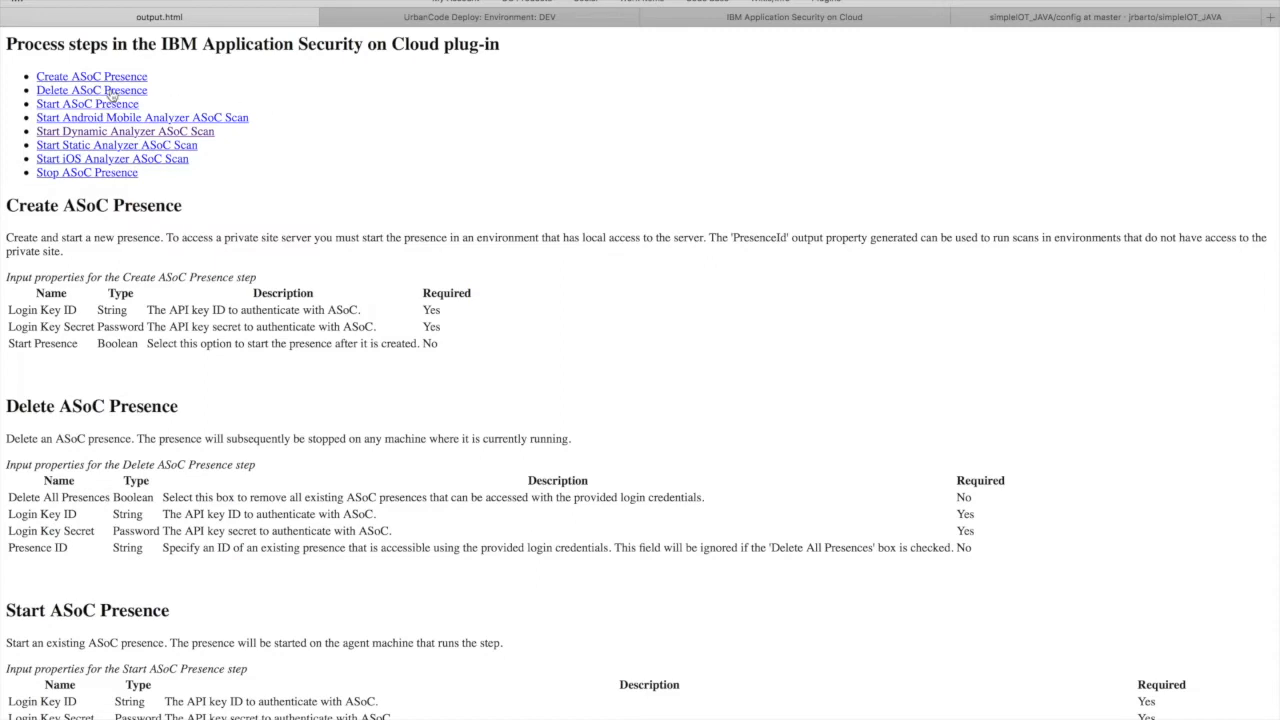
- Review the Delete ASoC Presence input properties, including Delete All Presences, Presence ID and the login key fields
scroll(263, 391, "down", 3)
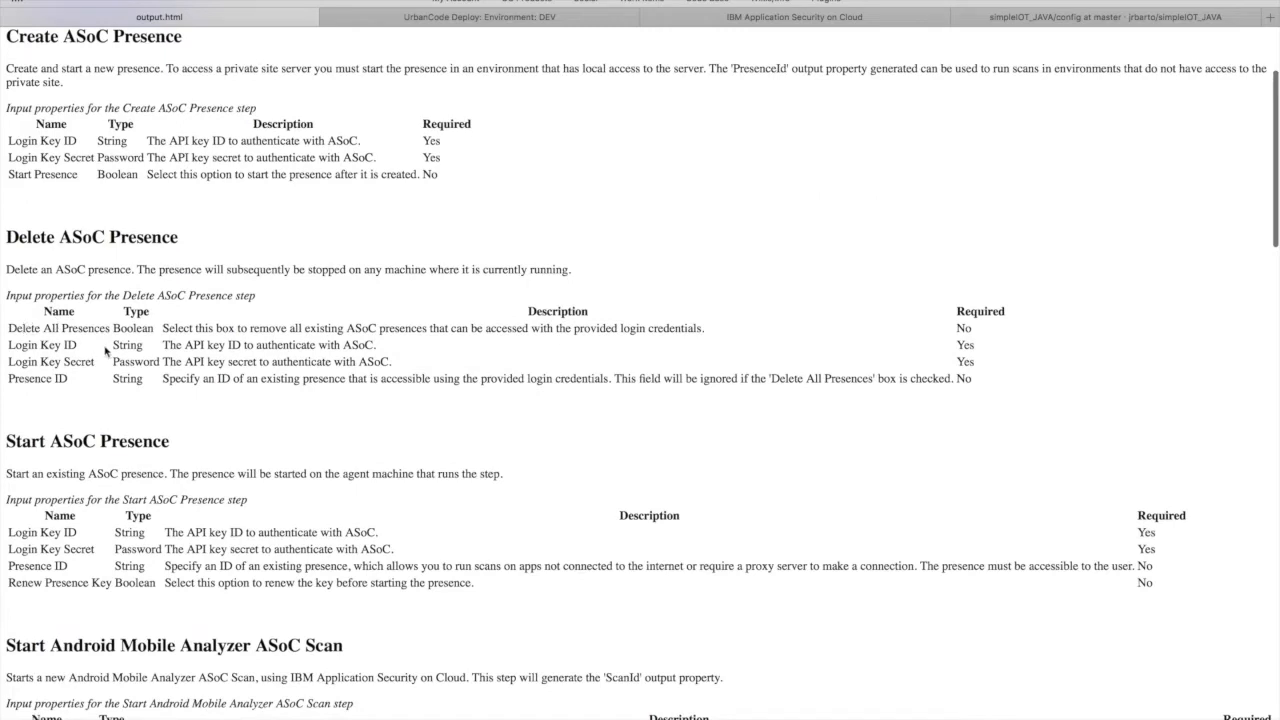
left_click_drag(70, 380, 7, 379)
left_click_drag(112, 330, 8, 330)
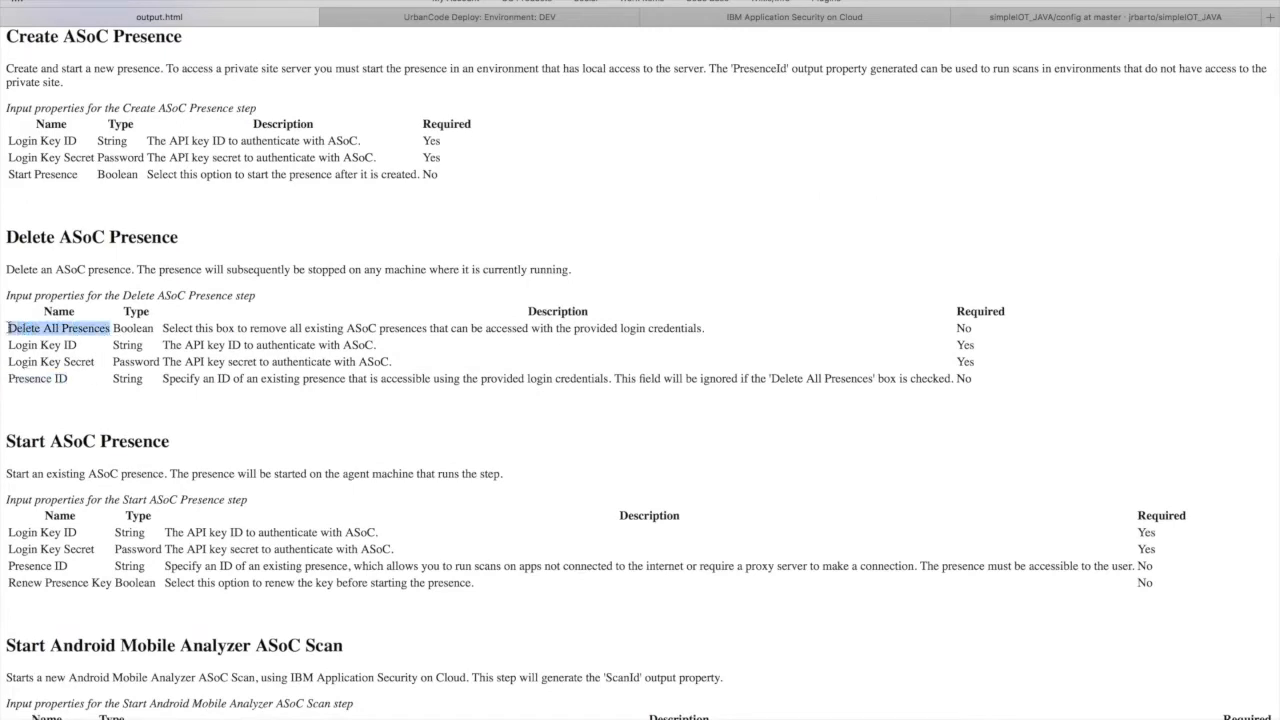
left_click(82, 344)
scroll(82, 344, "down", 1)
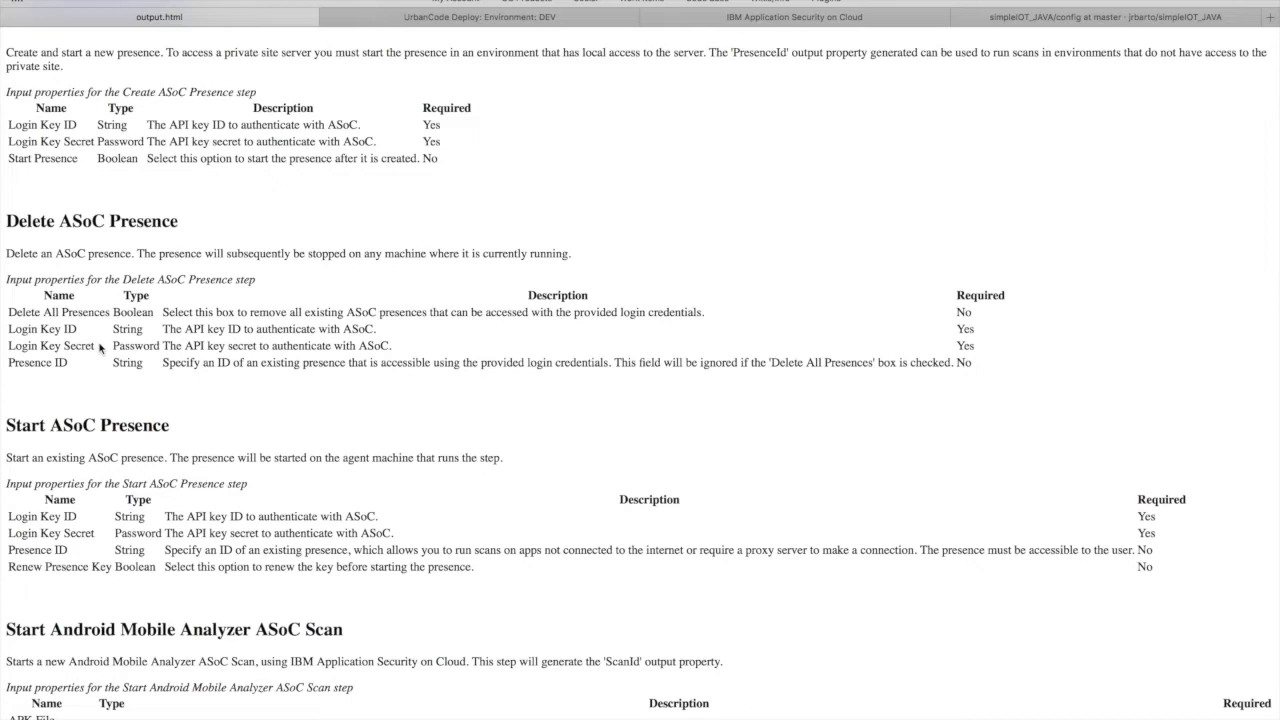
mouse_move(41, 329)
left_mouse_down()
mouse_move(79, 329)
mouse_move(80, 345)
mouse_move(41, 345)
left_mouse_up()
left_click(106, 333)
- Review the Start ASoC Presence input properties, focusing on Presence ID and Renew Presence Key
scroll(124, 384, "down", 3)
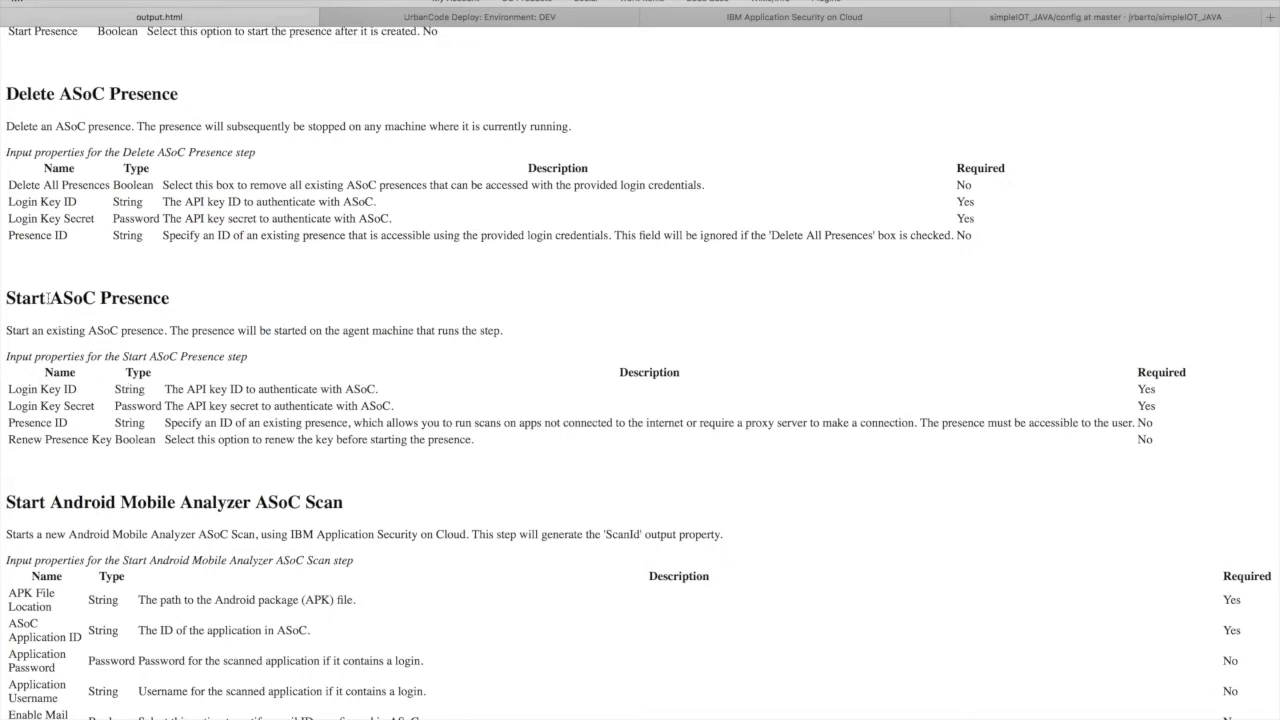
scroll(48, 297, "down", 1)
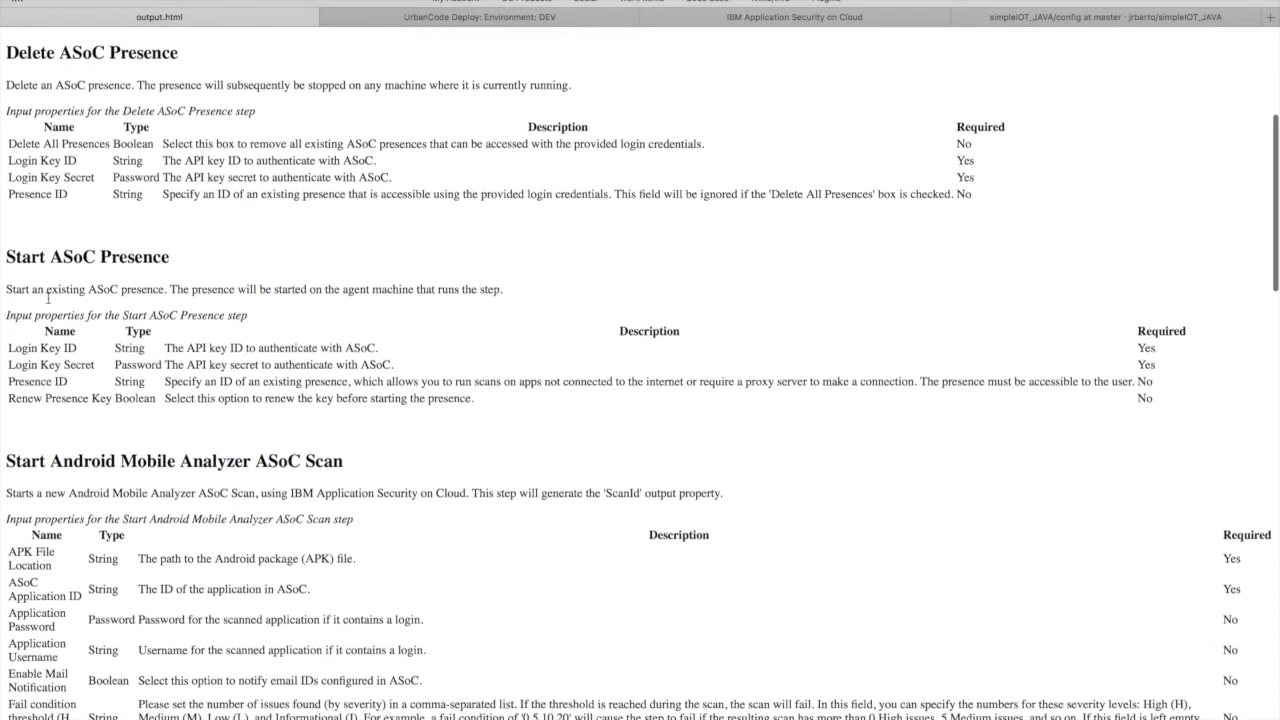
left_click_drag(71, 381, 13, 381)
left_click(80, 393)
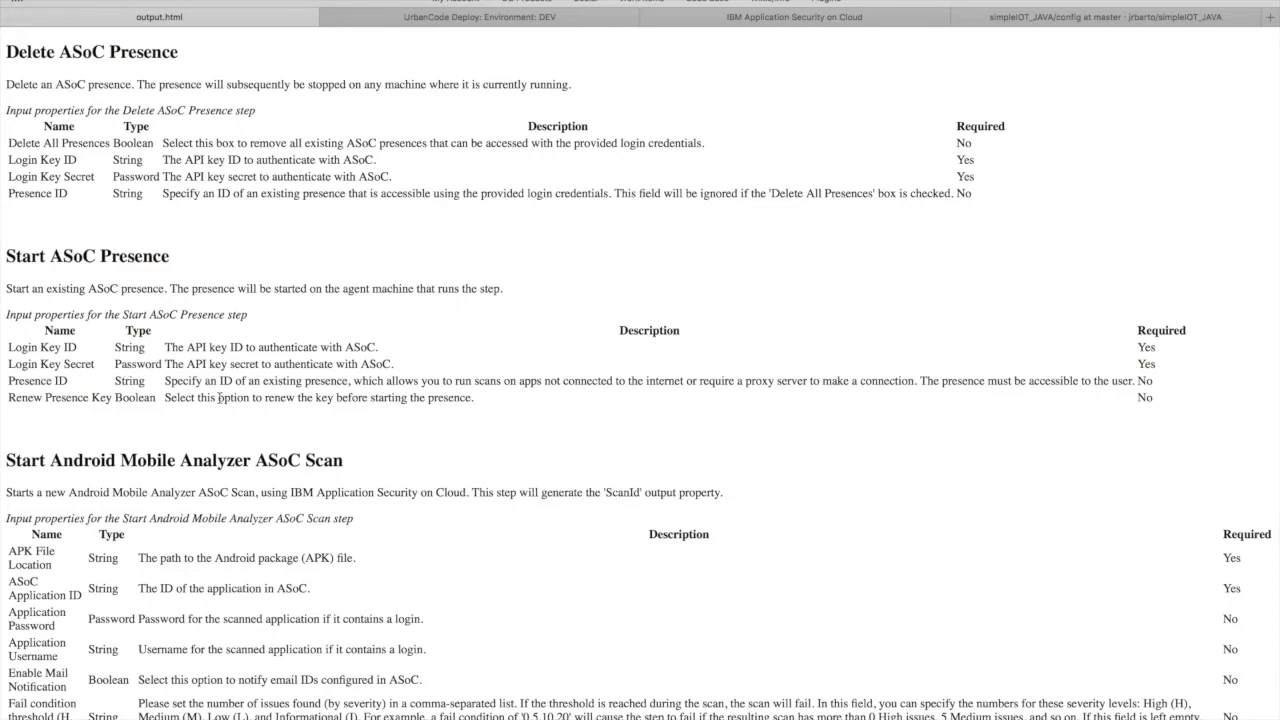
- Look through the input properties of the Android, Dynamic, Static and iOS Analyzer ASoC Scan steps
scroll(219, 397, "down", 3)
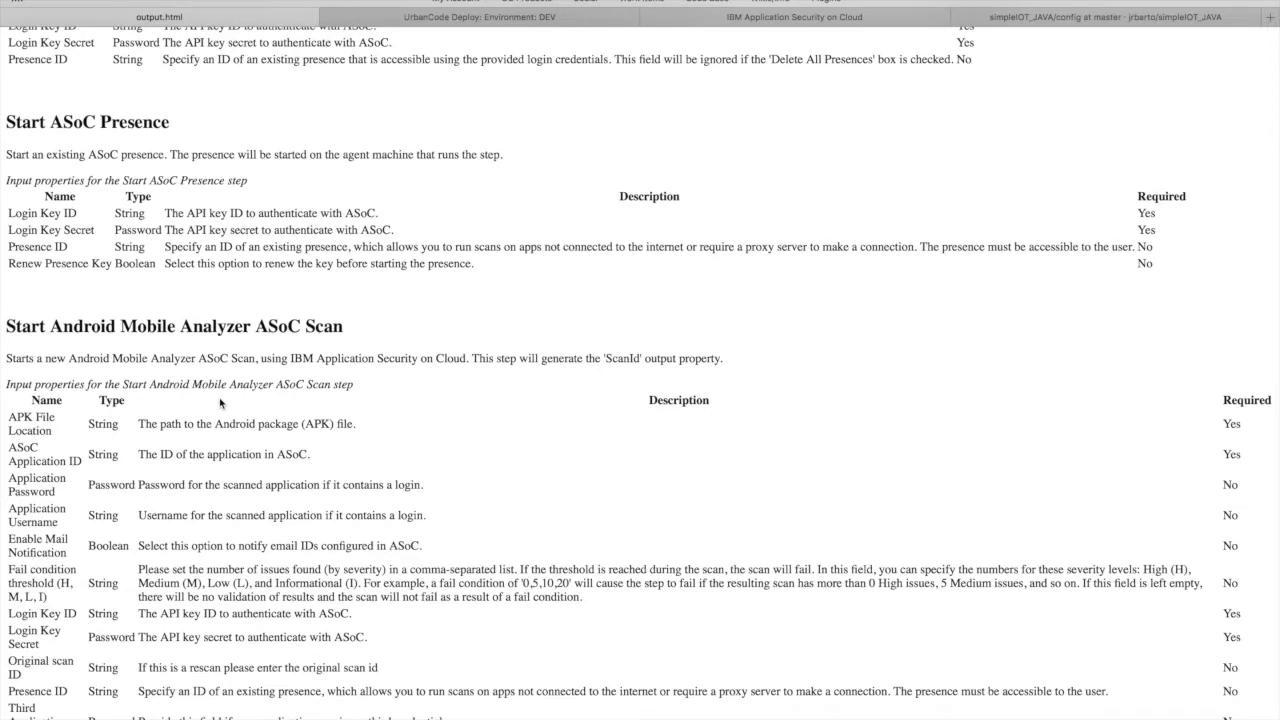
scroll(221, 403, "down", 2)
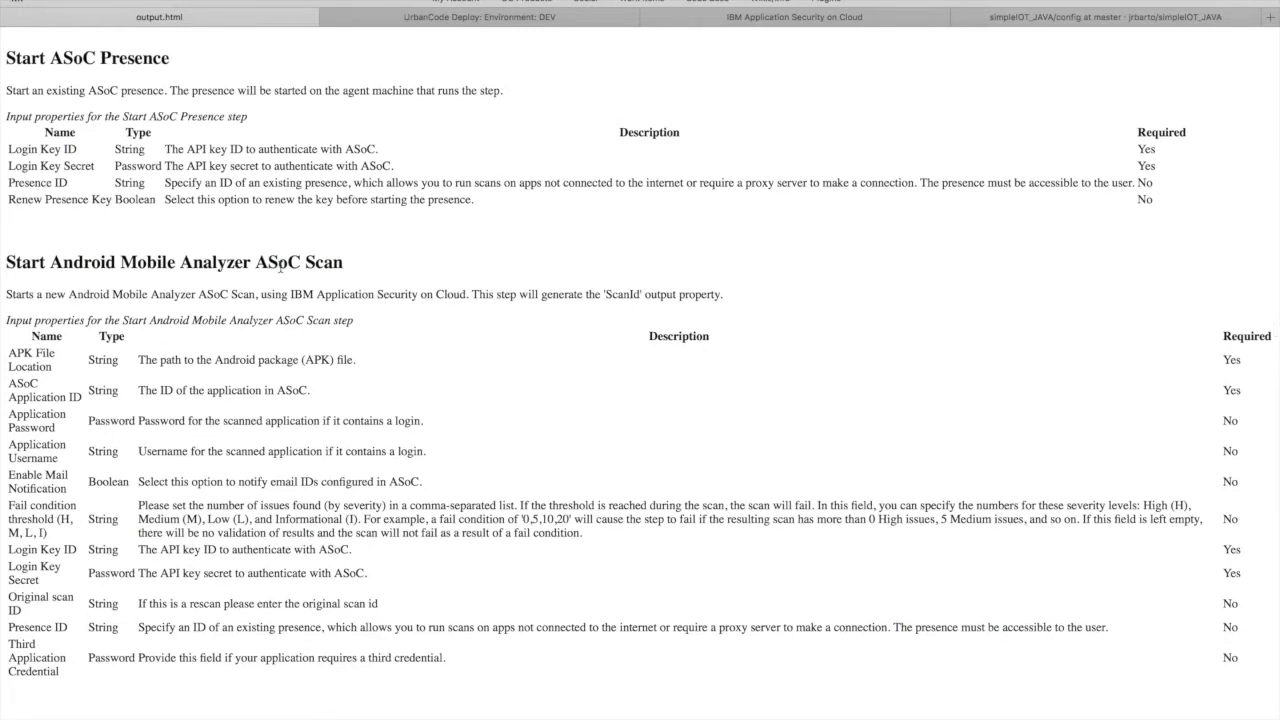
scroll(281, 264, "down", 6)
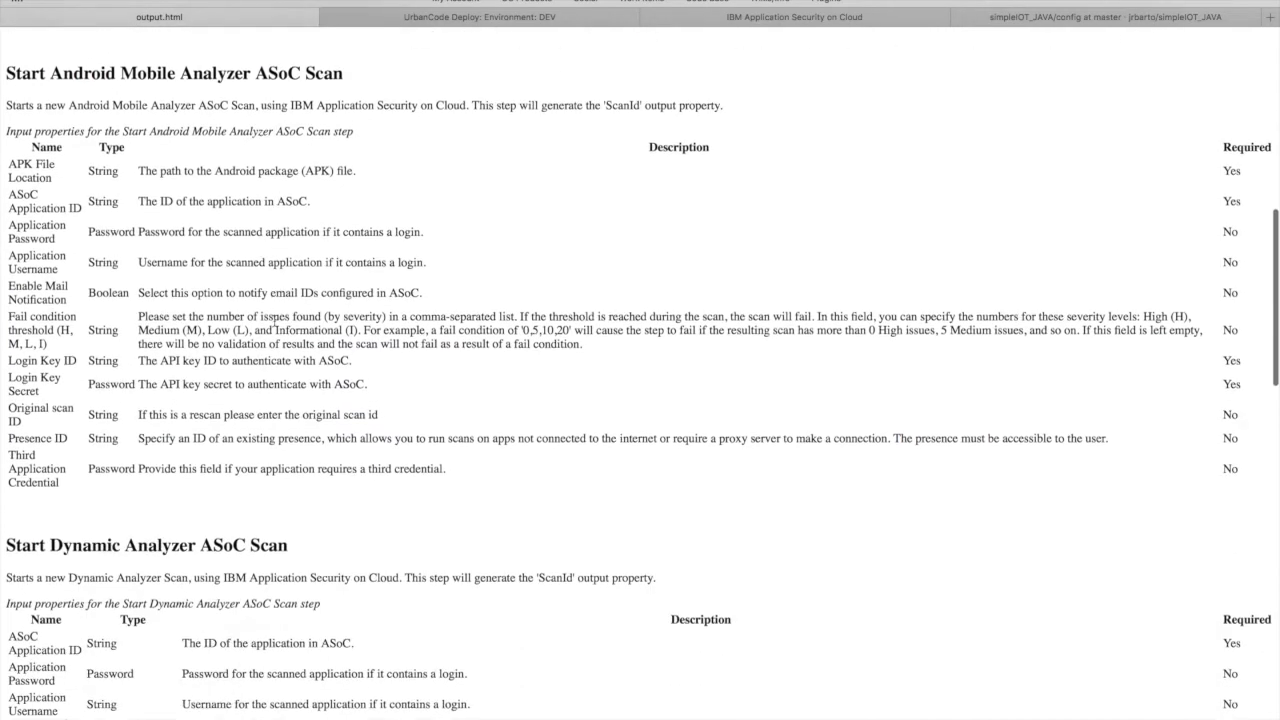
scroll(274, 322, "down", 11)
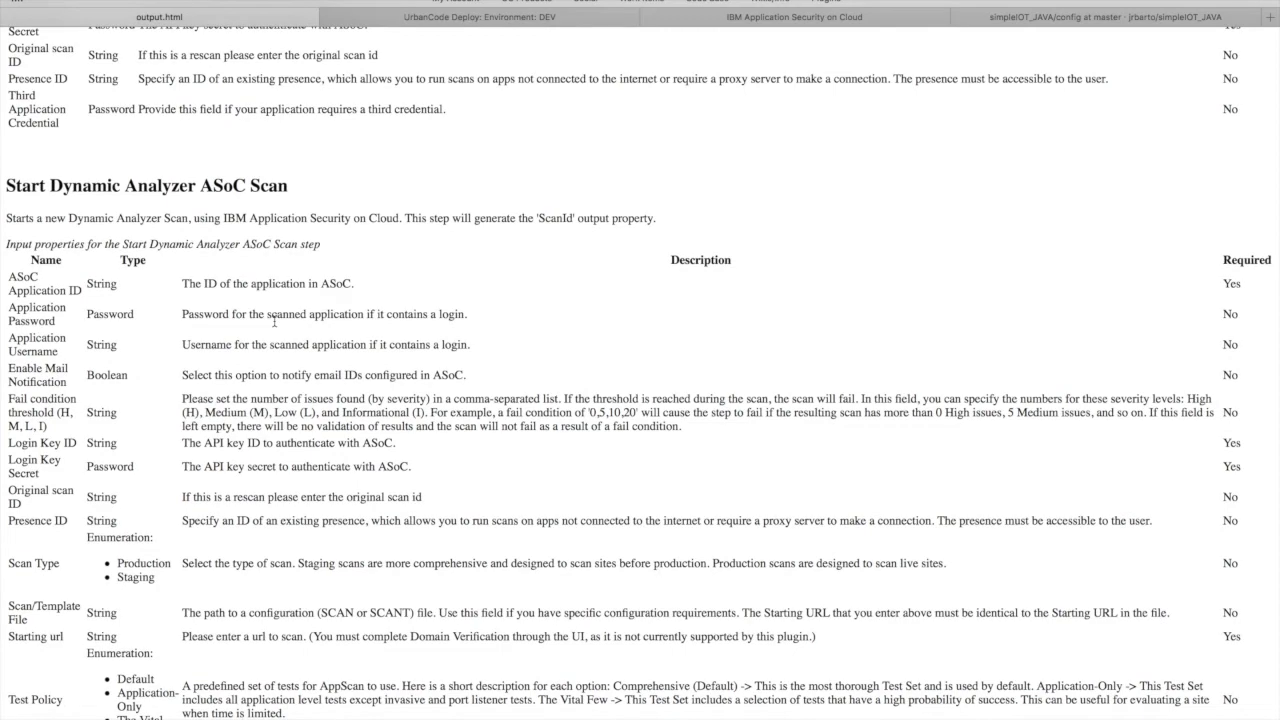
scroll(273, 322, "down", 17)
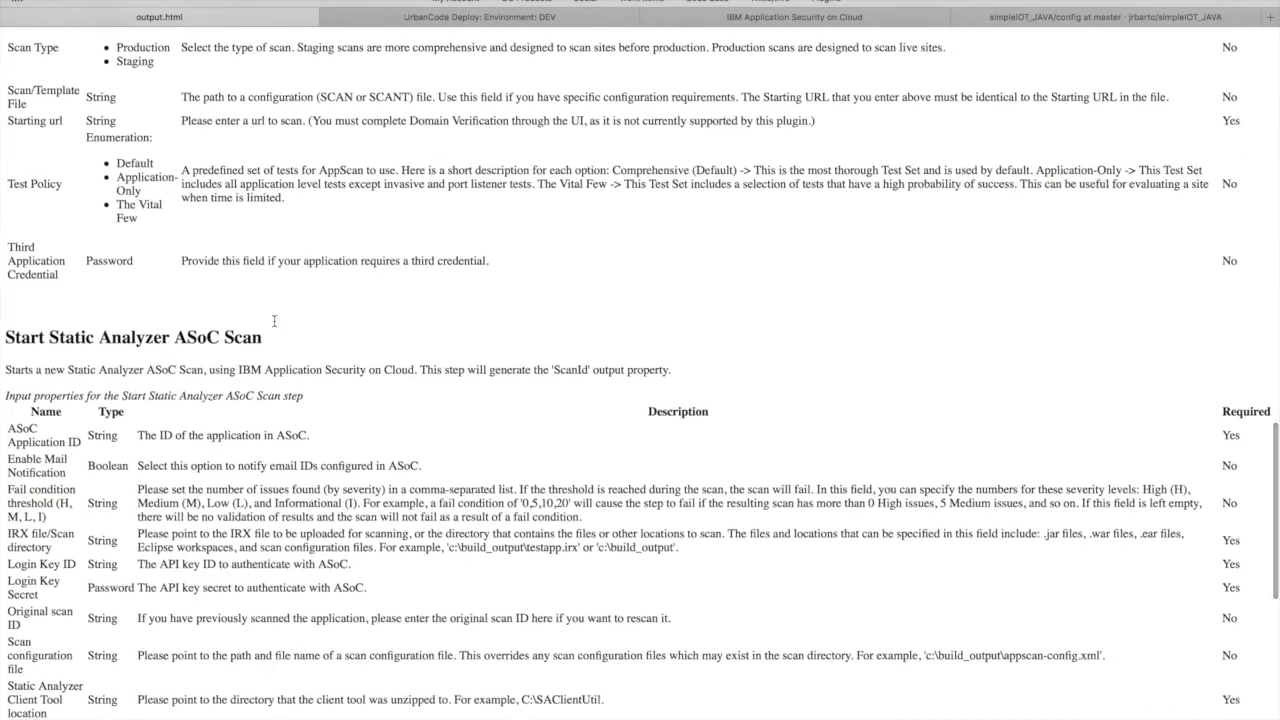
scroll(274, 322, "down", 4)
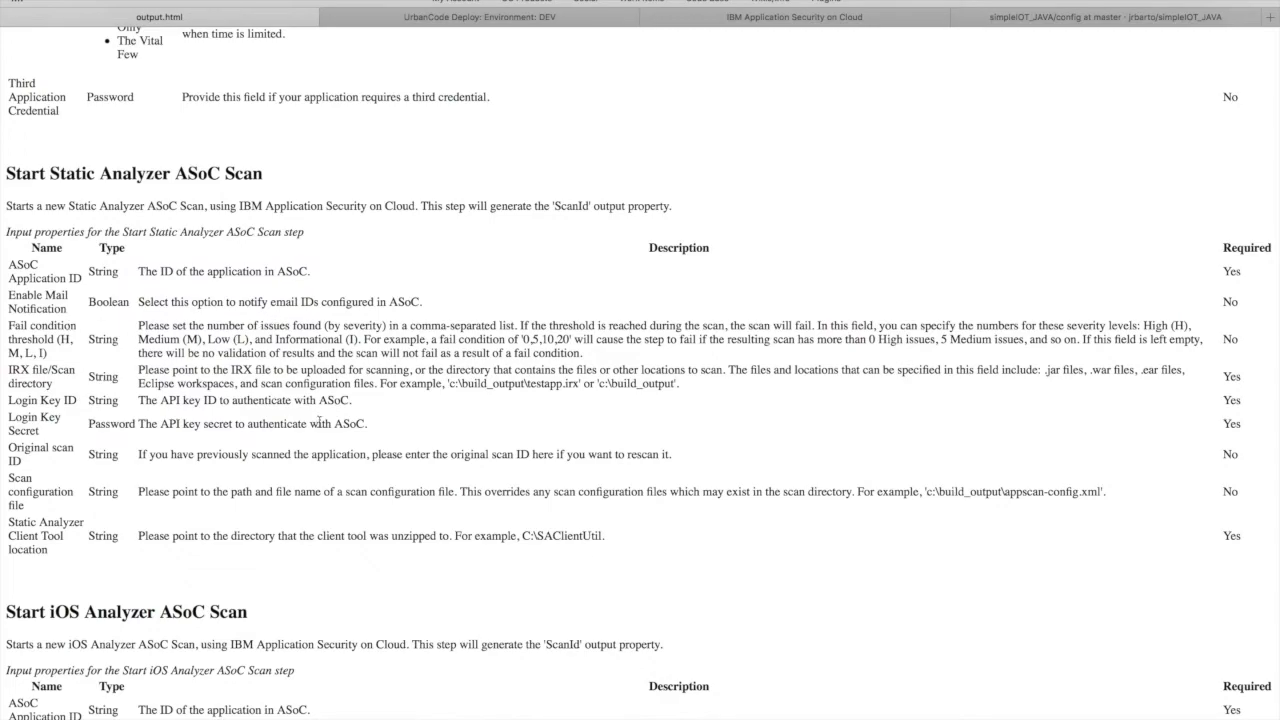
scroll(319, 422, "down", 10)
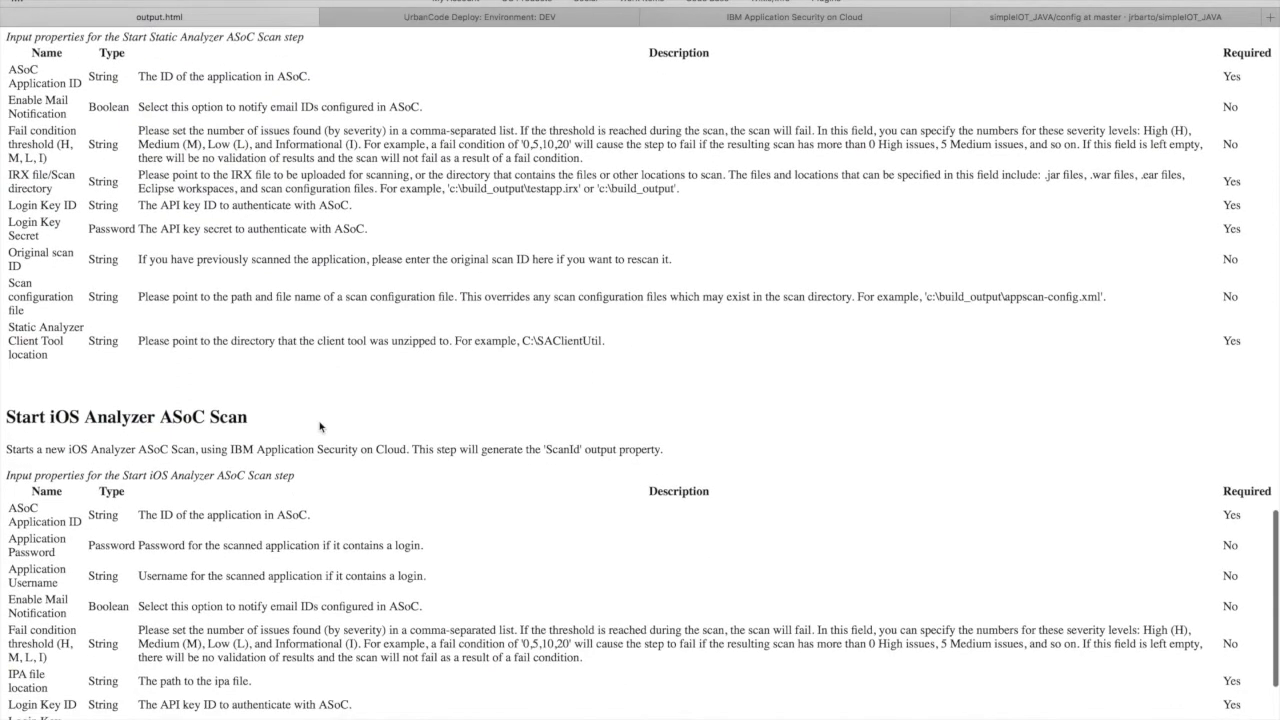
- Return to the list of process steps and examine the Scan/Template File property of Start Dynamic Analyzer ASoC Scan
scroll(319, 422, "up", 15)
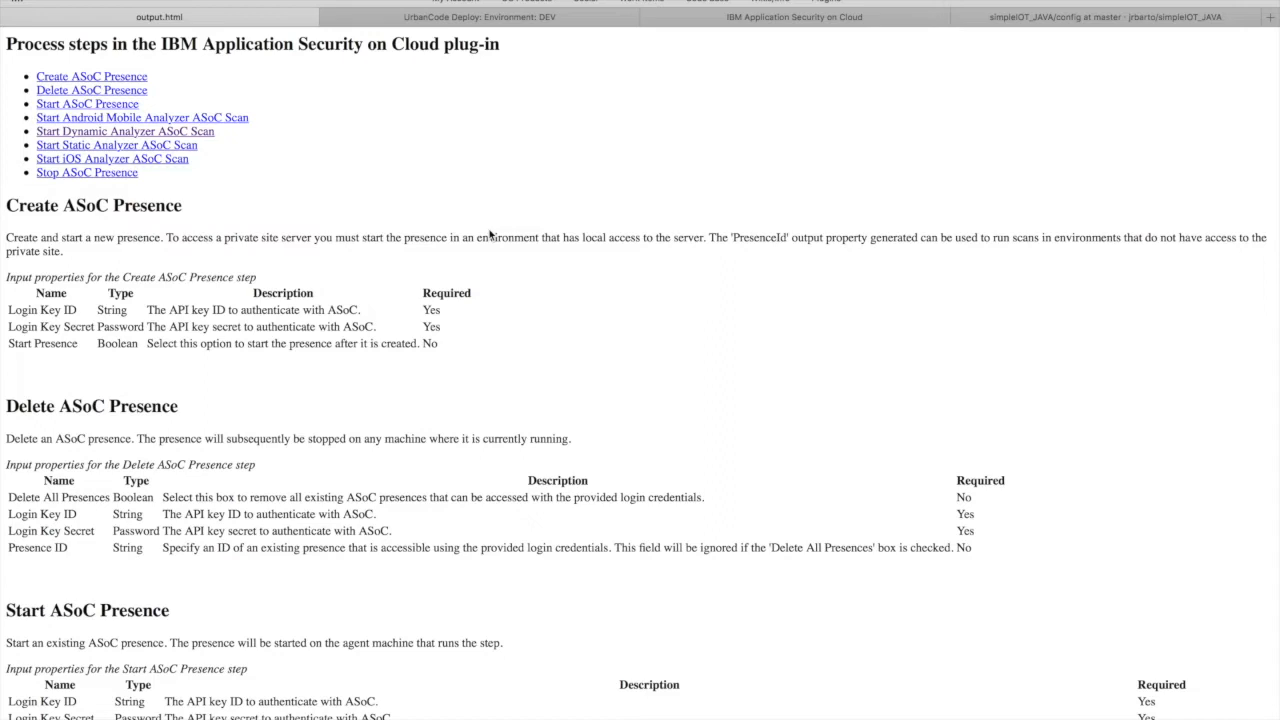
left_click(126, 131)
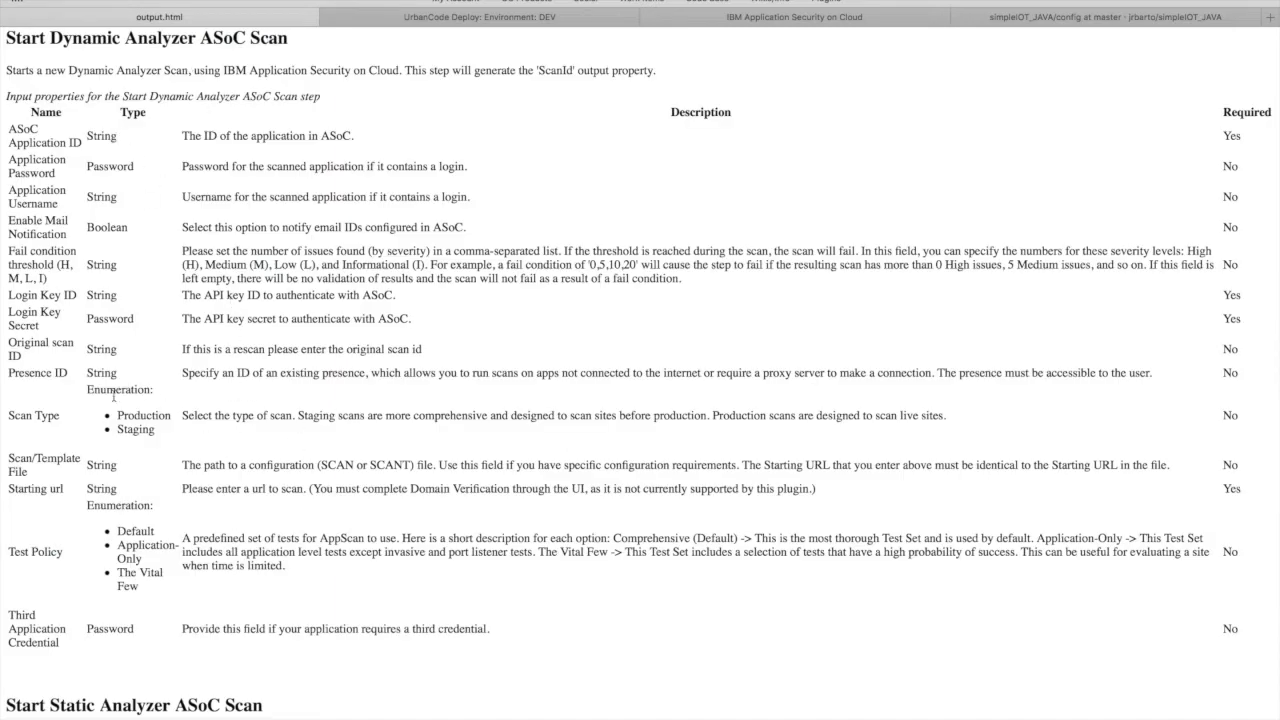
left_click_drag(28, 473, 9, 457)
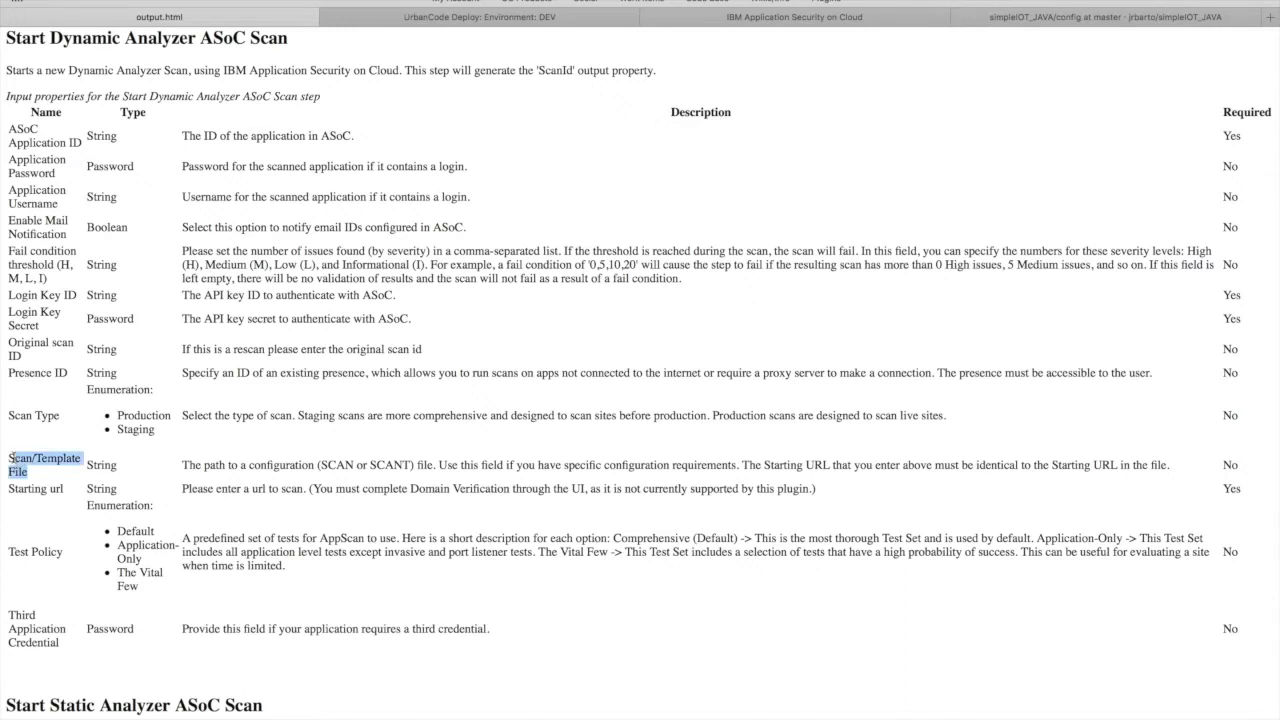
left_click_drag(182, 465, 372, 465)
left_click(370, 465)
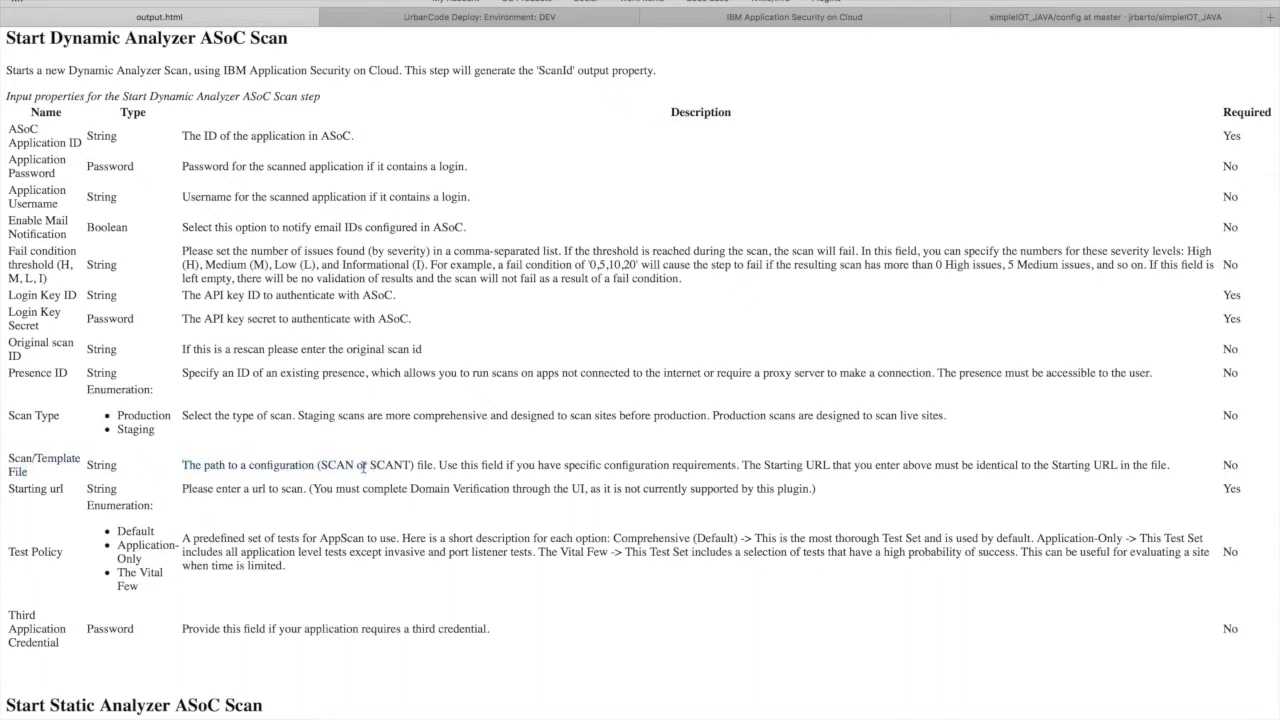
double_click(337, 465)
double_click(396, 465)
scroll(403, 460, "down", 10)
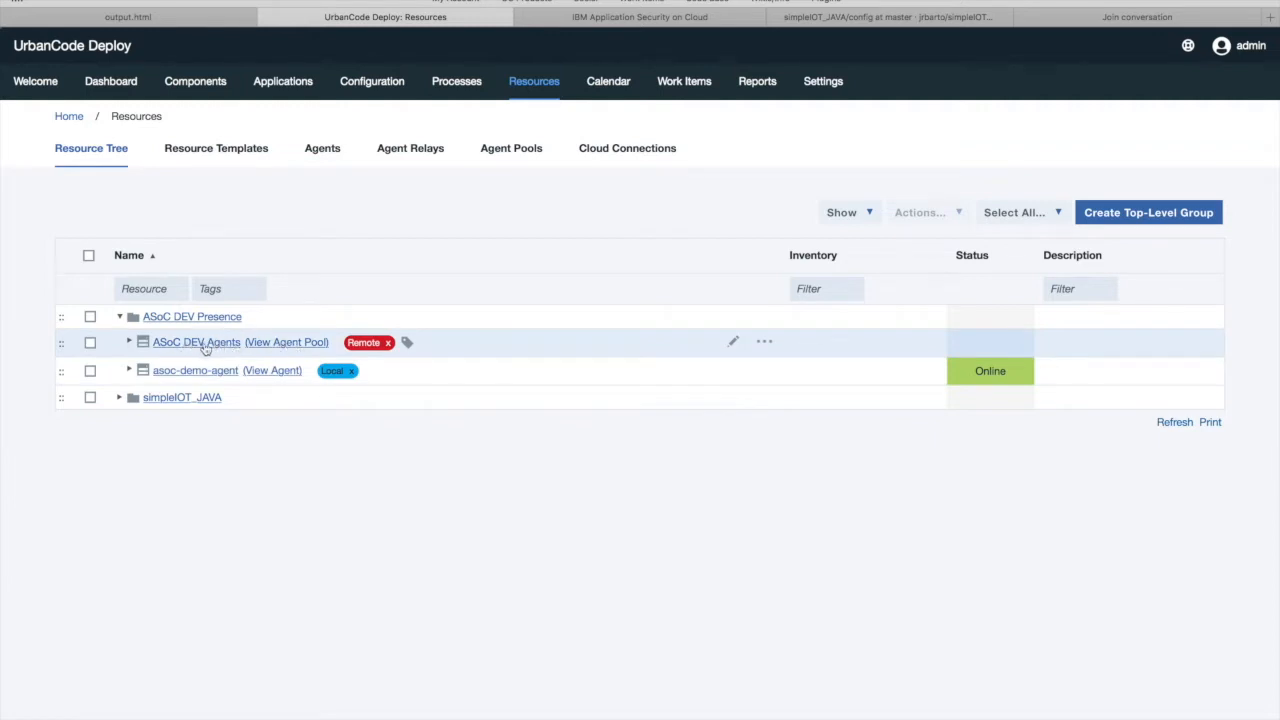
- Inspect the agents in the ASoC DEV Agents pool, and return to the resource tree
left_click(282, 344)
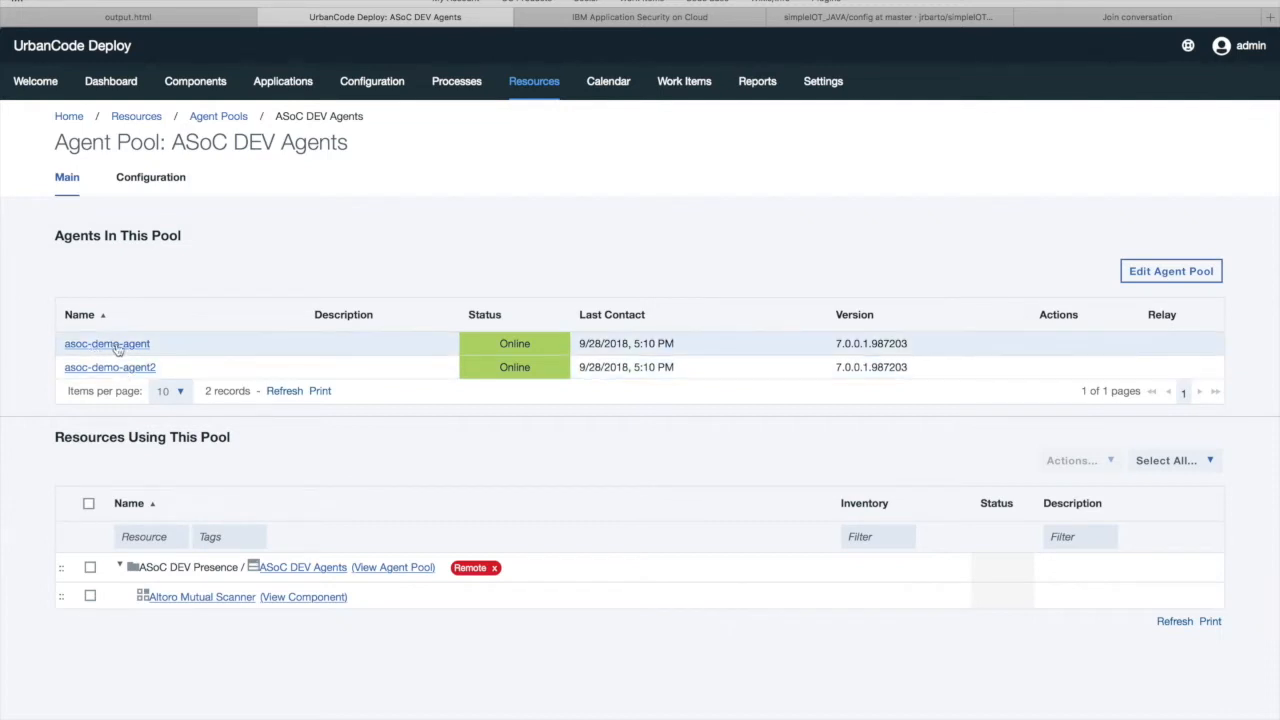
left_click_drag(157, 345, 66, 343)
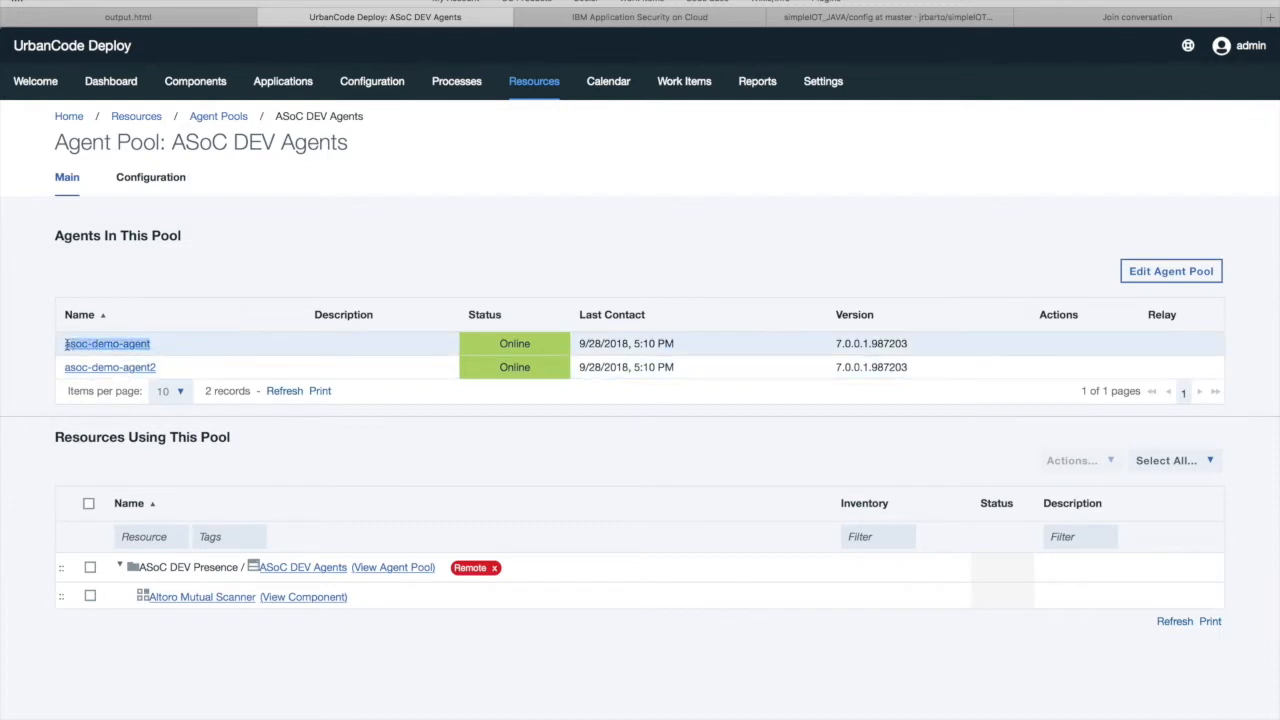
left_click(200, 352)
left_click_drag(164, 369, 66, 368)
left_click(234, 291)
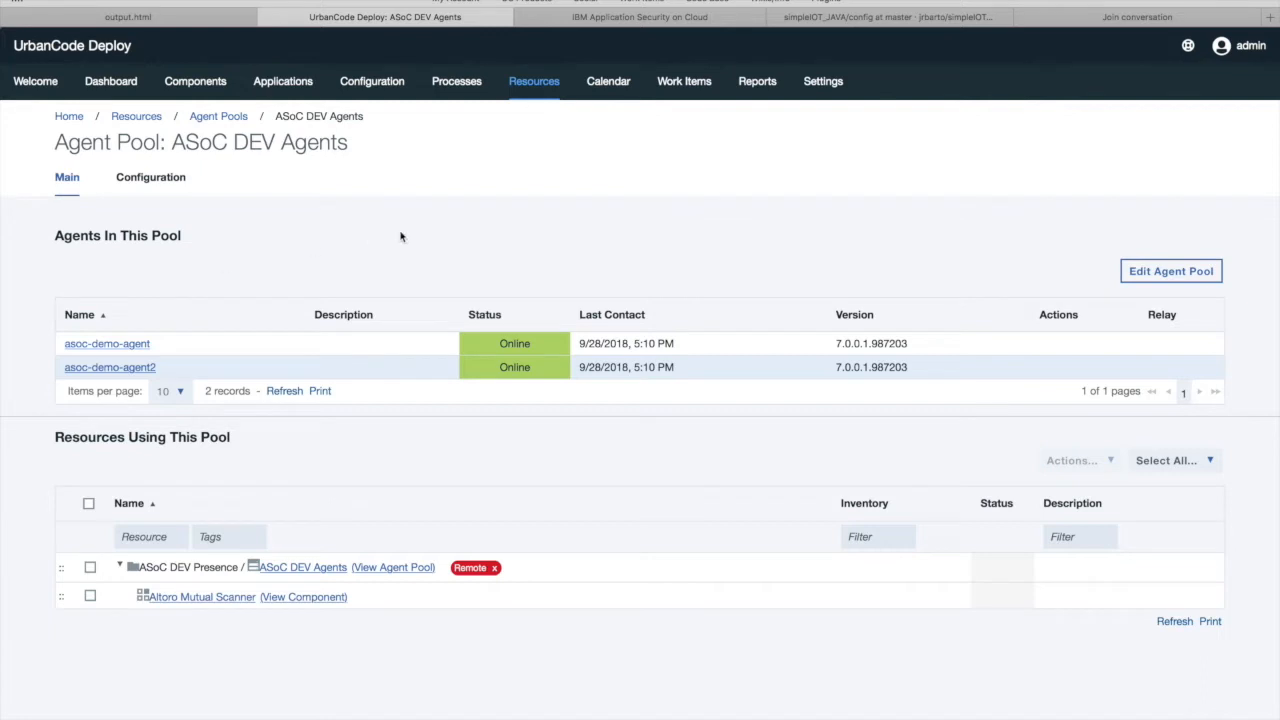
key("super+bracketleft")
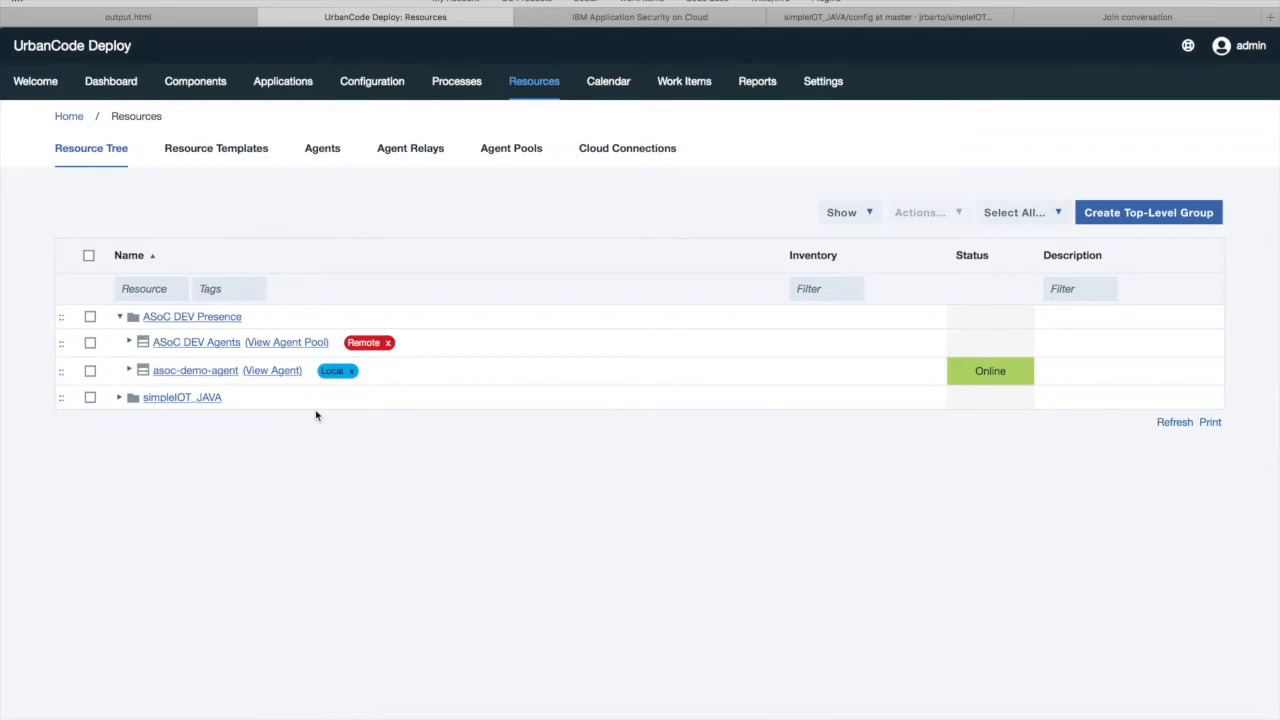
- Open the DEV environment of the Altoro Mutual application and examine its ASoC DEV Presence base resources
mouse_move(981, 718)
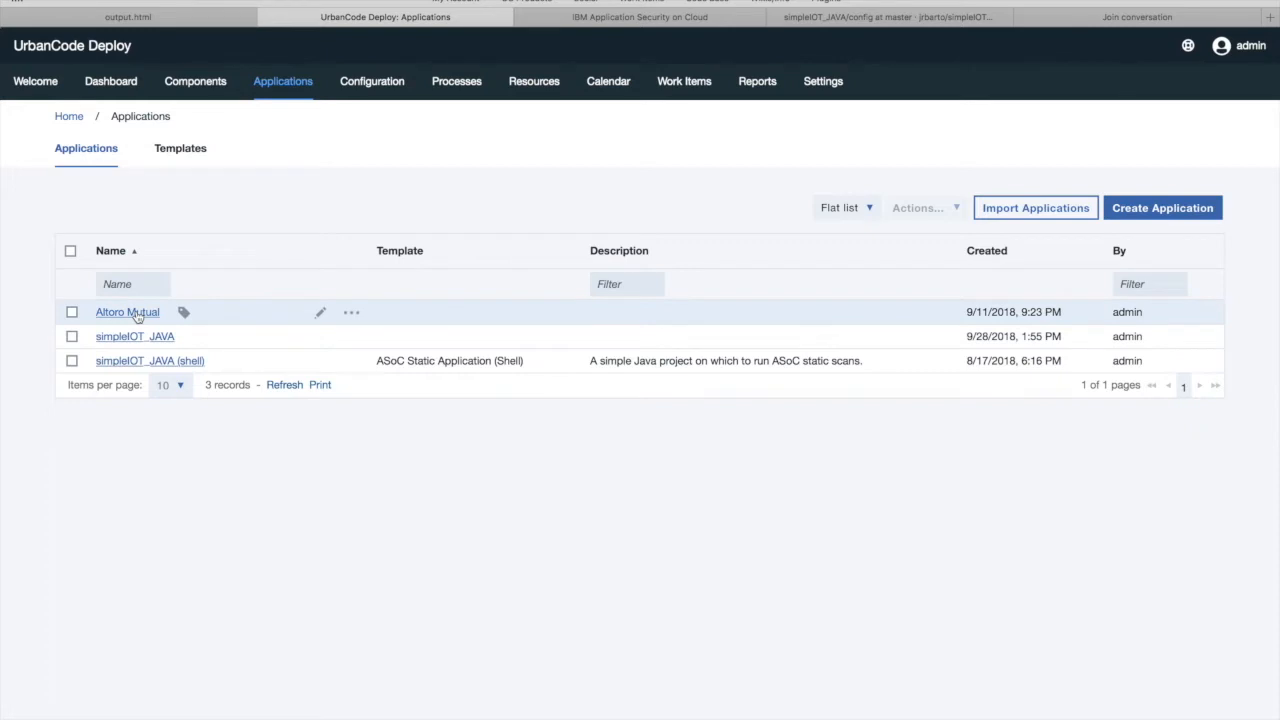
left_click(130, 313)
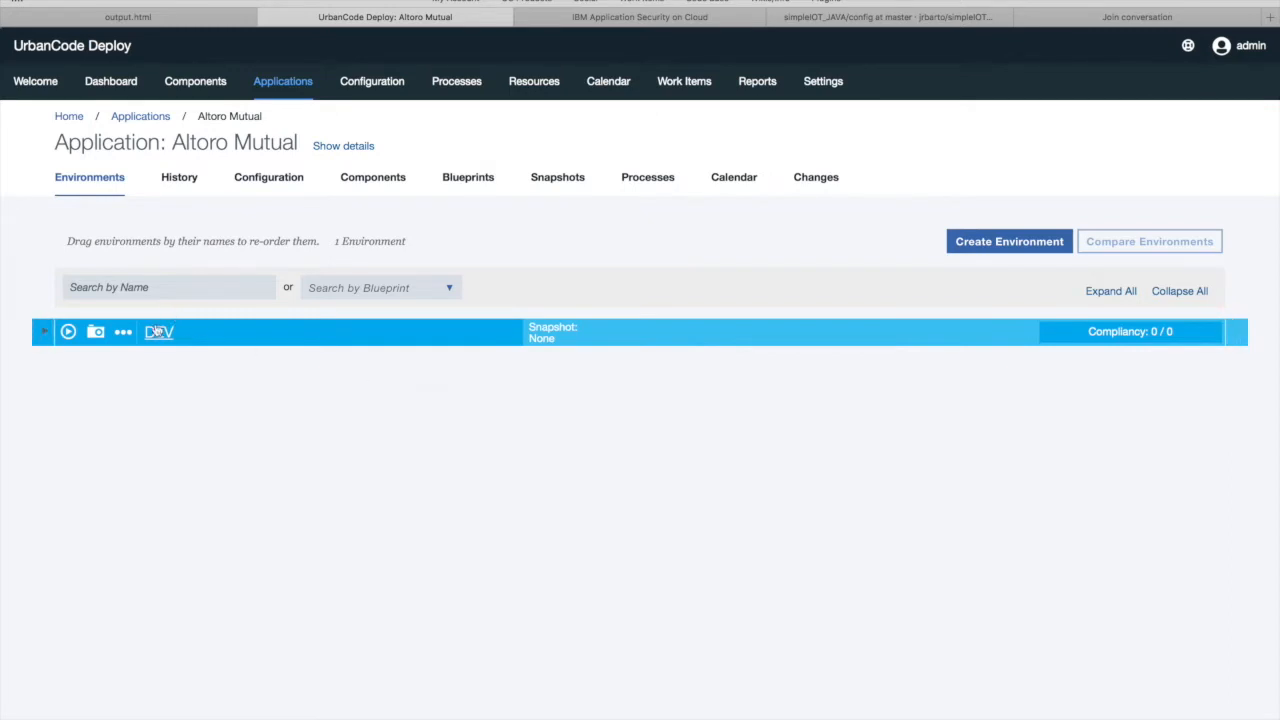
left_click(158, 333)
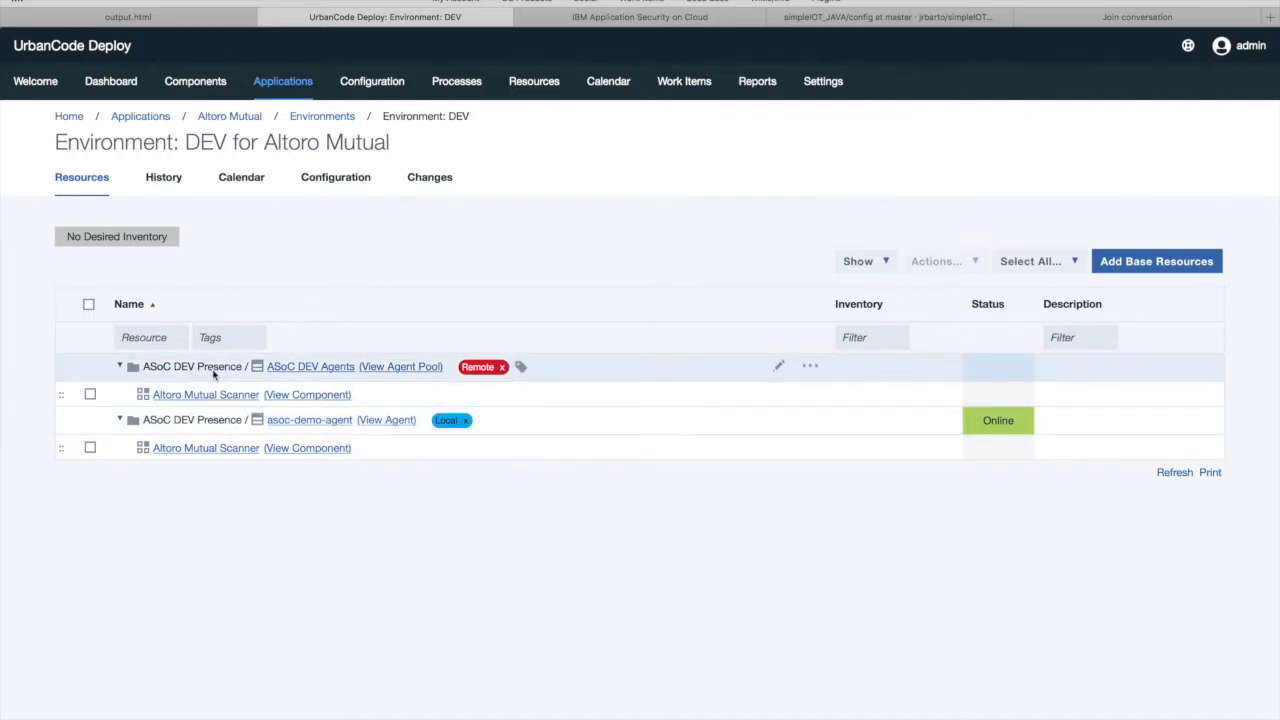
left_click_drag(243, 368, 147, 367)
left_click_drag(244, 422, 143, 424)
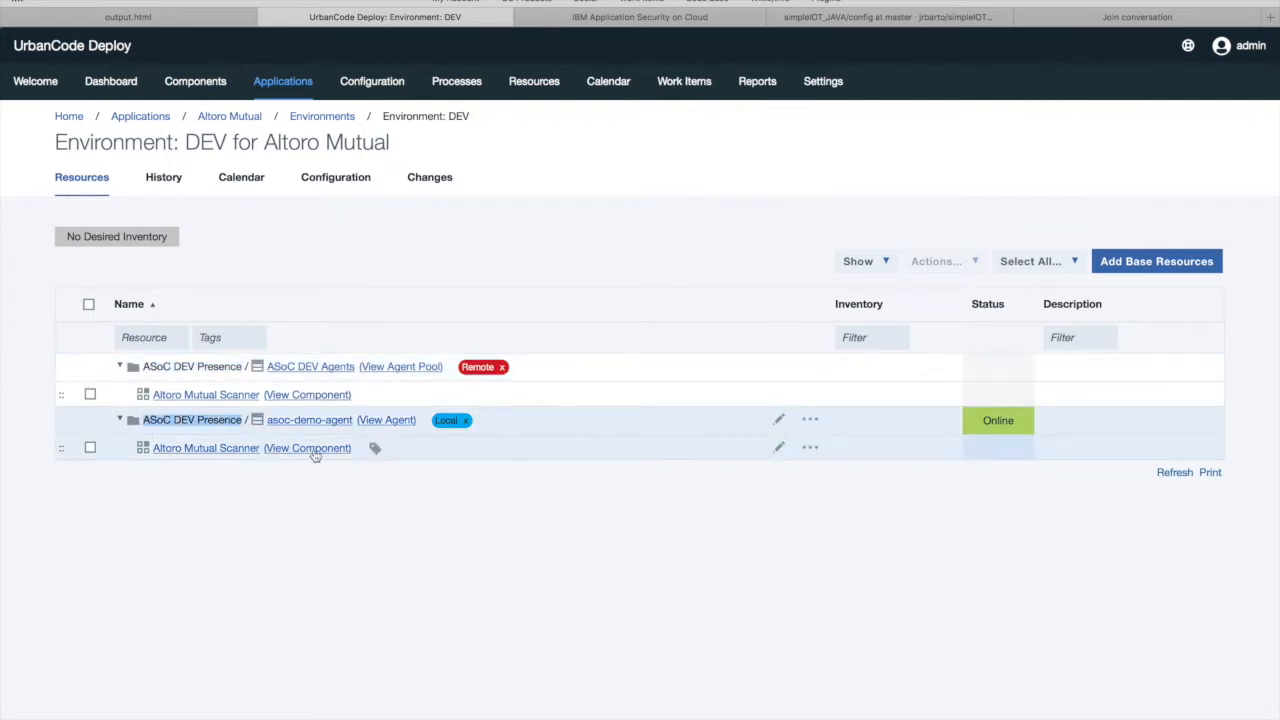
left_click(222, 418)
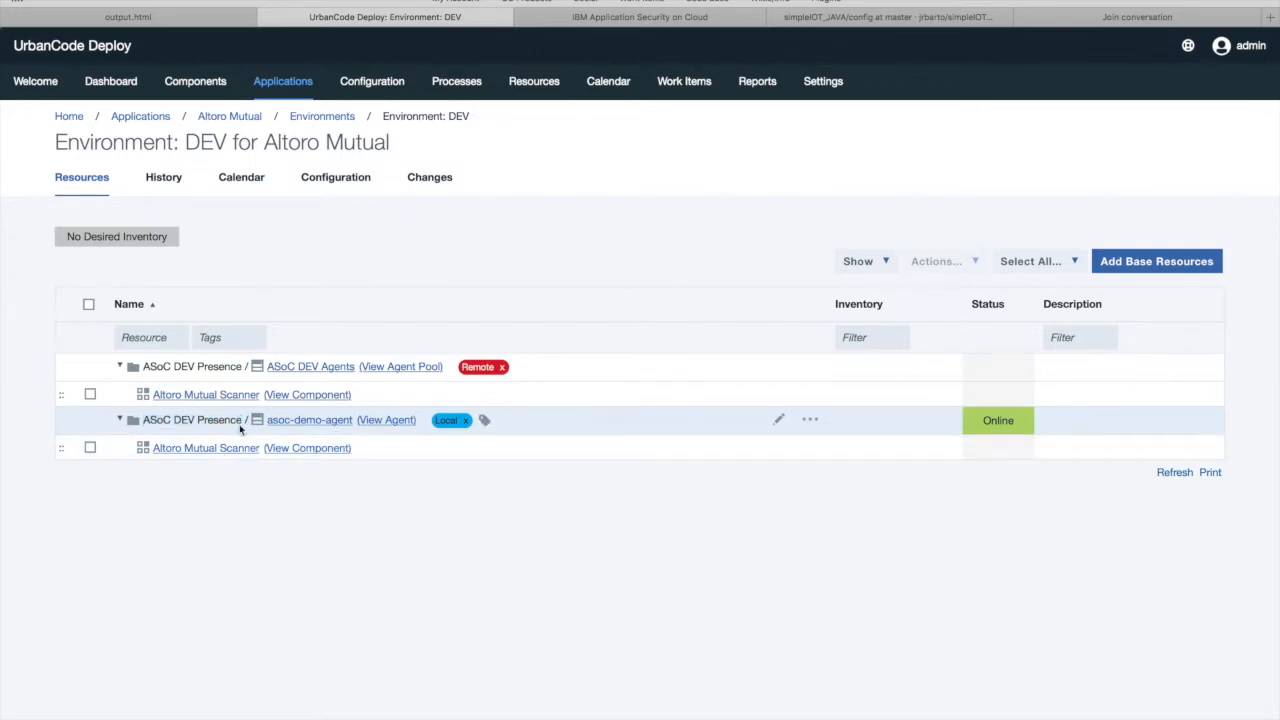
left_click_drag(242, 423, 146, 421)
left_click(416, 505)
- Review the application properties in the Altoro Mutual application's configuration, from asoc.appId to asoc.appUser
left_click(232, 117)
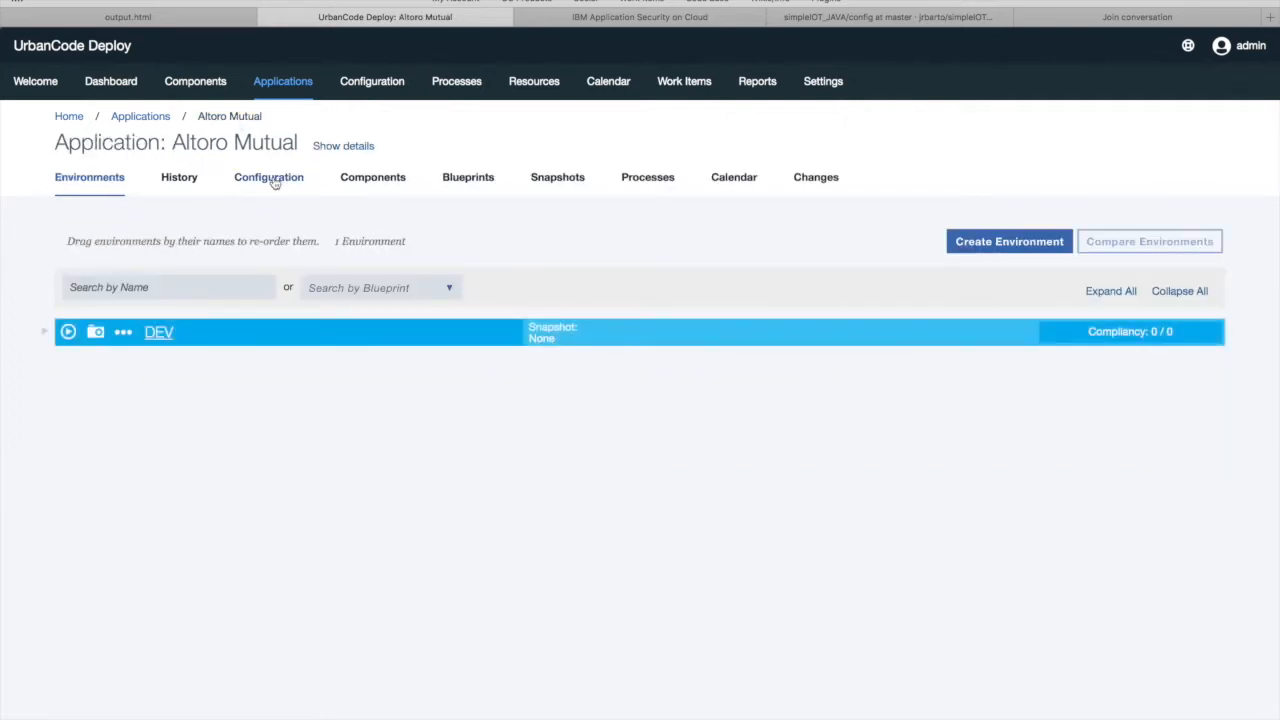
left_click(272, 180)
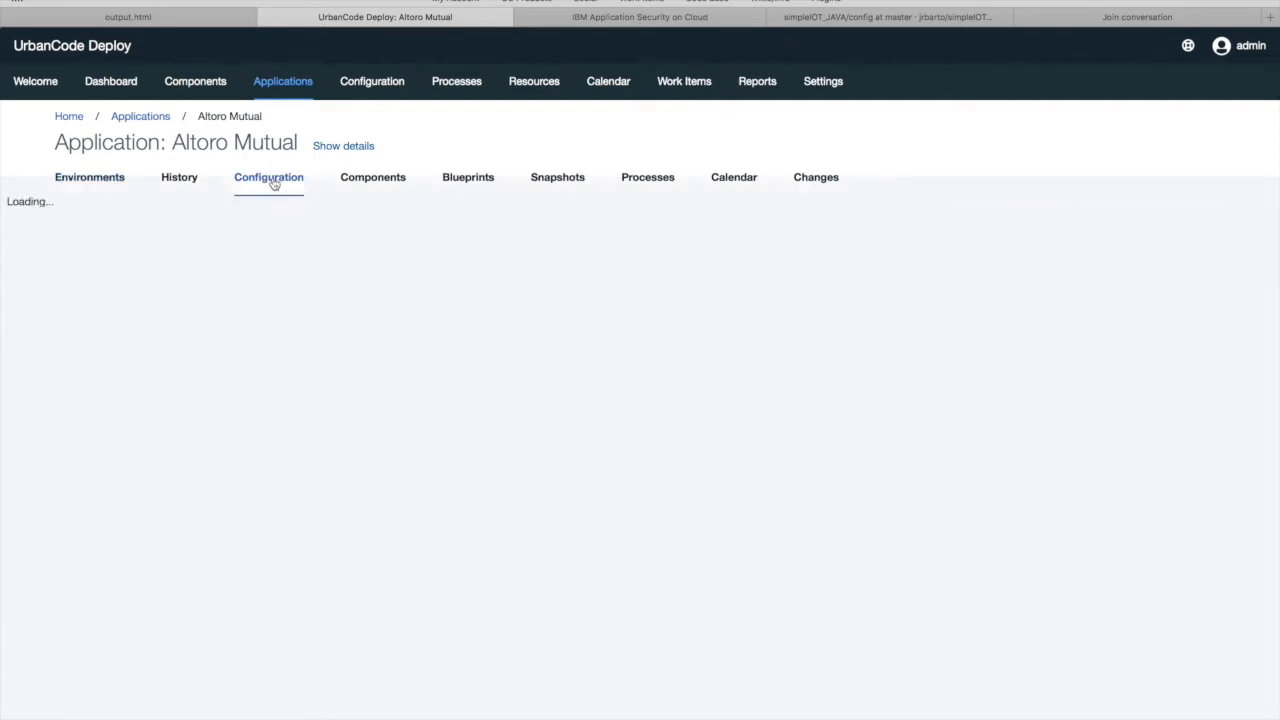
left_click(165, 287)
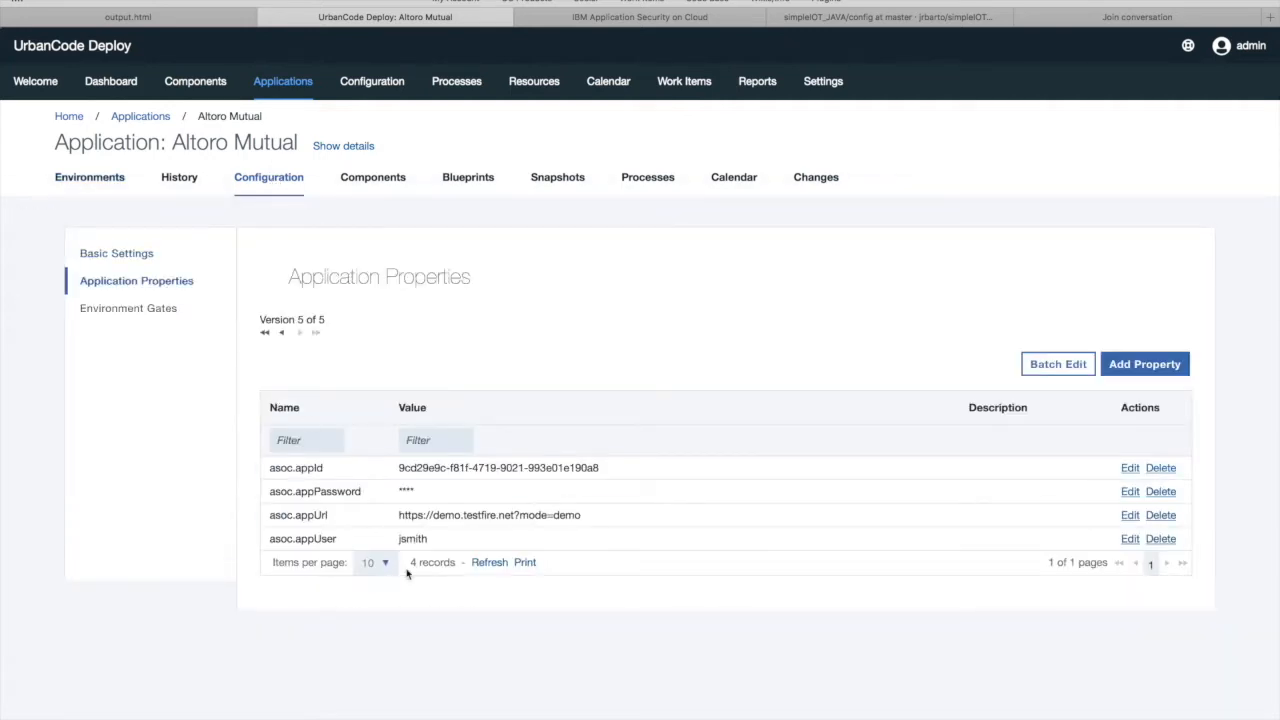
left_click_drag(324, 468, 289, 491)
left_click_drag(337, 539, 296, 514)
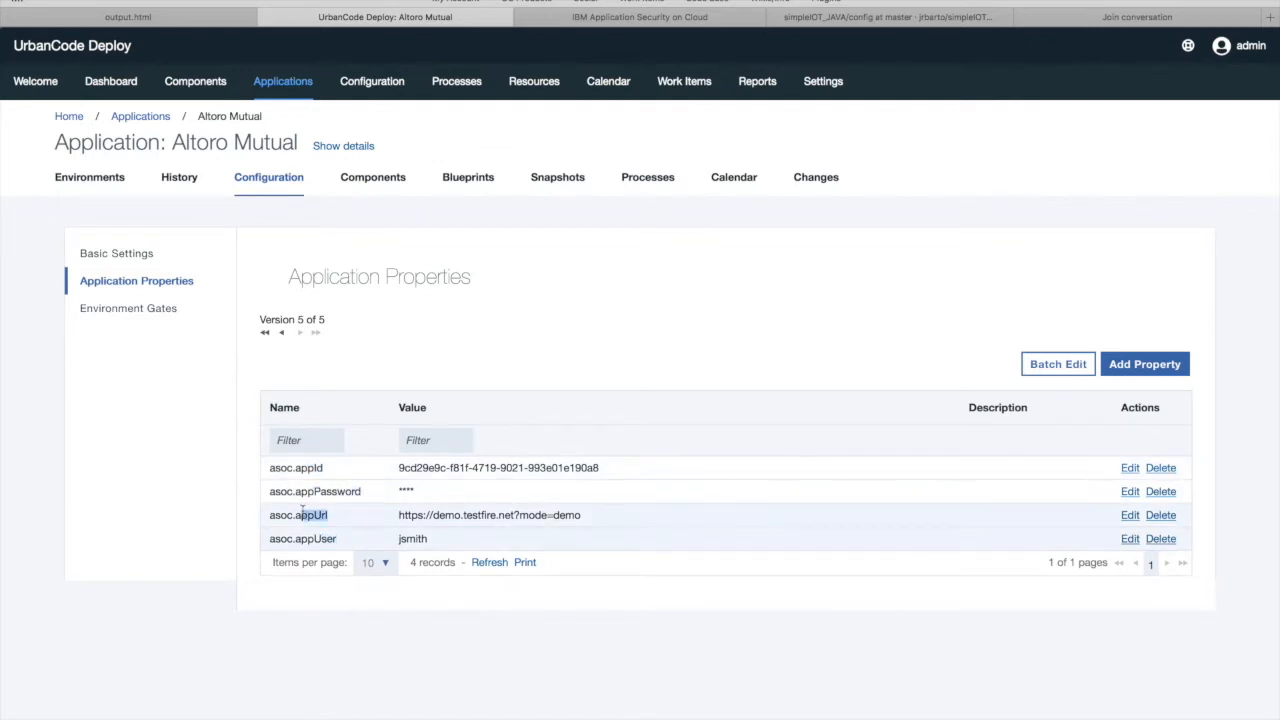
left_click(567, 326)
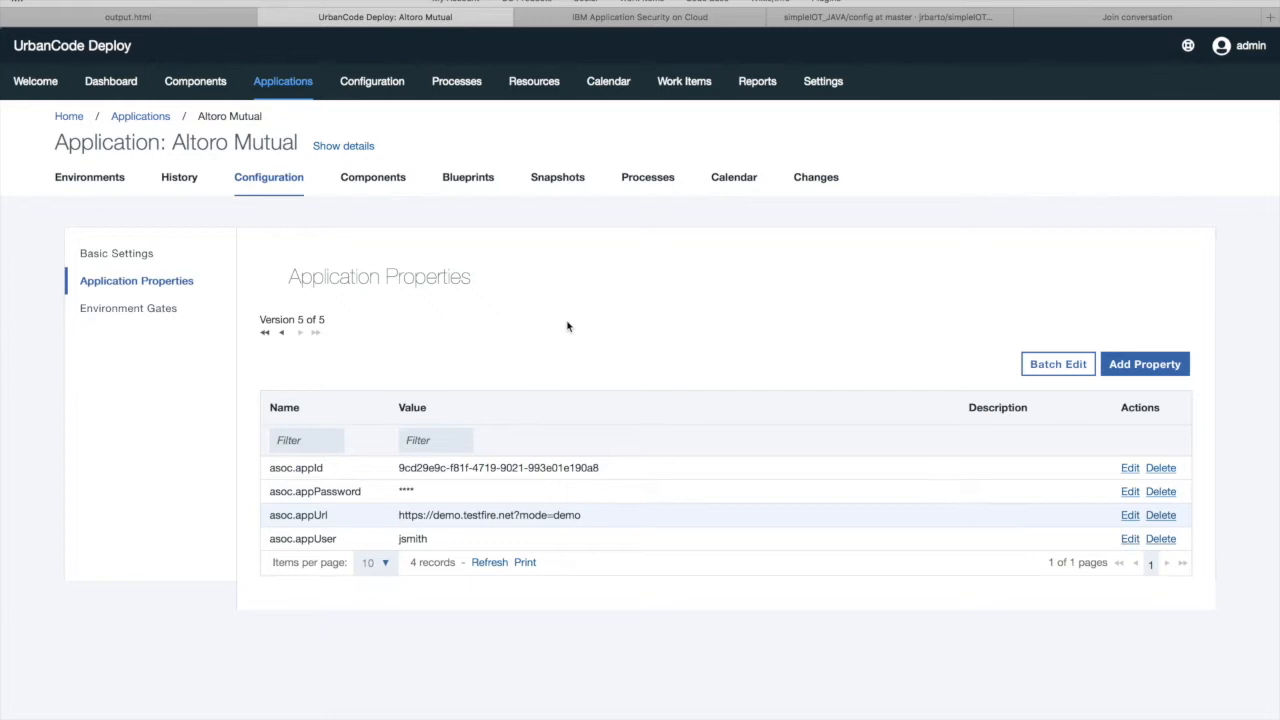
- Open asoc-demo-agent from the resource tree, filter its agent properties by "asoc", and examine asoc.keyId and asoc.keySecret
left_click(528, 85)
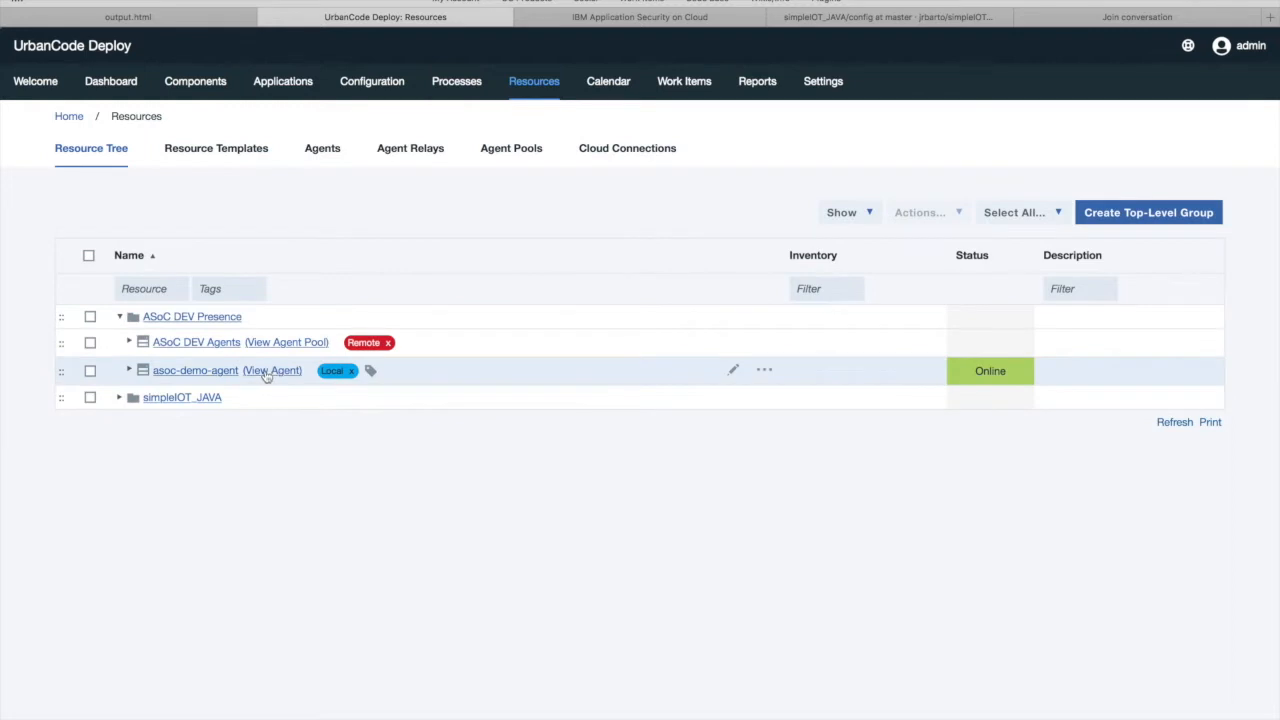
left_click(270, 372)
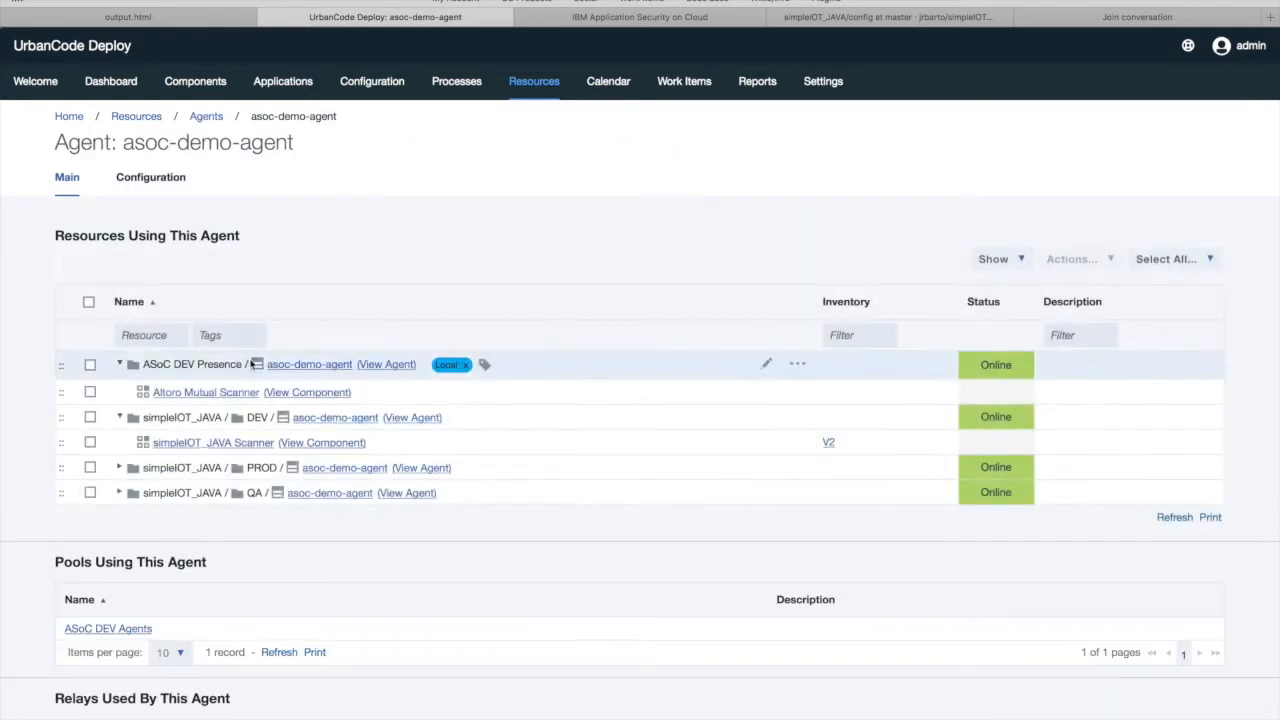
left_click(163, 182)
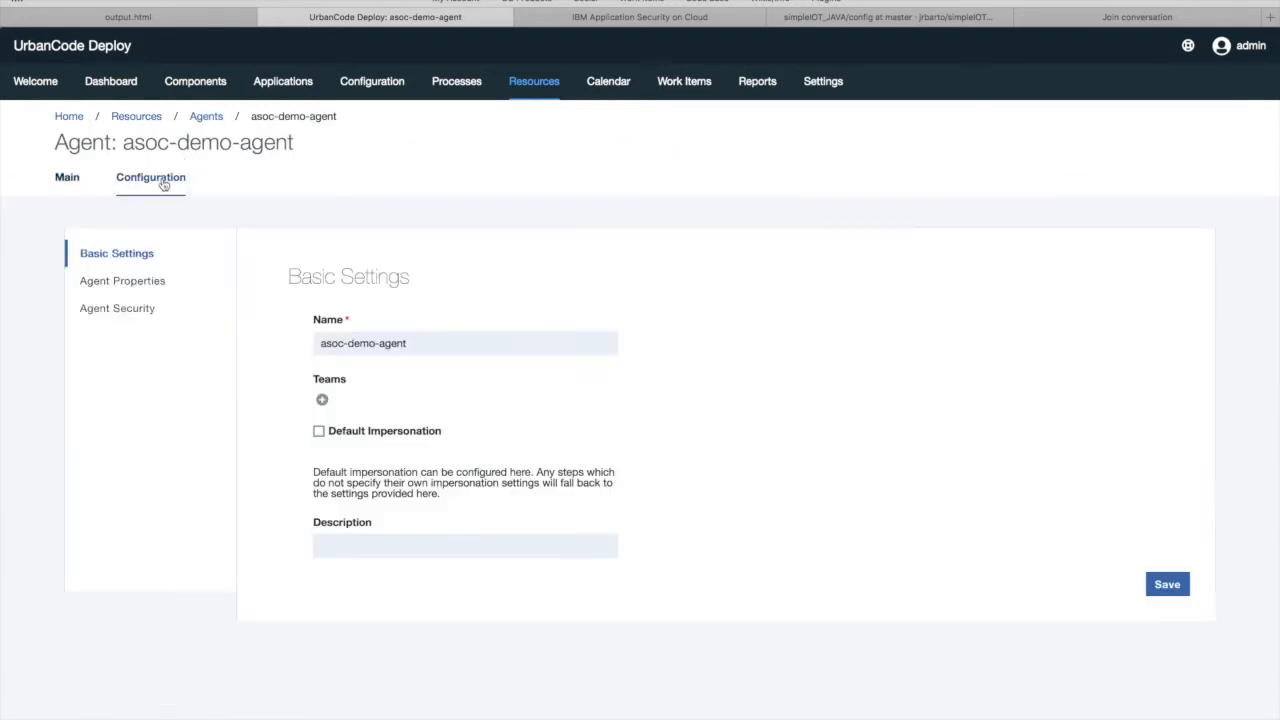
left_click(139, 285)
left_click(300, 440)
type("a")
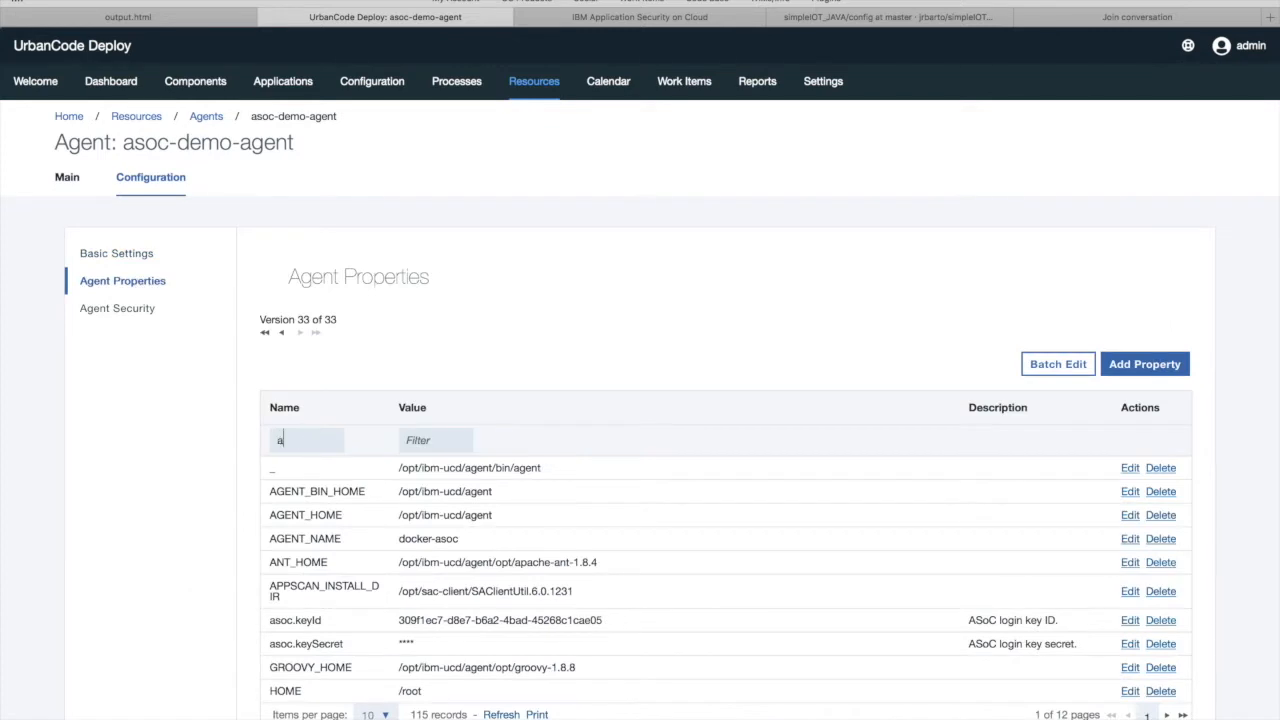
type("soc")
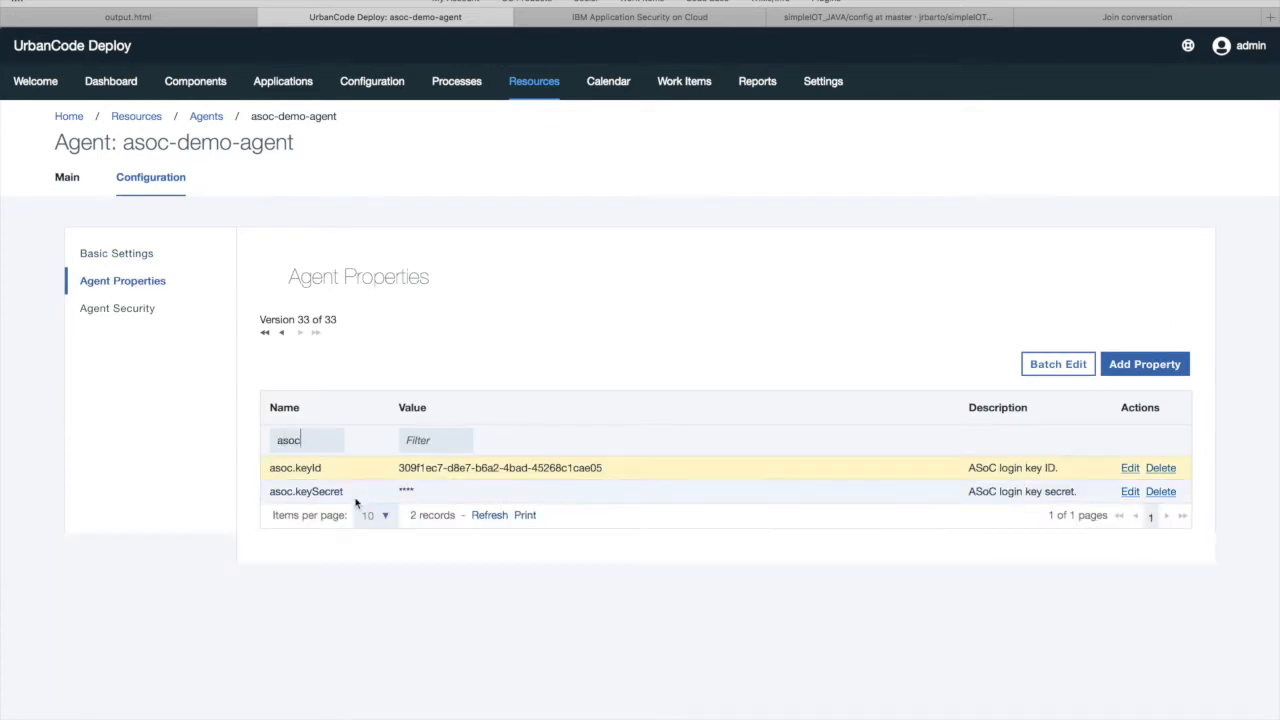
left_click_drag(346, 491, 296, 491)
left_click(520, 325)
- Open the resource properties of the ASoC DEV Presence group and examine asoc.presence.resource.id
left_click(535, 82)
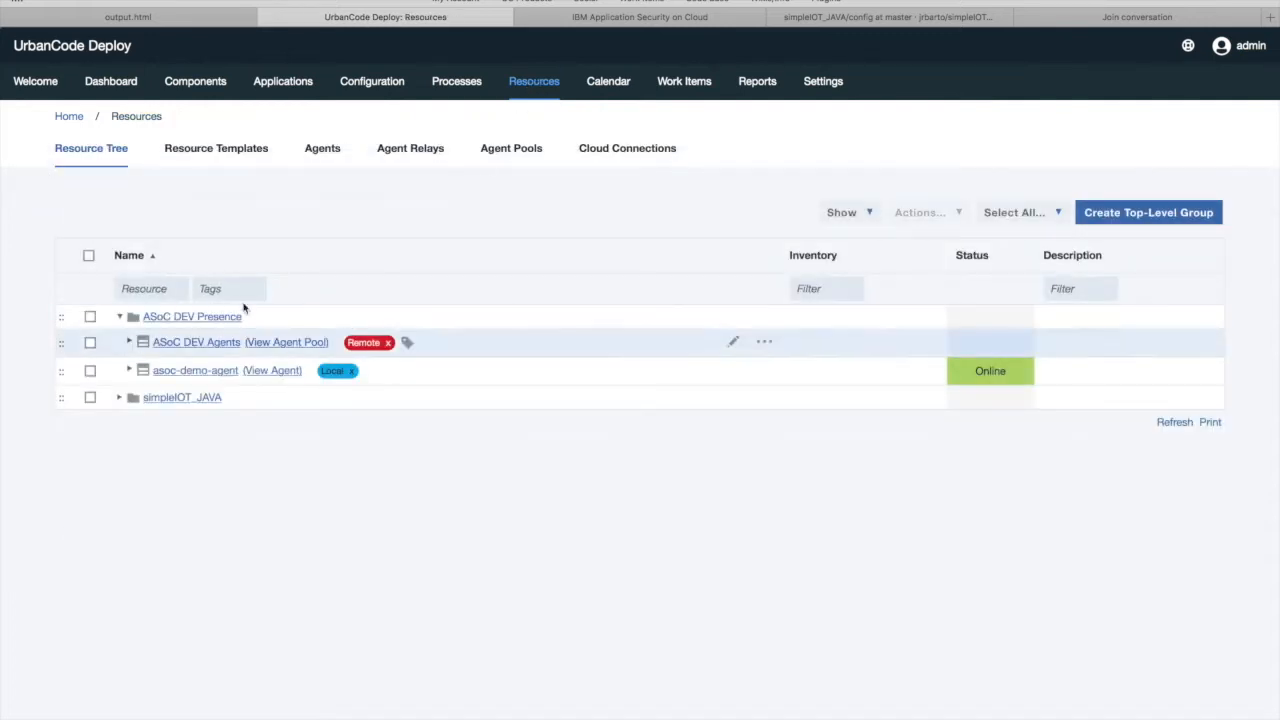
left_click(194, 317)
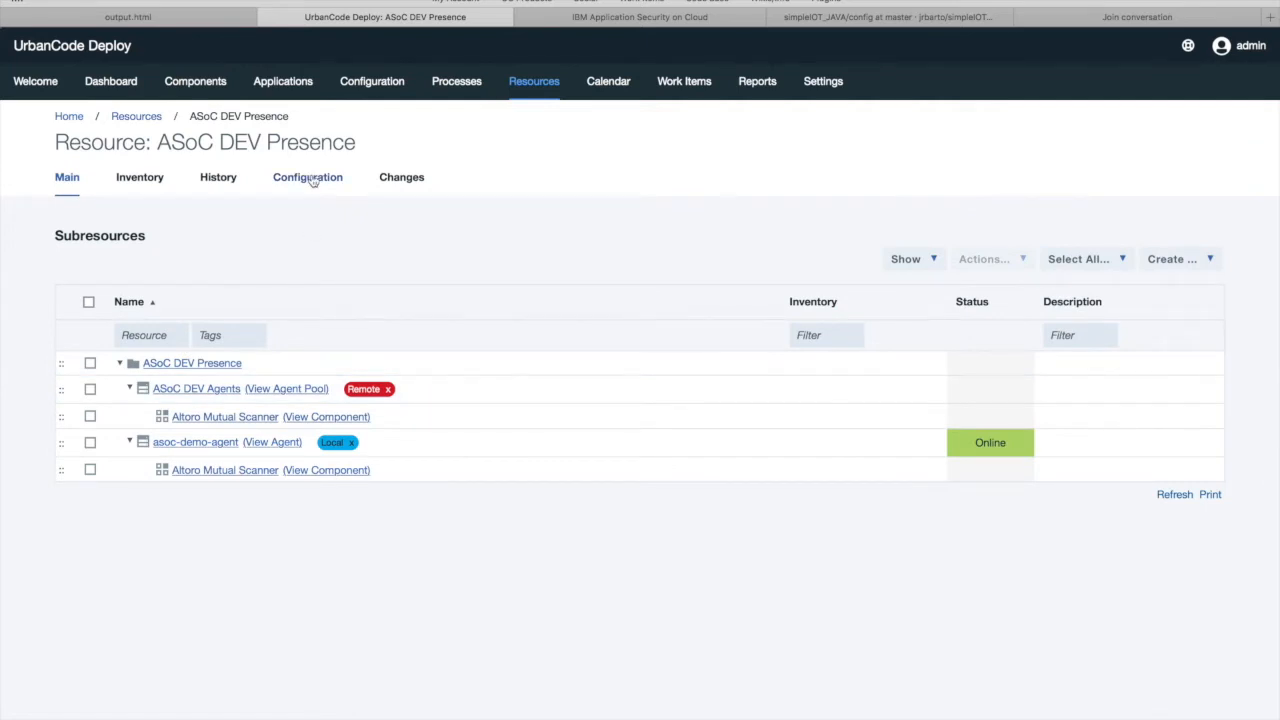
left_click(310, 178)
left_click(122, 285)
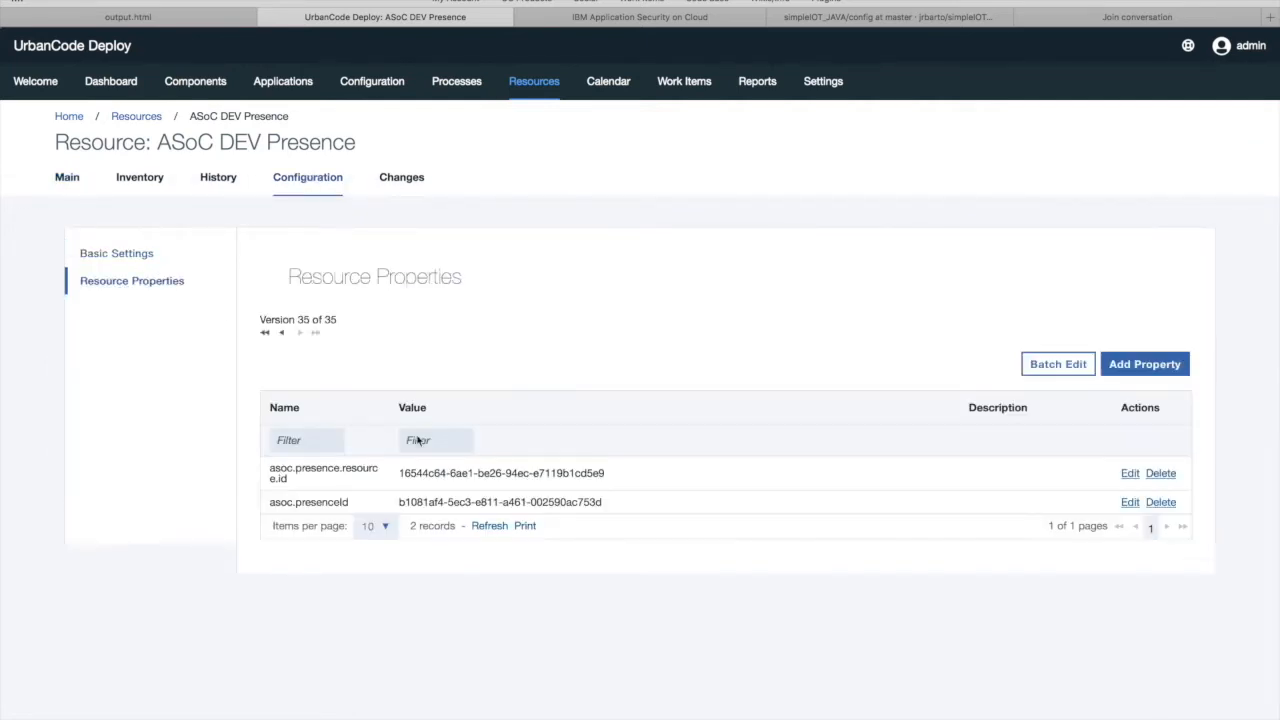
double_click(278, 476)
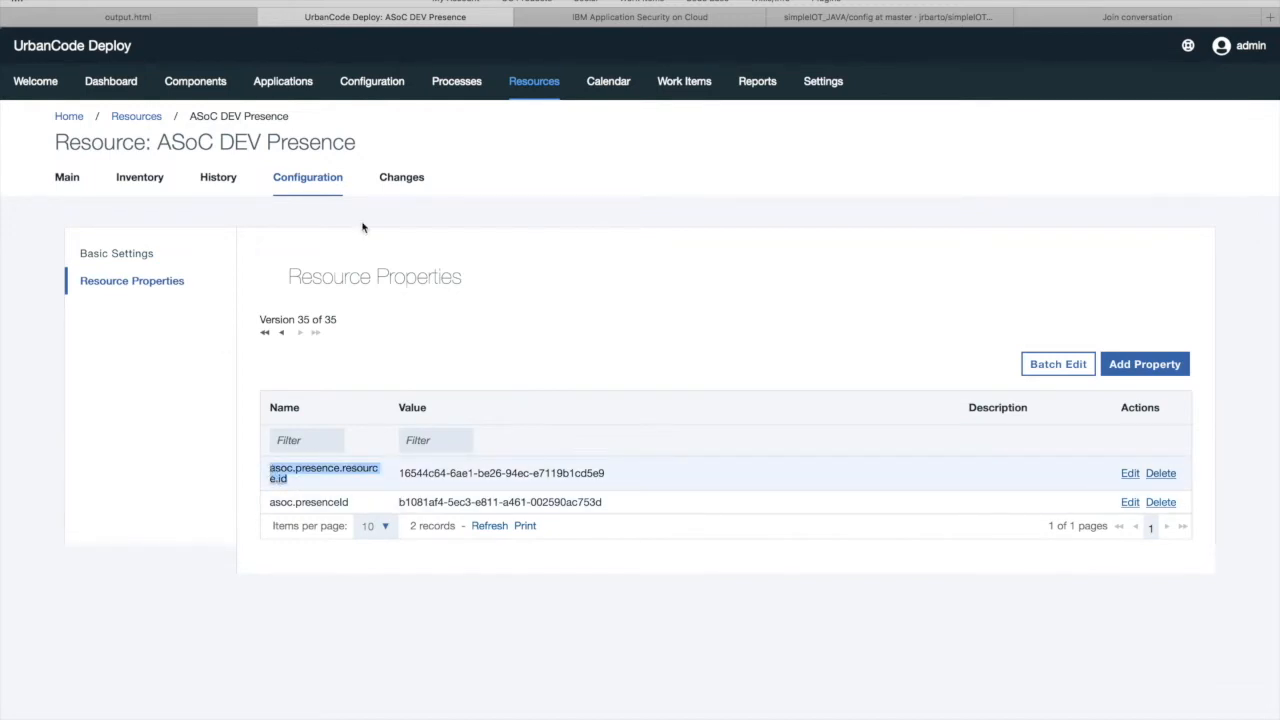
left_click(508, 345)
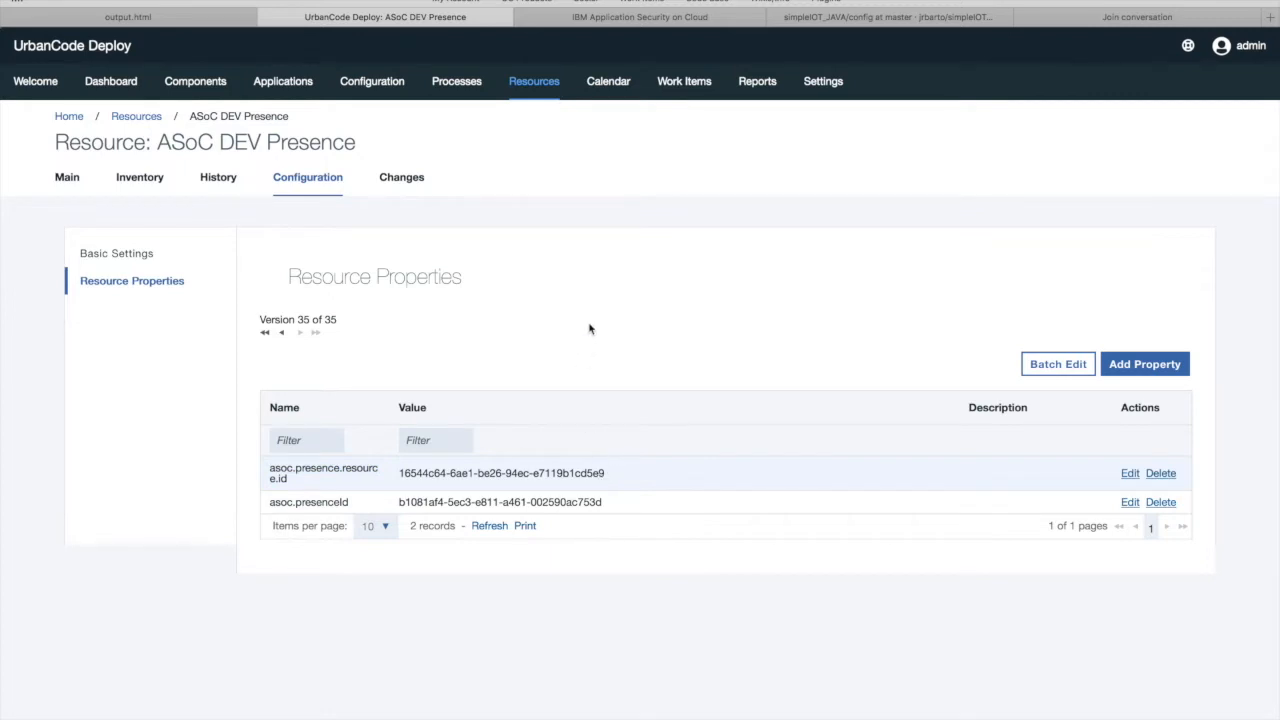
- Examine the name and value of the asoc.presenceId property on the ASoC DEV Presence resource
left_click_drag(390, 506, 637, 503)
left_click_drag(352, 502, 262, 502)
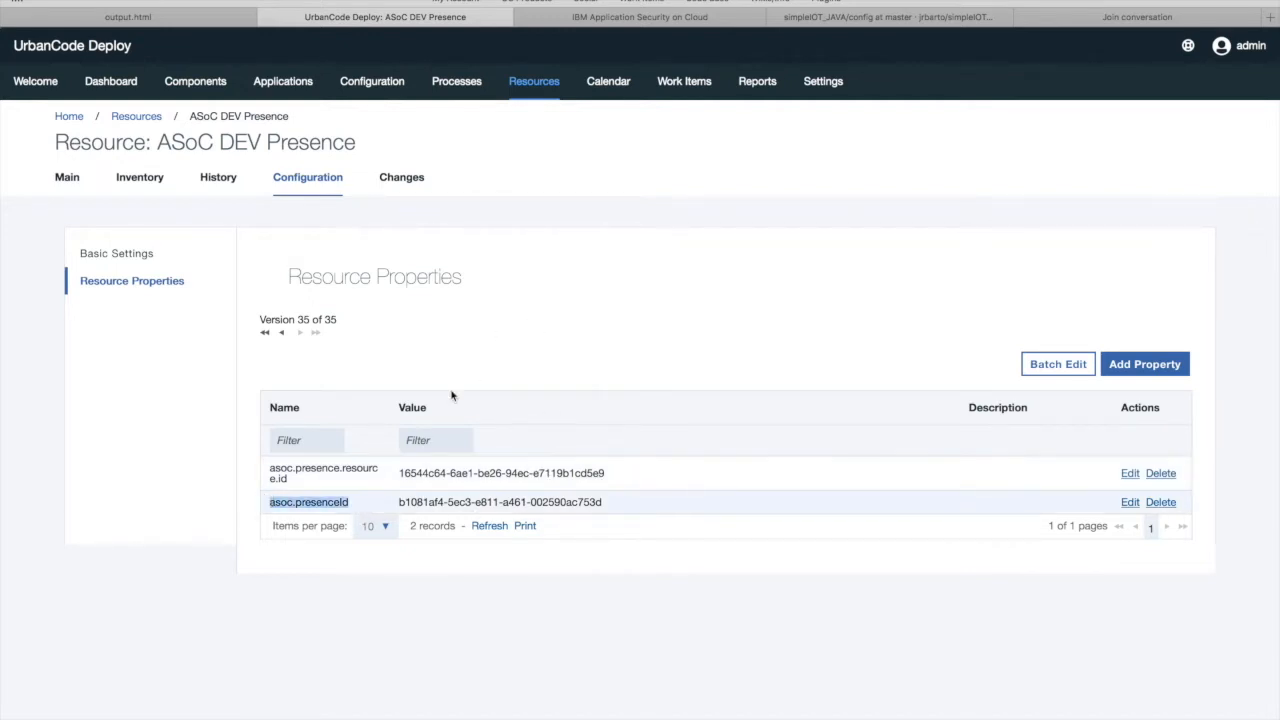
left_click(527, 362)
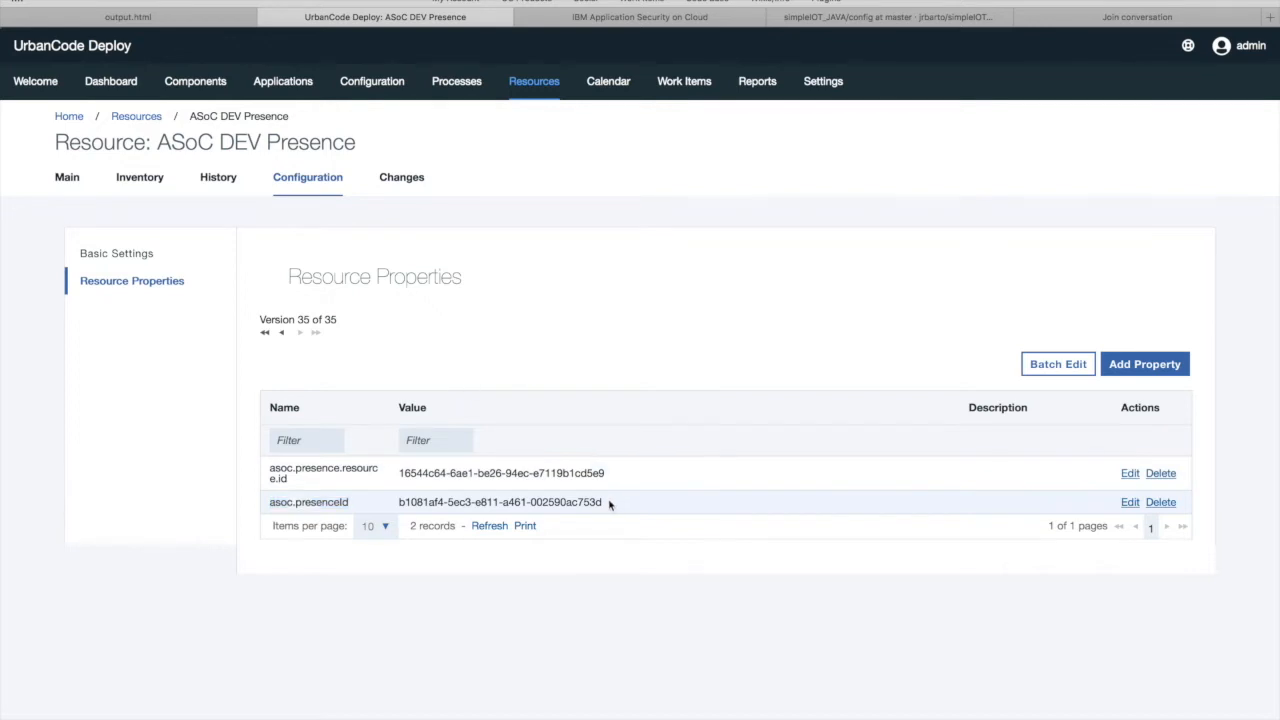
left_click_drag(604, 503, 398, 503)
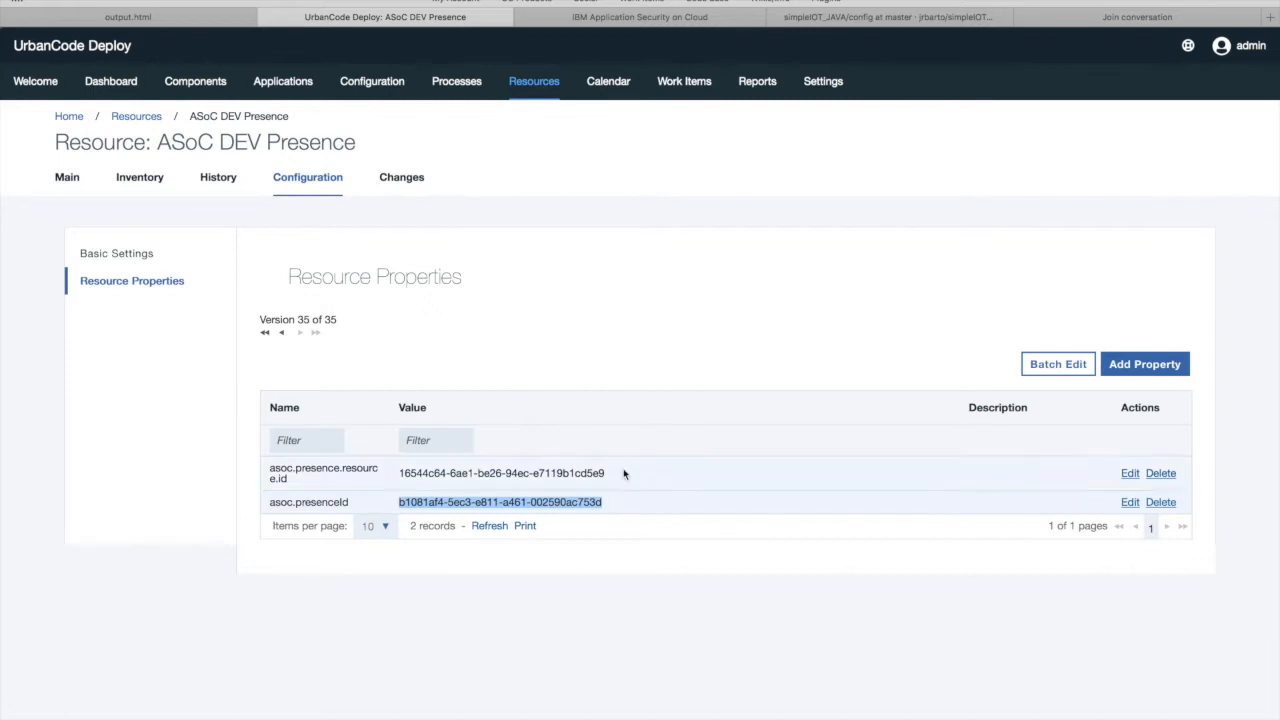
left_click_drag(620, 512, 393, 500)
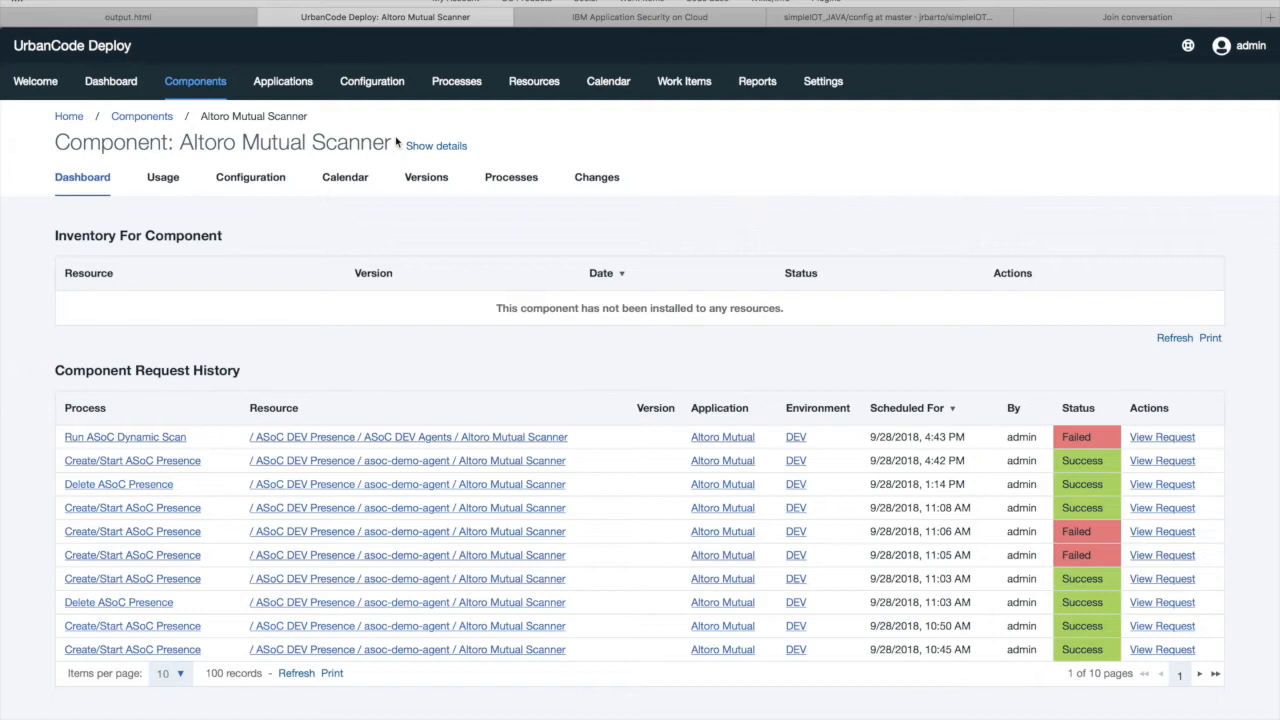
- Open the Altoro Mutual Scanner component's Create/Start ASoC Presence process and bring up the properties of its Create ASoC Presence step
left_click(511, 180)
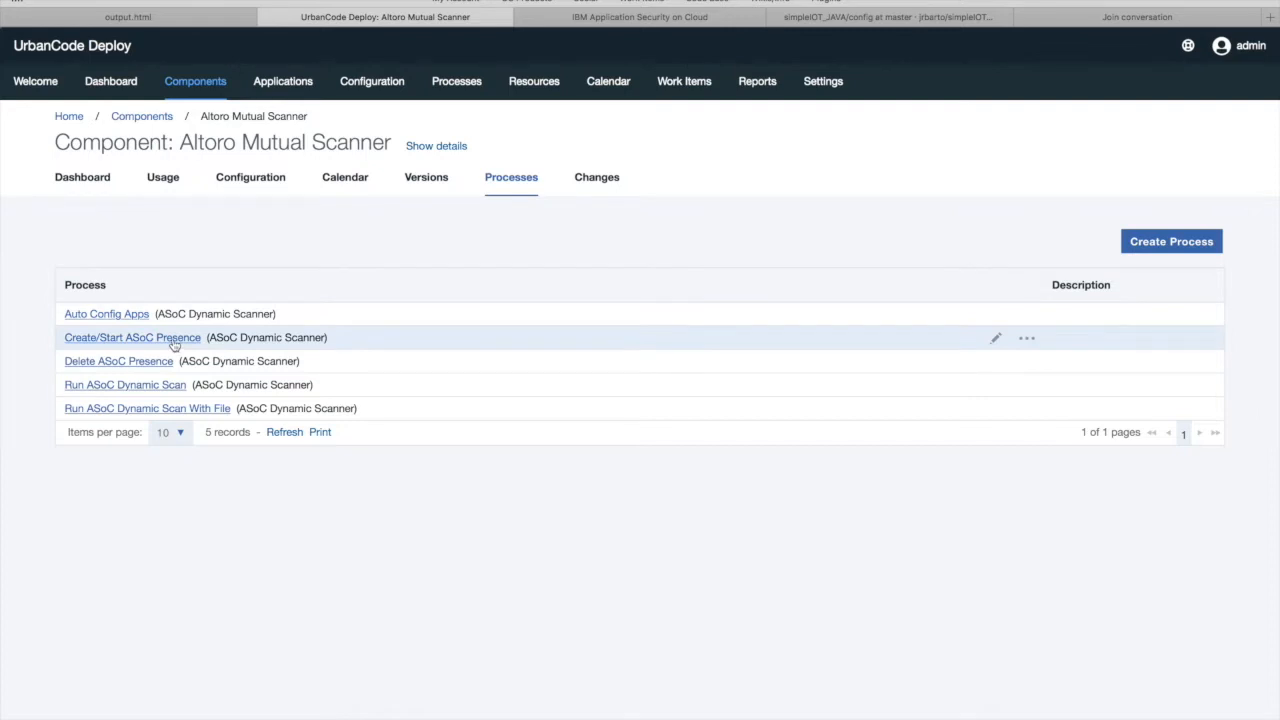
left_click(140, 343)
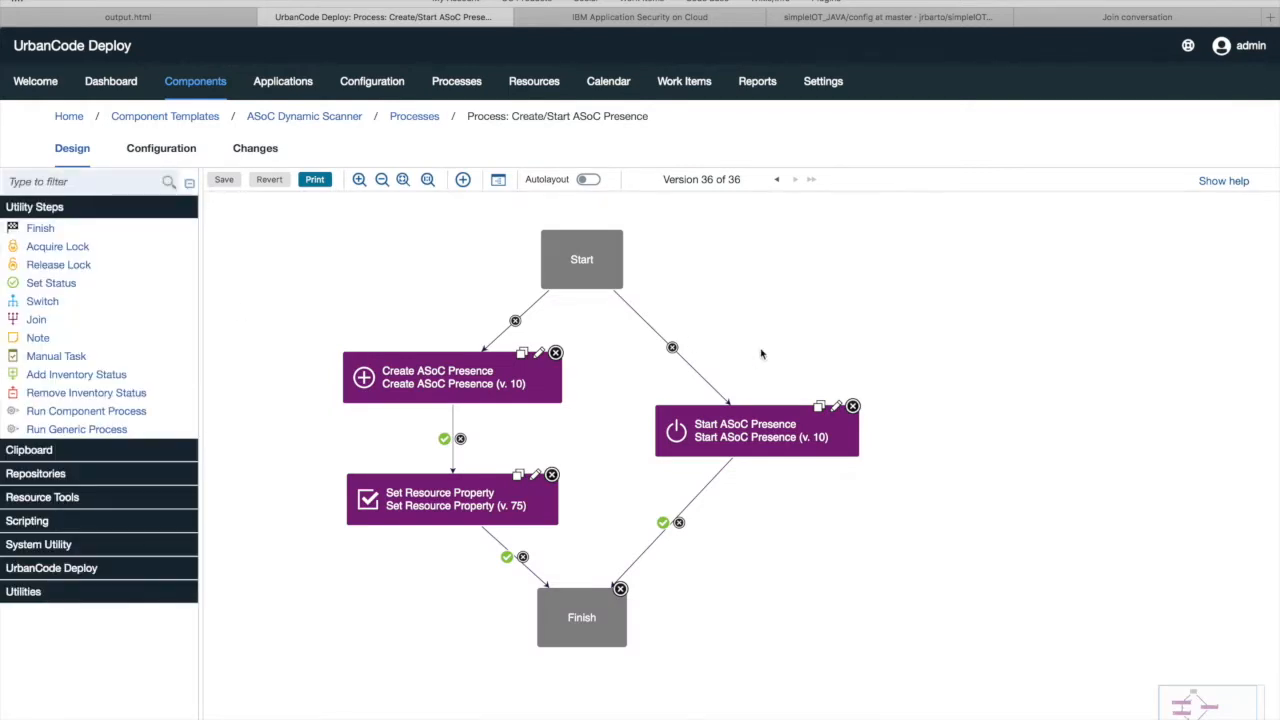
left_click(541, 356)
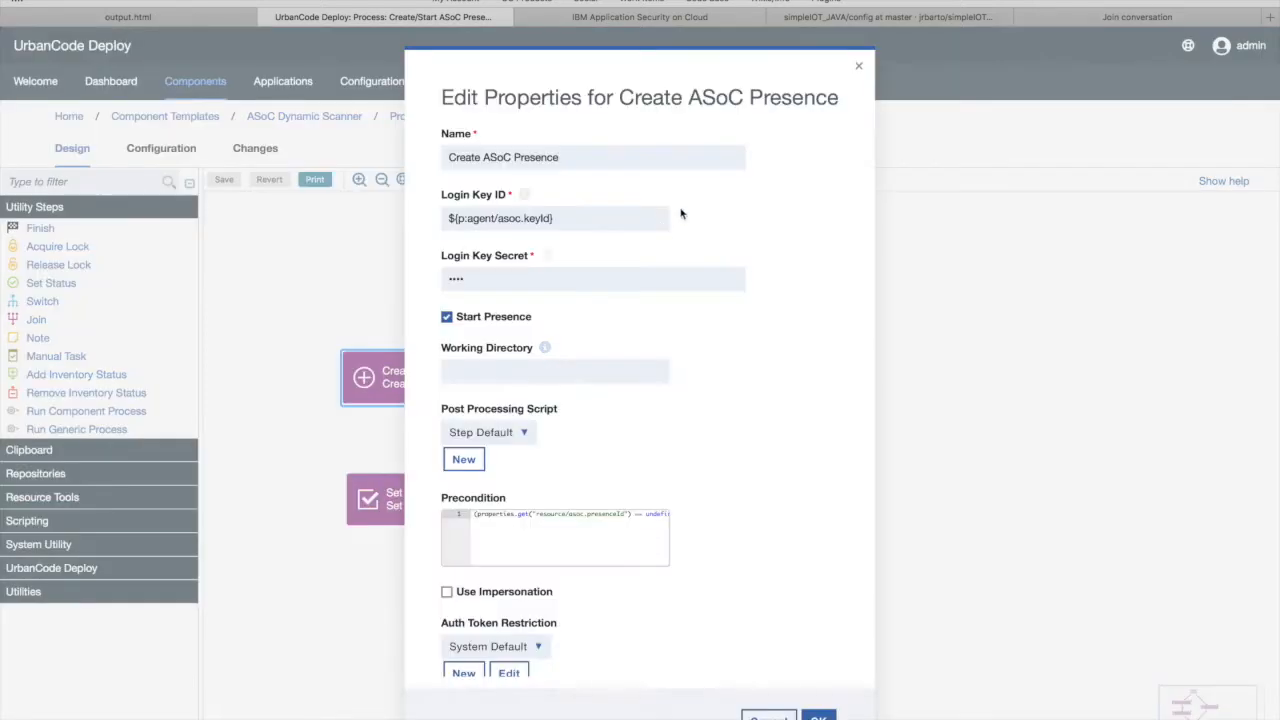
- Examine the Login Key ID, Login Key Secret and Start Presence settings of Create ASoC Presence, leaving Start Presence enabled, and accept the properties
left_click_drag(553, 218, 450, 215)
left_click(580, 219)
left_click_drag(553, 218, 523, 222)
left_click(589, 215)
left_click(516, 279)
left_click_drag(567, 220, 446, 219)
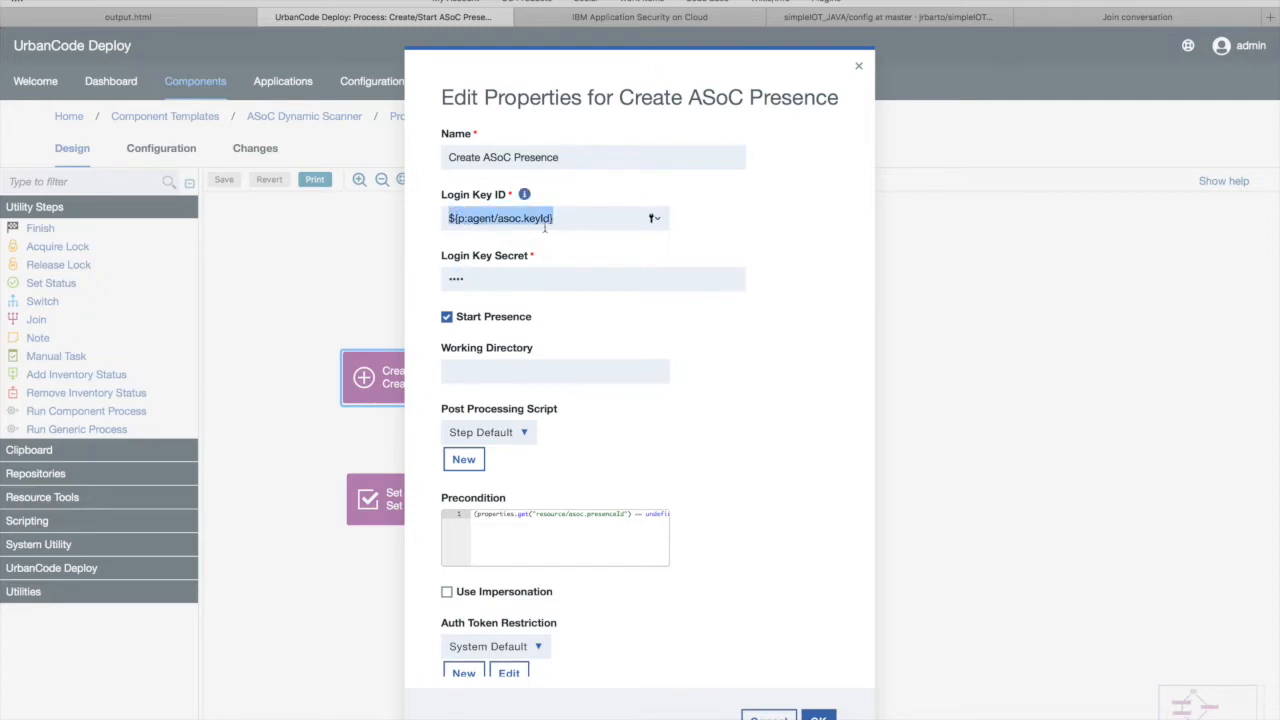
left_click(551, 220)
left_click_drag(551, 219, 524, 218)
left_click(607, 217)
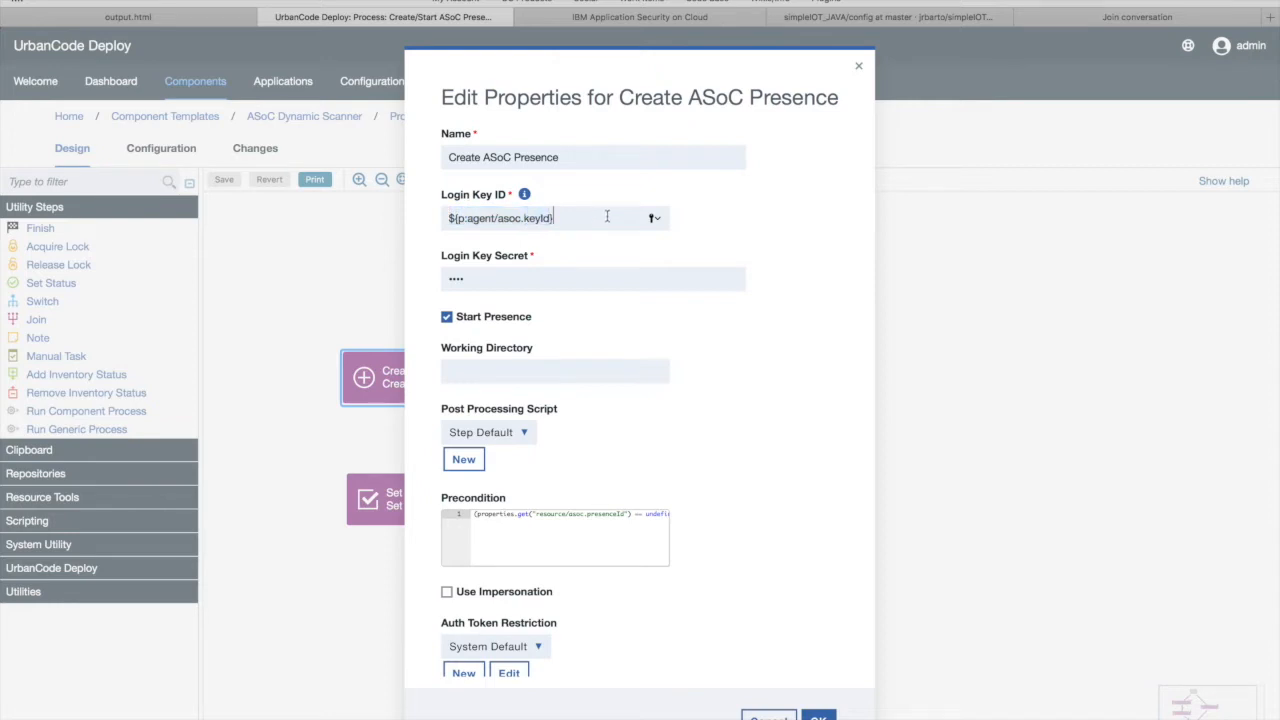
left_click_drag(593, 217, 432, 219)
left_click(556, 285)
triple_click(580, 218)
left_click(646, 342)
left_click(448, 318)
left_click(448, 318)
left_click(818, 716)
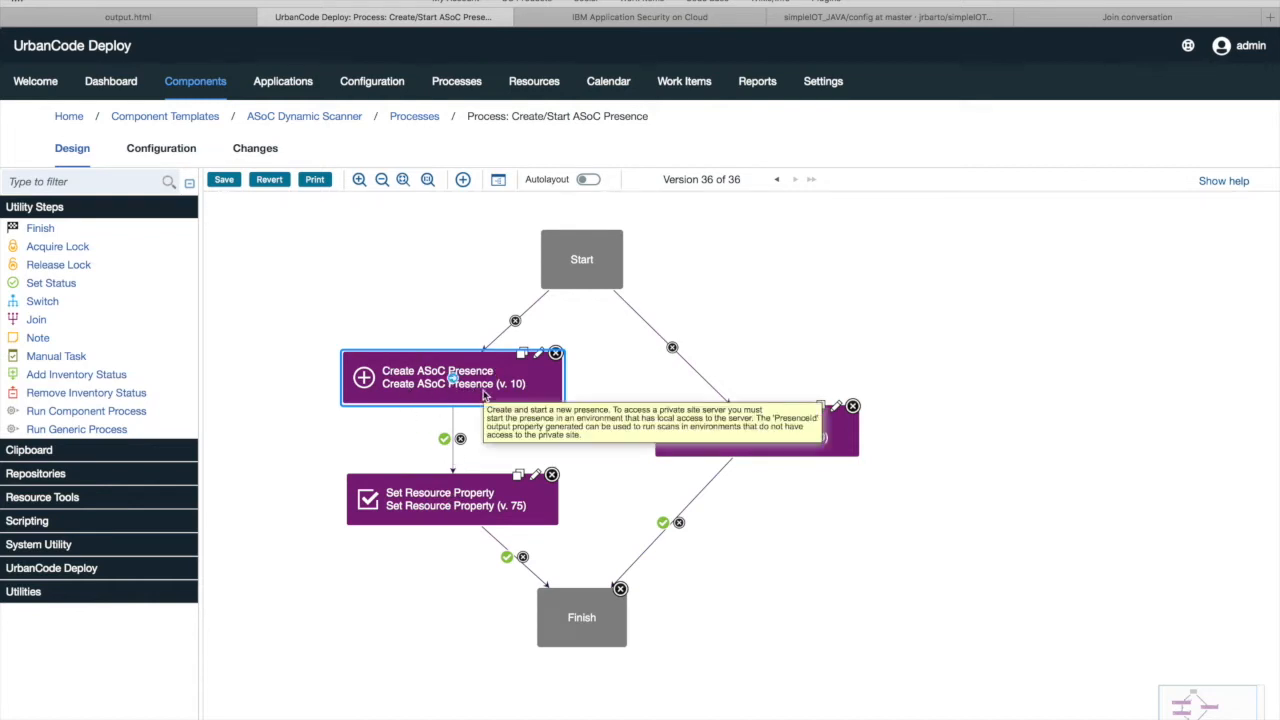
- Open the properties of the Set Resource Property step and examine its Resource and Property Name fields
left_click(535, 476)
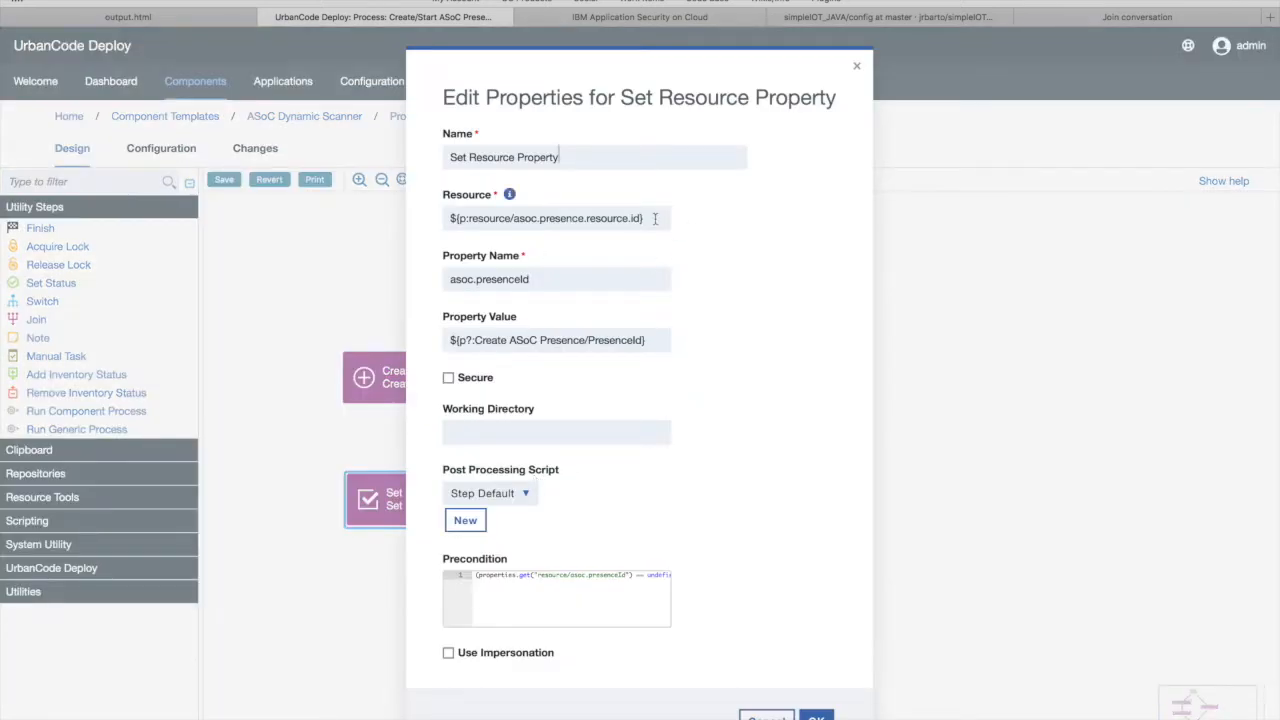
left_click_drag(643, 218, 514, 218)
left_click(636, 216)
left_click_drag(640, 217, 516, 220)
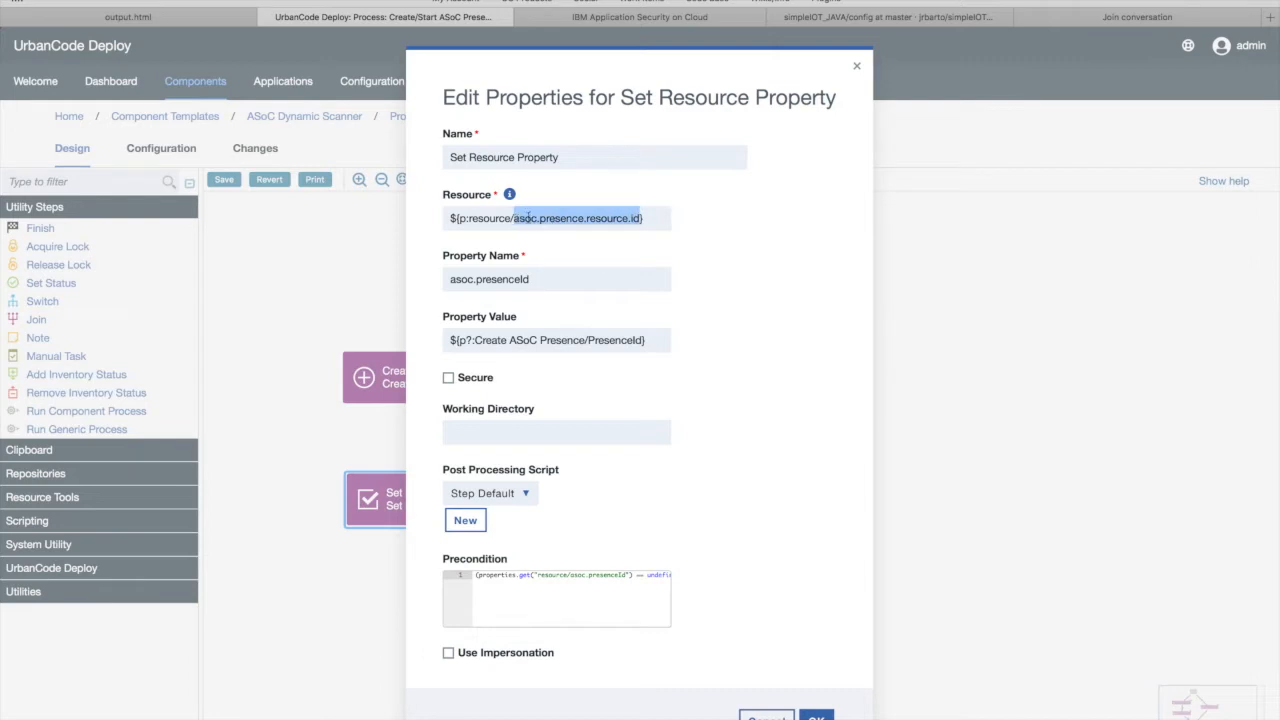
left_click(656, 219)
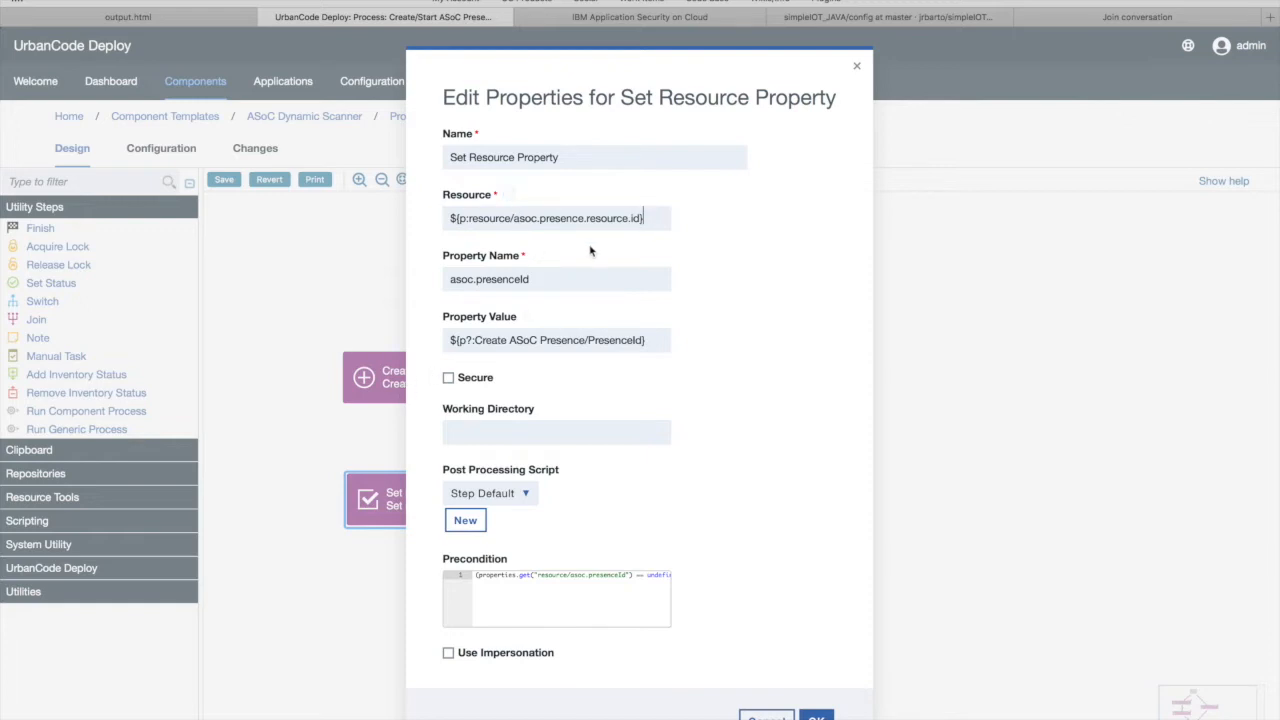
left_click_drag(543, 280, 433, 283)
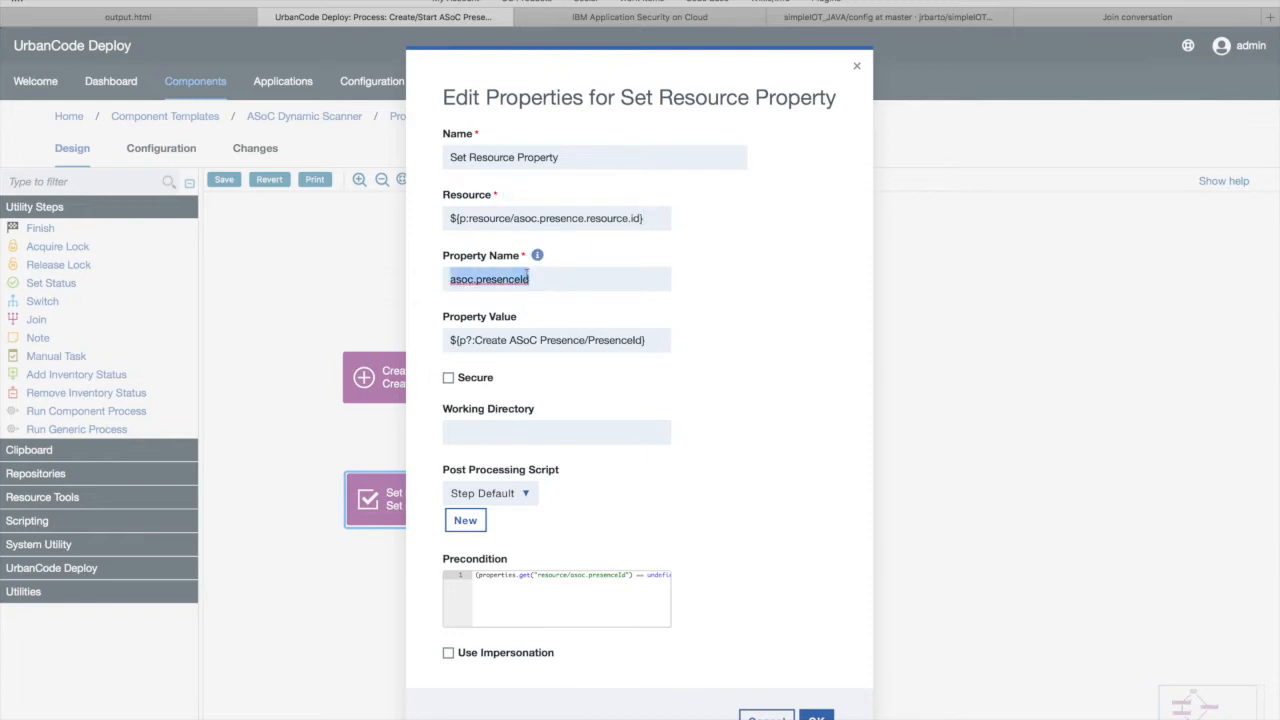
left_click(541, 281)
left_click_drag(544, 281, 441, 283)
left_click(535, 280)
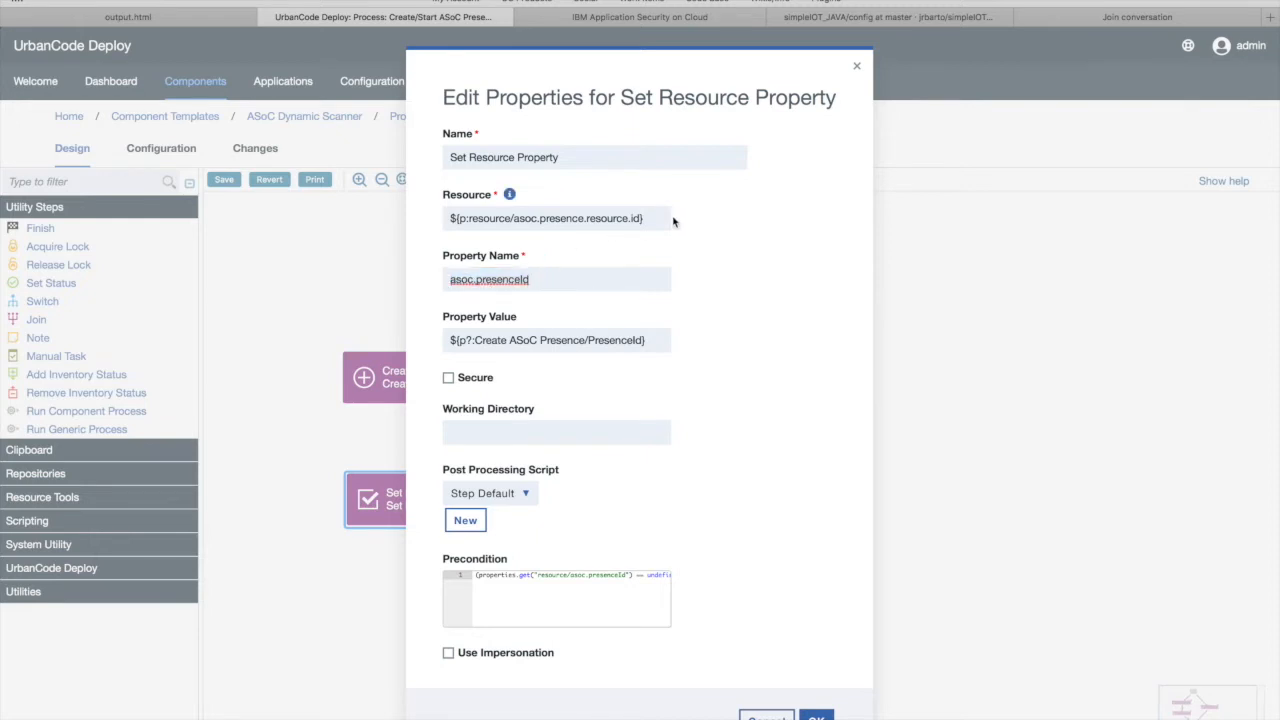
- Compare the Resource reference with the Property Value expression of Set Resource Property, and accept the step's properties
left_click_drag(658, 218, 430, 217)
left_click(717, 290)
left_click_drag(645, 340, 466, 340)
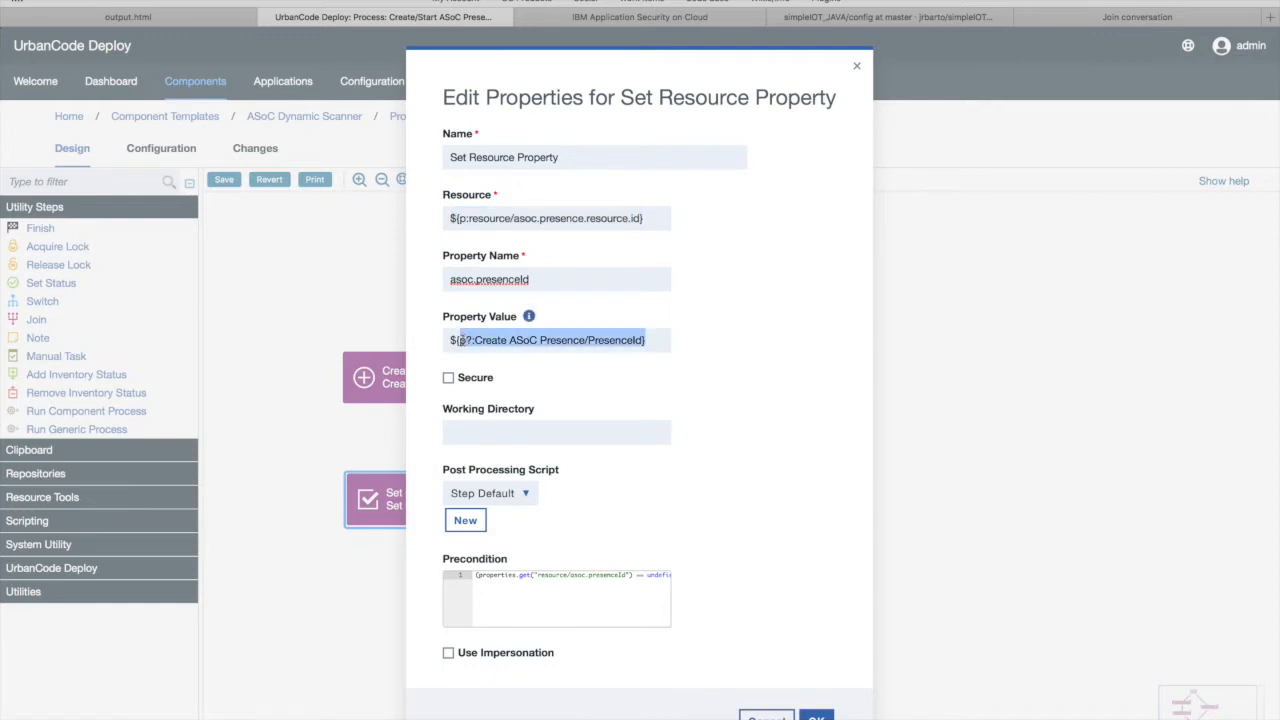
left_click(583, 360)
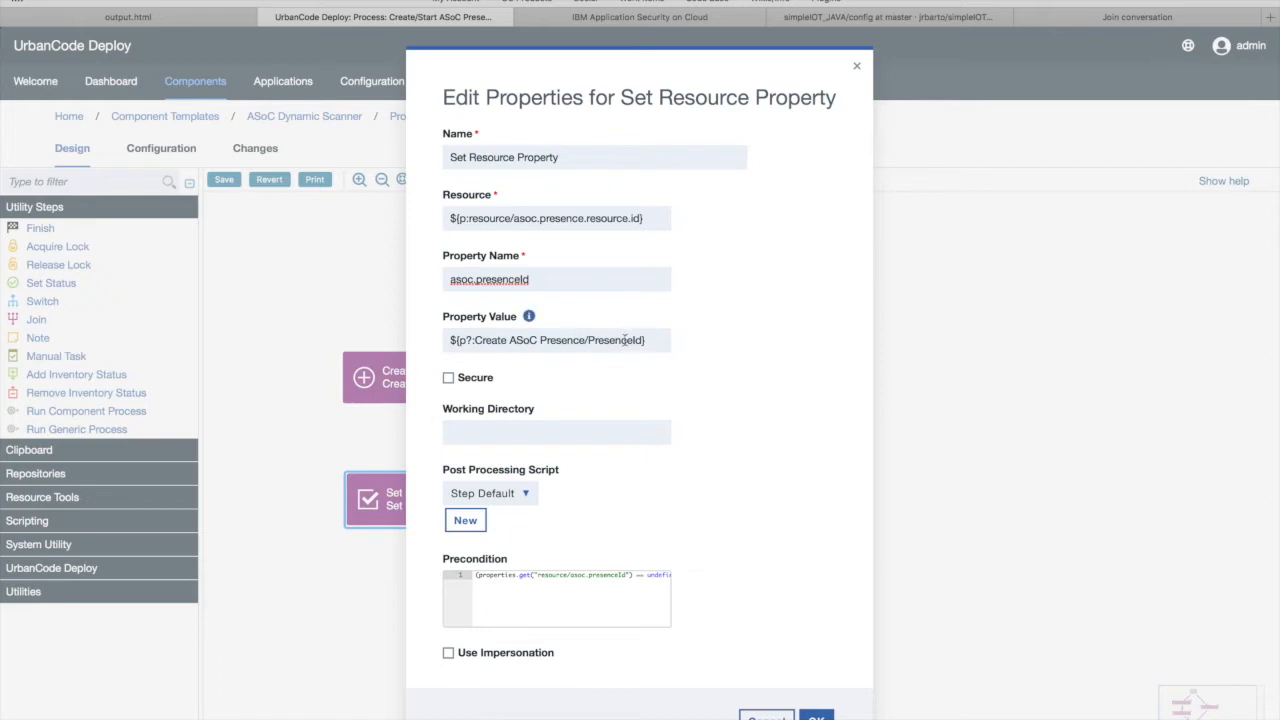
left_click_drag(645, 340, 585, 333)
scroll(571, 469, "down", 3)
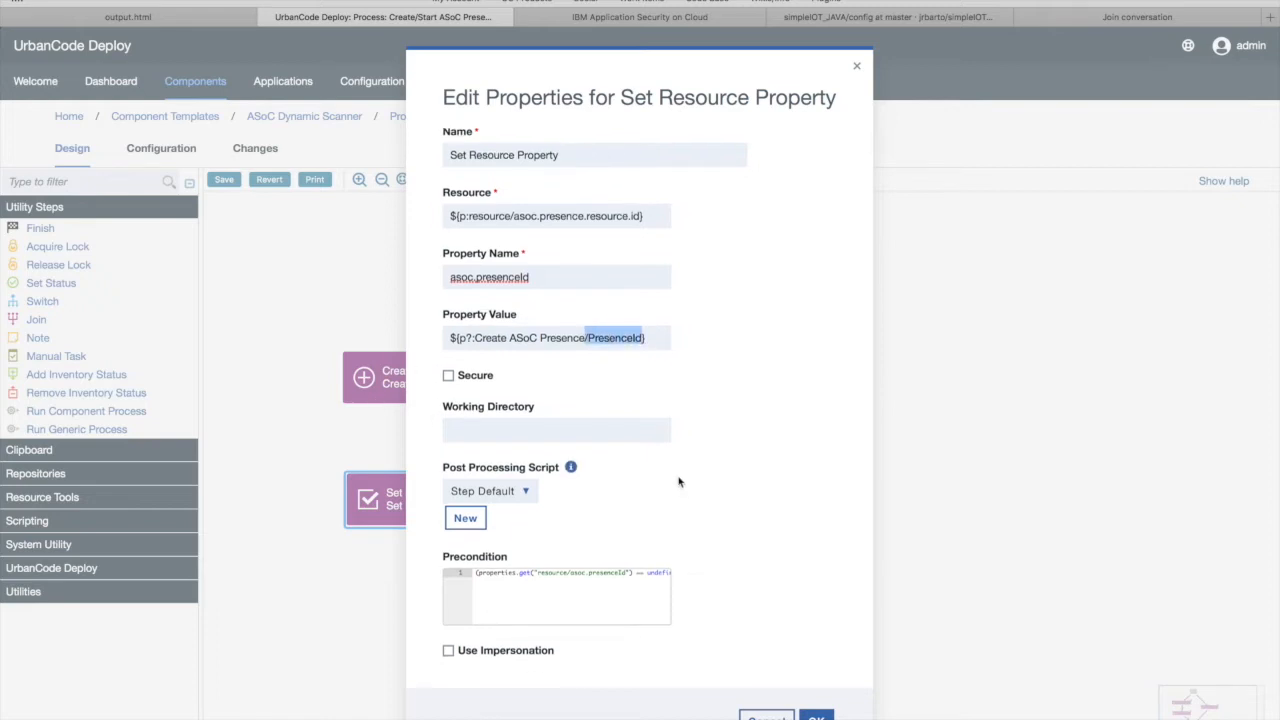
left_click(810, 716)
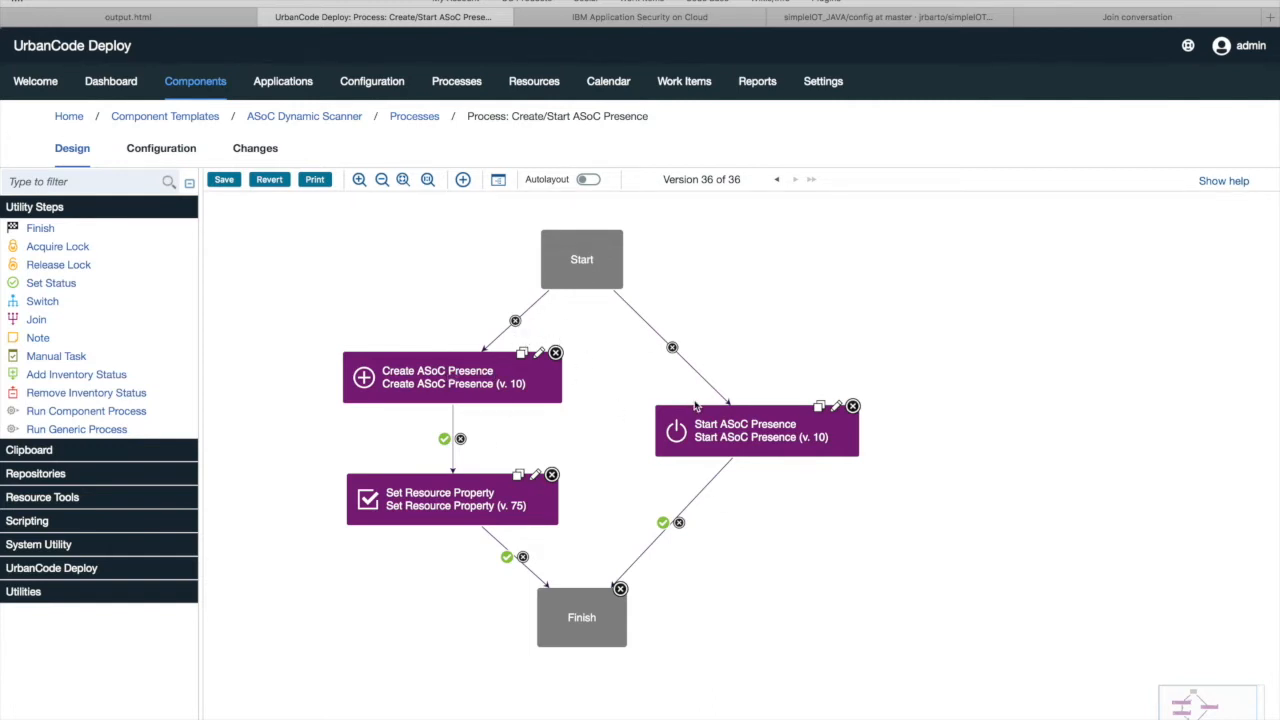
- Examine the Create ASoC Presence step's precondition script, including its asoc.presenceId checks for undefined and empty values, and close the script editor
left_click(538, 352)
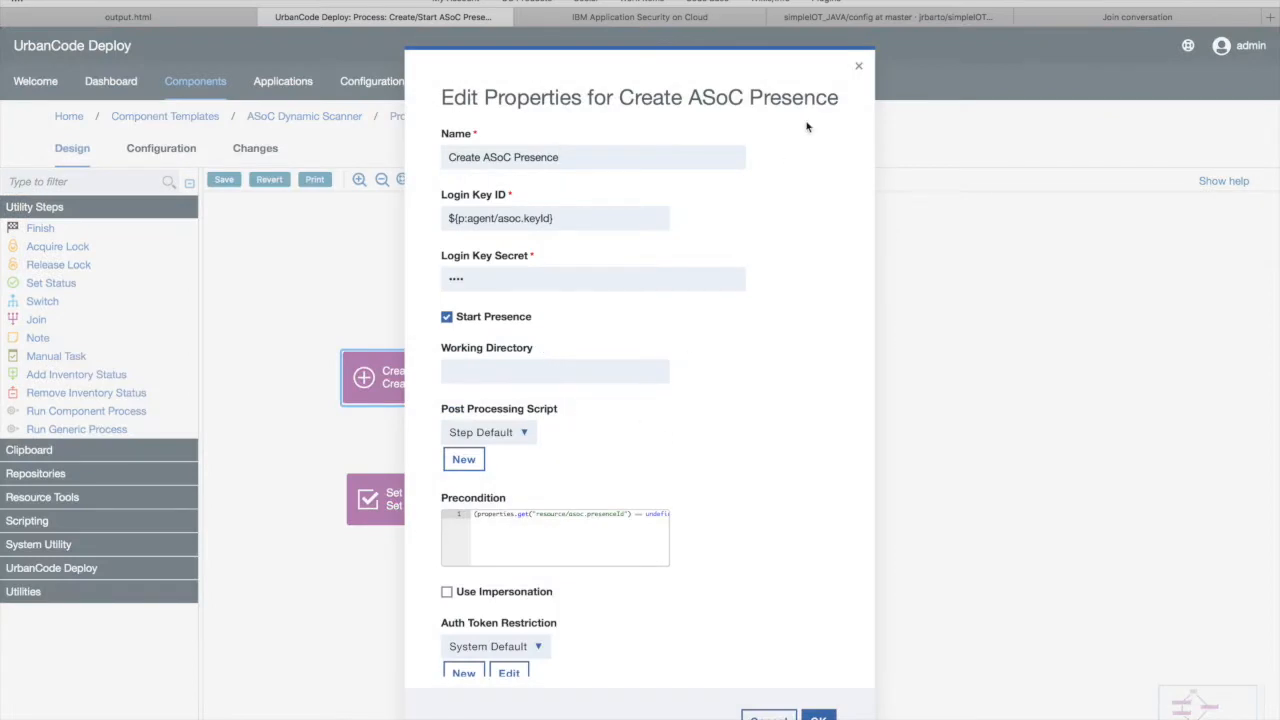
scroll(768, 313, "down", 1)
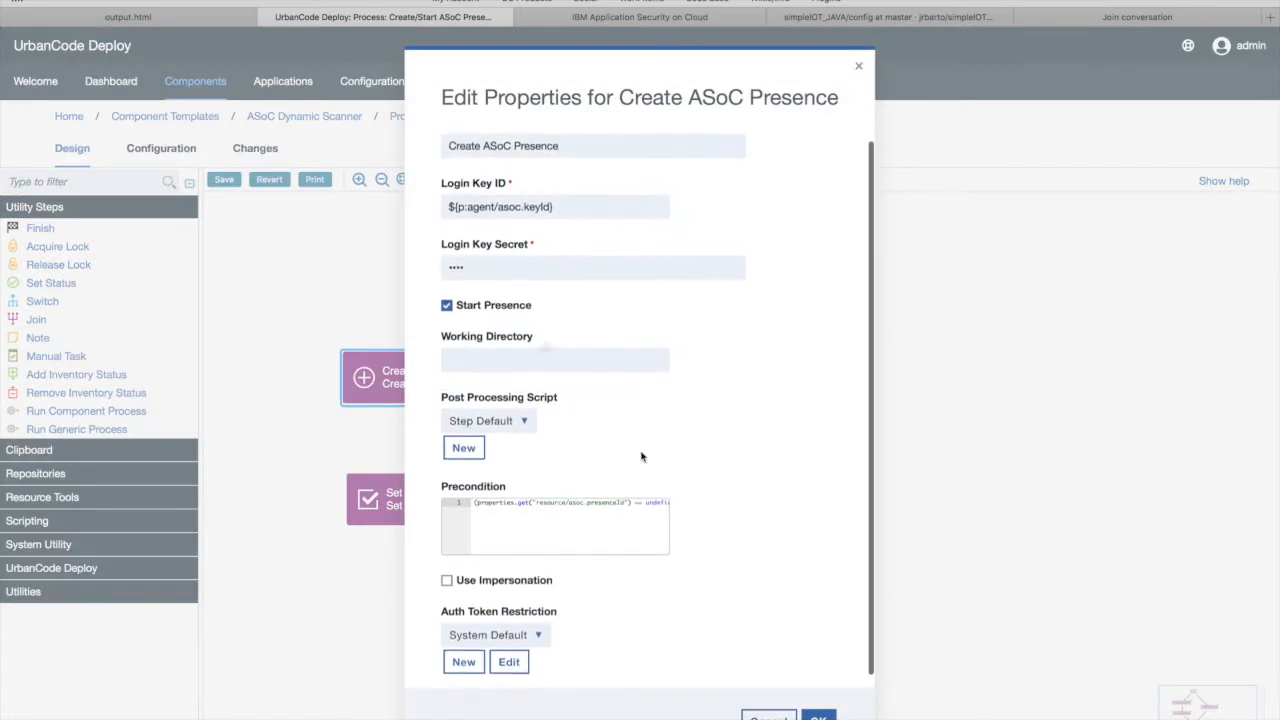
left_click(567, 526)
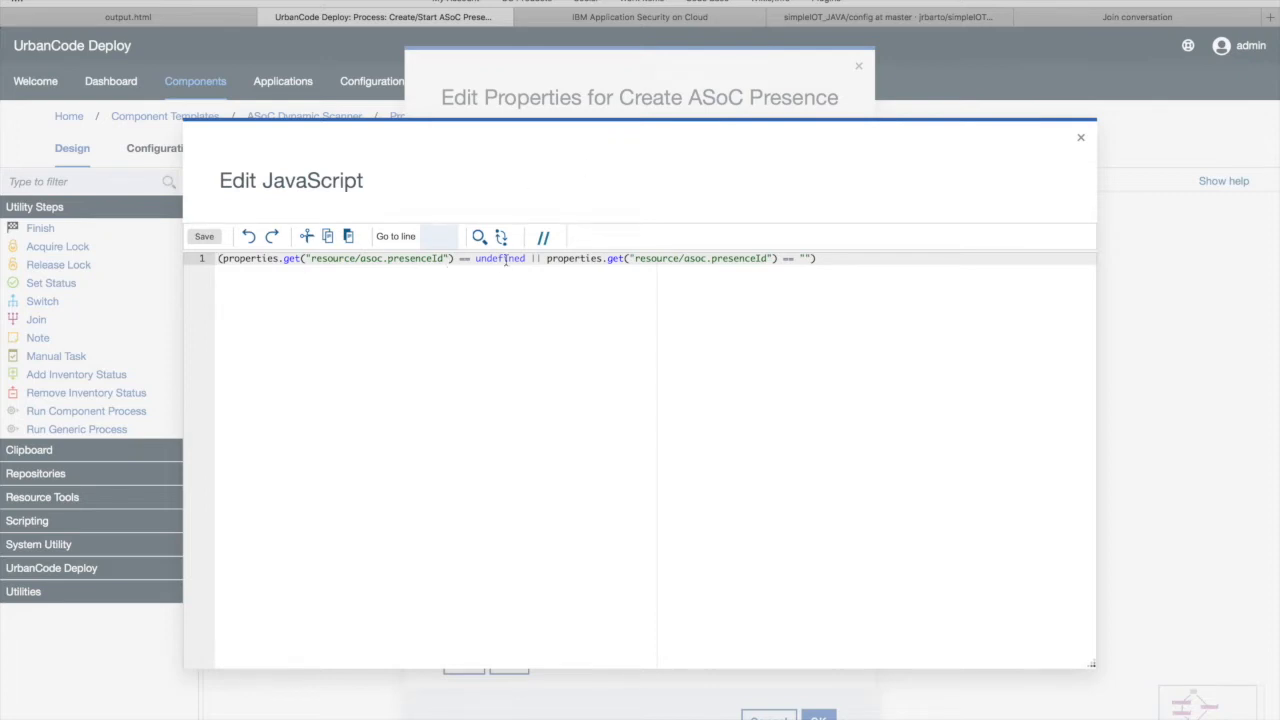
left_click_drag(526, 259, 325, 261)
left_click(464, 266)
left_click_drag(444, 259, 360, 259)
left_click(529, 259)
left_click_drag(815, 259, 795, 259)
left_click(825, 265)
left_click(1082, 140)
- Check the step name in the Create ASoC Presence properties, and close them without making changes
left_click(565, 146)
left_click_drag(598, 146, 396, 150)
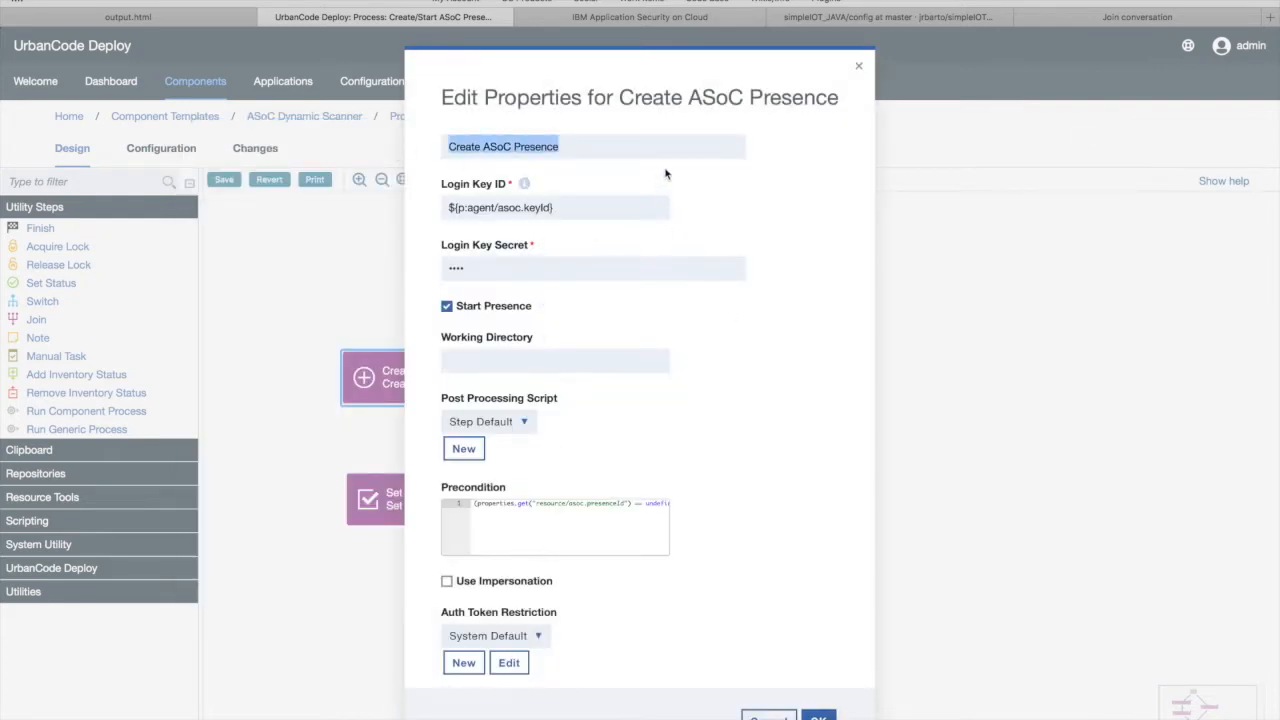
left_click(858, 66)
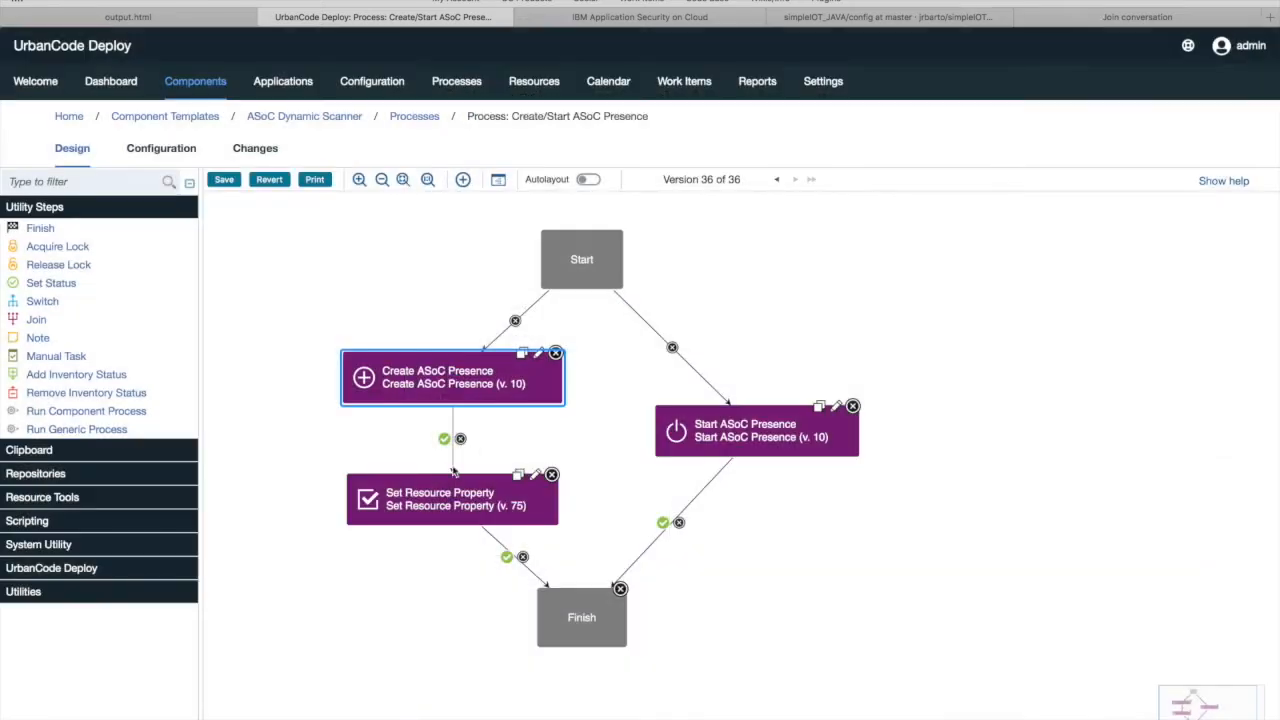
- Check the value fields and precondition in the Set Resource Property step's properties, and close them without making changes
left_click(536, 476)
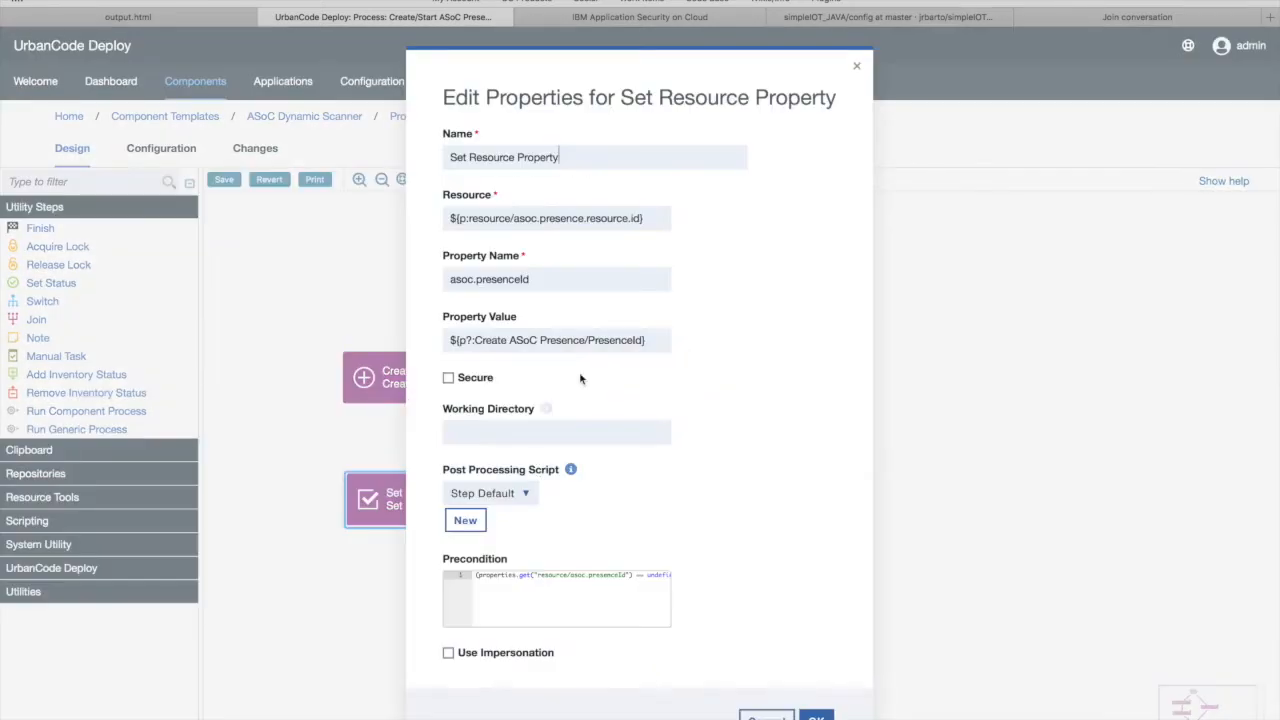
scroll(566, 585, "down", 1)
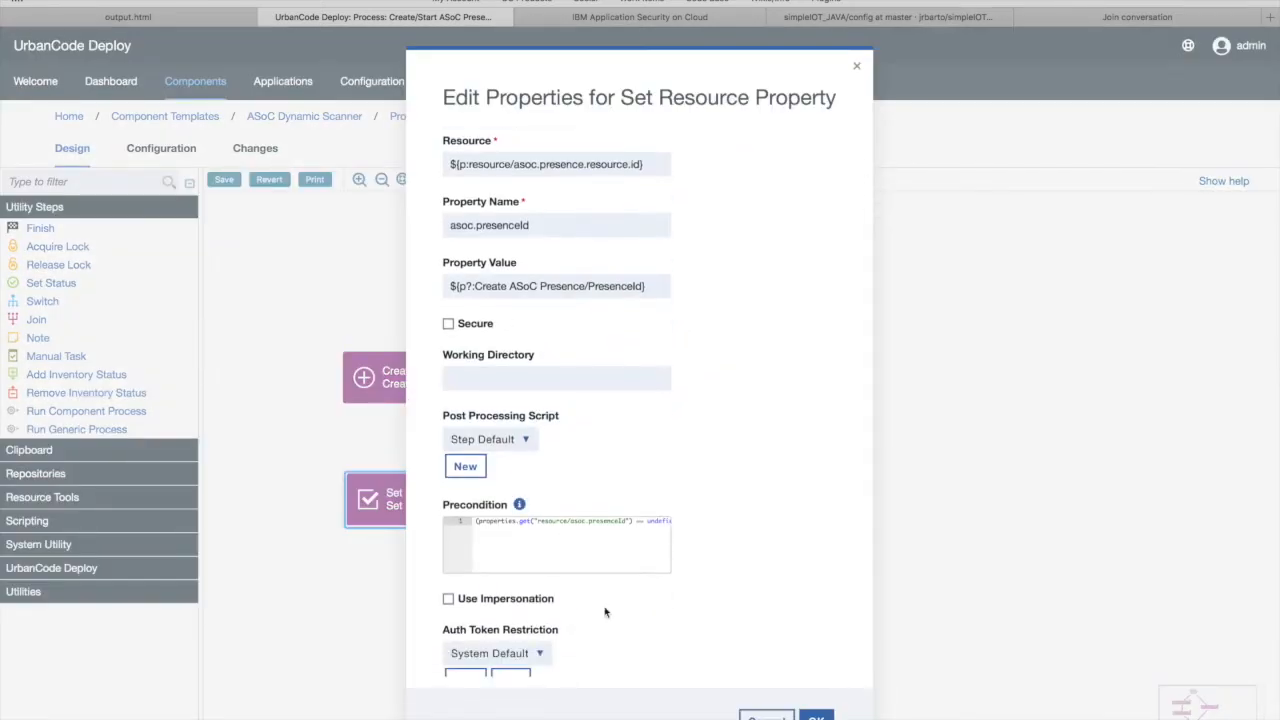
left_click(766, 716)
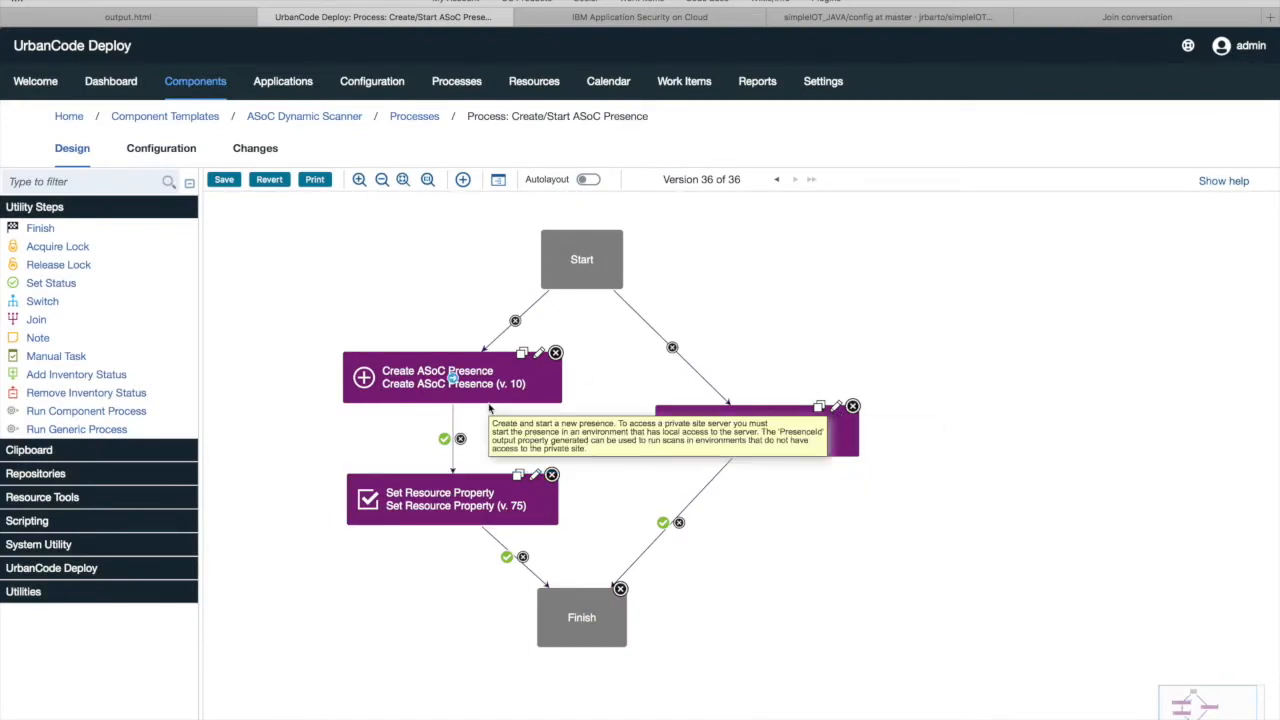
- Examine the Start ASoC Presence step's precondition script, including its asoc.presenceId checks, and close the script editor and the step's properties
left_click(837, 408)
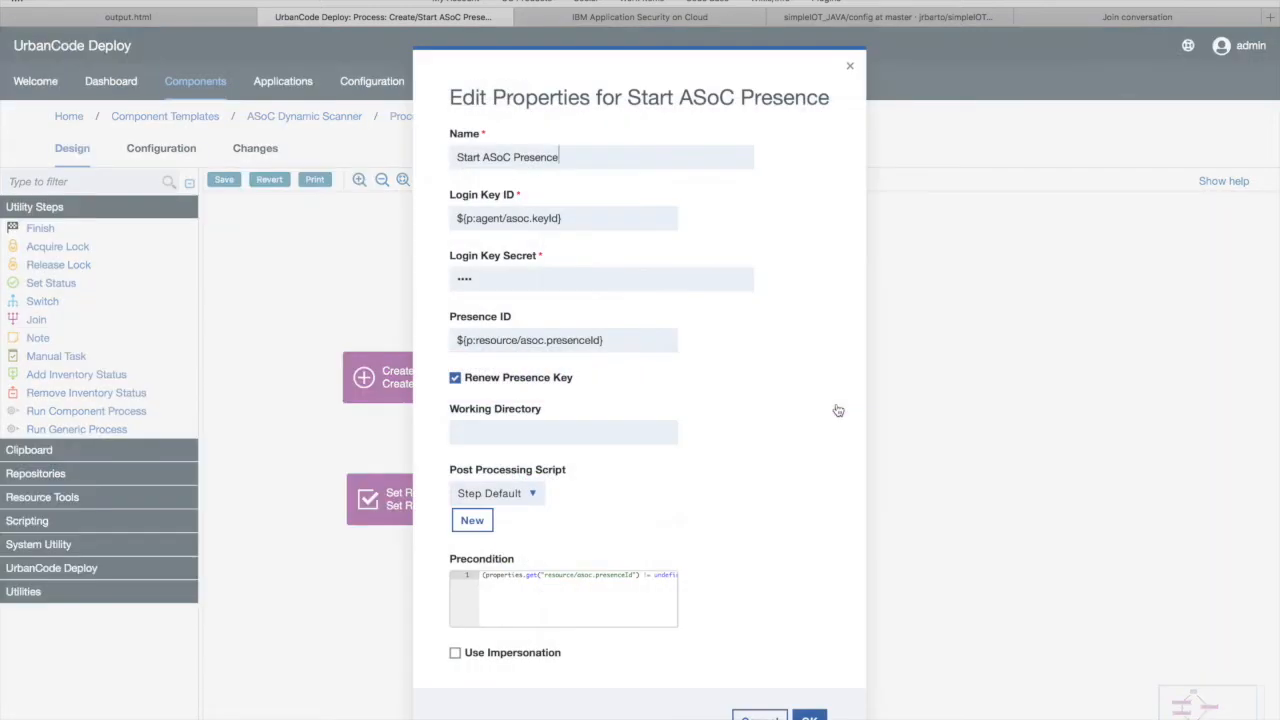
left_click(603, 609)
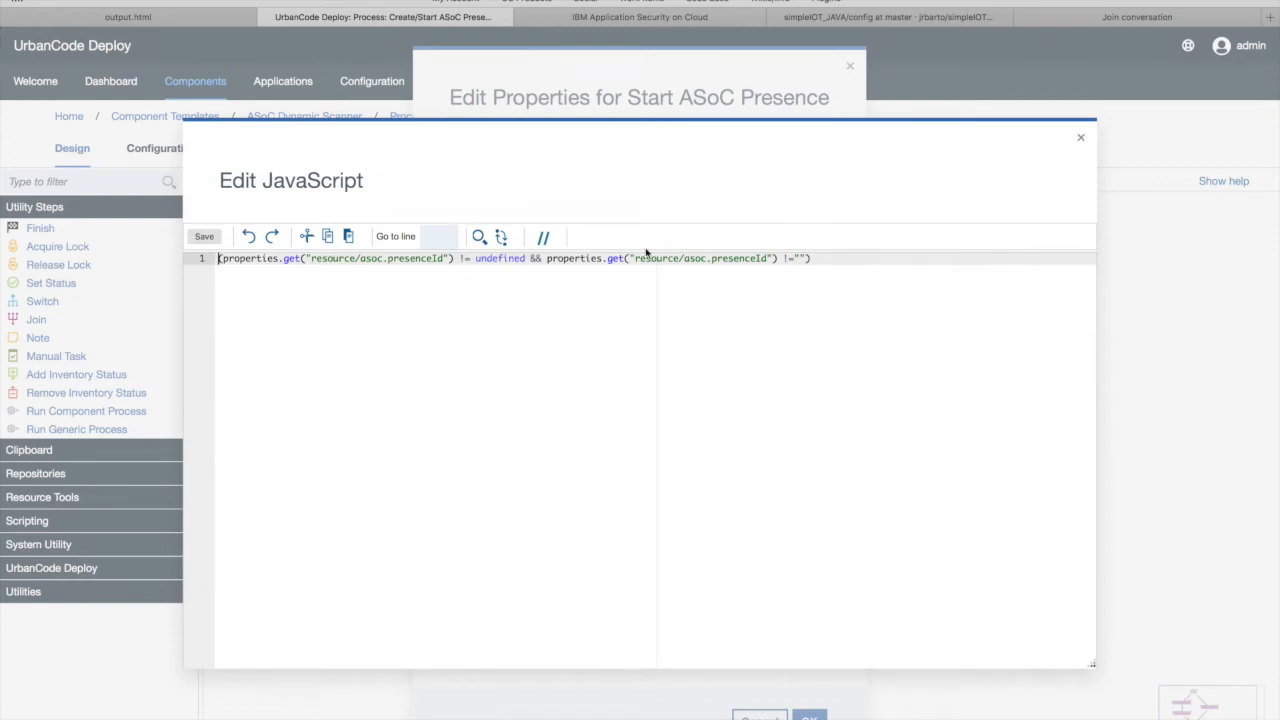
left_click_drag(527, 258, 404, 258)
left_click(861, 262)
left_click(1081, 140)
left_click(849, 68)
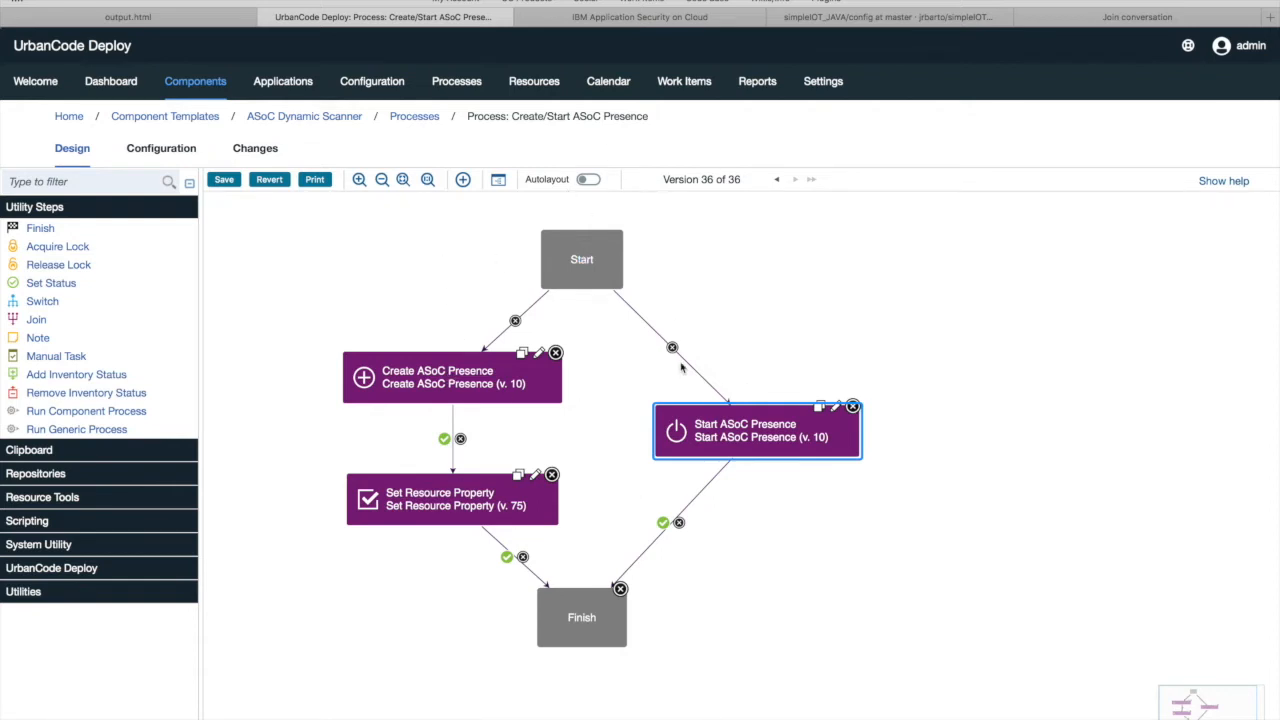
- Leave the Create/Start ASoC Presence process, discarding its unsaved changes, and open the Run ASoC Dynamic Scan process
left_click(420, 119)
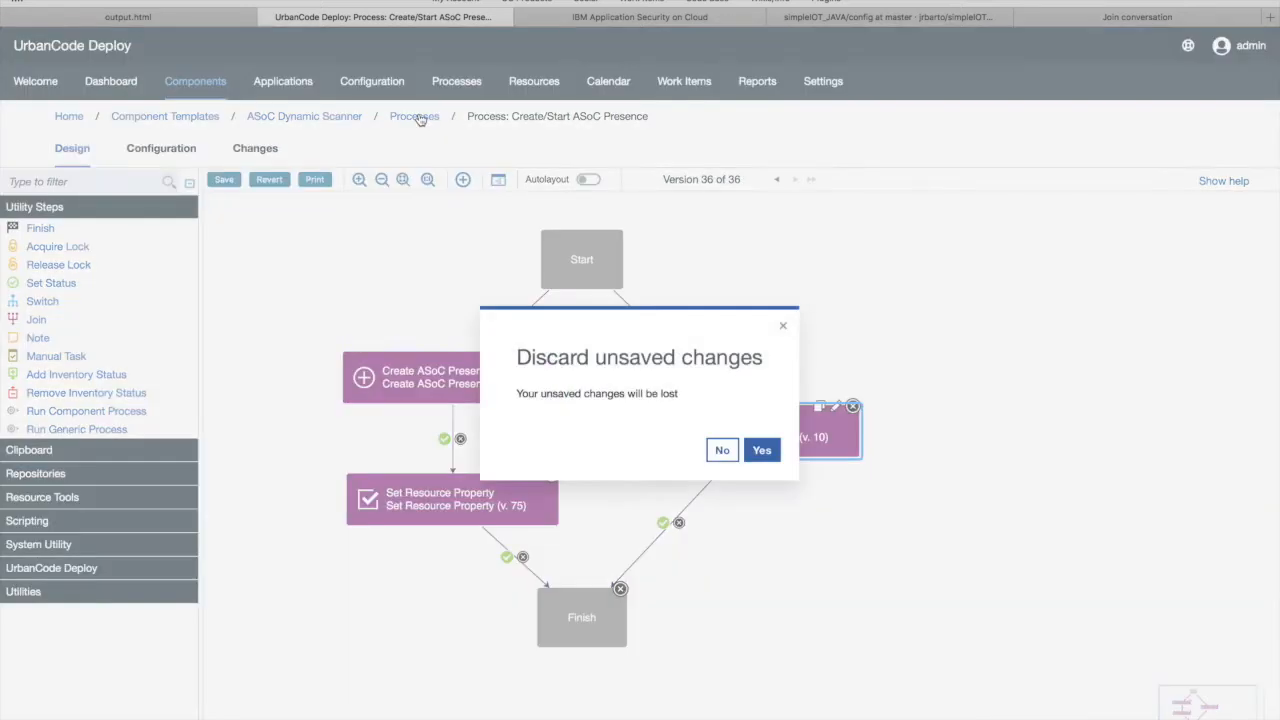
left_click(748, 451)
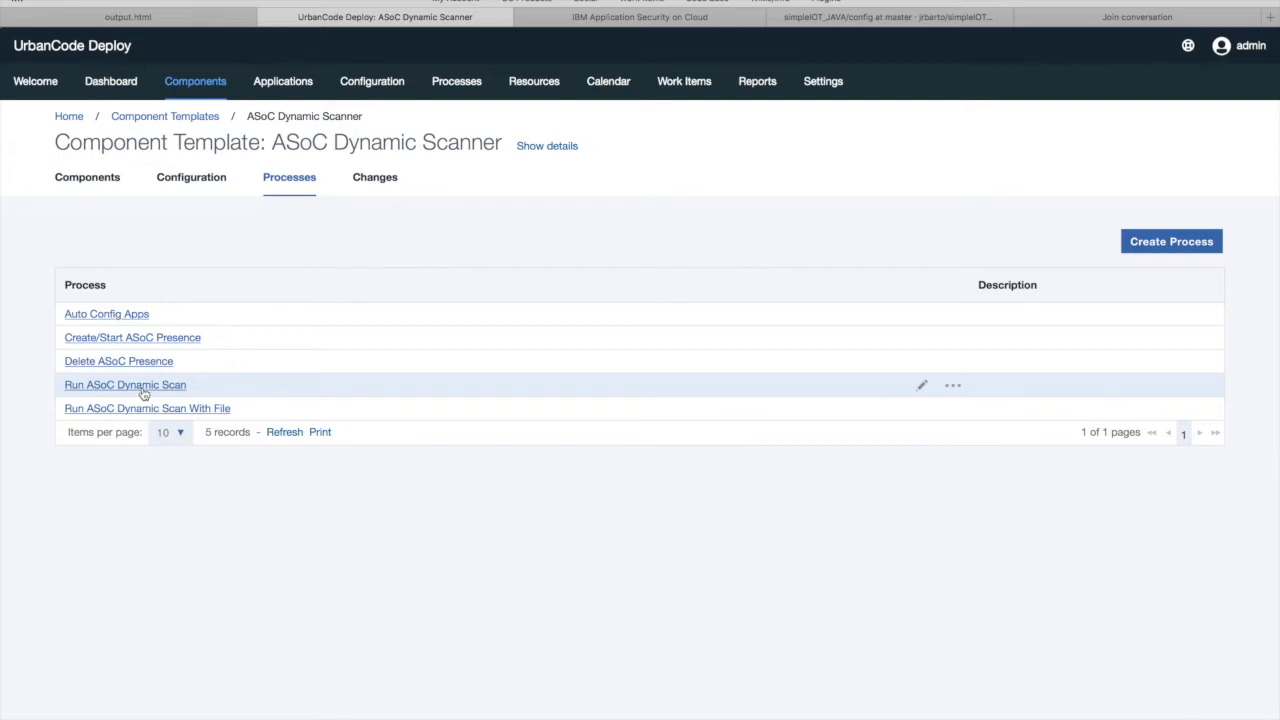
left_click(144, 386)
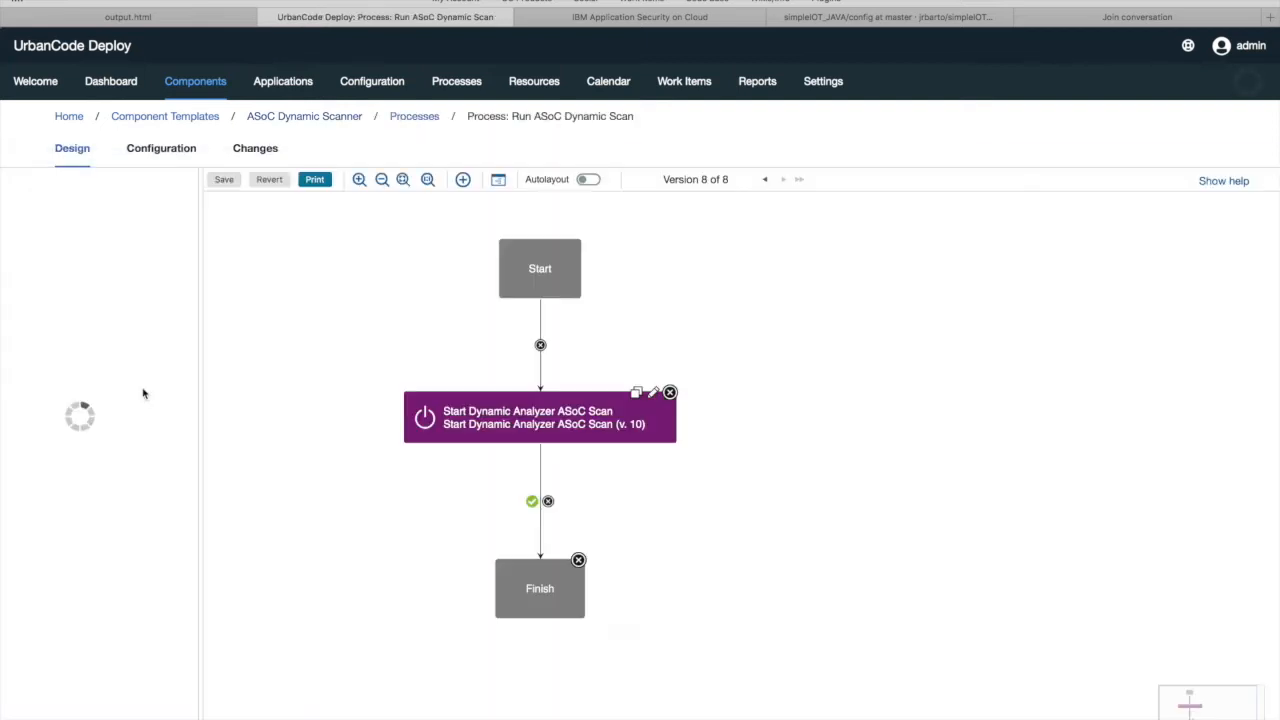
- Open the properties of the Start Dynamic Analyzer ASoC Scan step and examine the property reference in its ASoC Application ID field
left_click(655, 396)
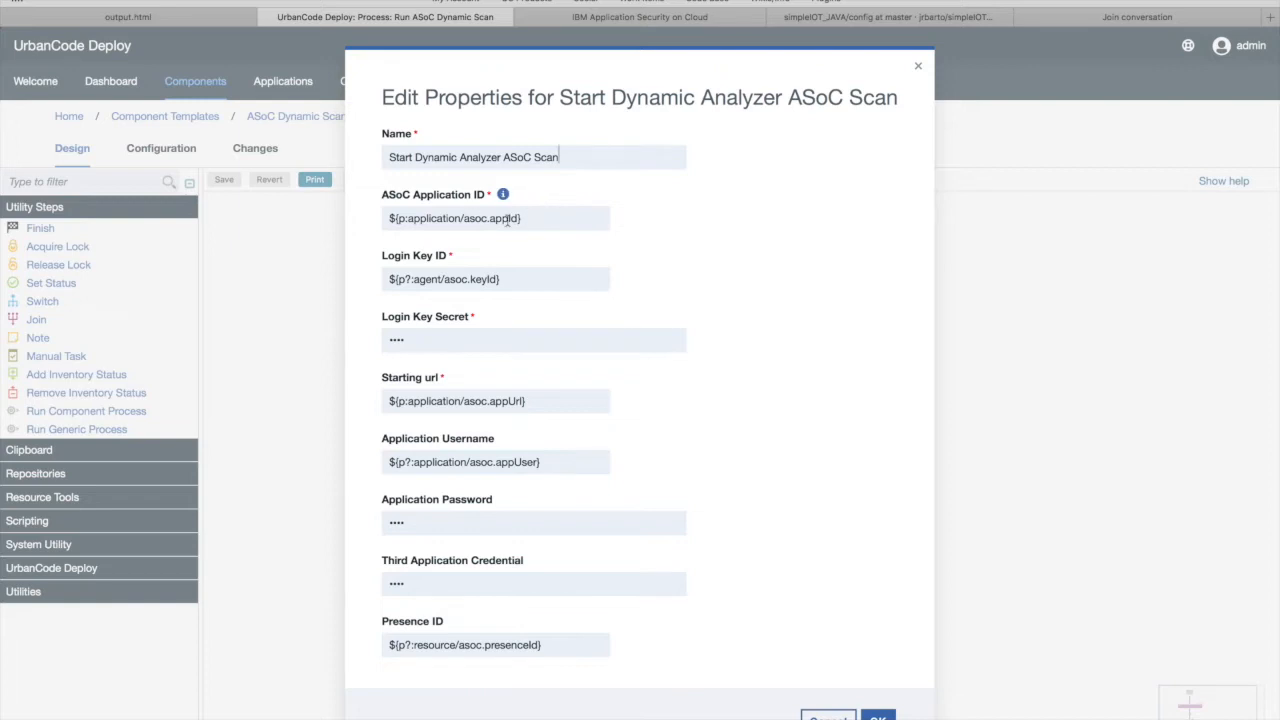
left_click_drag(518, 219, 465, 218)
left_click(438, 216)
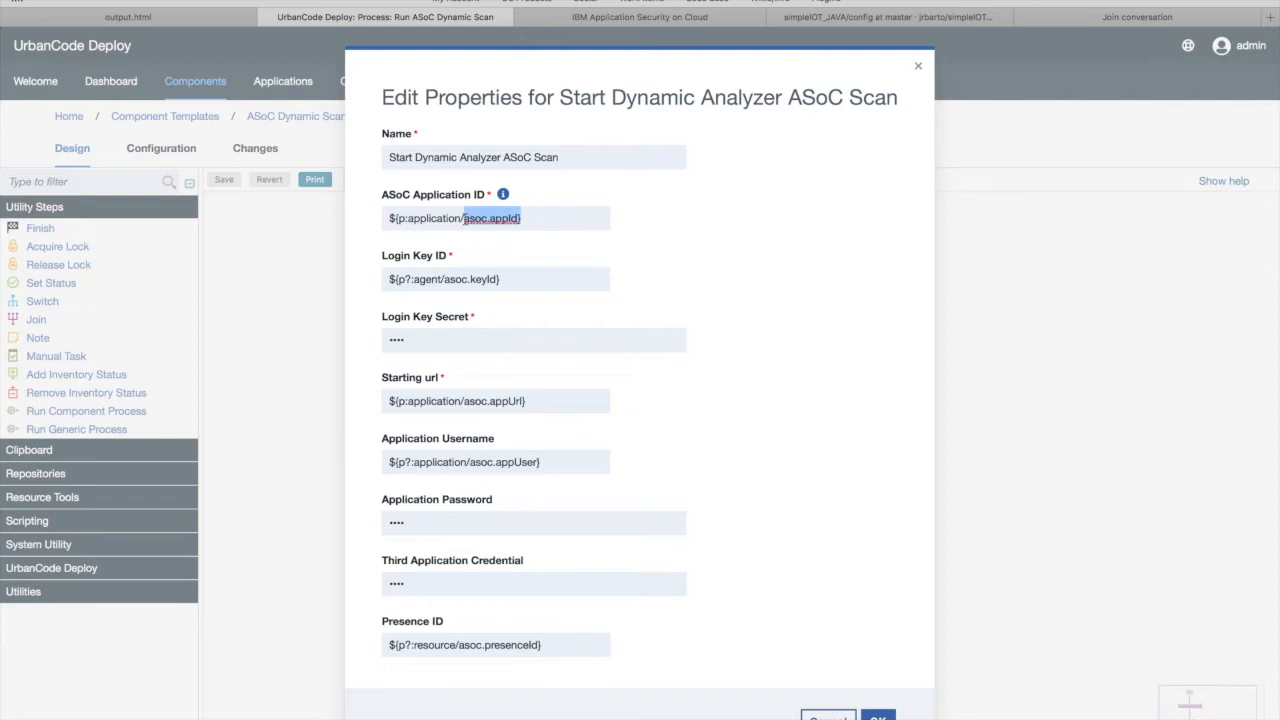
left_click(553, 219)
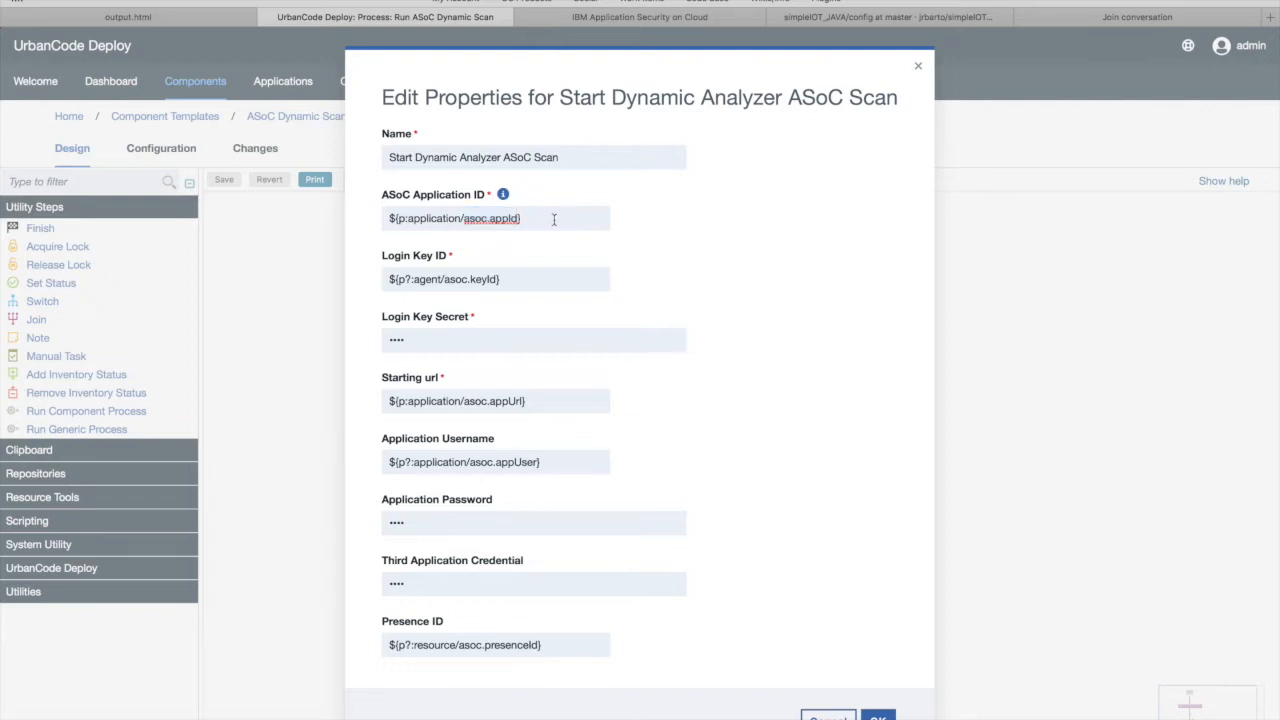
left_click_drag(519, 219, 465, 217)
left_click(558, 224)
left_click_drag(558, 224, 372, 218)
scroll(686, 240, "down", 1)
scroll(683, 230, "up", 1)
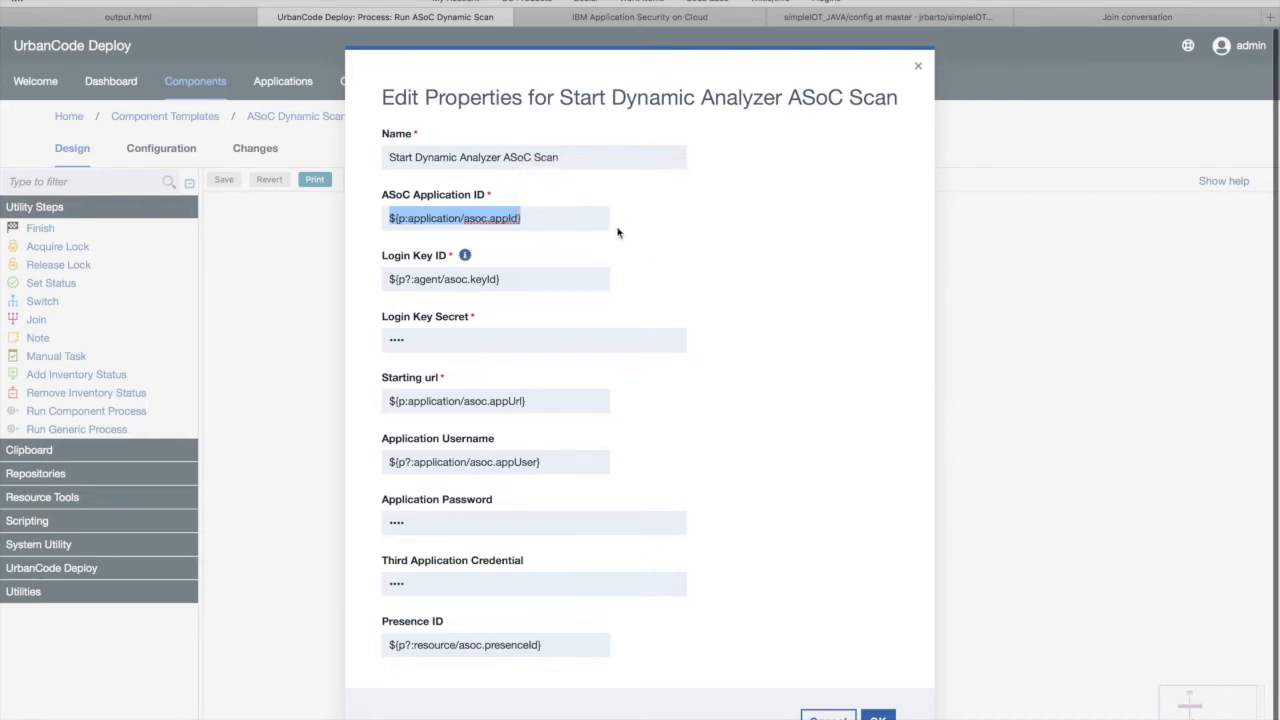
- Switch to IBM Application Security on Cloud, reload it and sign in, and open the Altoro Mutual application to inspect its page address
left_click(645, 20)
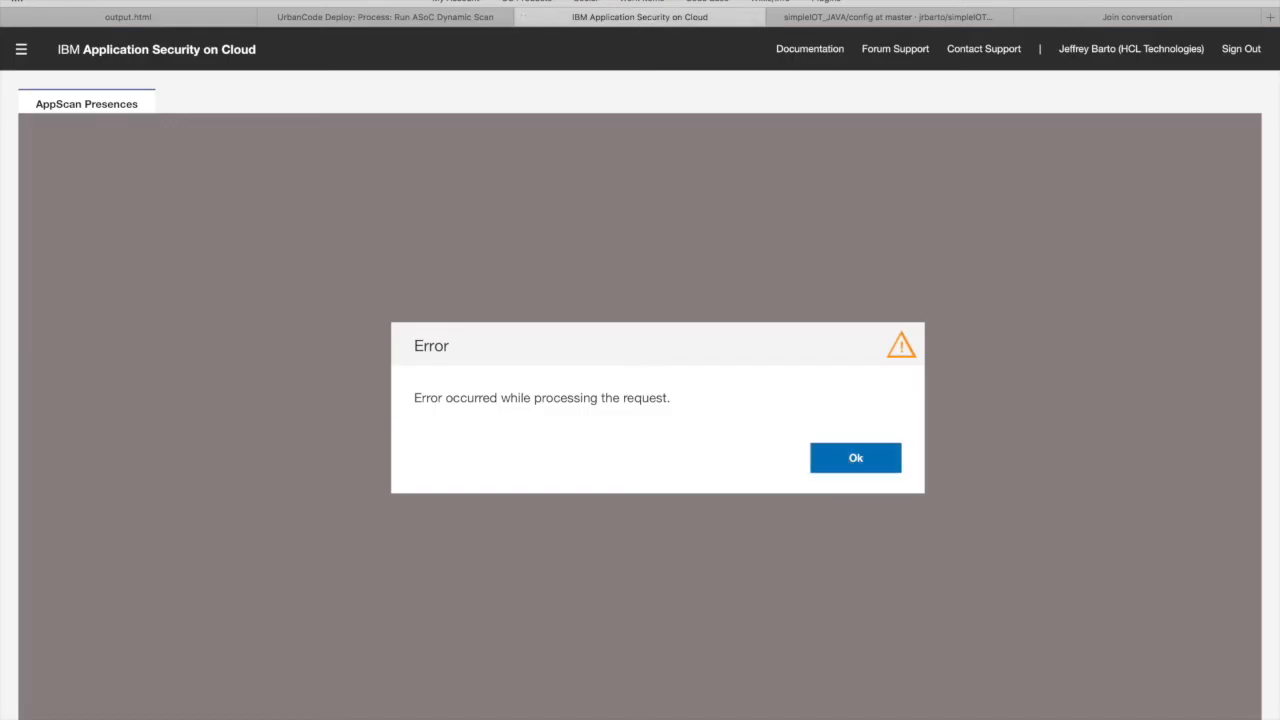
key("super+r")
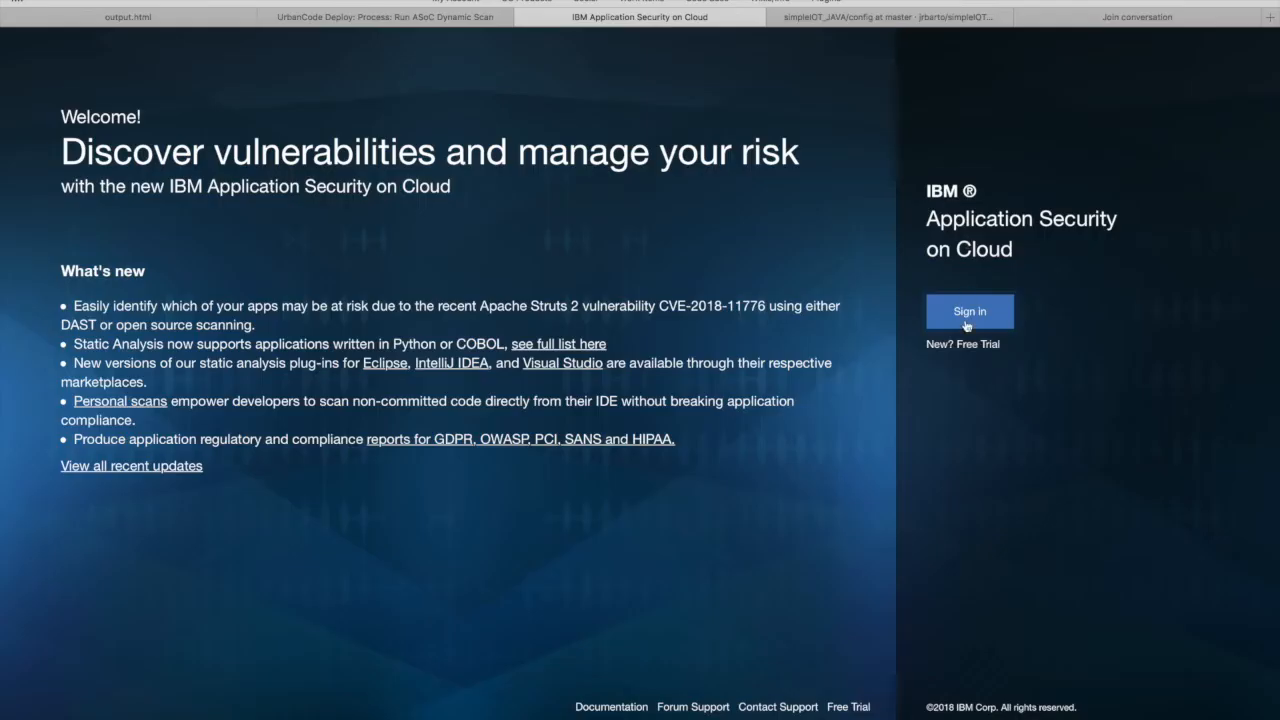
left_click(972, 326)
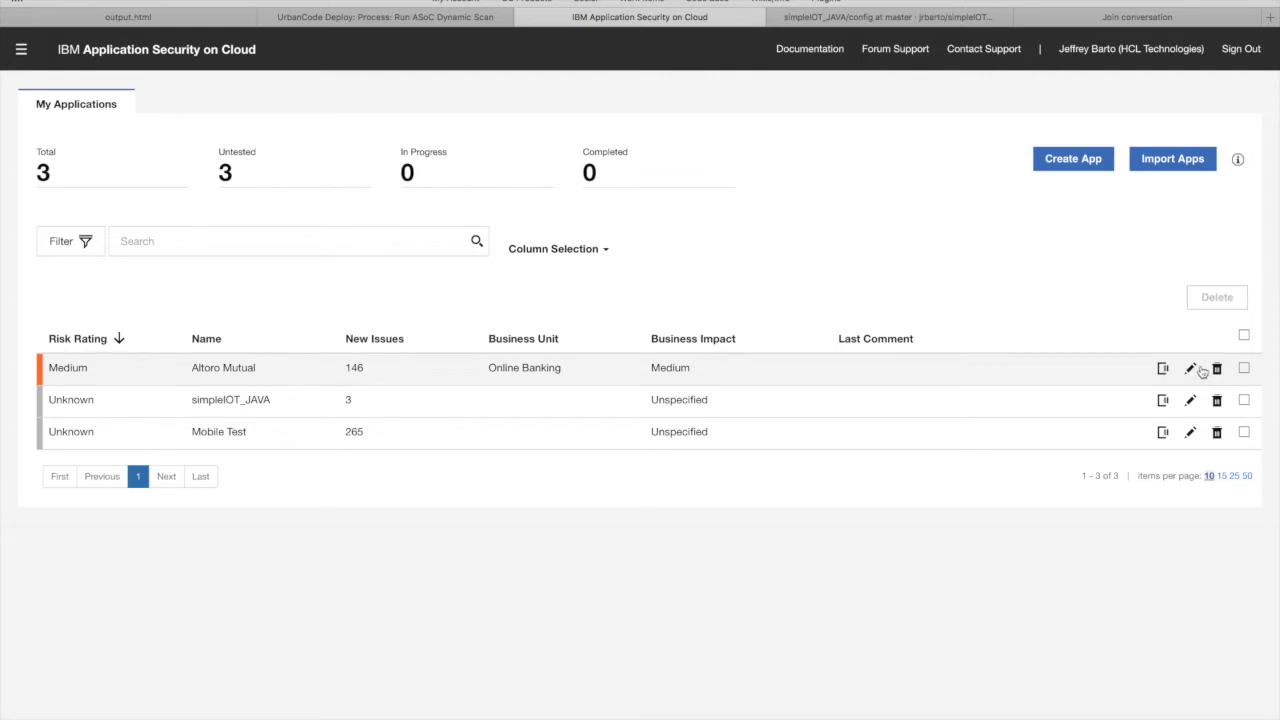
left_click(410, 386)
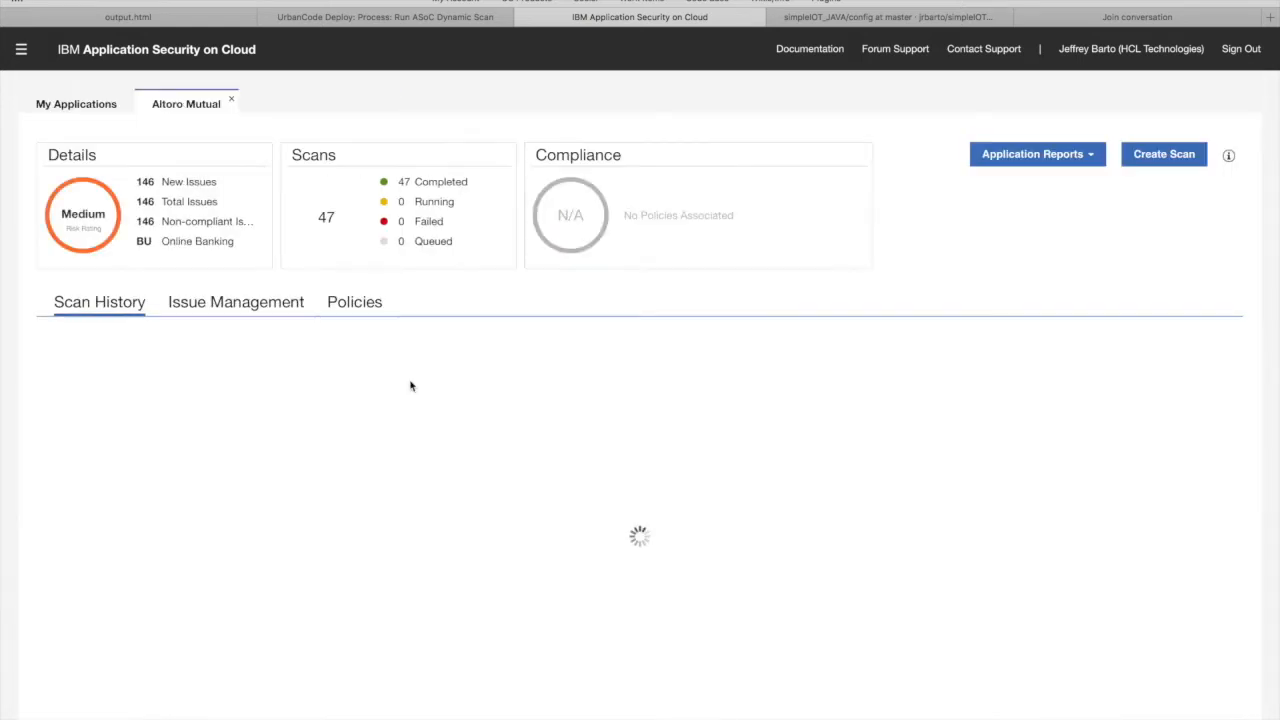
key("super+l")
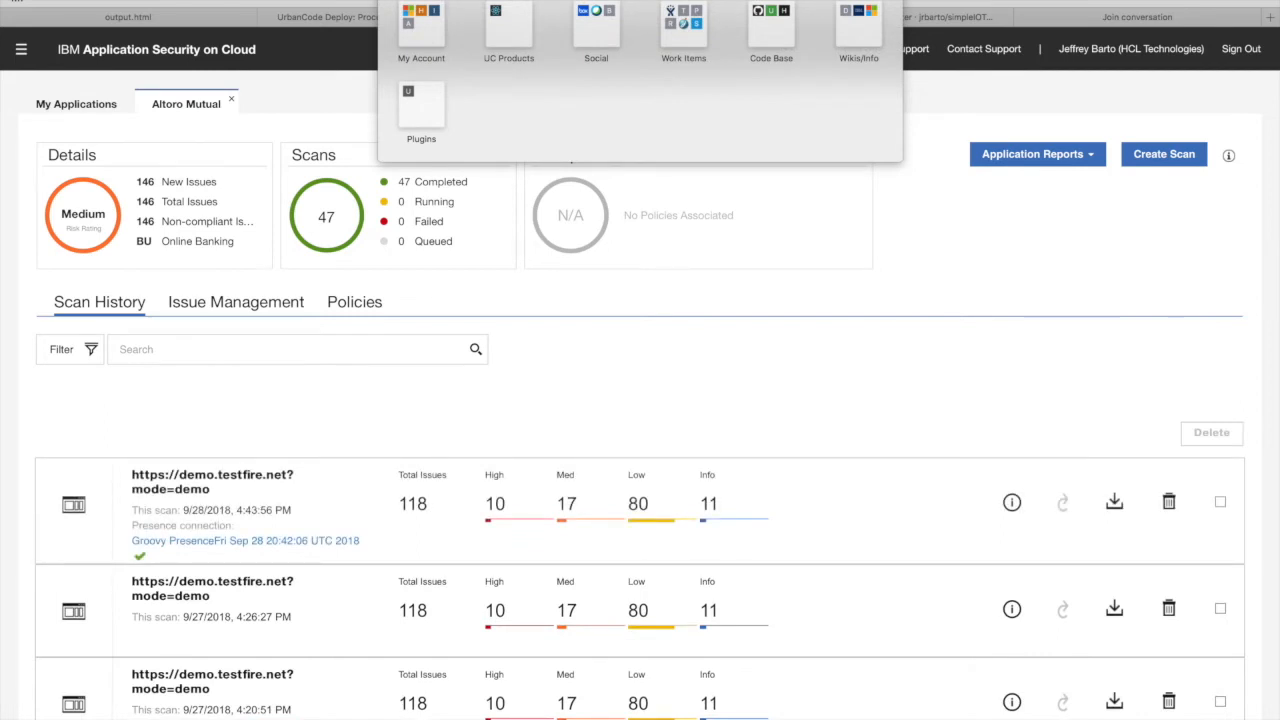
- Return to the scan step's properties in UrbanCode Deploy and examine the Login Key ID and Login Key Secret fields
left_click(966, 17)
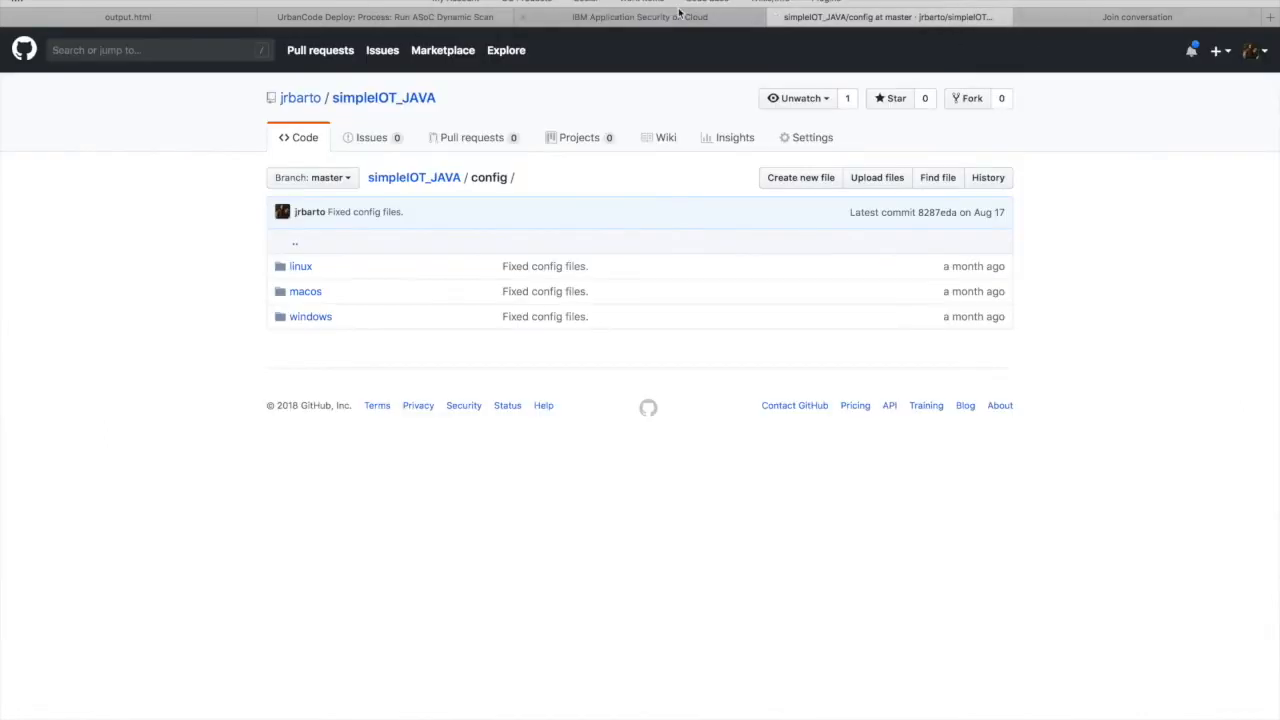
left_click(532, 16)
left_click(445, 17)
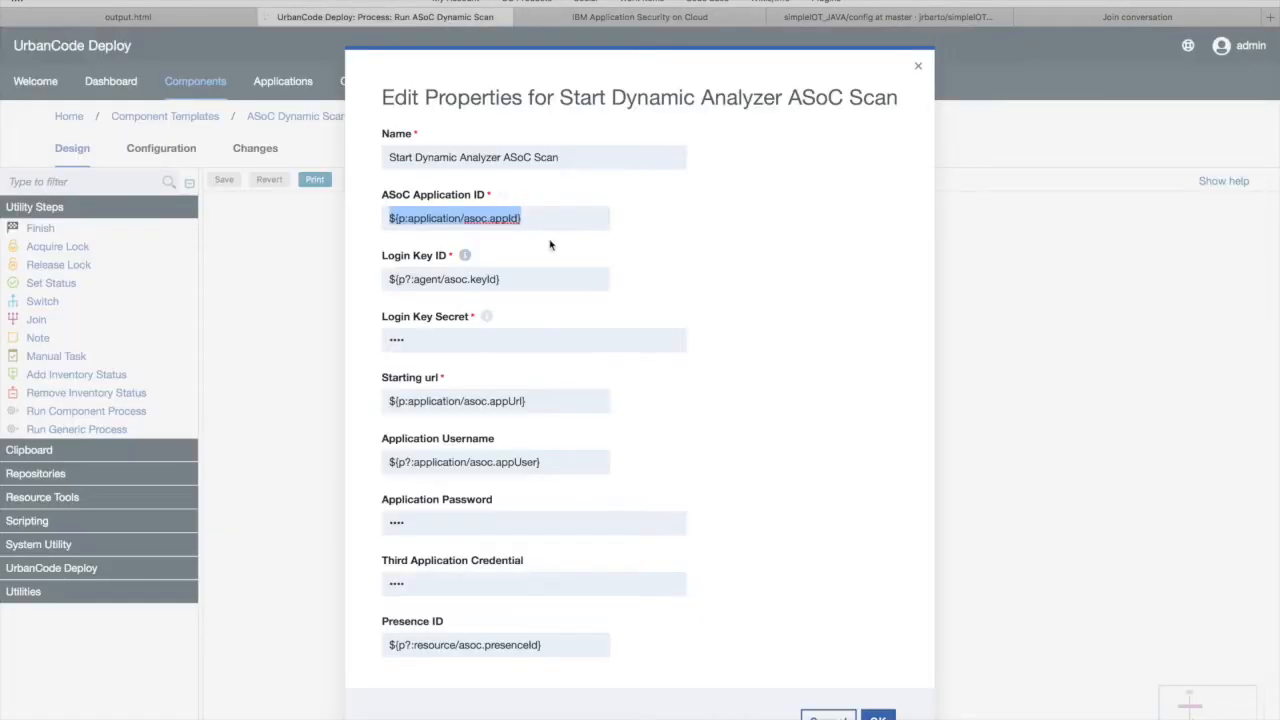
left_click(575, 216)
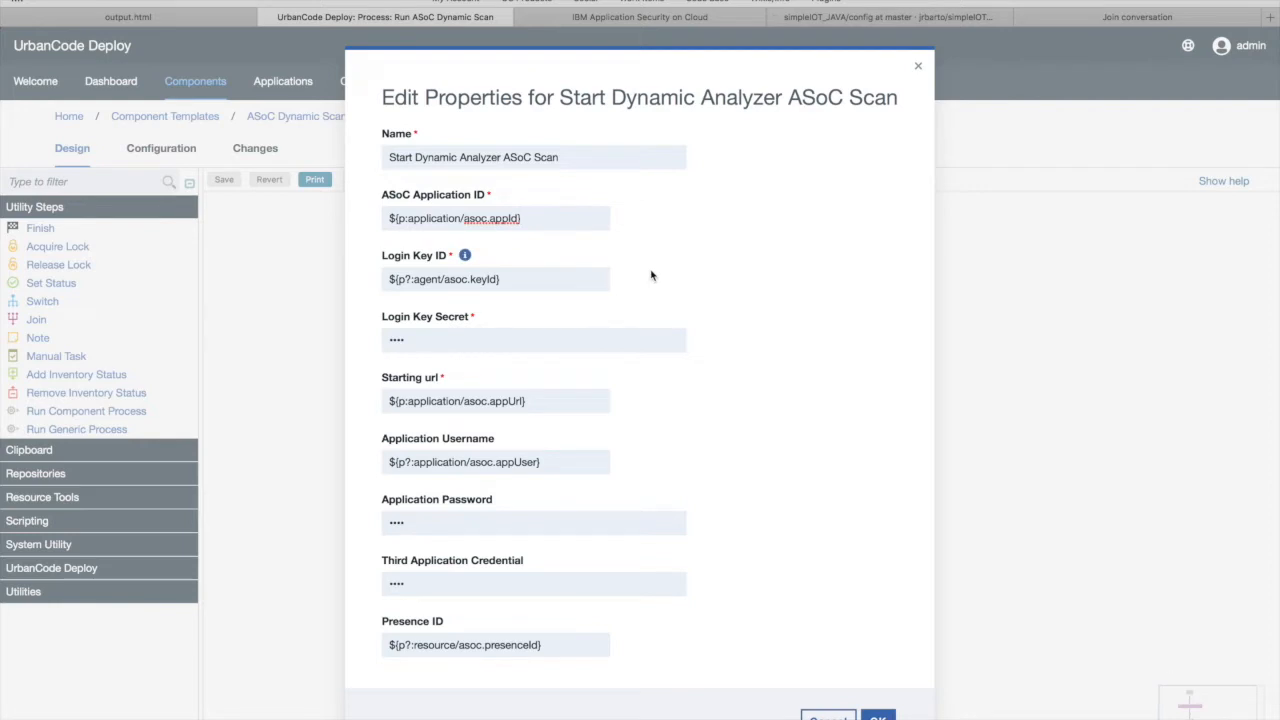
left_click_drag(548, 281, 360, 277)
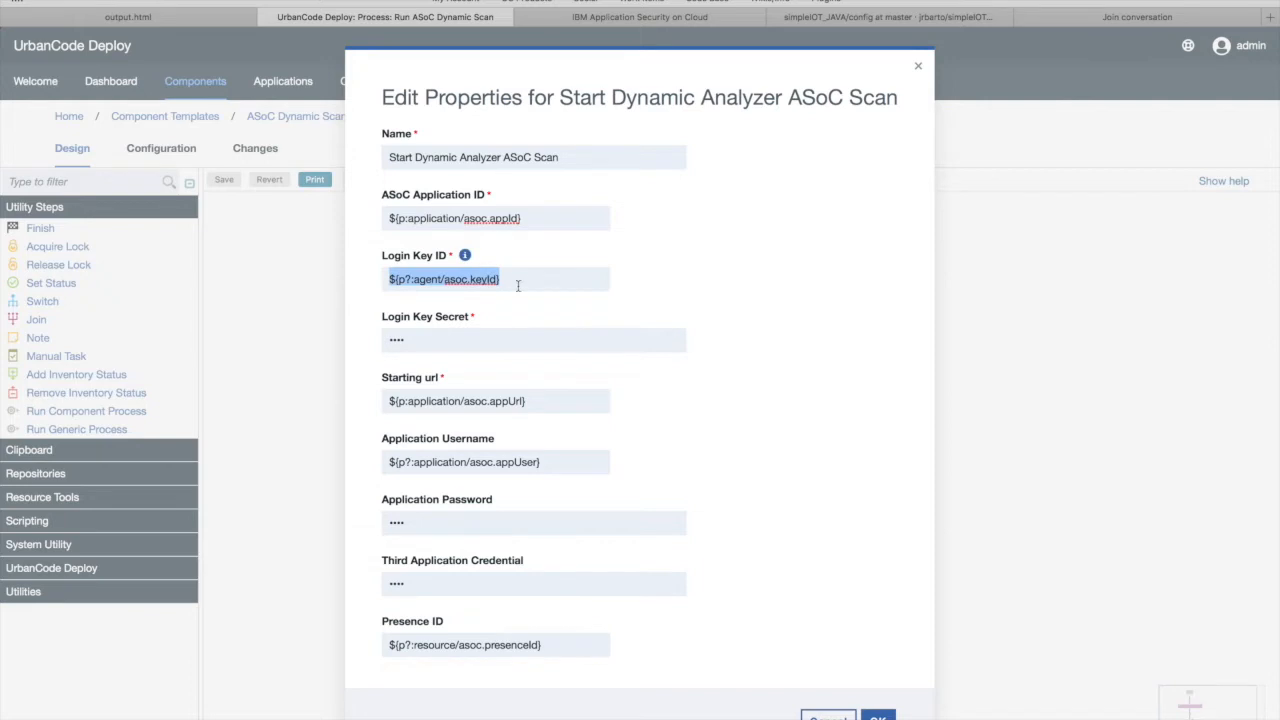
left_click(494, 343)
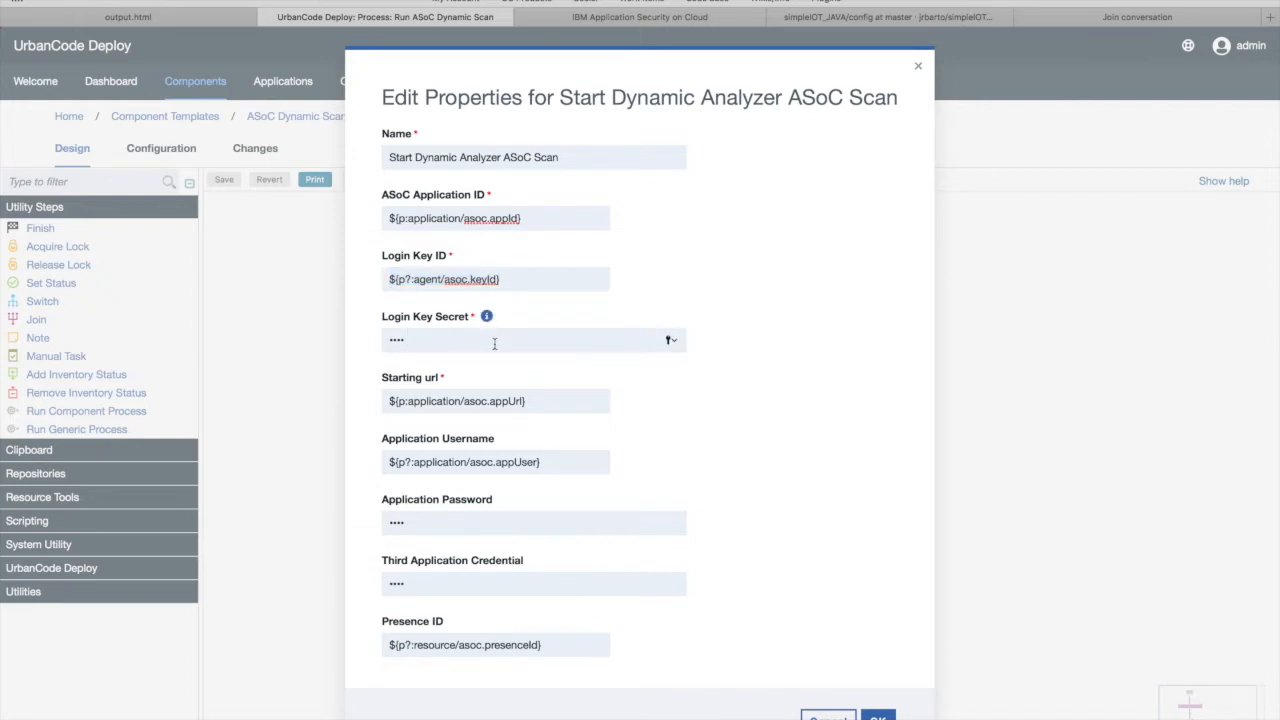
- Examine the application property references in the Starting url and Application Username fields of the scan step
scroll(706, 421, "down", 2)
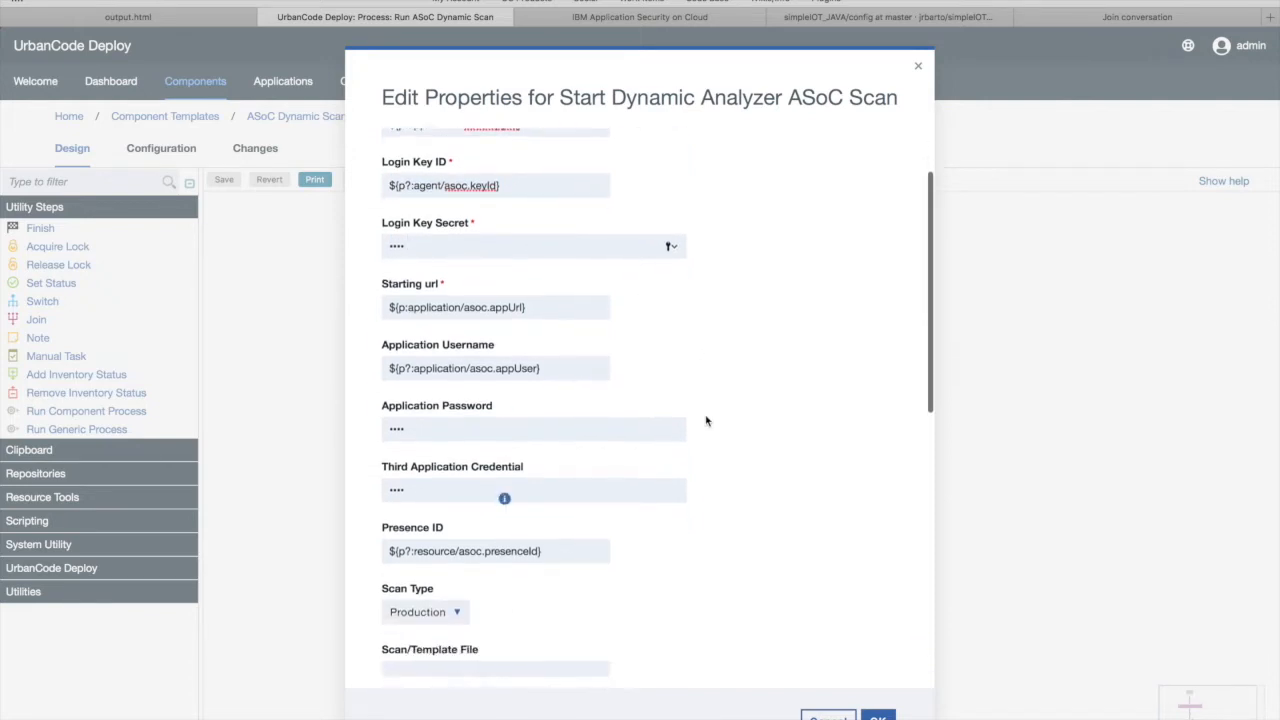
scroll(697, 417, "down", 1)
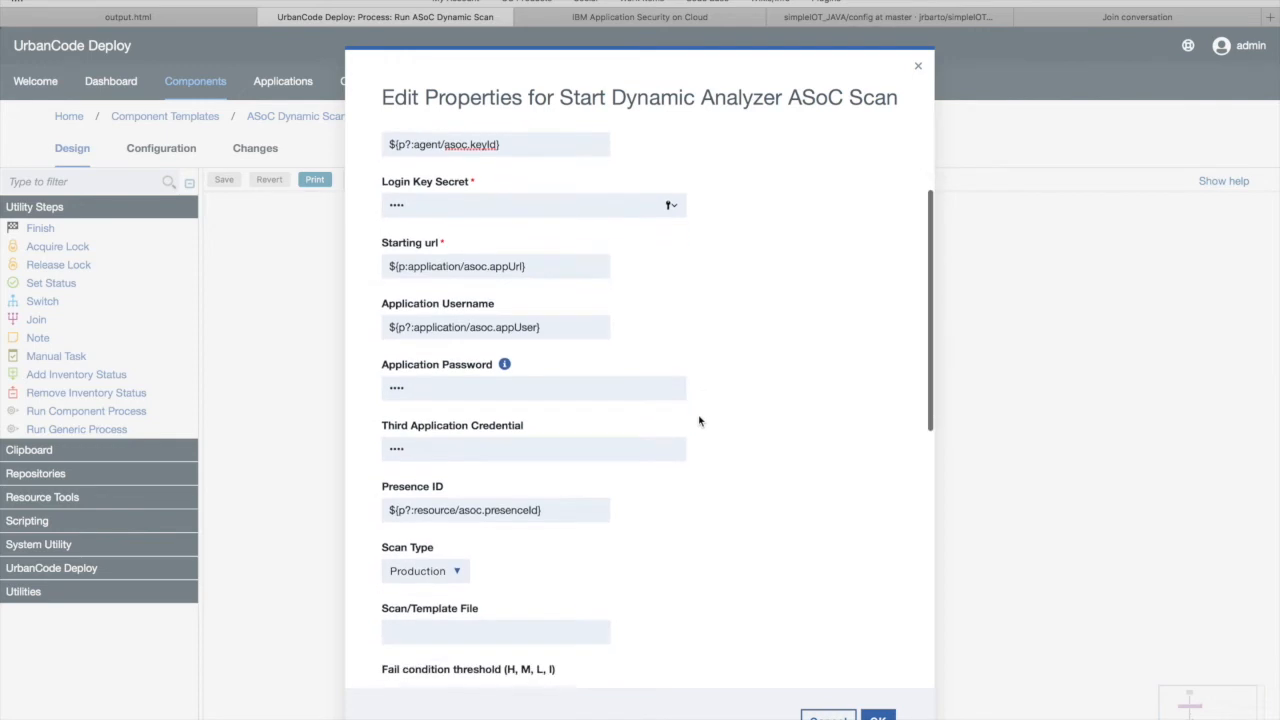
left_click_drag(566, 265, 358, 262)
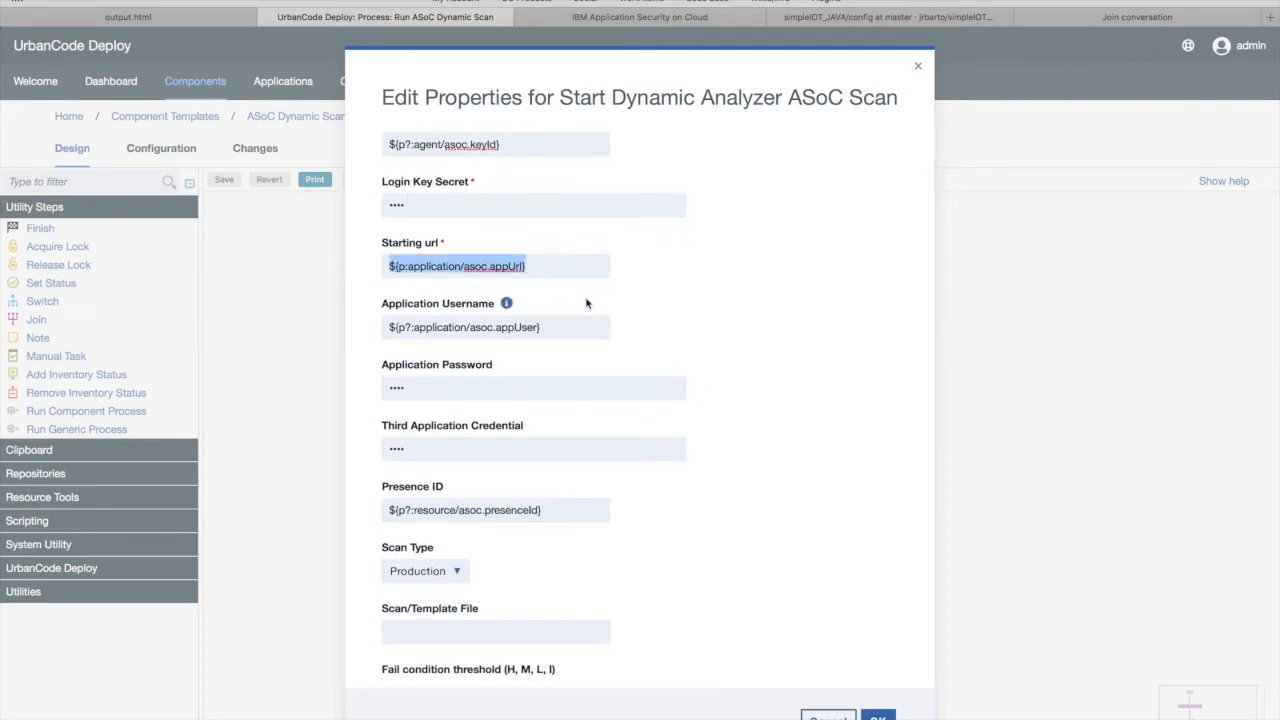
left_click(535, 265)
left_click_drag(523, 264, 560, 266)
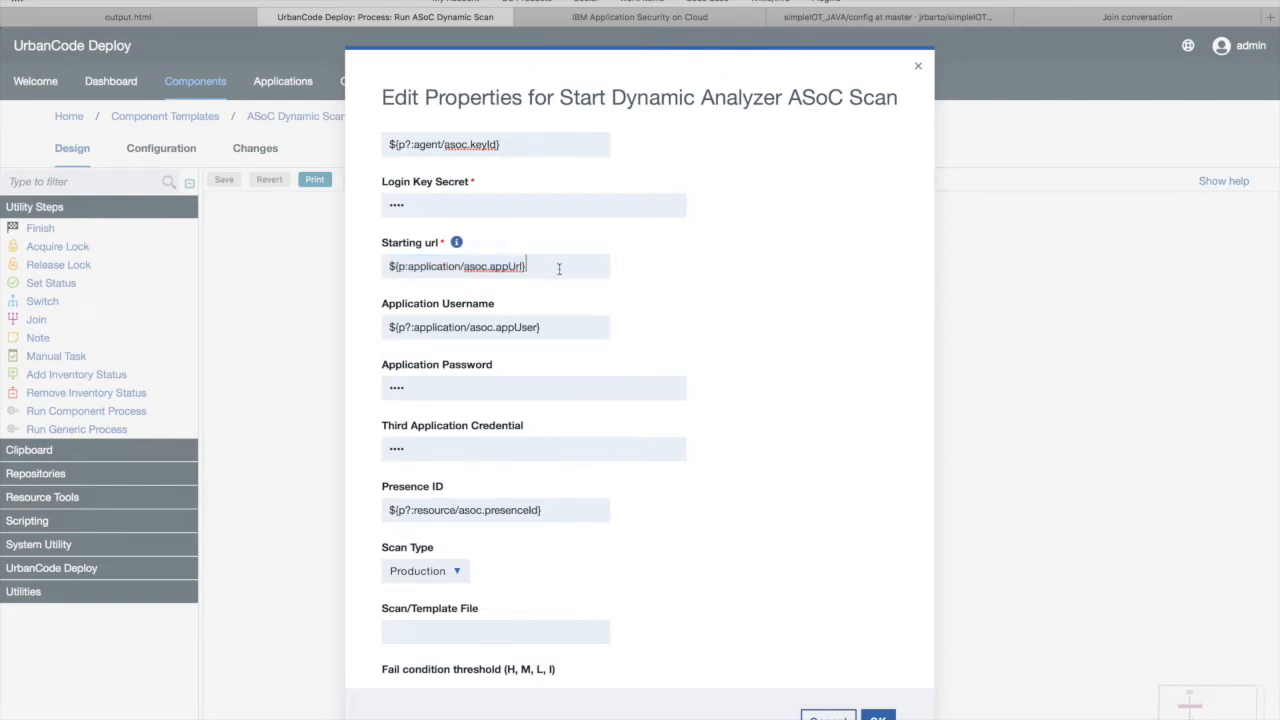
left_click_drag(538, 327, 490, 328)
left_click(563, 321)
left_click_drag(545, 266, 468, 266)
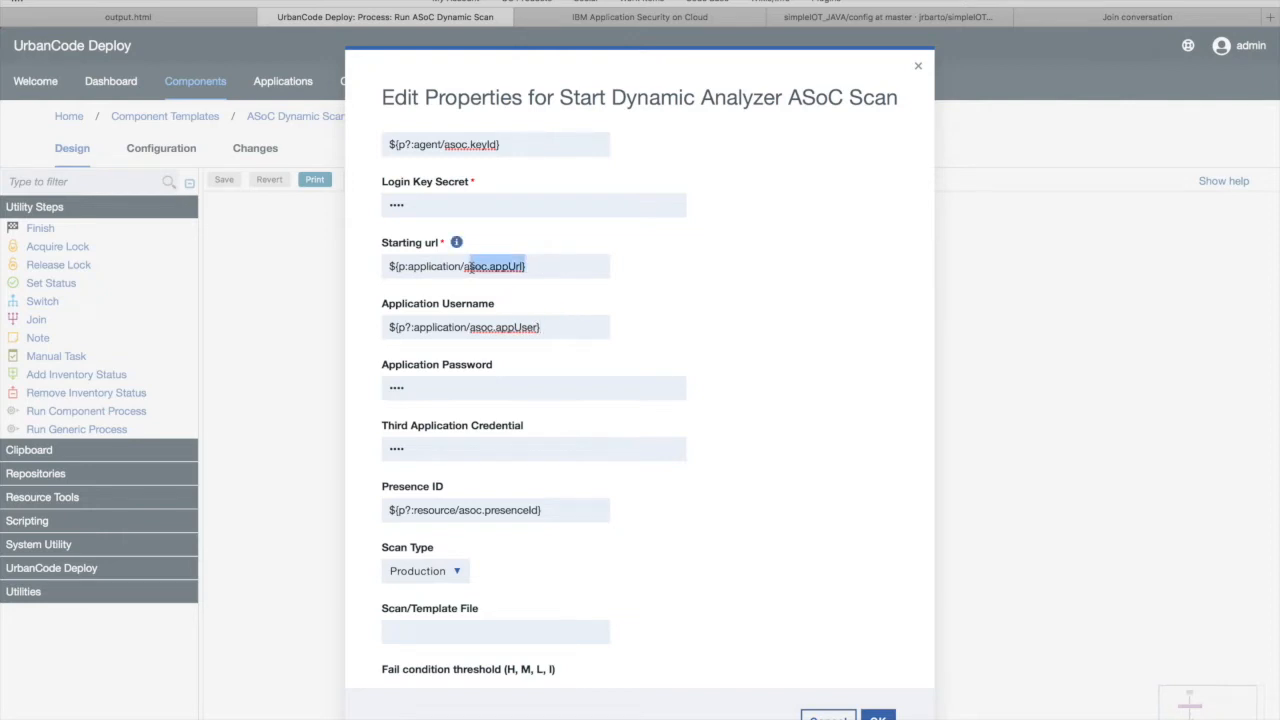
triple_click(560, 329)
left_click(560, 329)
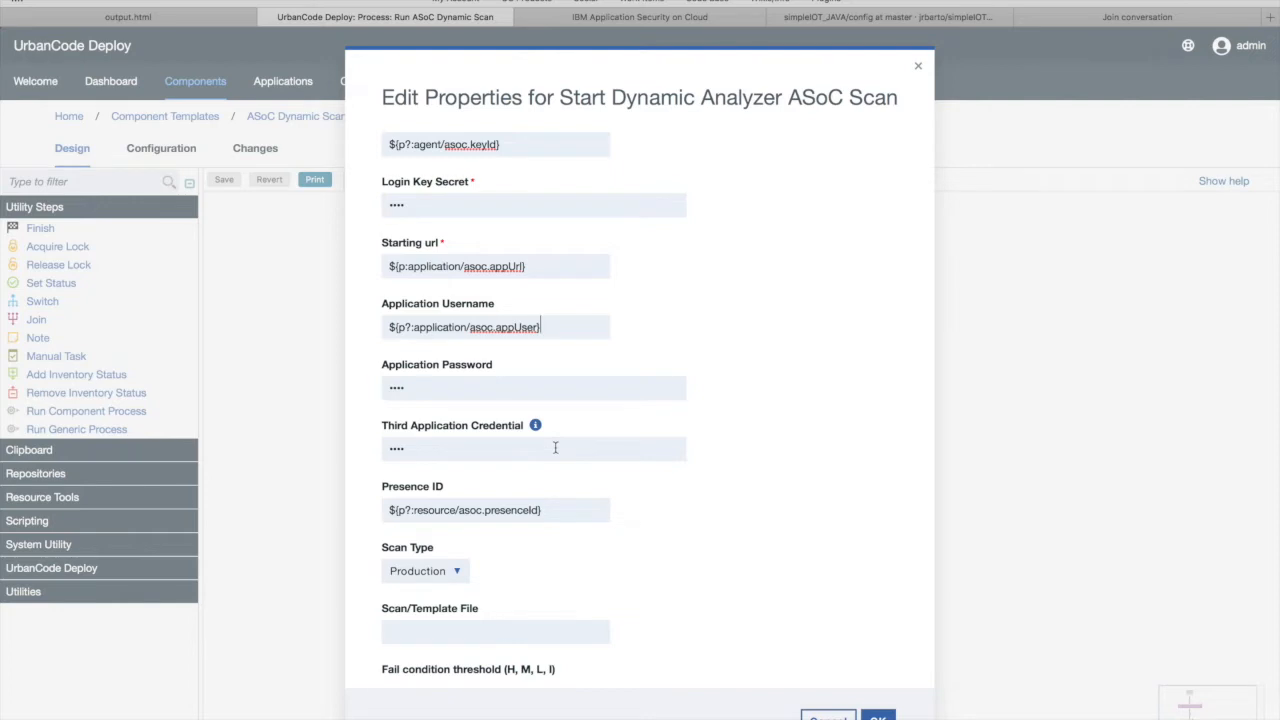
- Examine the resource property reference in the scan step's Presence ID field, and review the Scan Type and remaining scan options
scroll(555, 447, "down", 2)
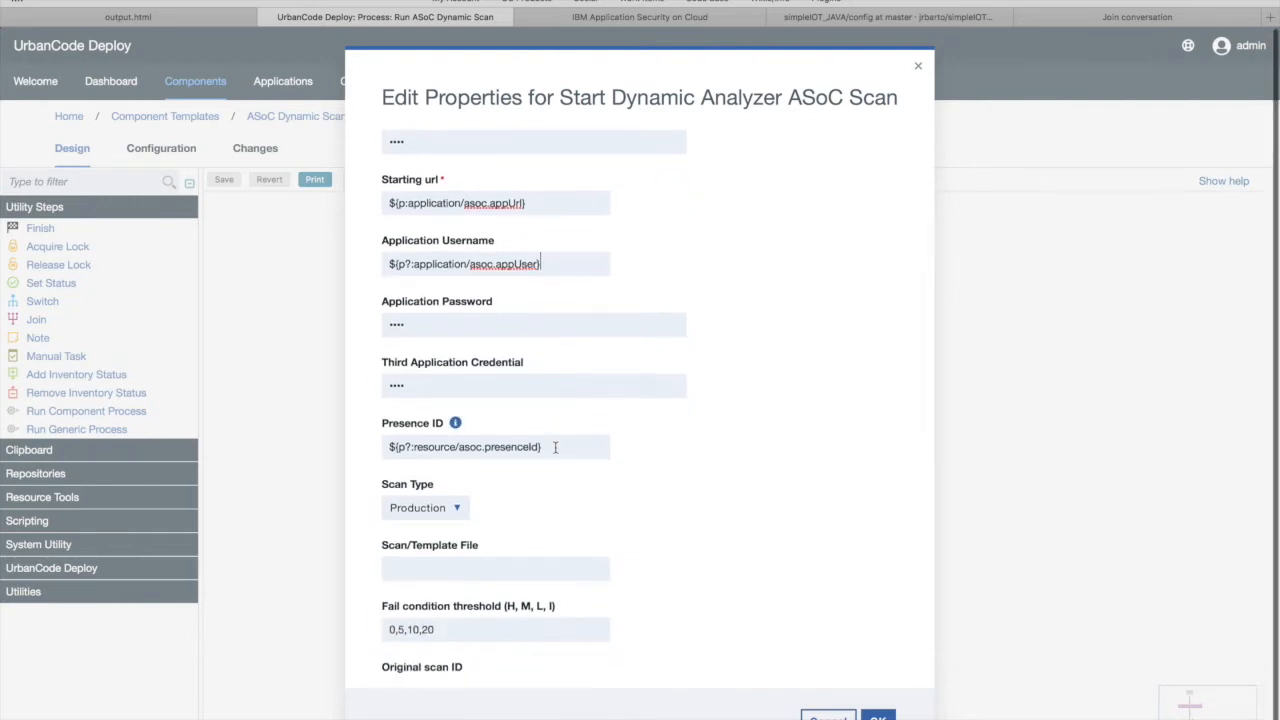
scroll(555, 447, "down", 1)
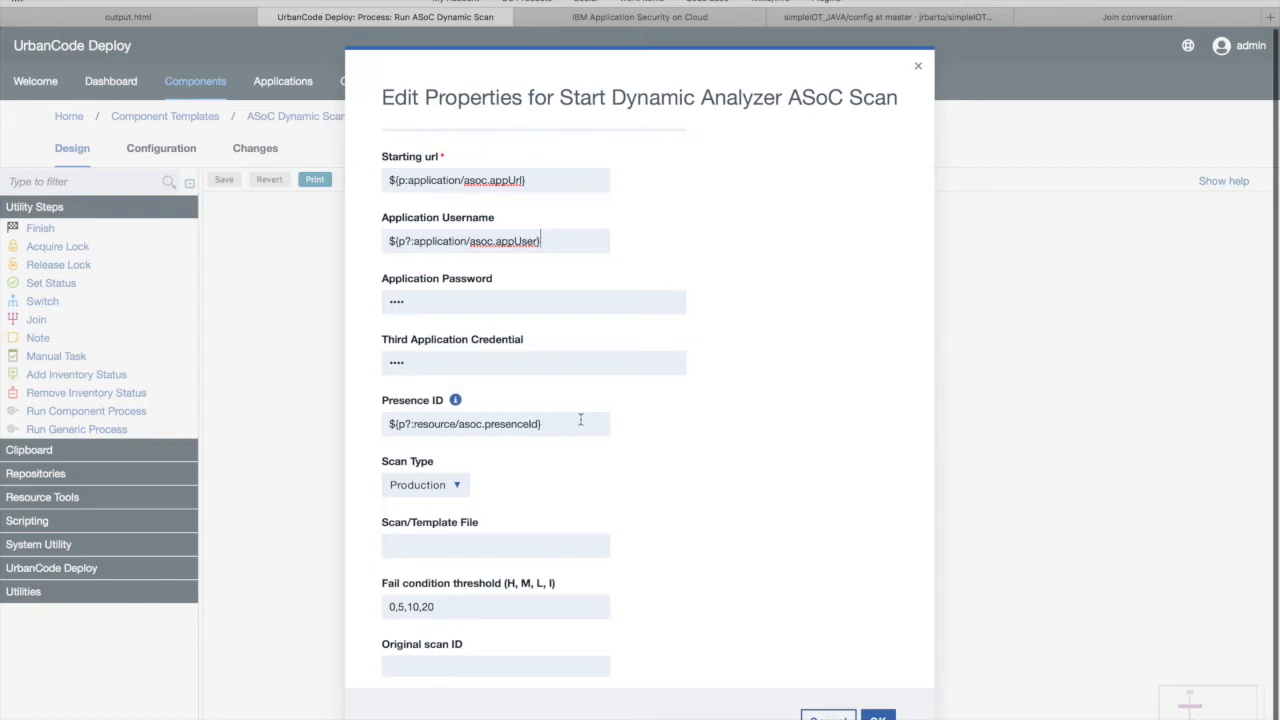
mouse_move(455, 400)
triple_click(446, 423)
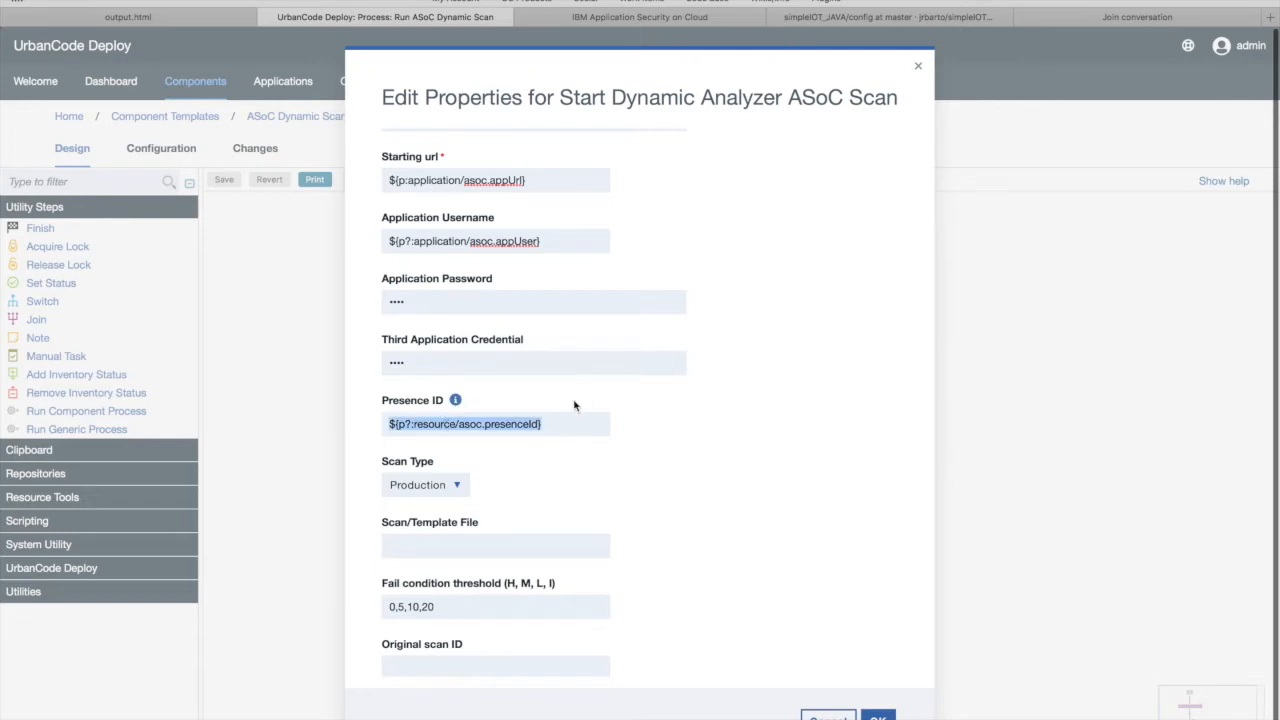
left_click(567, 423)
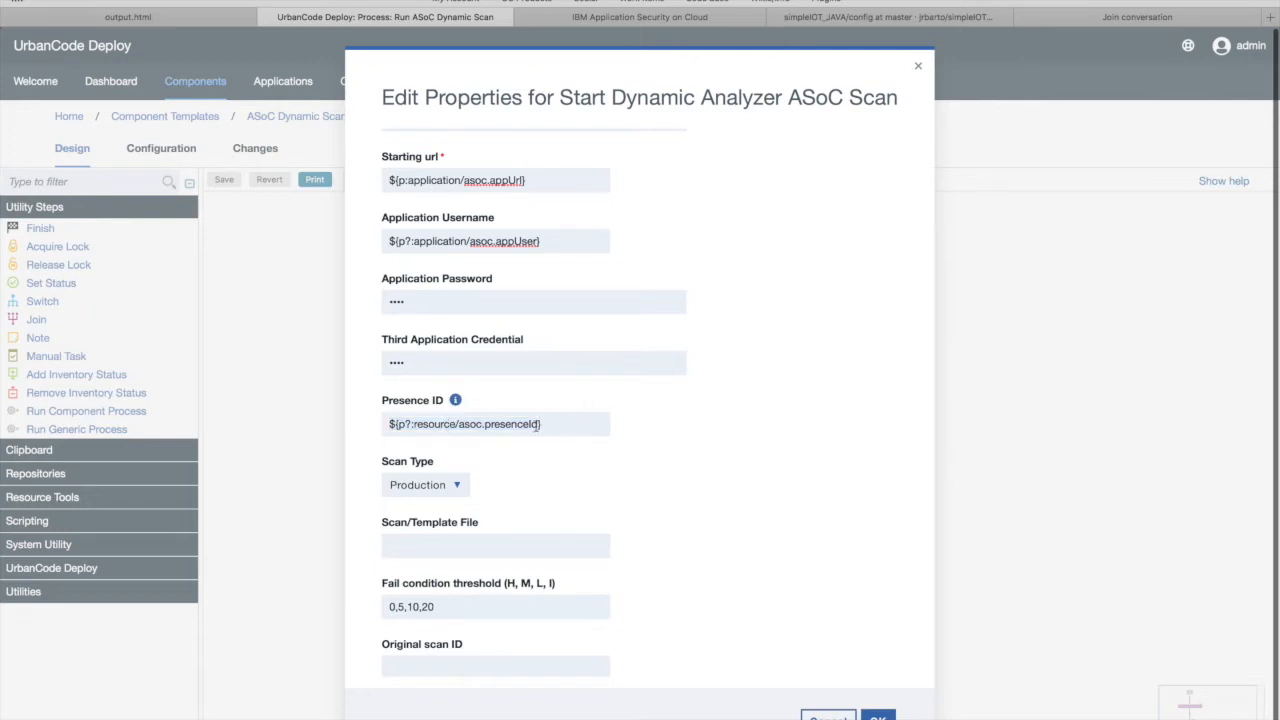
left_click_drag(542, 423, 485, 424)
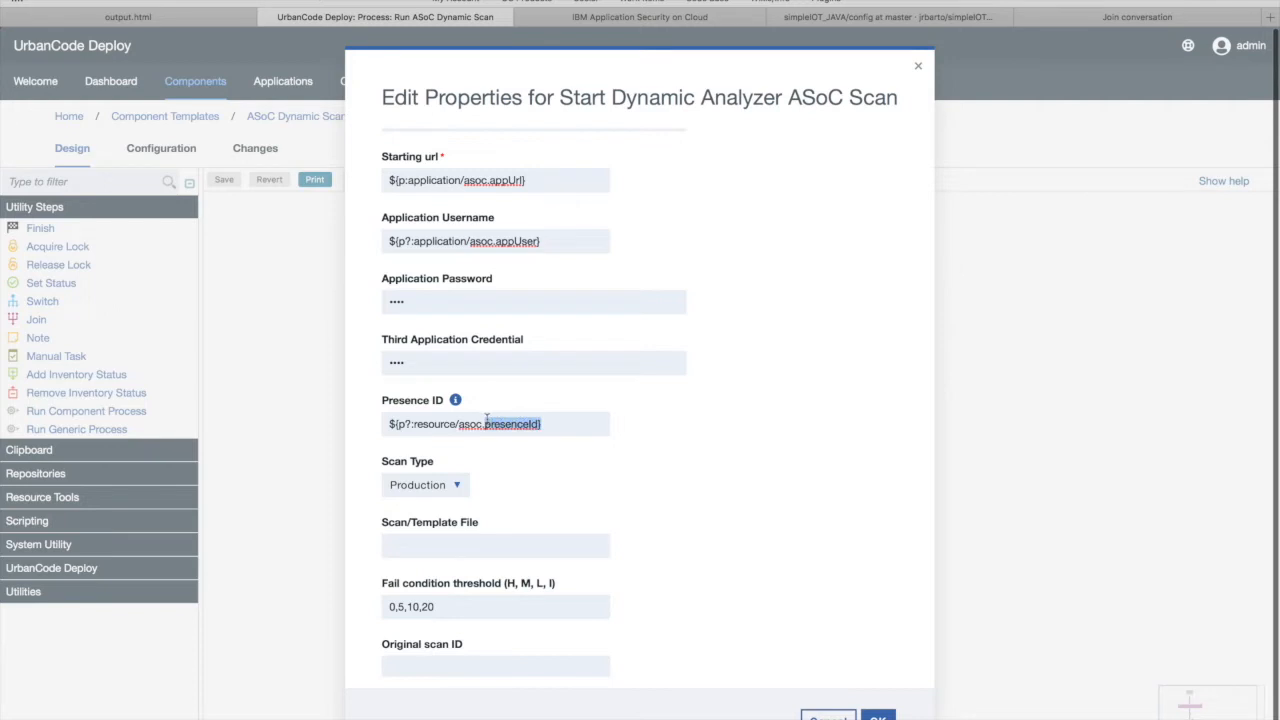
left_click(590, 429)
left_click_drag(541, 424, 488, 424)
left_click(643, 436)
scroll(684, 438, "down", 5)
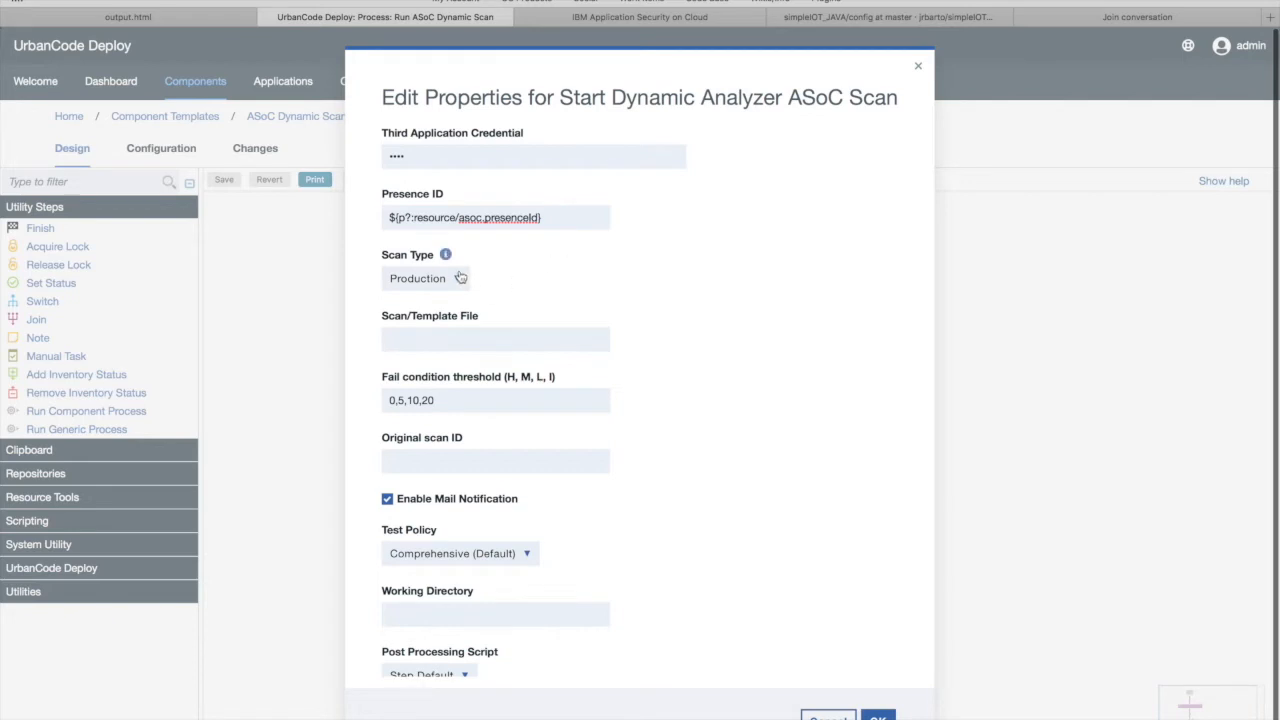
- Examine the Scan Type description and its Production and Staging options, keeping Production selected
mouse_move(446, 252)
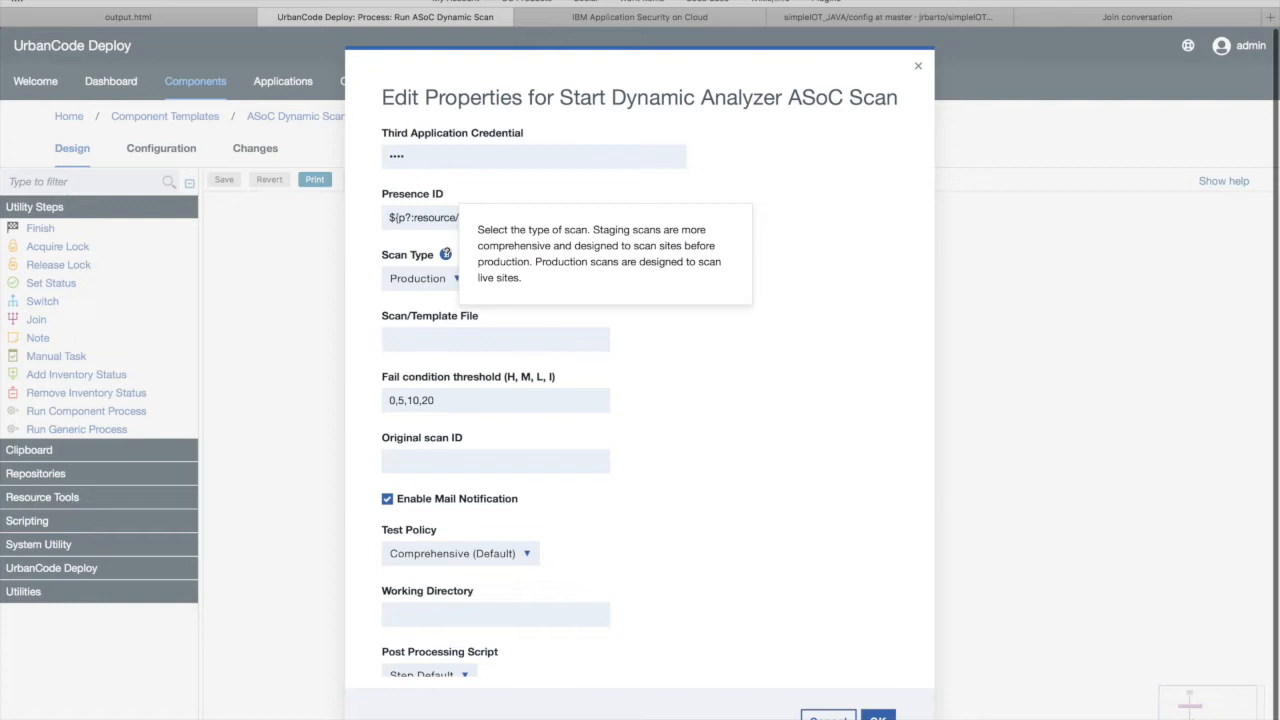
left_click(456, 280)
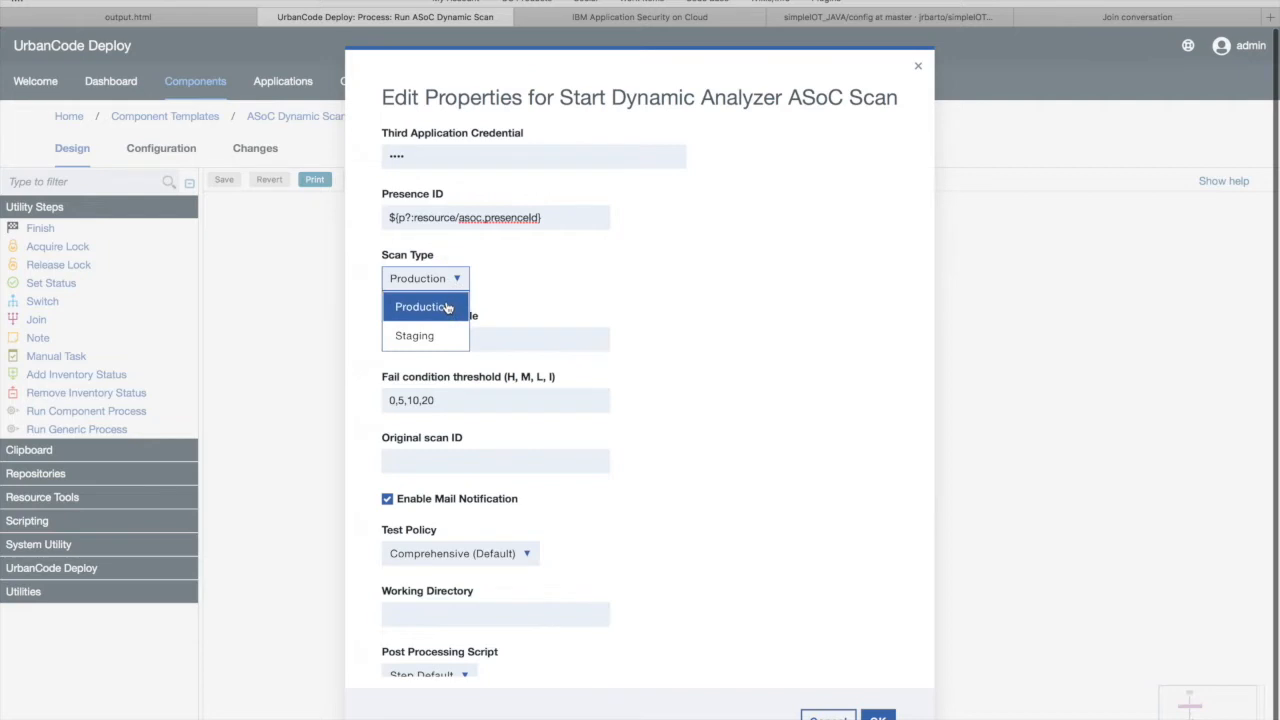
left_click(572, 275)
left_click(460, 281)
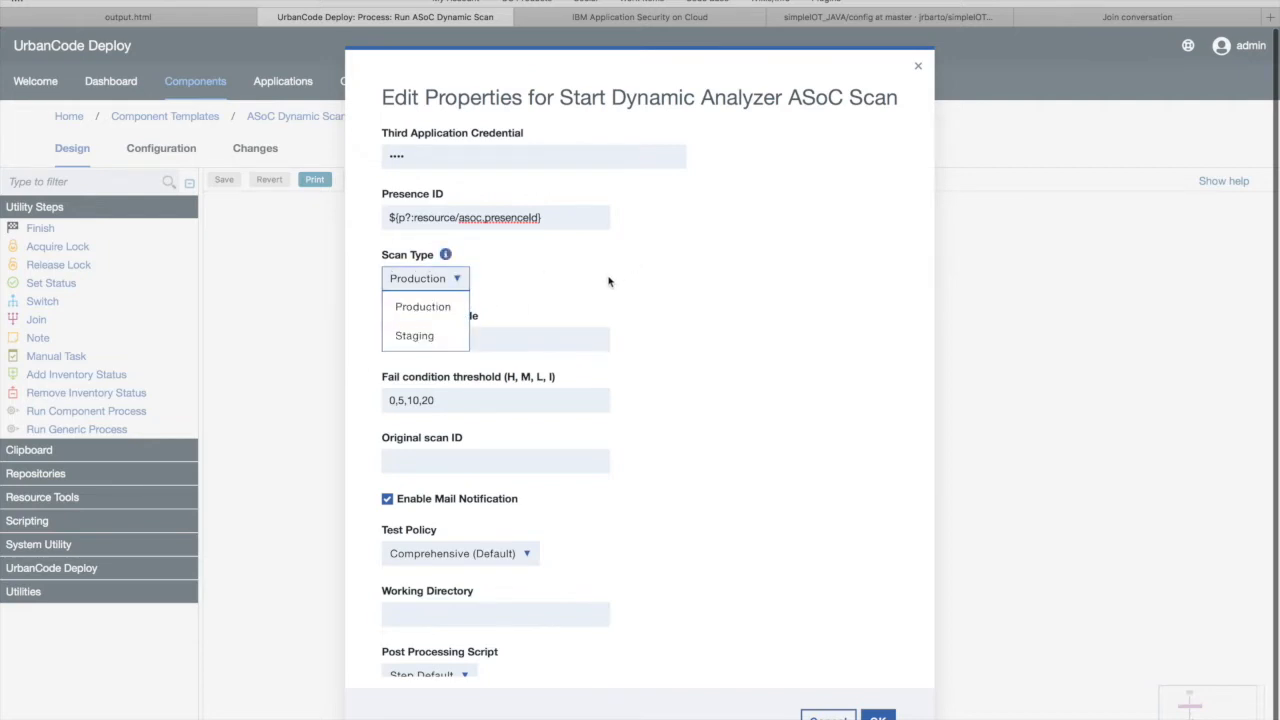
left_click(609, 280)
left_click(450, 284)
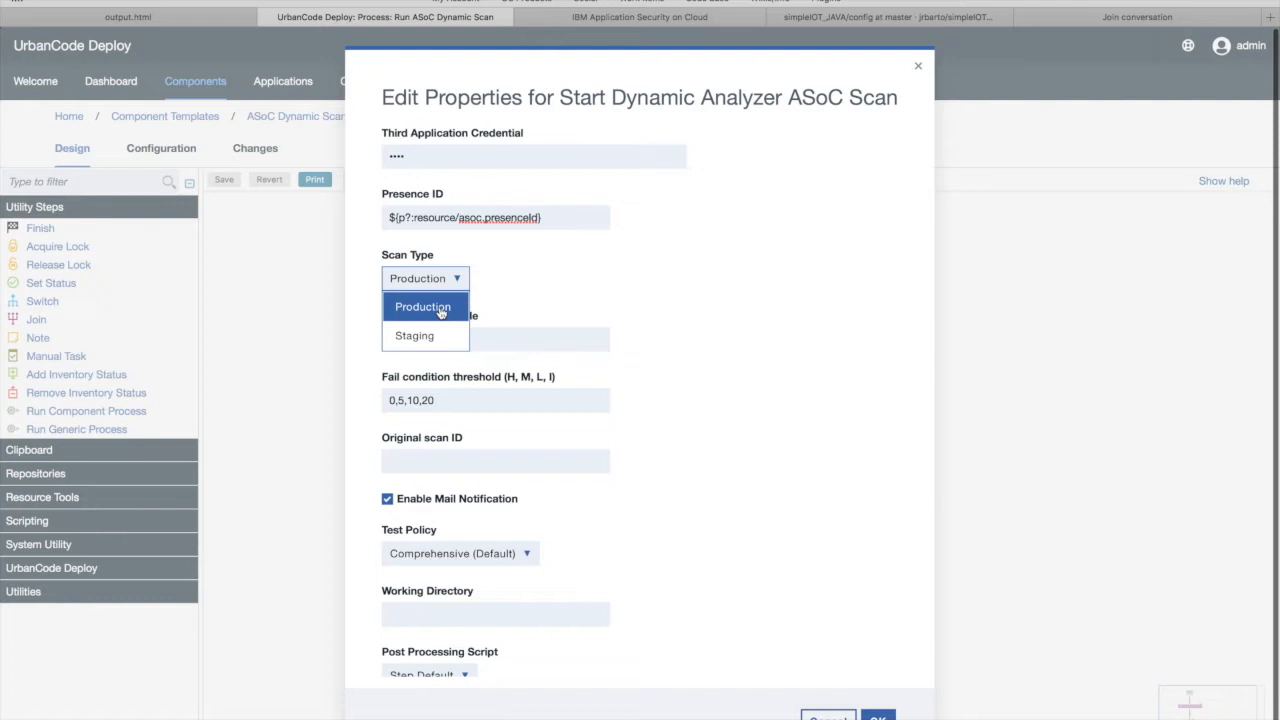
left_click(441, 313)
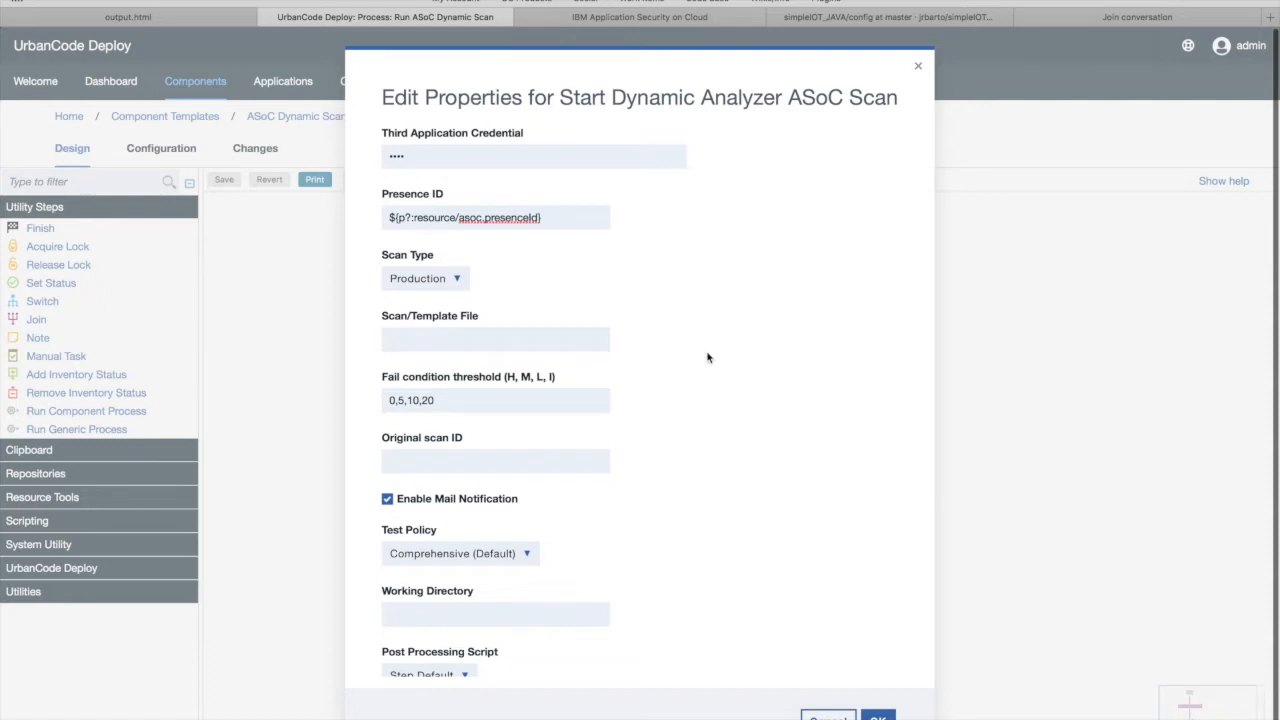
- Review the Scan/Template File field and examine the Fail condition threshold's description and each of its severity values
scroll(707, 357, "down", 1)
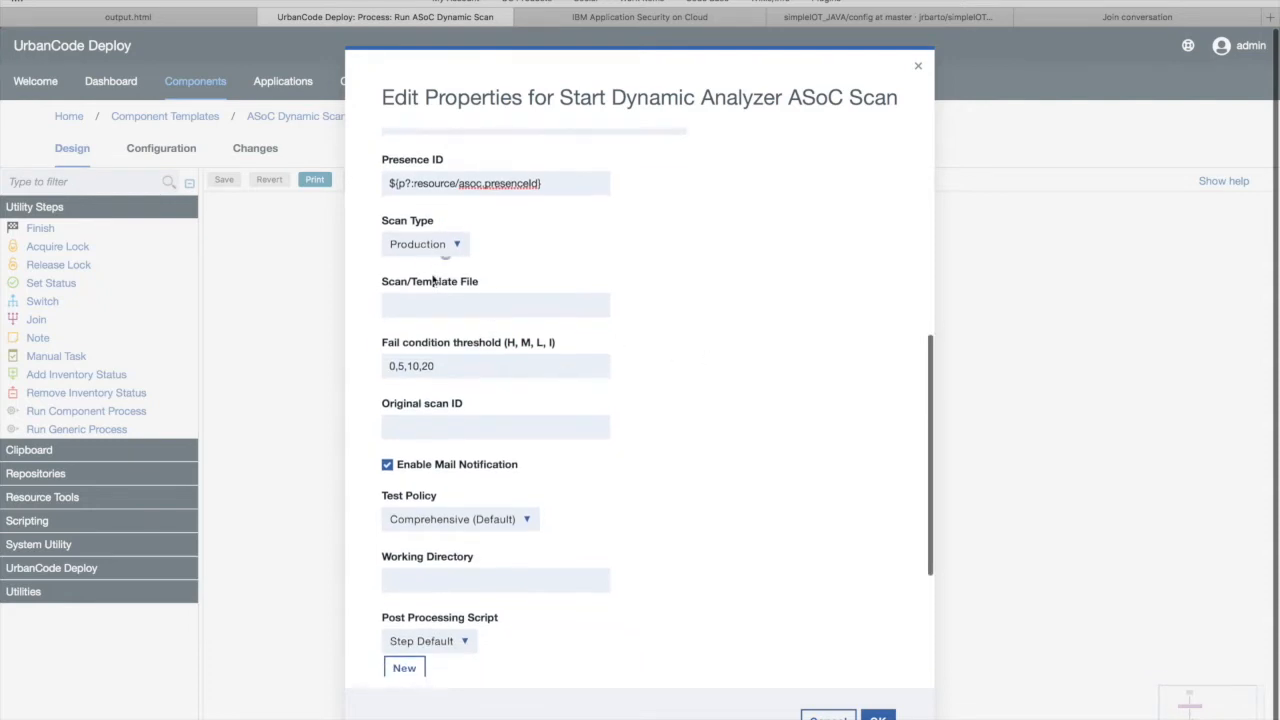
mouse_move(490, 281)
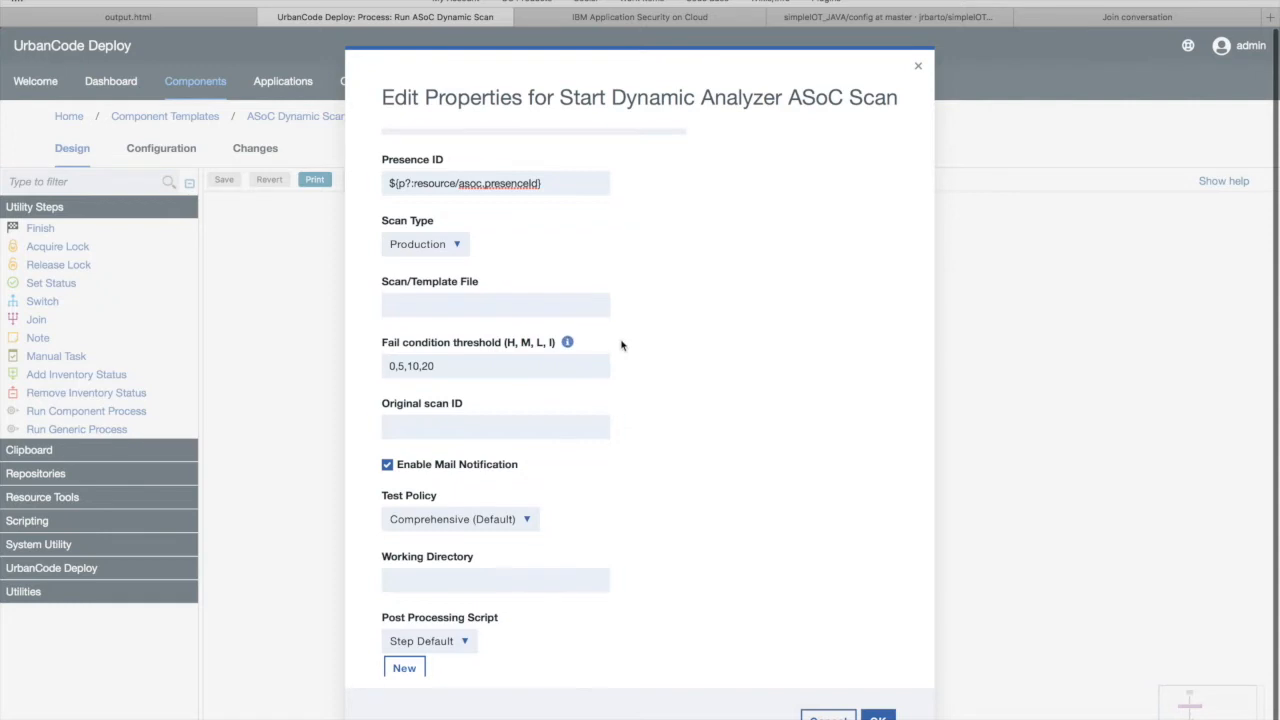
scroll(620, 345, "down", 1)
mouse_move(567, 297)
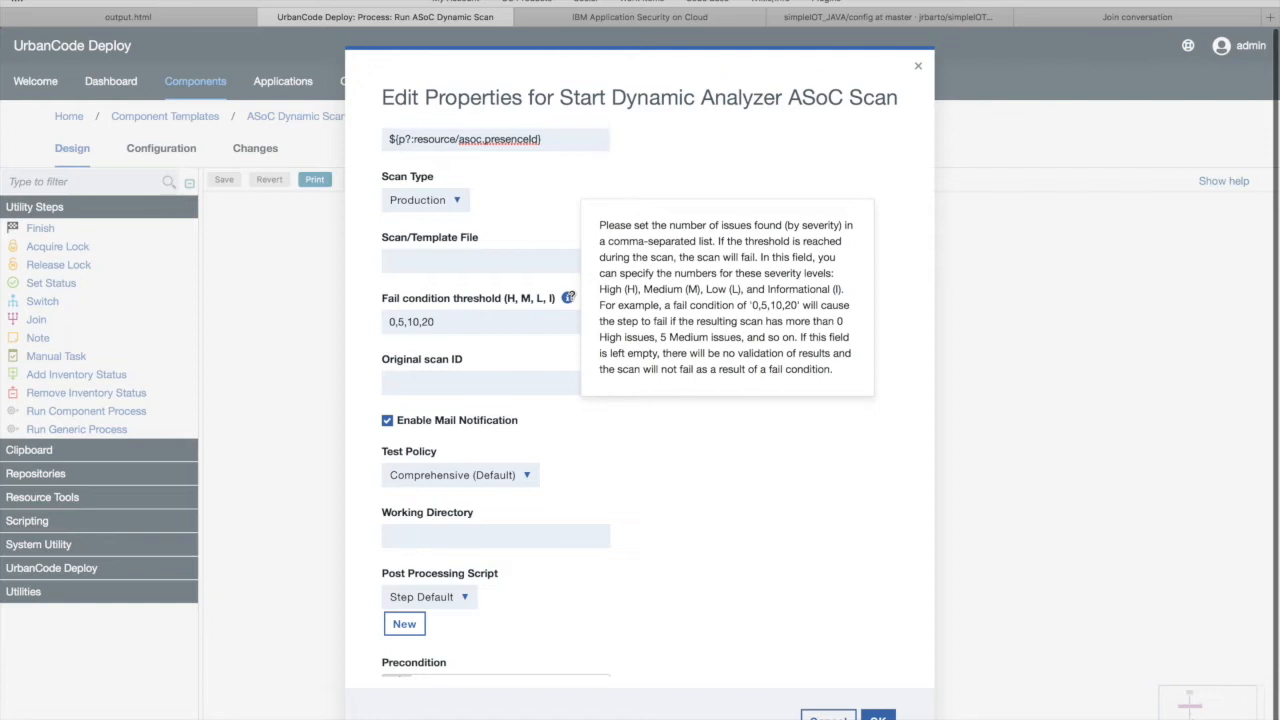
left_click_drag(506, 298, 554, 298)
left_click(668, 320)
left_click_drag(450, 322, 357, 323)
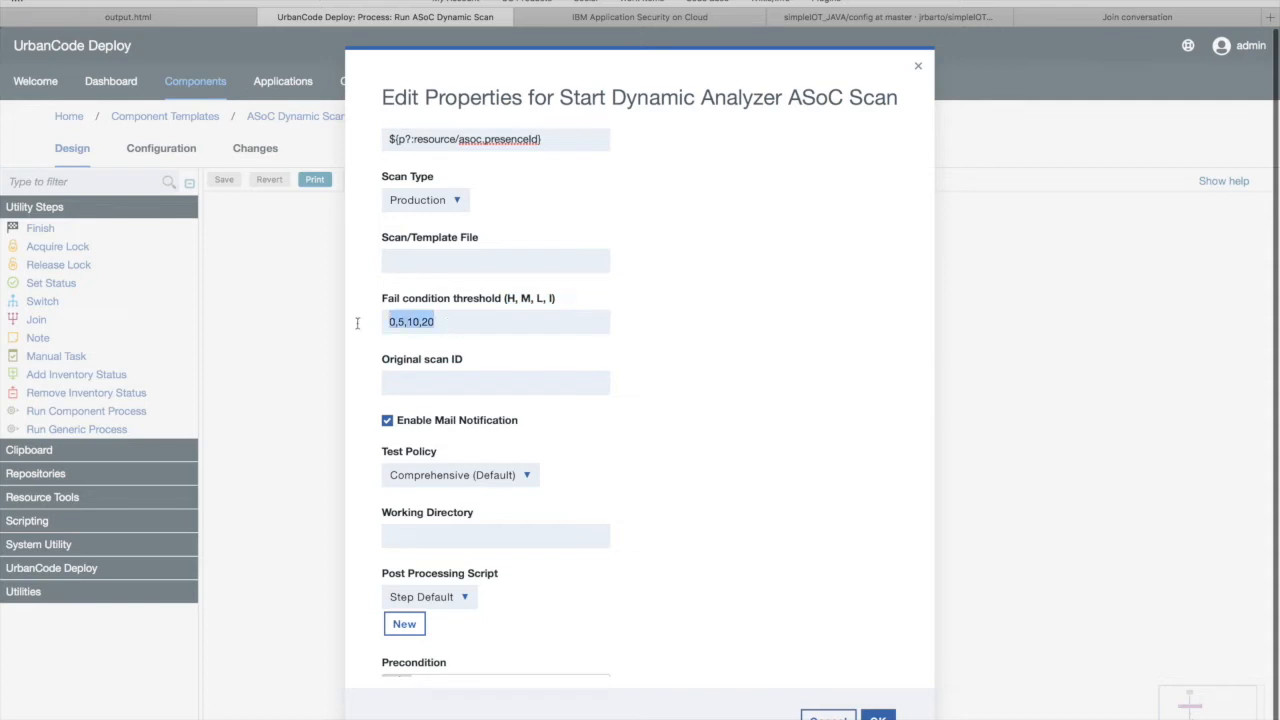
left_click(508, 322)
left_click(395, 320)
key("Left")
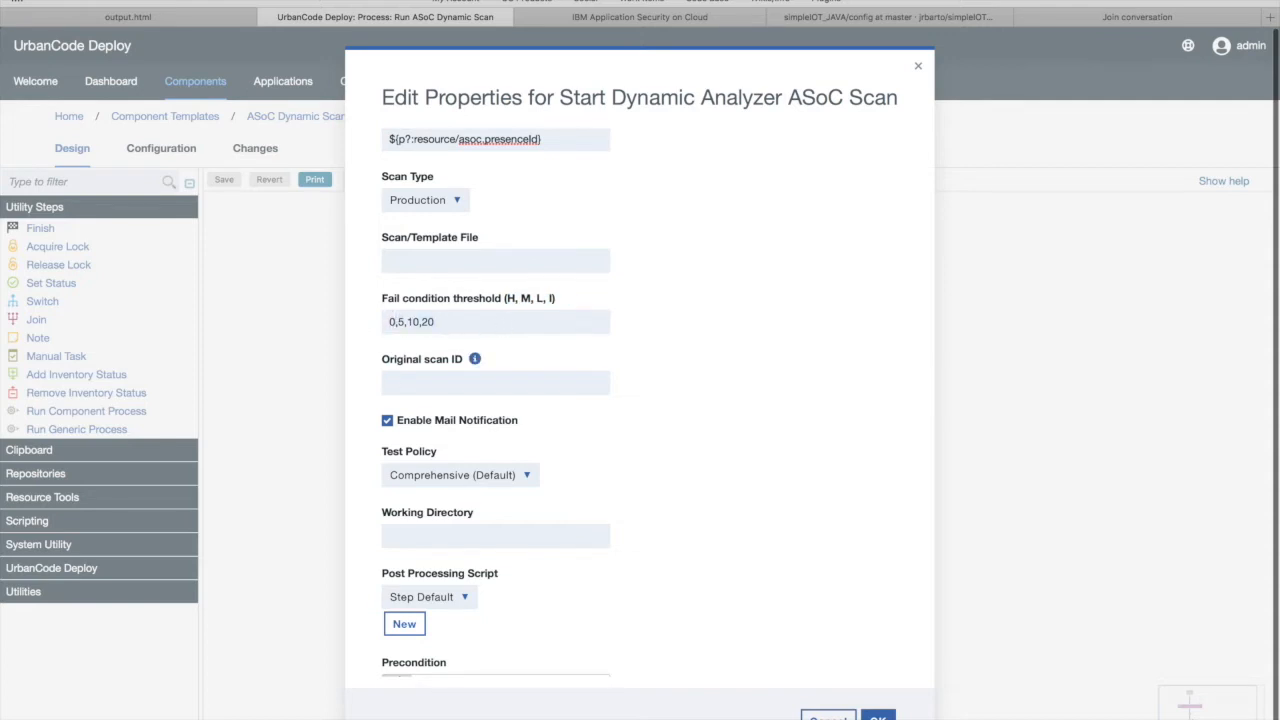
key("Right")
key("Right")
key("Right")
key("Right")
key("Right")
- Examine the Original scan ID description and the Enable Mail Notification option of the scan step
mouse_move(474, 358)
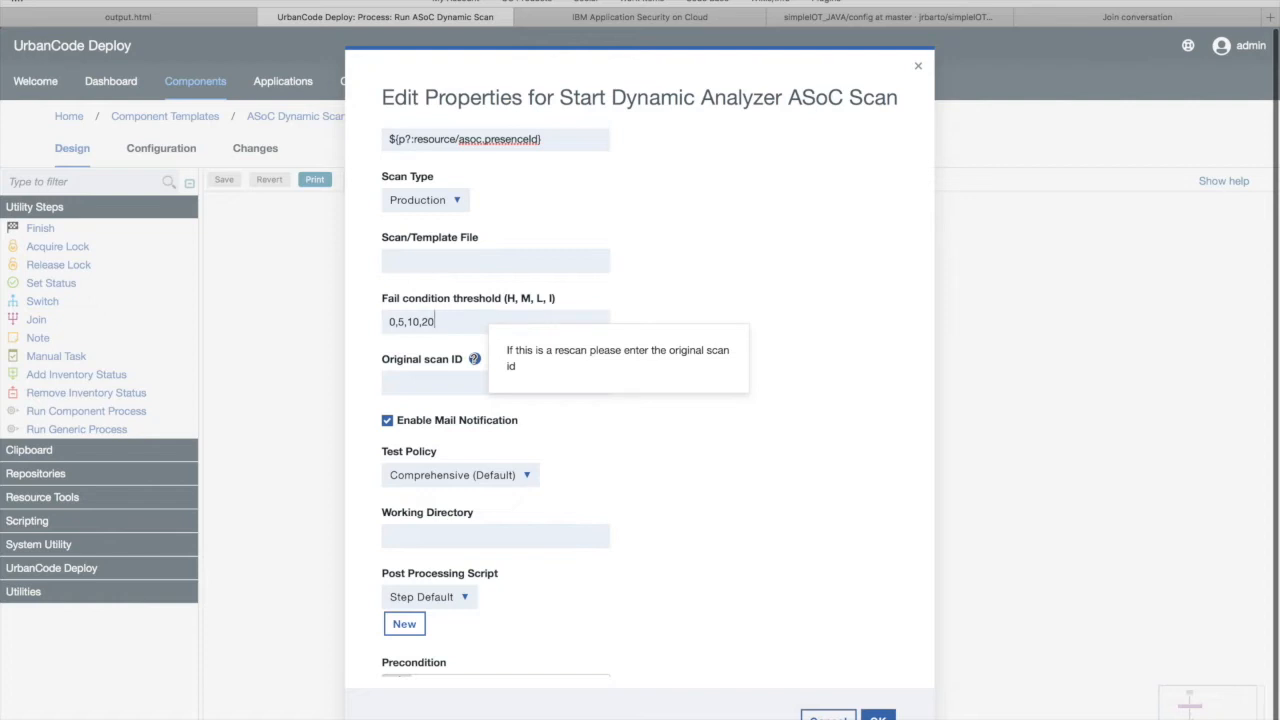
left_click(450, 385)
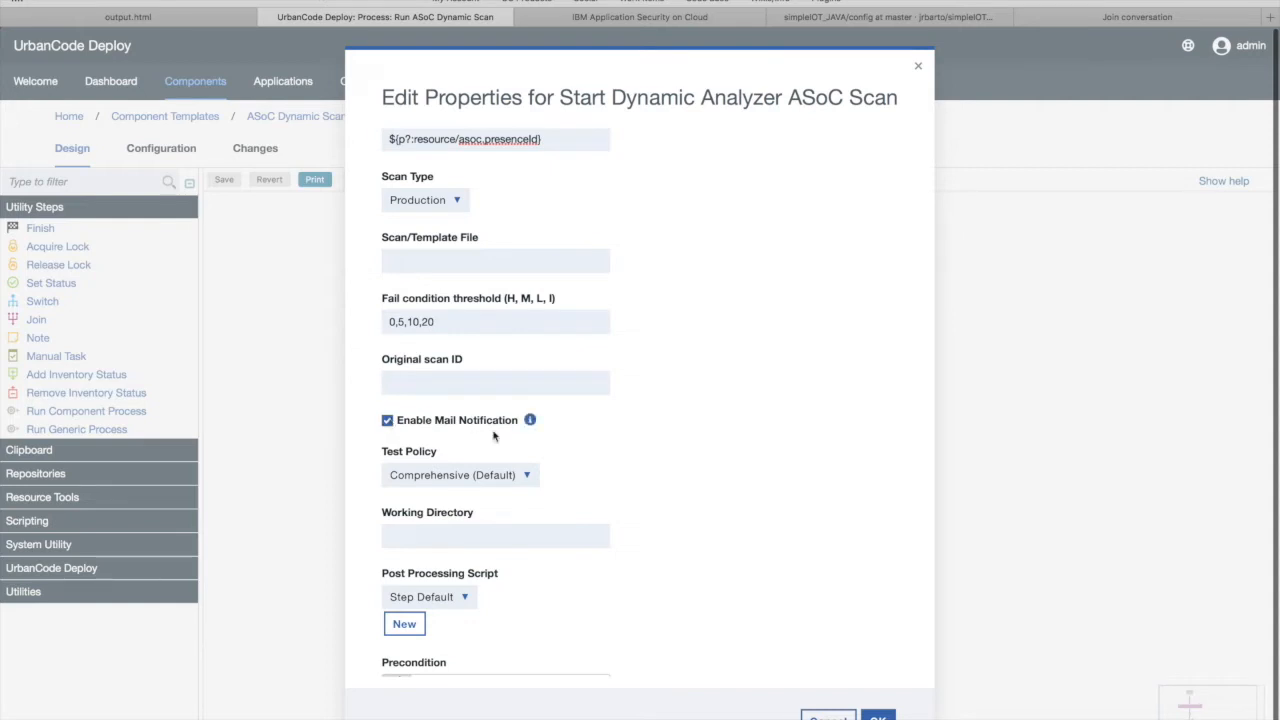
mouse_move(530, 420)
left_click_drag(522, 424, 397, 421)
left_click(743, 424)
- Examine the Test Policy description and options, keep Comprehensive (Default), and accept the scan step's properties
scroll(743, 424, "down", 2)
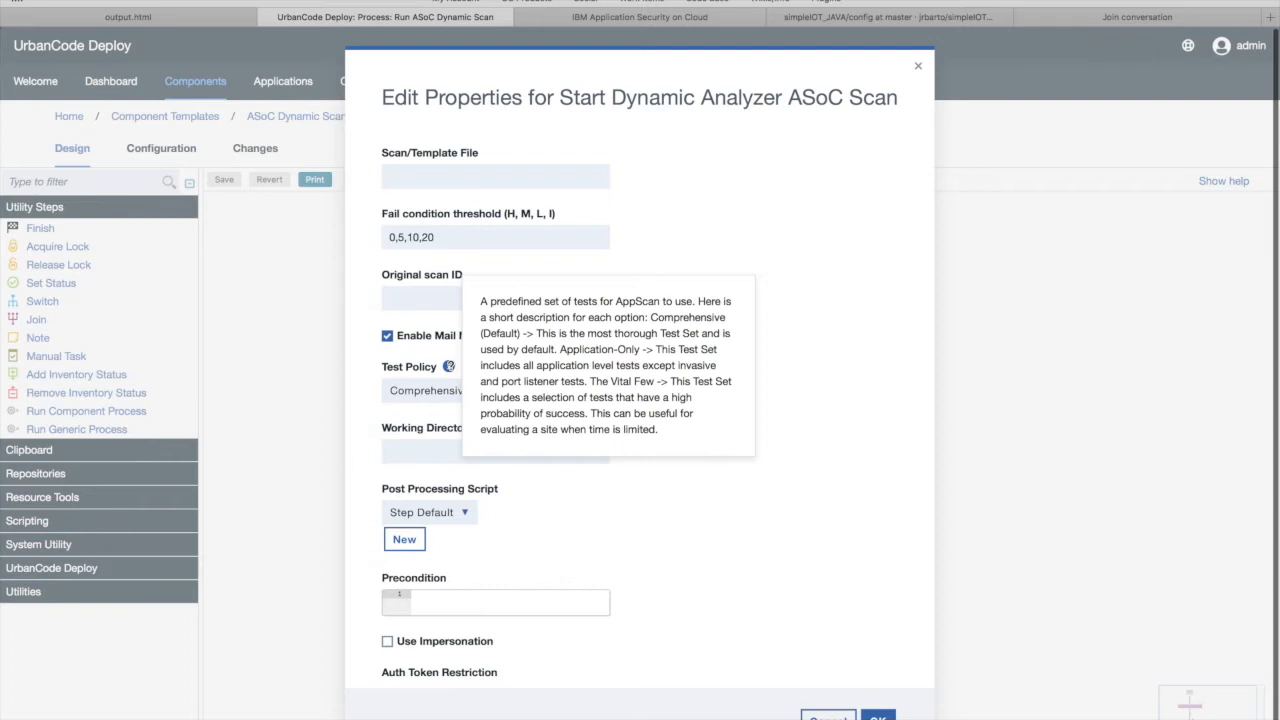
left_click(455, 390)
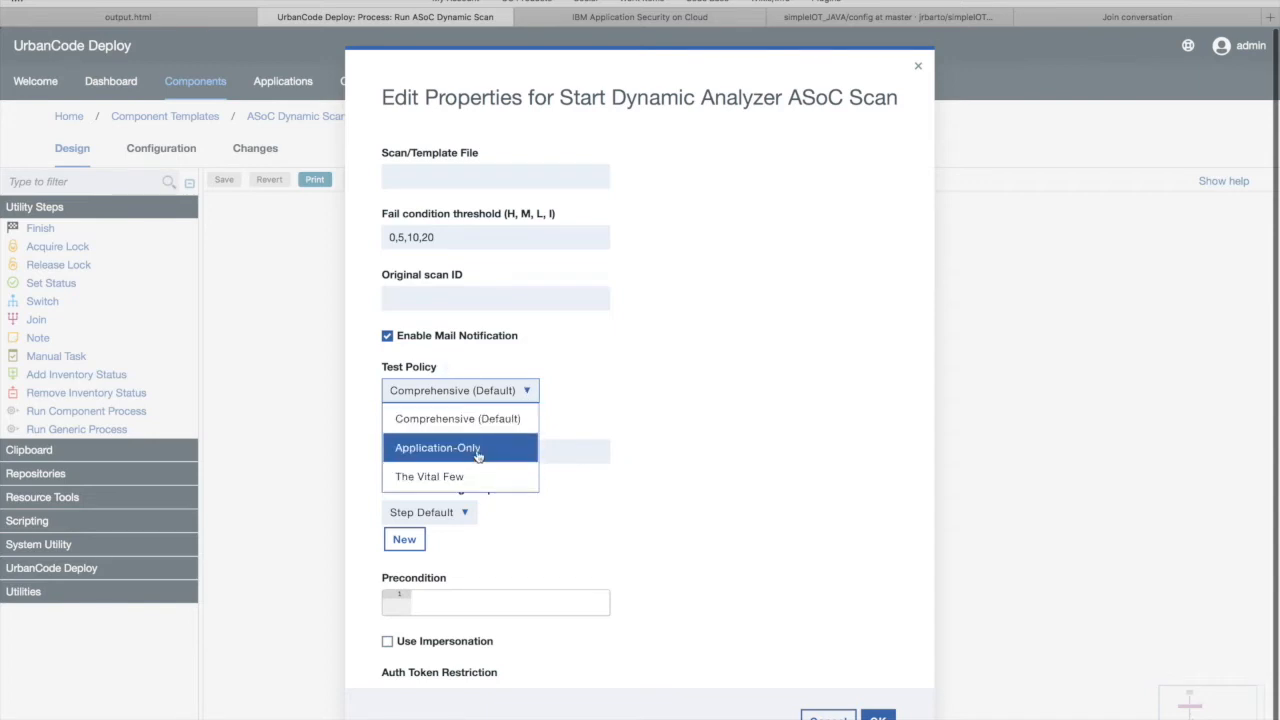
left_click(617, 395)
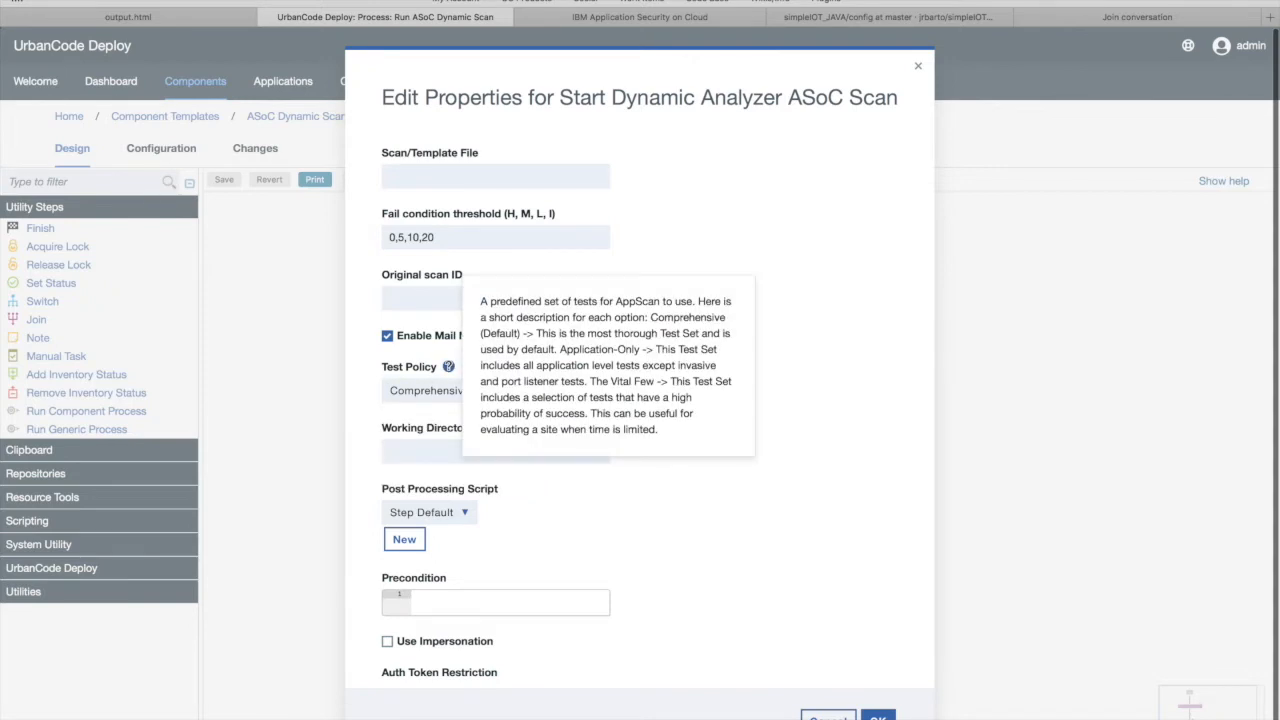
left_click(877, 716)
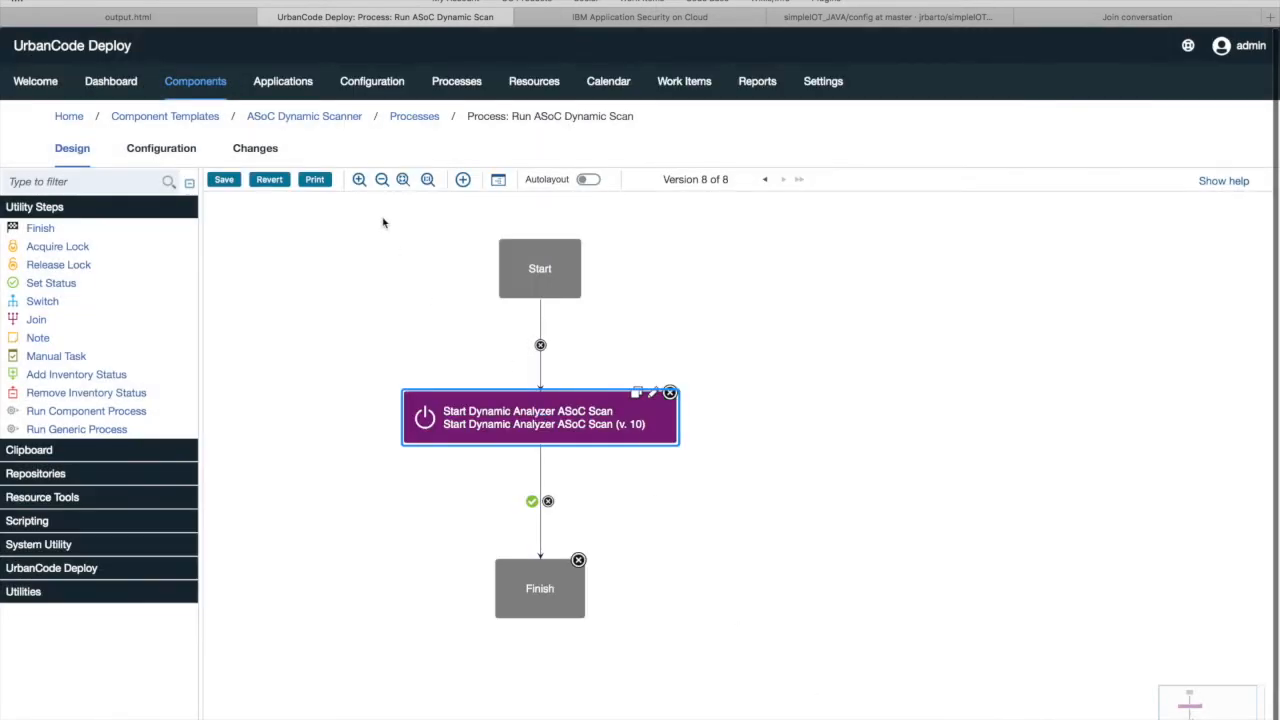
- Open the Altoro Mutual application's Cleanup Presences process and inspect the properties of its Delete Presences step
left_click(428, 125)
left_click(762, 447)
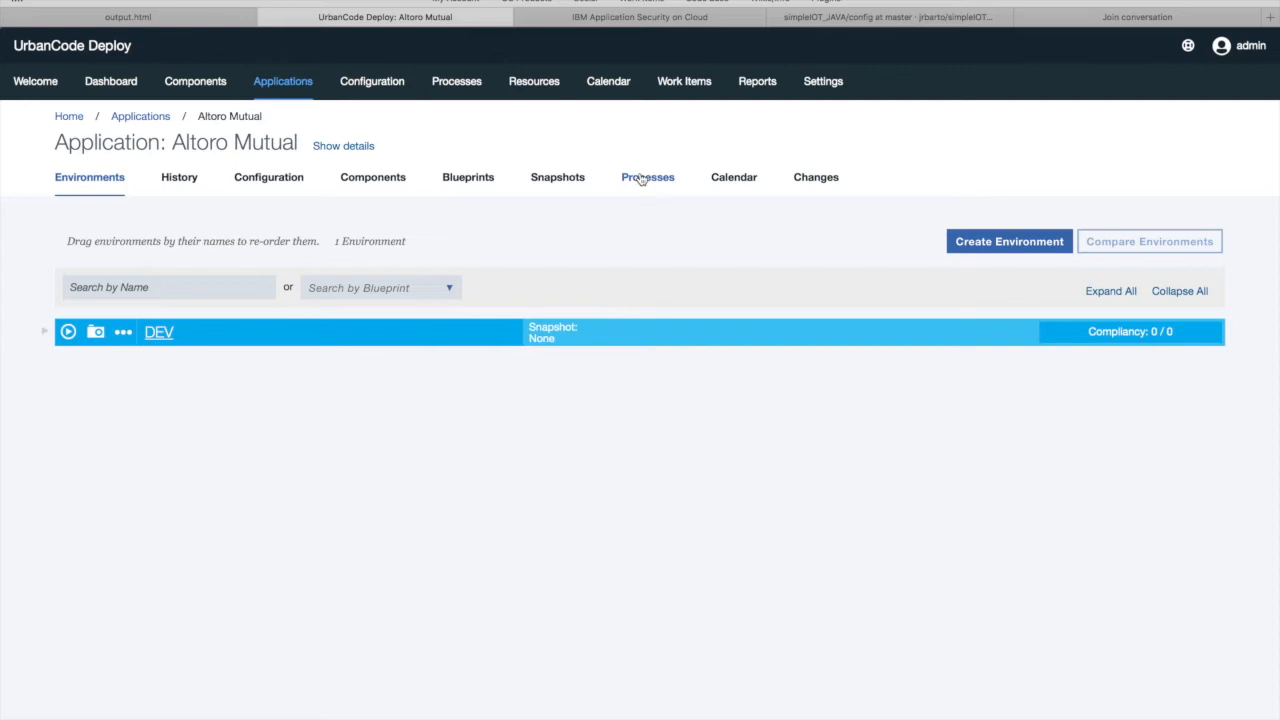
left_click(641, 179)
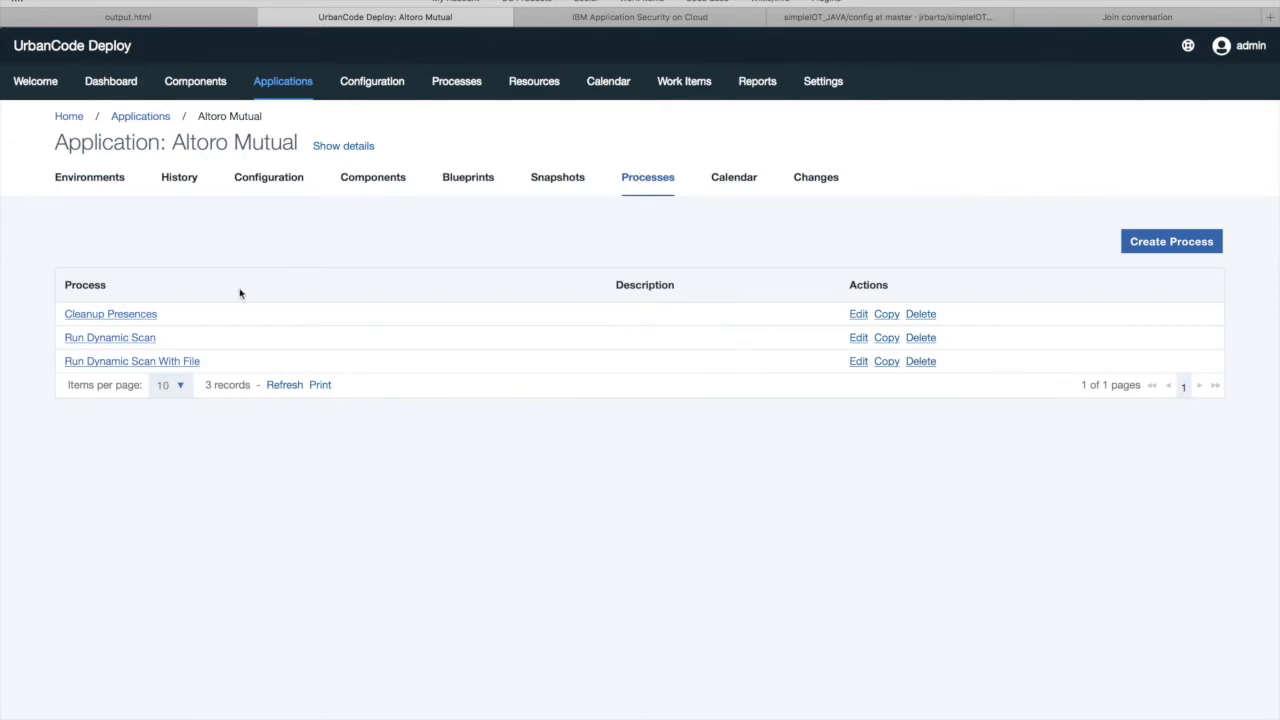
left_click(119, 316)
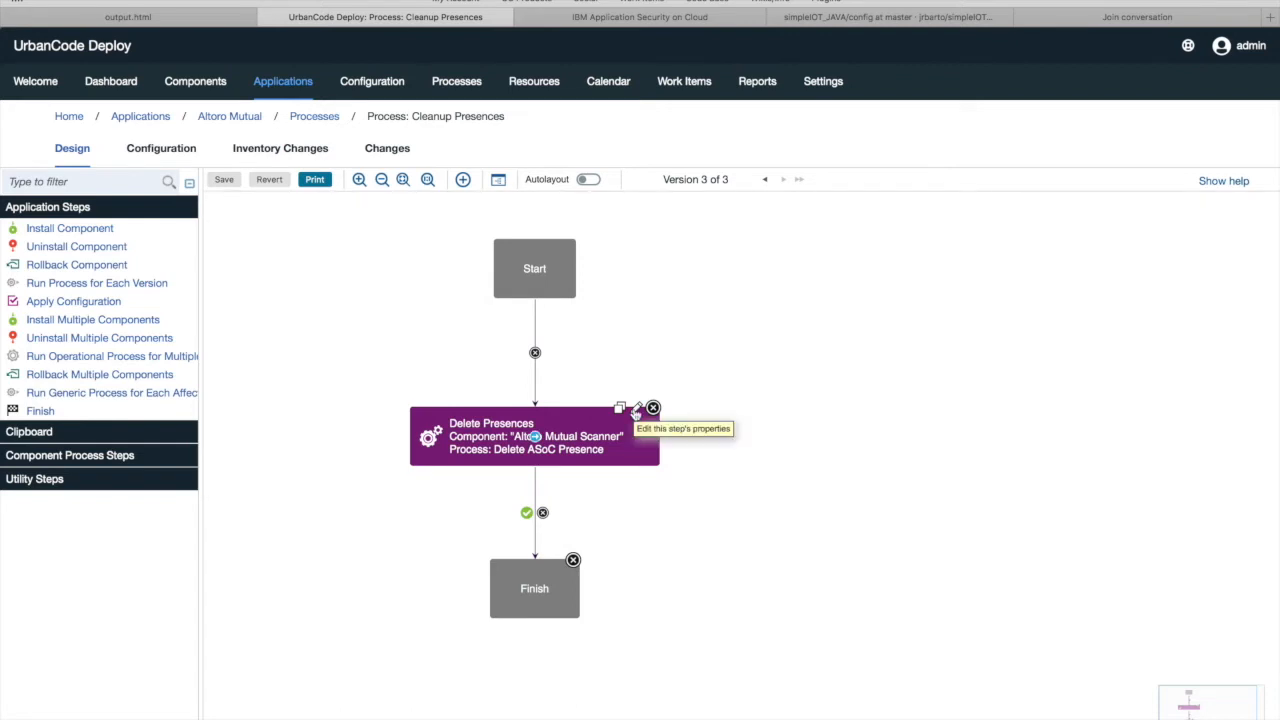
left_click(636, 412)
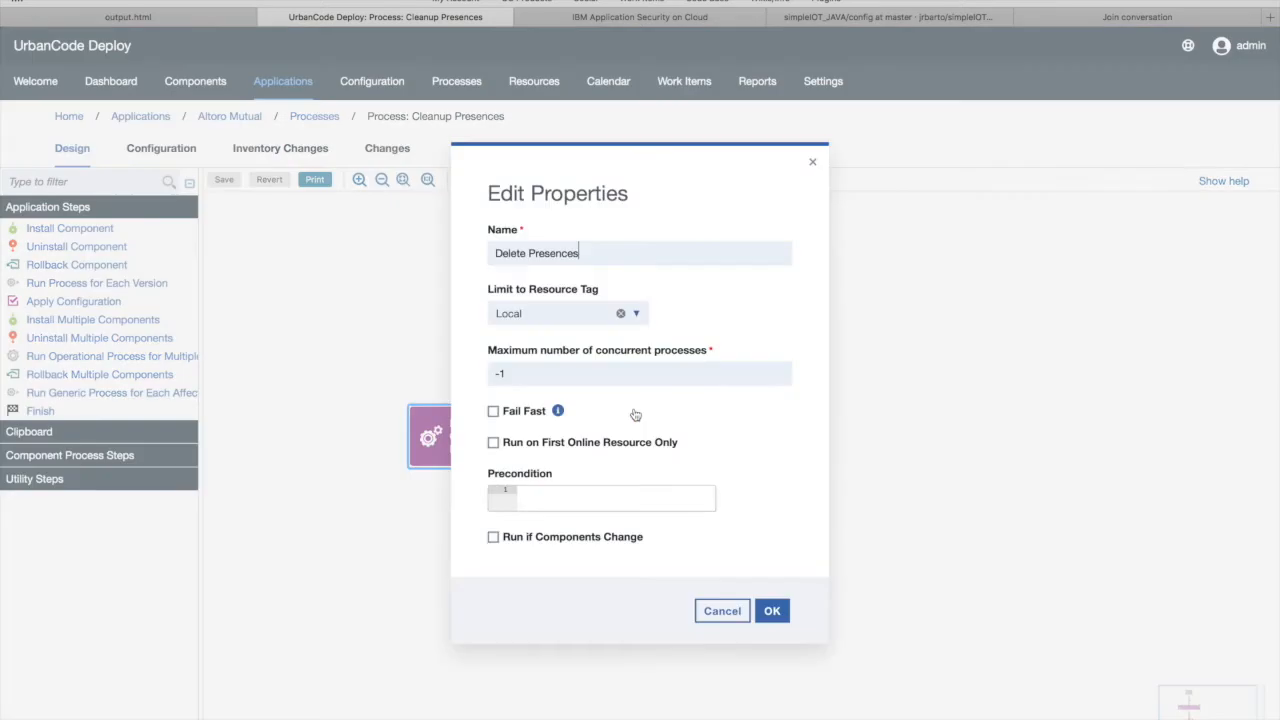
left_click(812, 164)
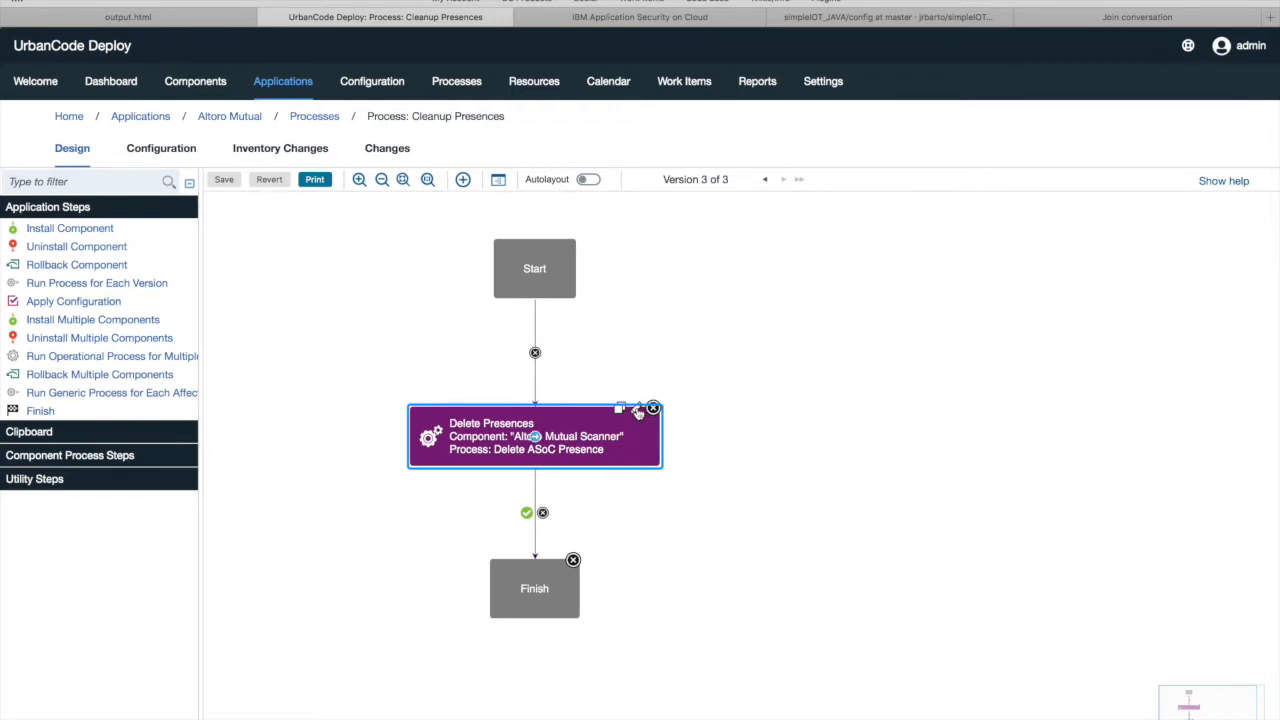
left_click(73, 155)
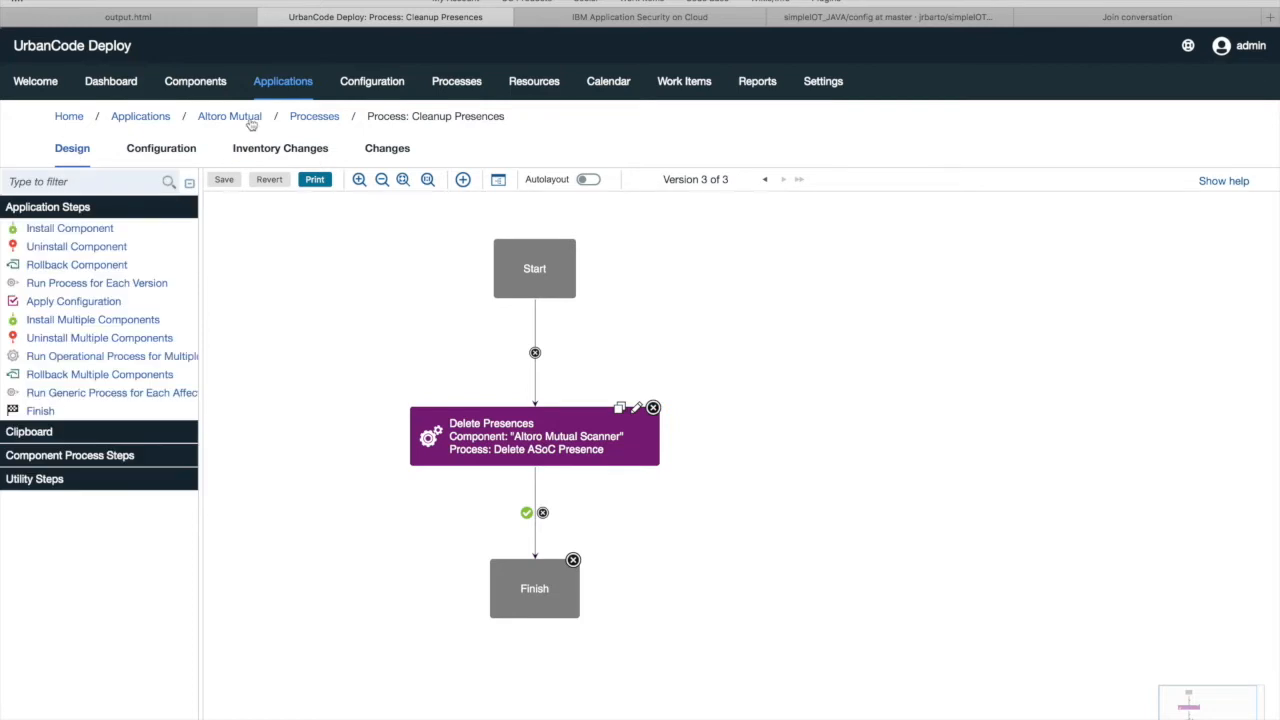
- Run the Cleanup Presences process on Altoro Mutual's DEV environment with Only Changed Versions turned off
left_click(250, 118)
left_click(68, 332)
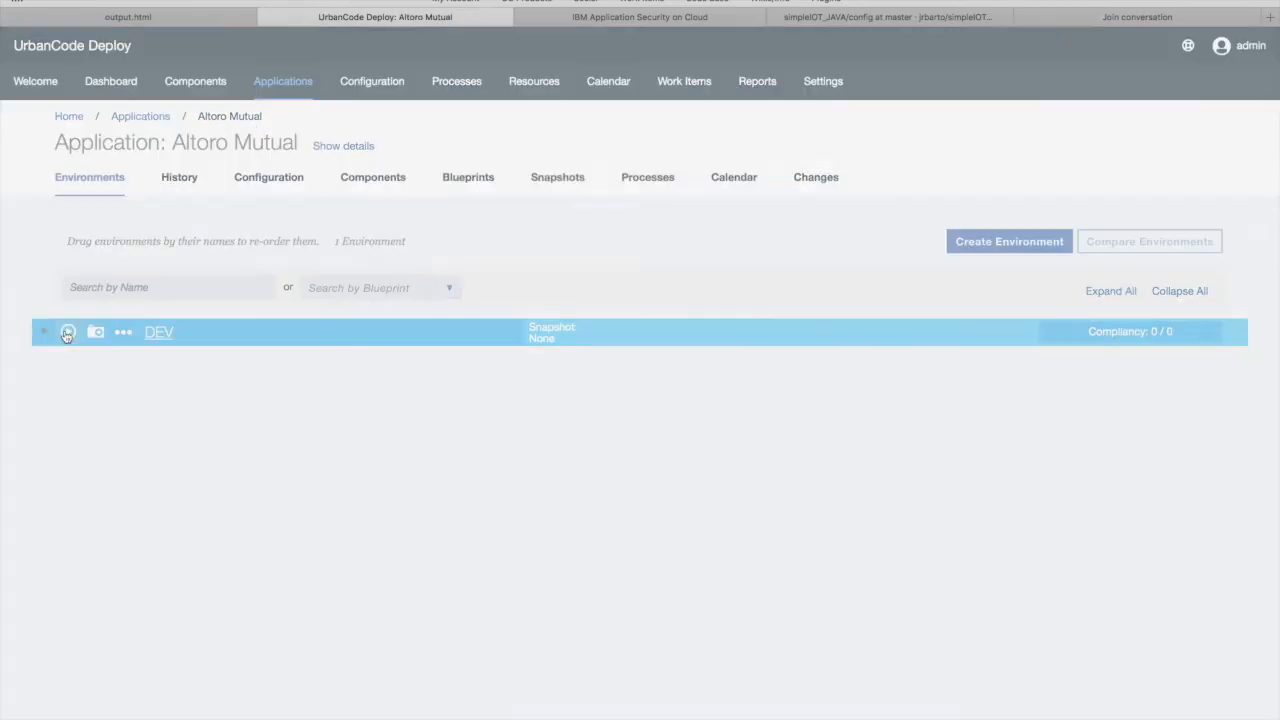
left_click(479, 283)
left_click(611, 337)
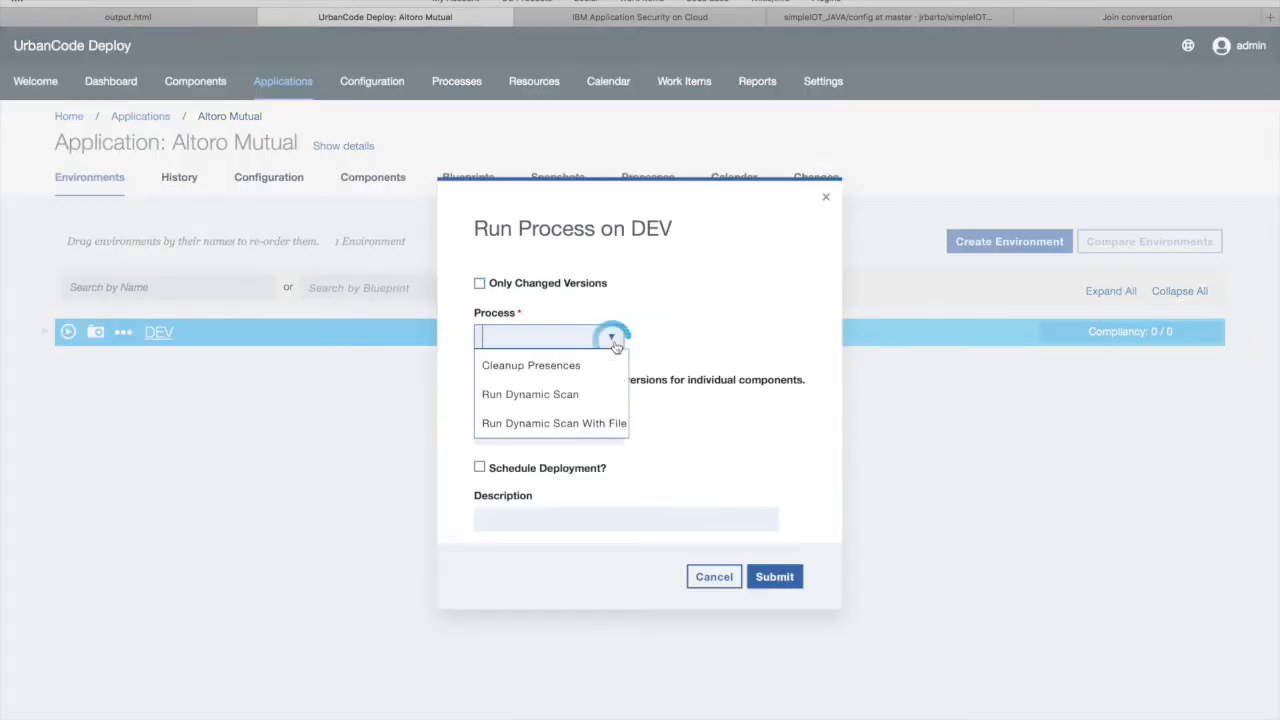
left_click(587, 364)
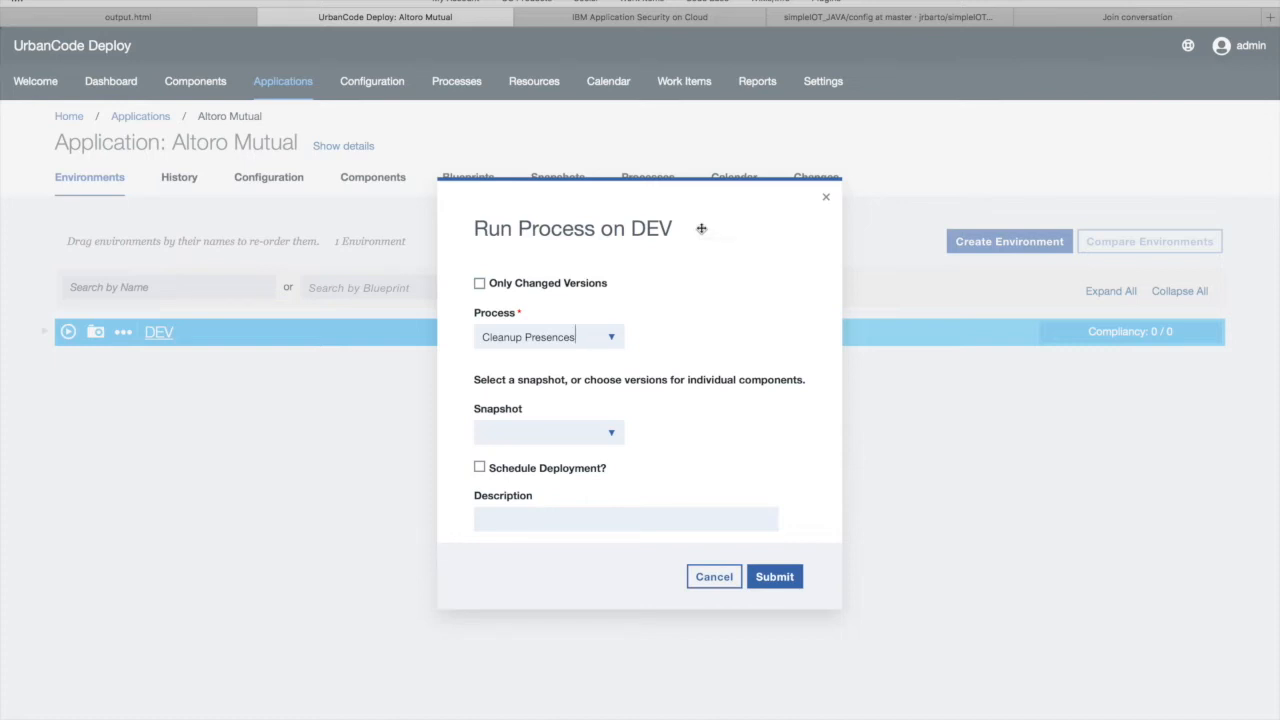
left_click(780, 579)
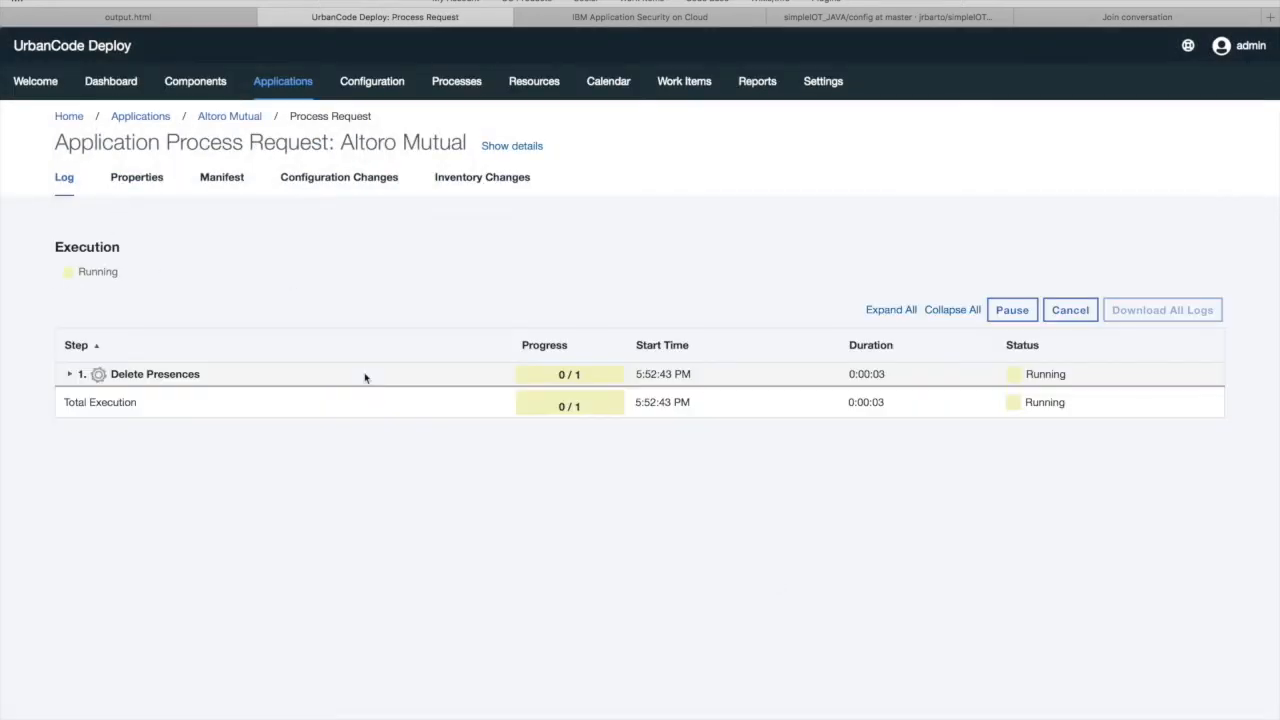
- Expand the Delete Presences execution and read the output log of its Delete ASoC Presence step
left_click(68, 375)
left_click(79, 397)
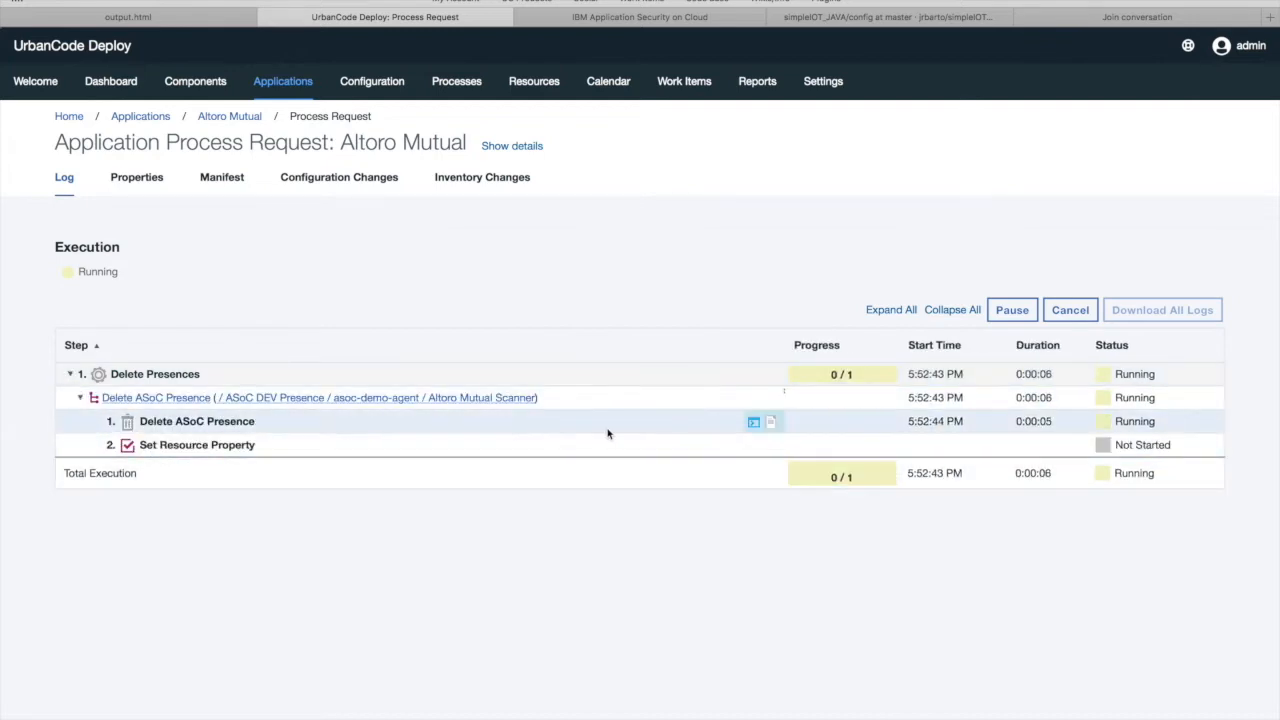
left_click(758, 429)
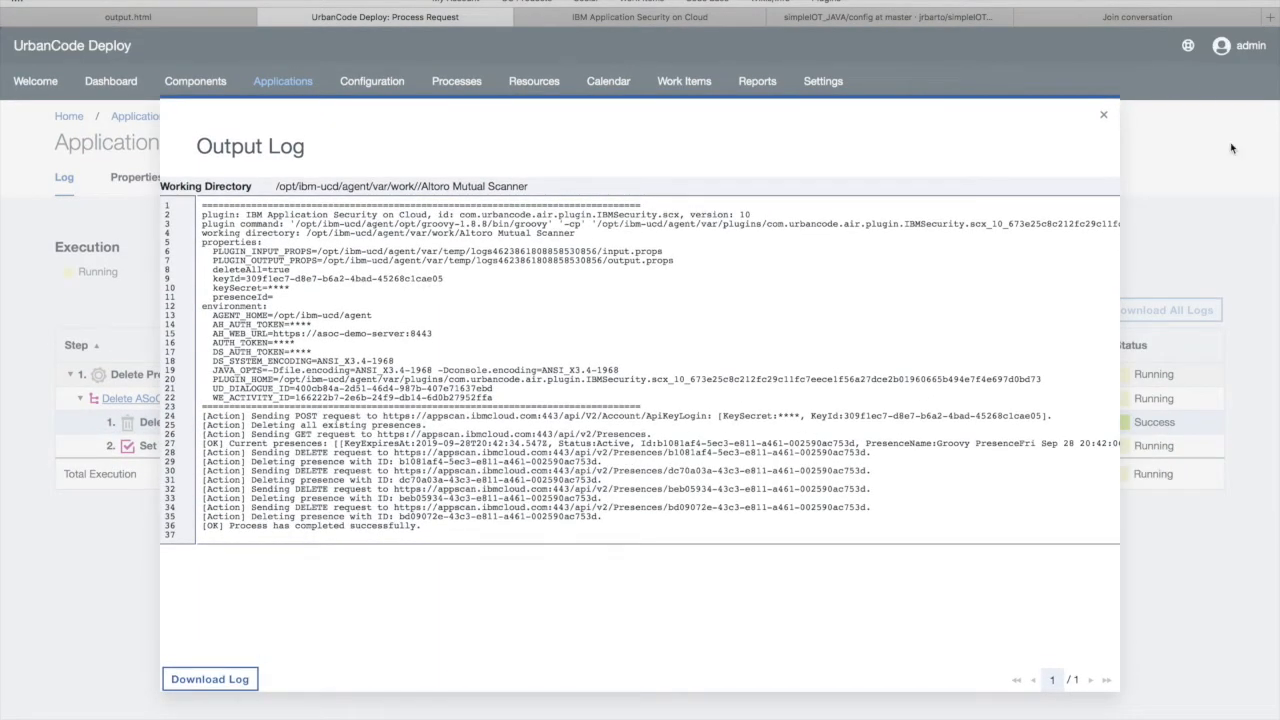
left_click(1104, 119)
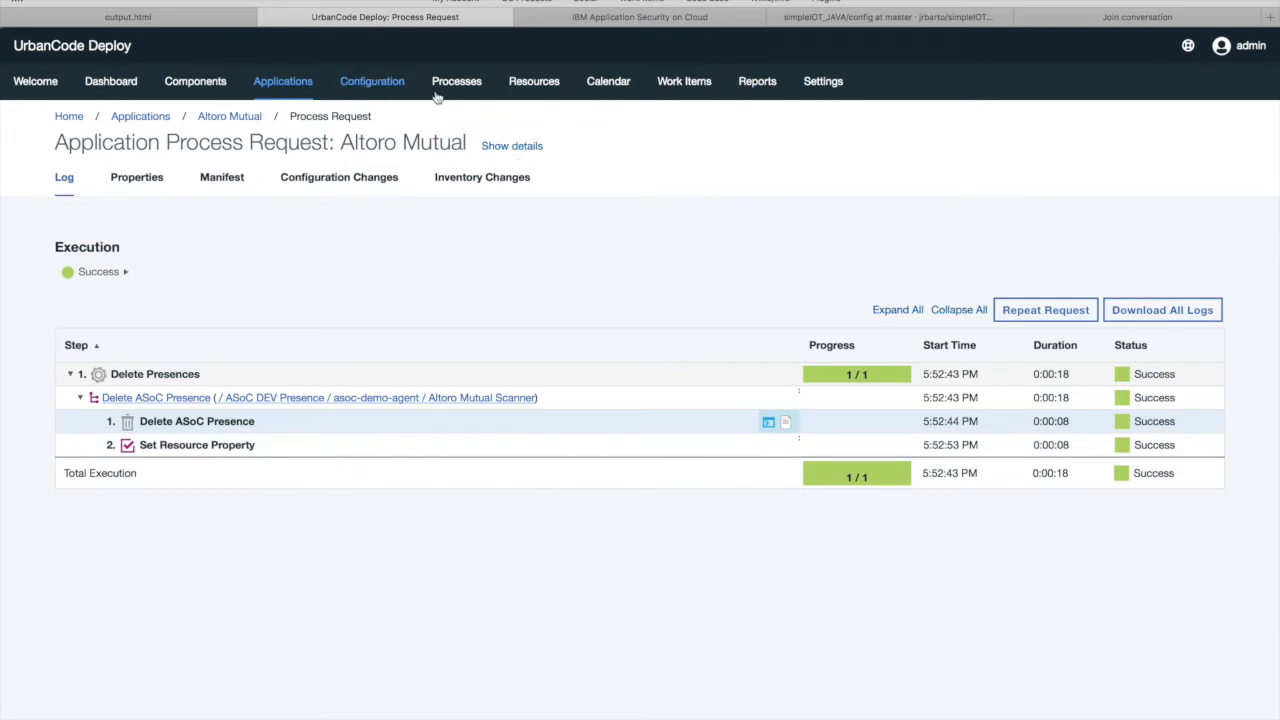
- Open the resource properties of ASoC DEV Presence and examine the asoc.presenceId value
left_click(534, 82)
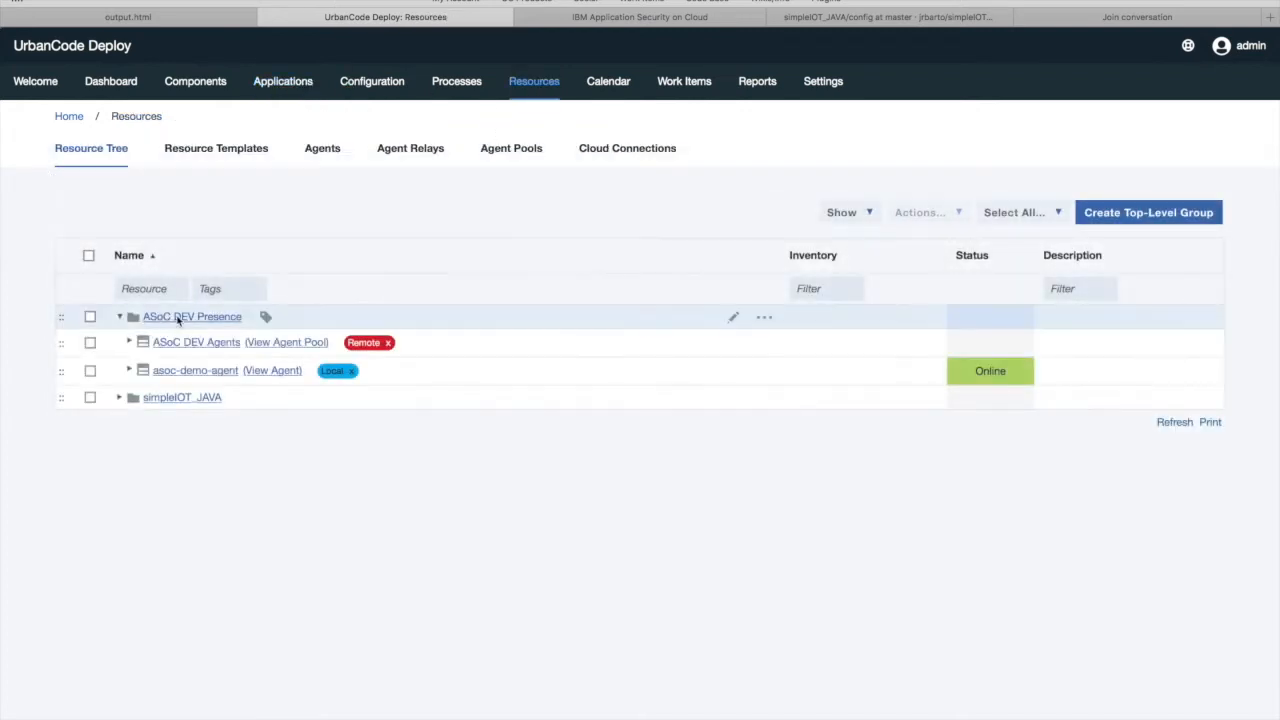
left_click(175, 317)
left_click(281, 184)
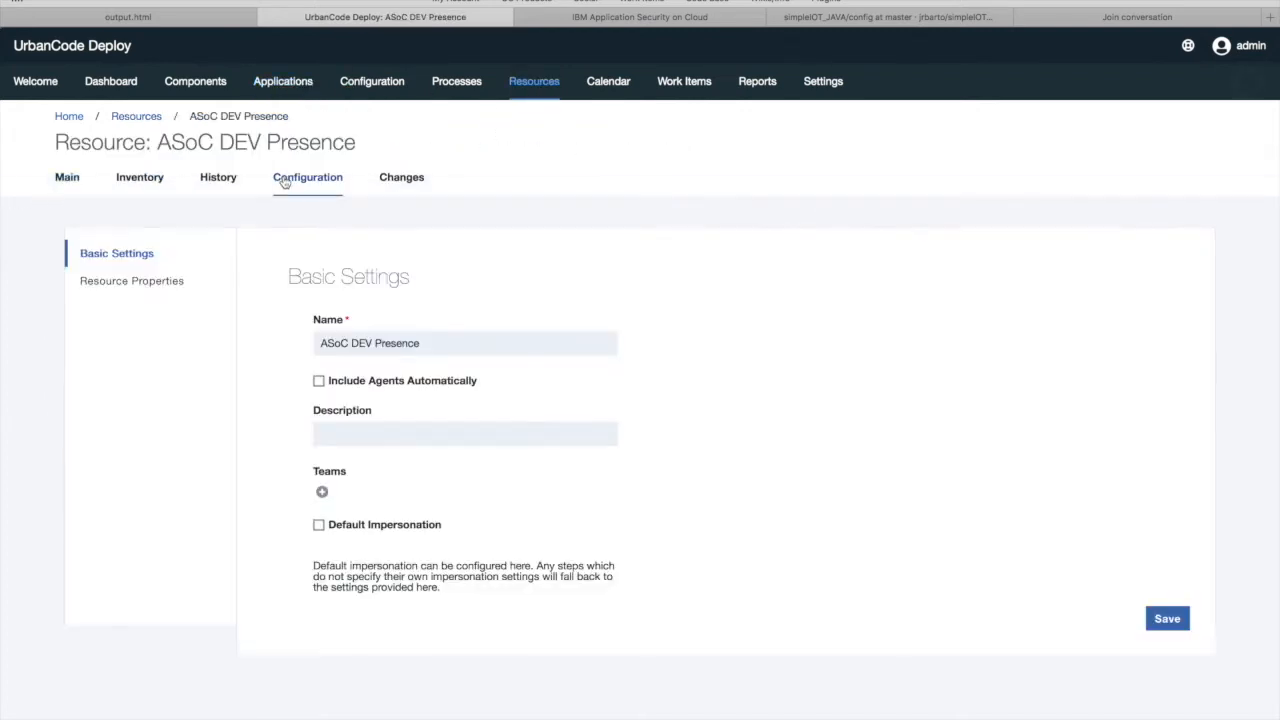
left_click(125, 289)
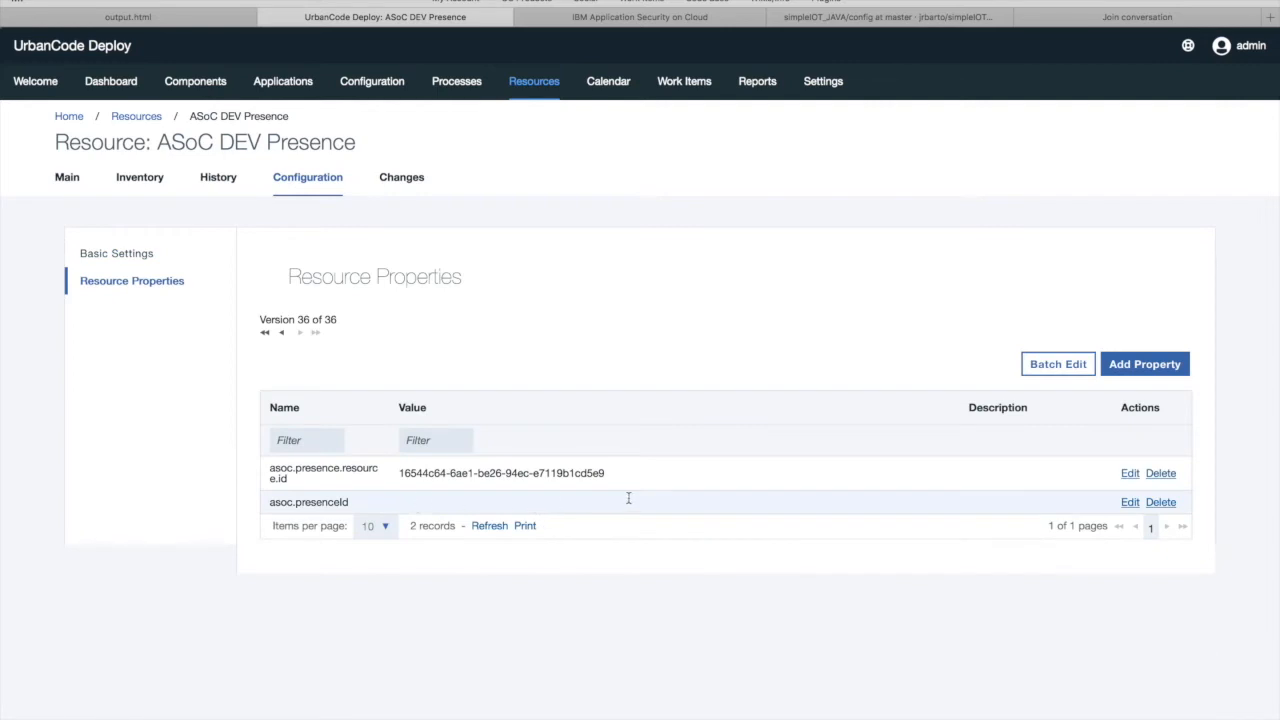
left_click(365, 500)
- Check the AppScan Presences list in IBM Application Security on Cloud, and return to UrbanCode Deploy
left_click(672, 20)
left_click(24, 52)
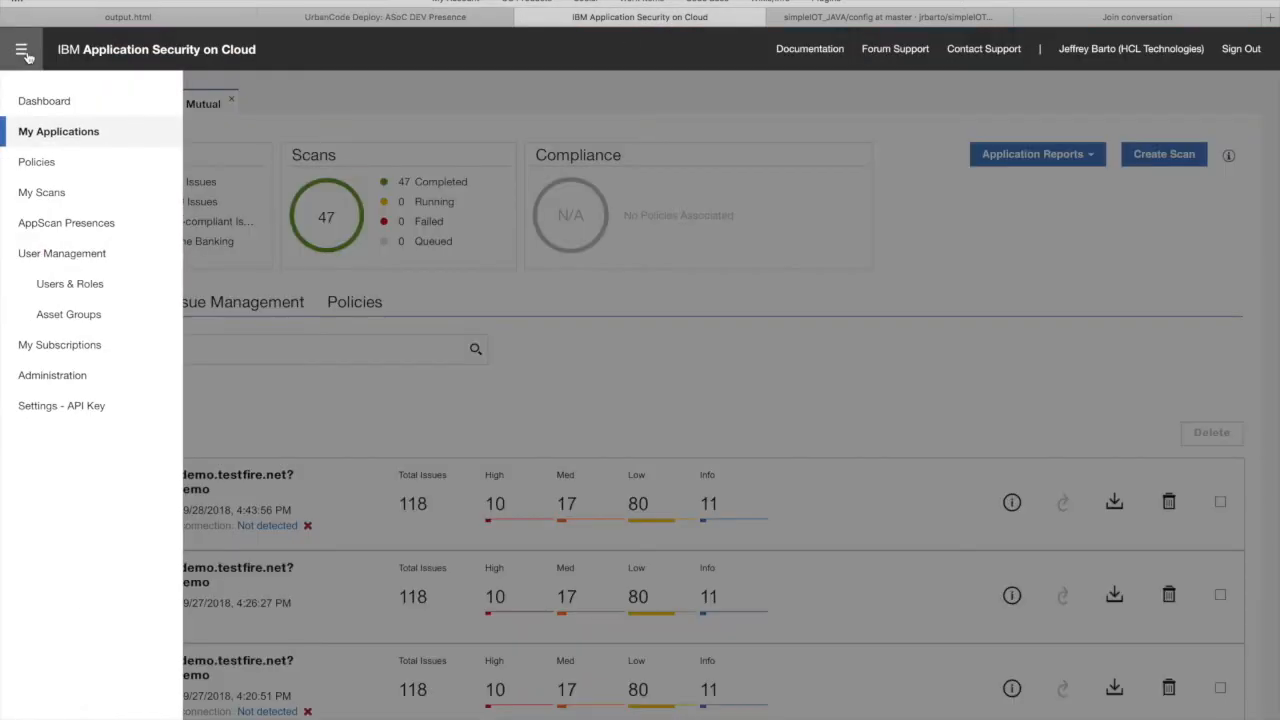
left_click(77, 230)
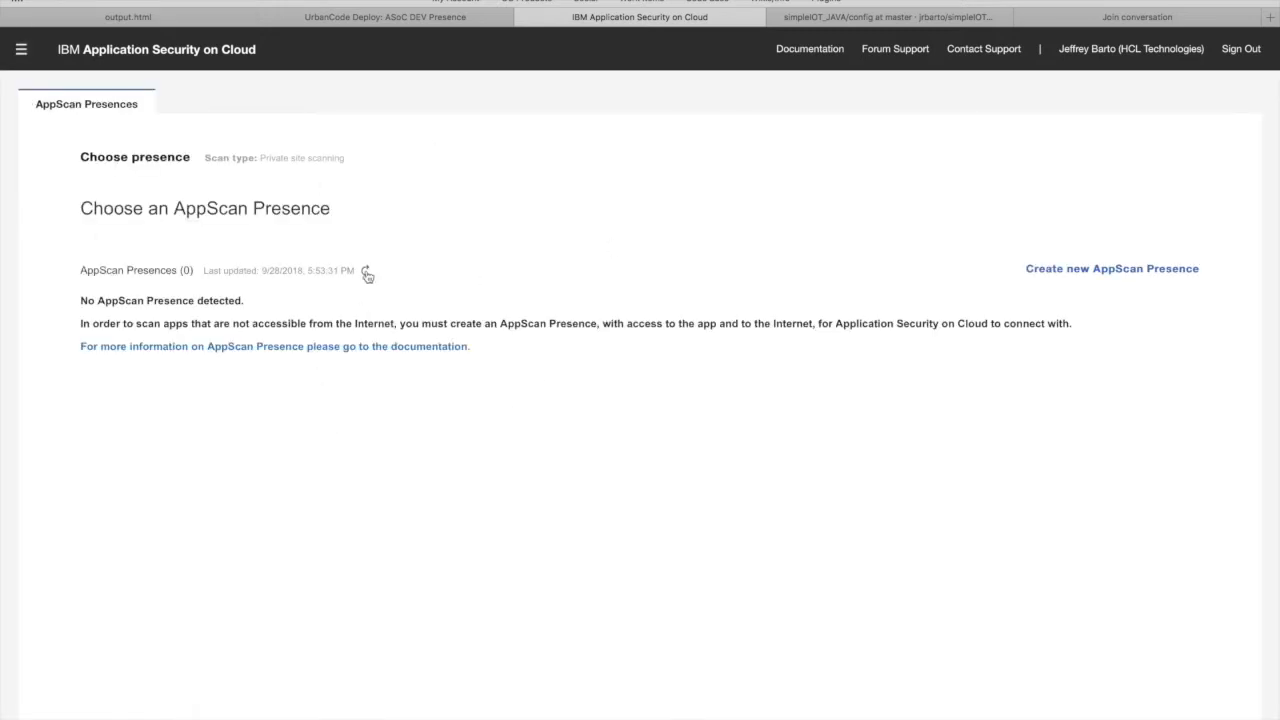
left_click(418, 20)
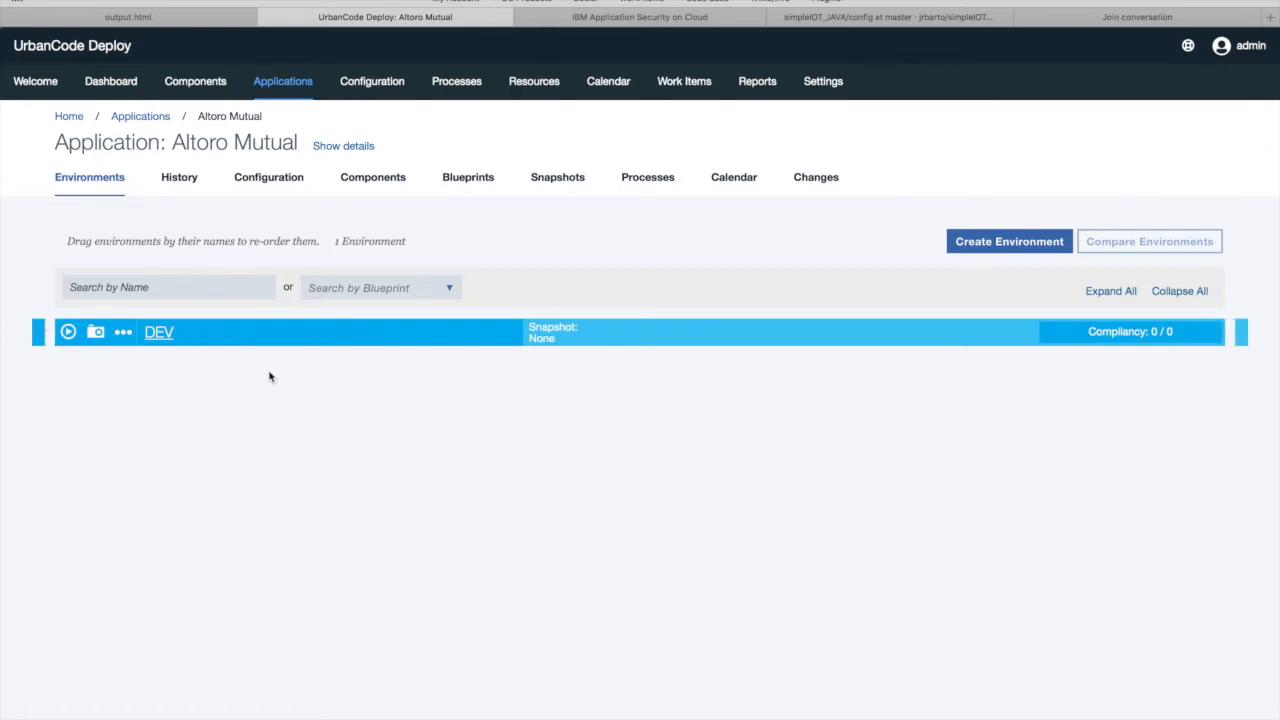
- View the design of Altoro Mutual's Run Dynamic Scan process and return to the application's environments
left_click(672, 177)
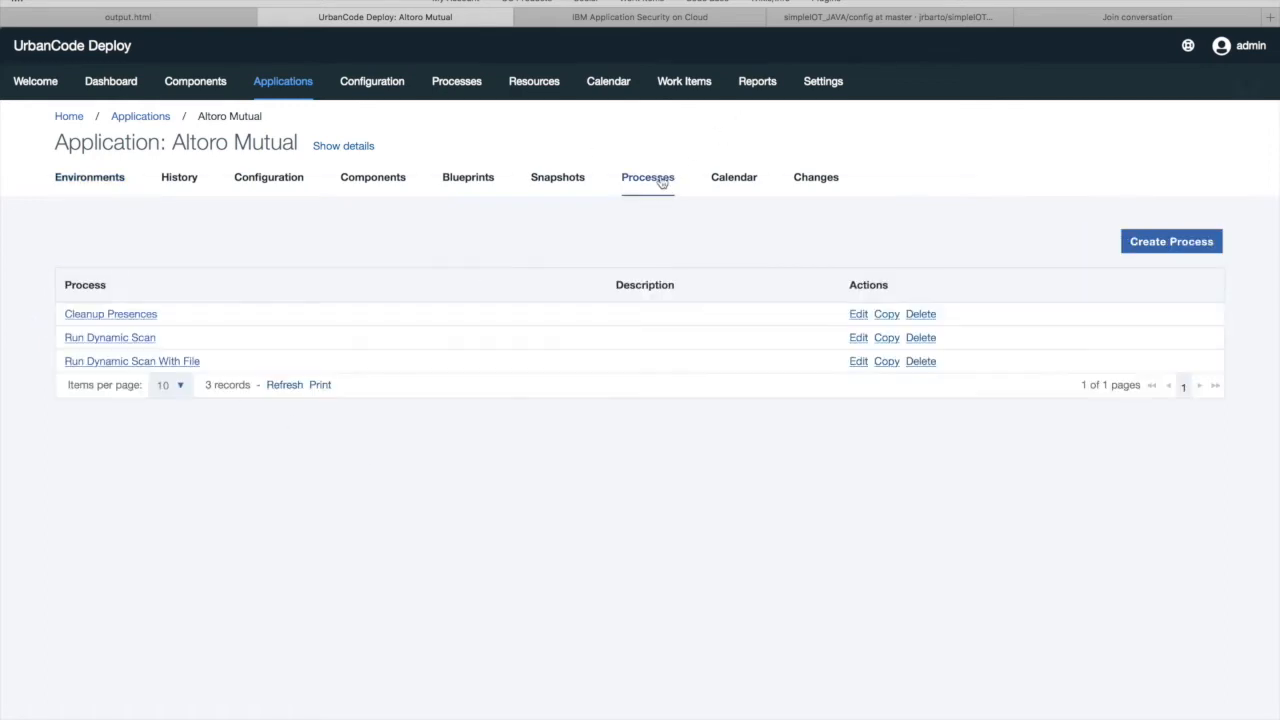
left_click(112, 338)
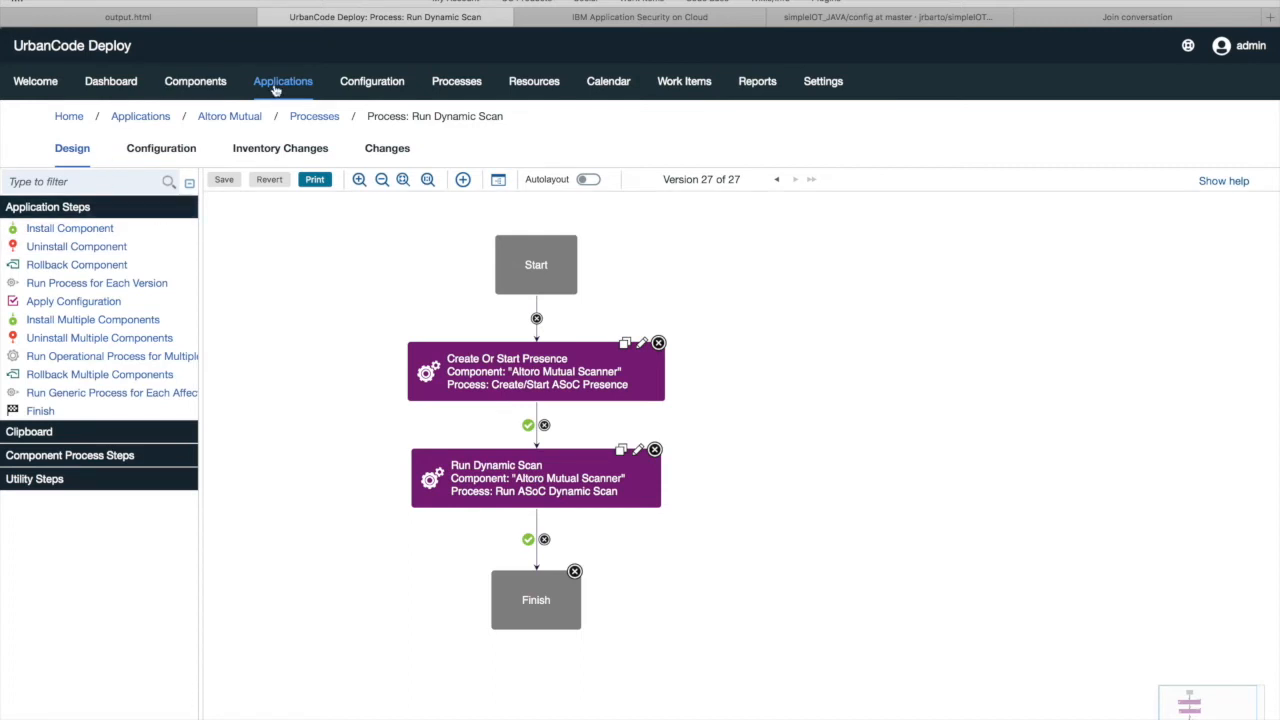
left_click(245, 115)
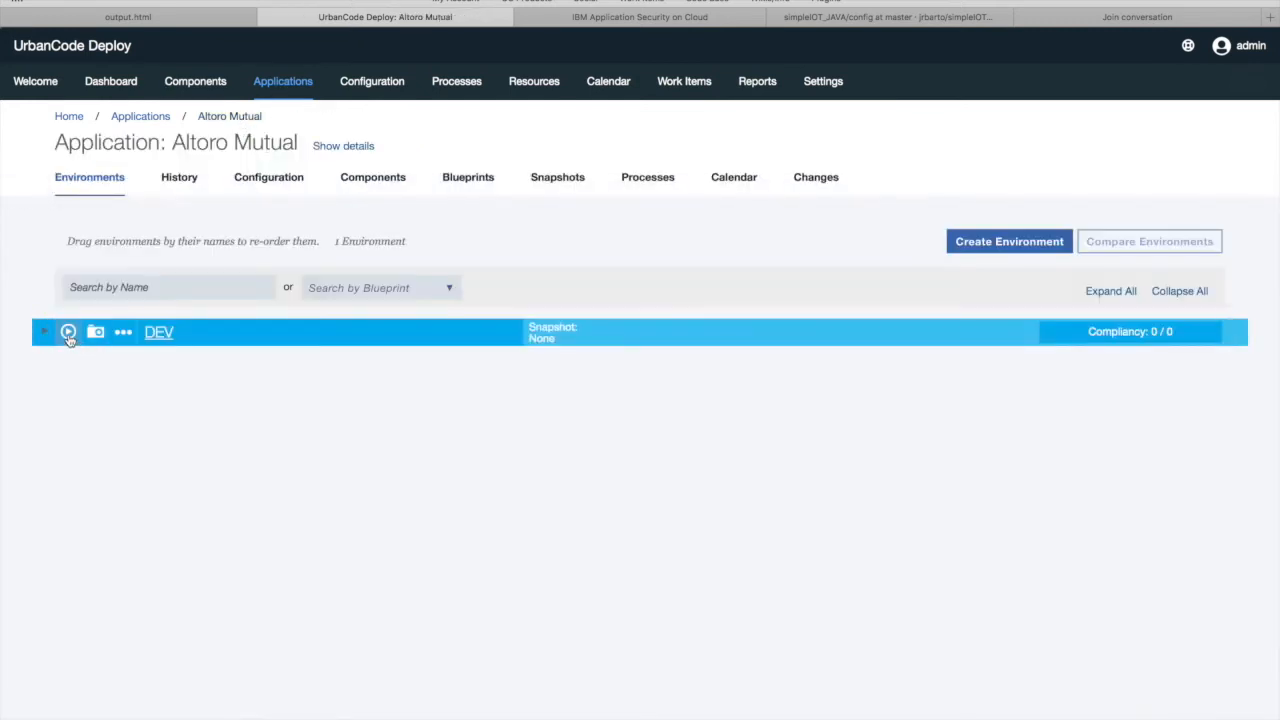
- Start a process request on the DEV environment with Only Changed Versions turned off and Run Dynamic Scan selected
left_click(68, 331)
left_click(480, 283)
left_click(607, 338)
left_click(532, 396)
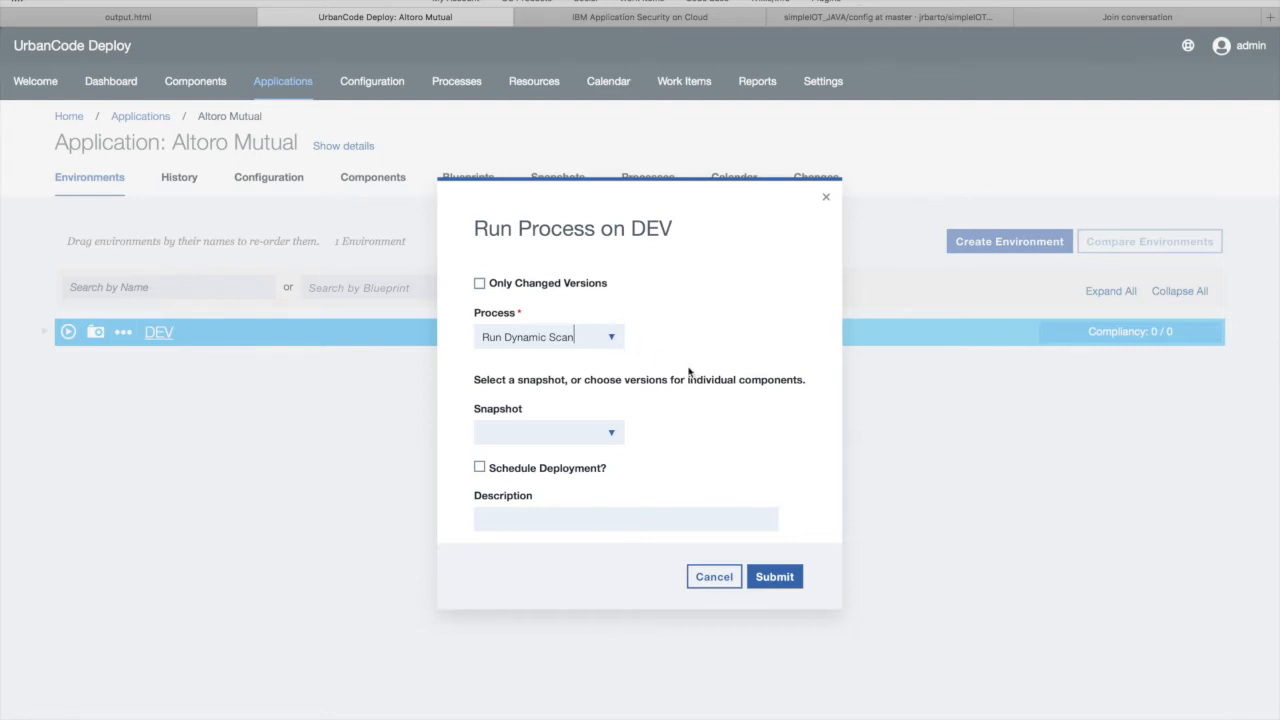
- Switch the request to Run Dynamic Scan With File and look at its component version selection without choosing a version
left_click(612, 340)
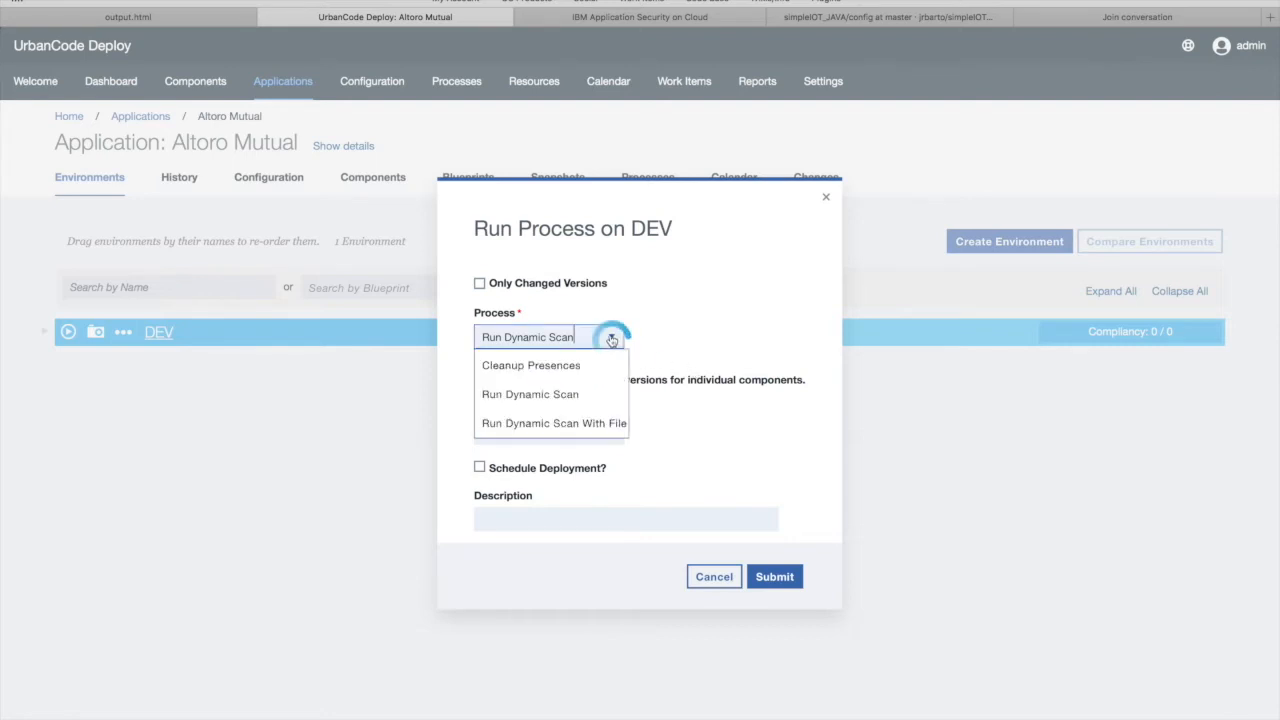
left_click(586, 422)
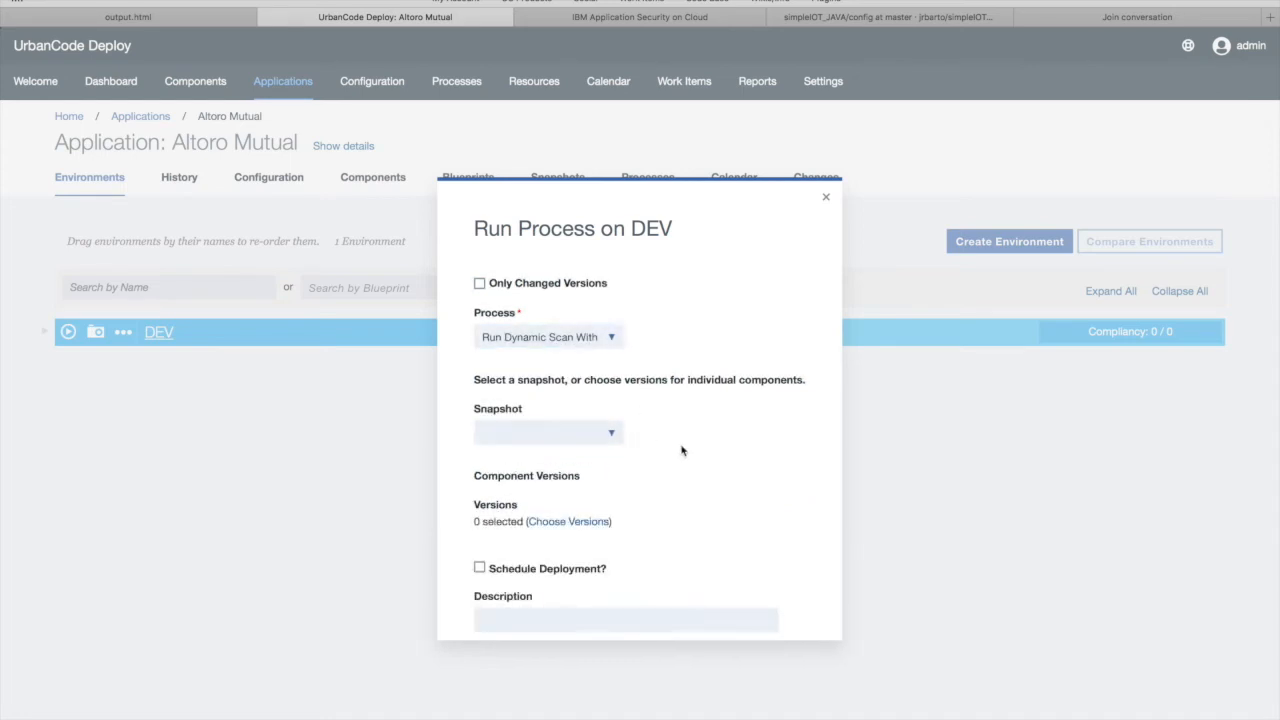
scroll(682, 450, "down", 1)
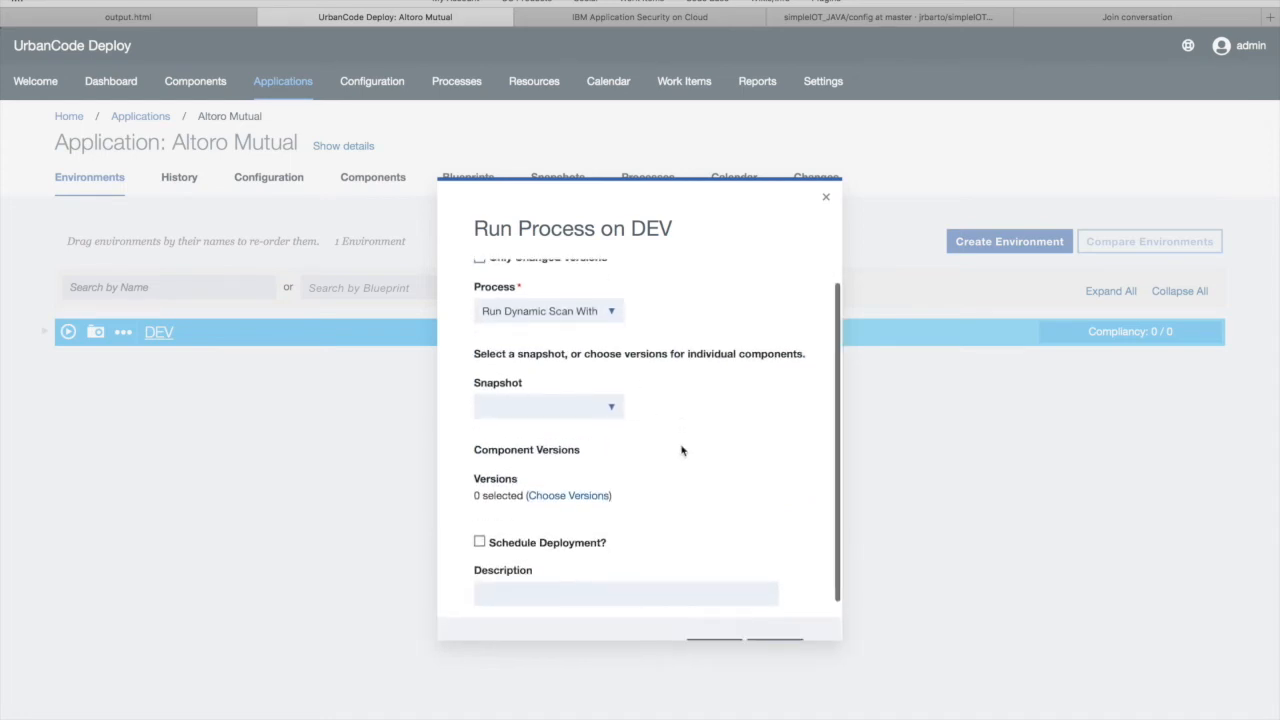
left_click(568, 497)
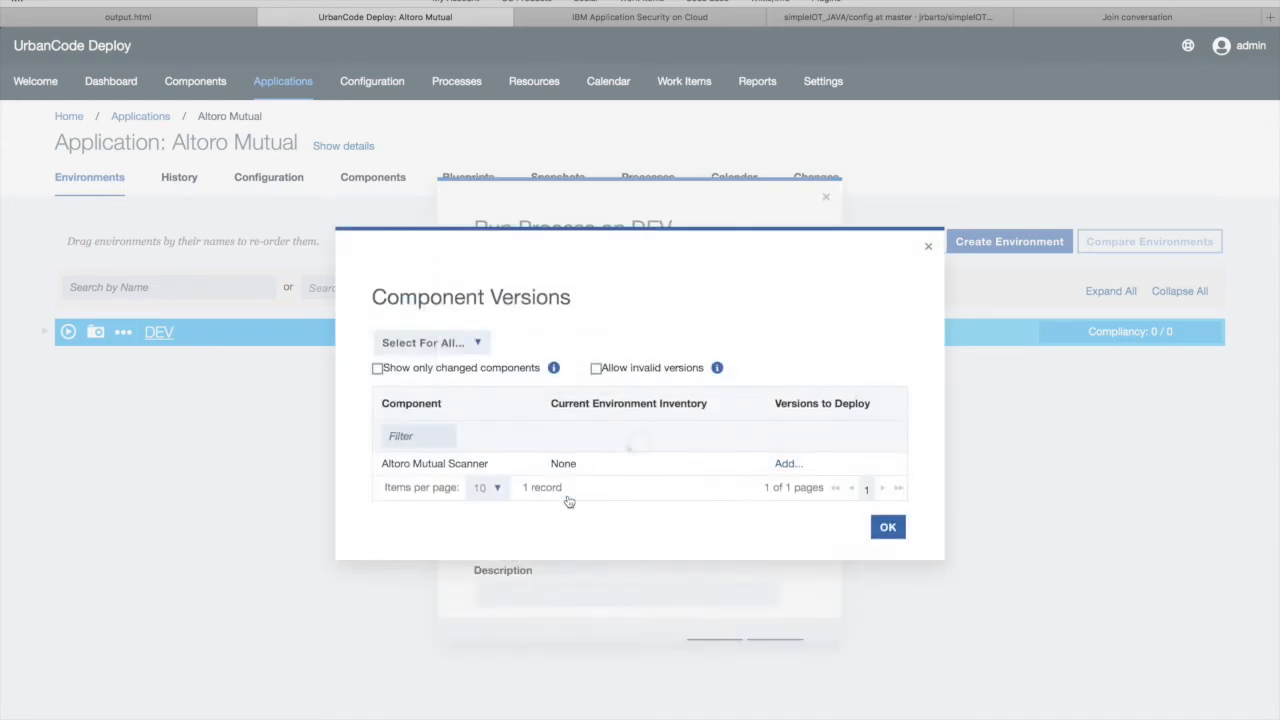
left_click(929, 250)
scroll(737, 434, "up", 1)
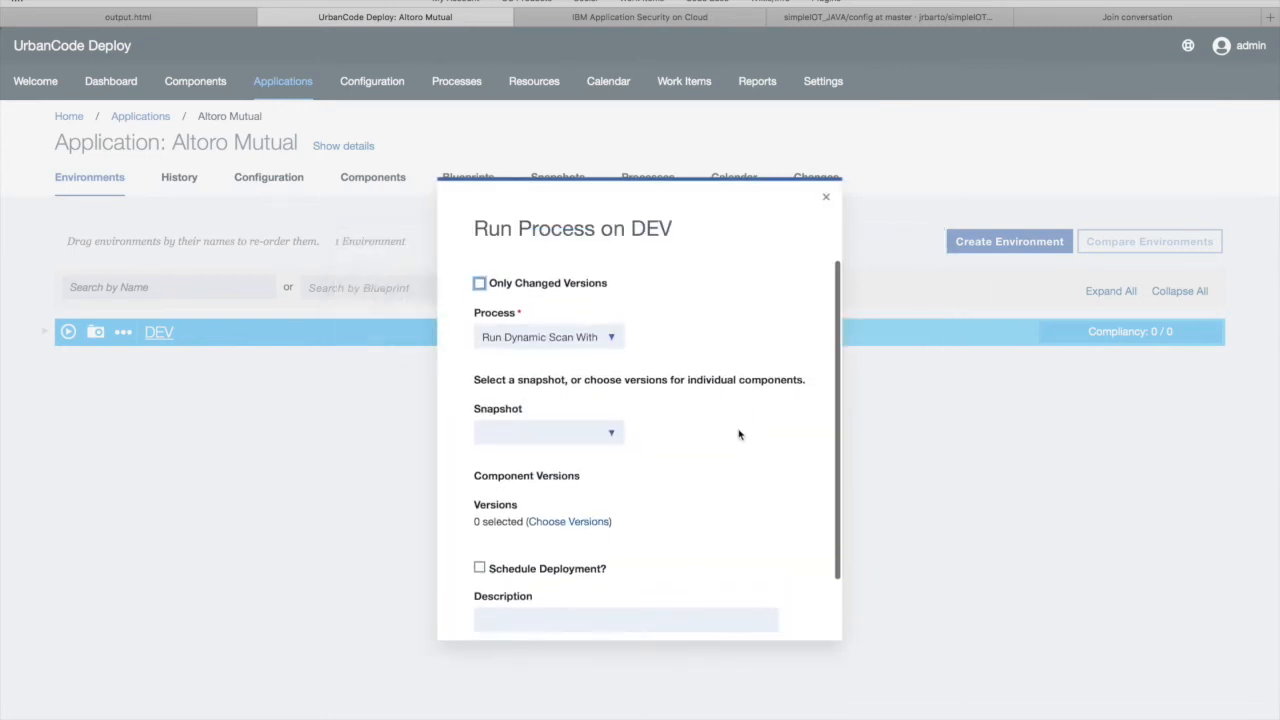
- Choose Run Dynamic Scan as the process for DEV and submit the request
left_click(606, 338)
left_click(543, 394)
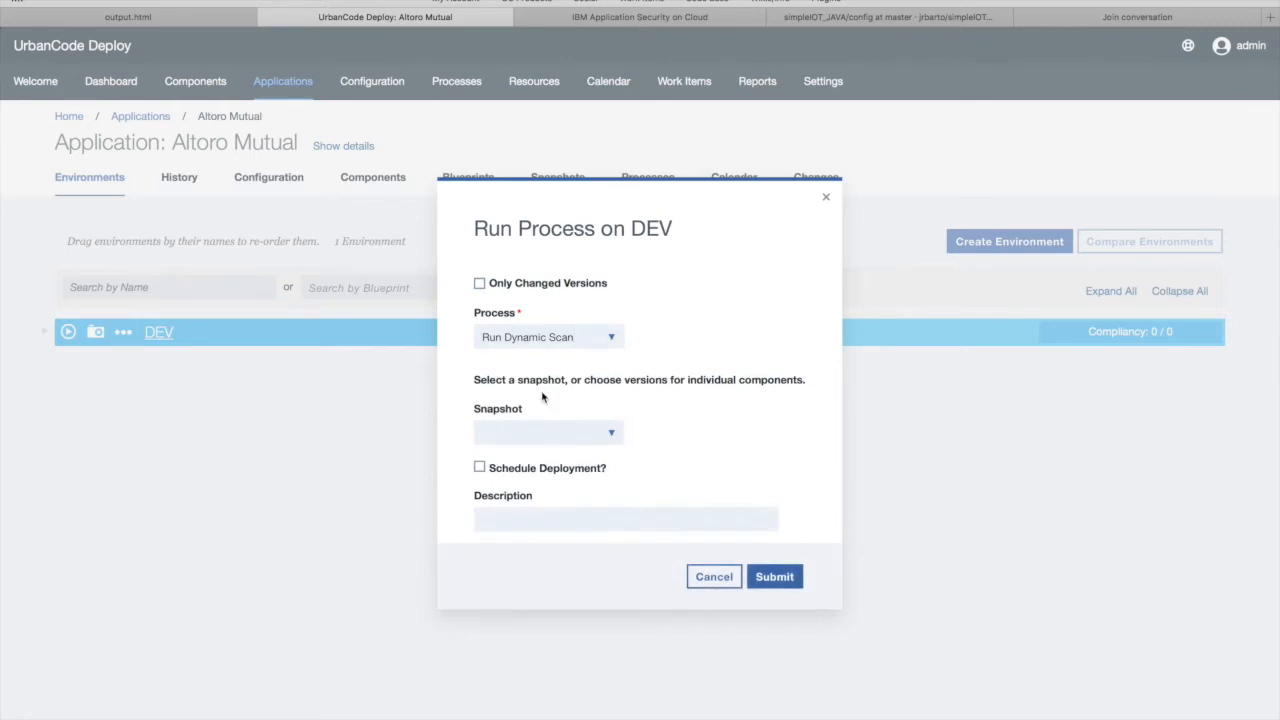
left_click(773, 582)
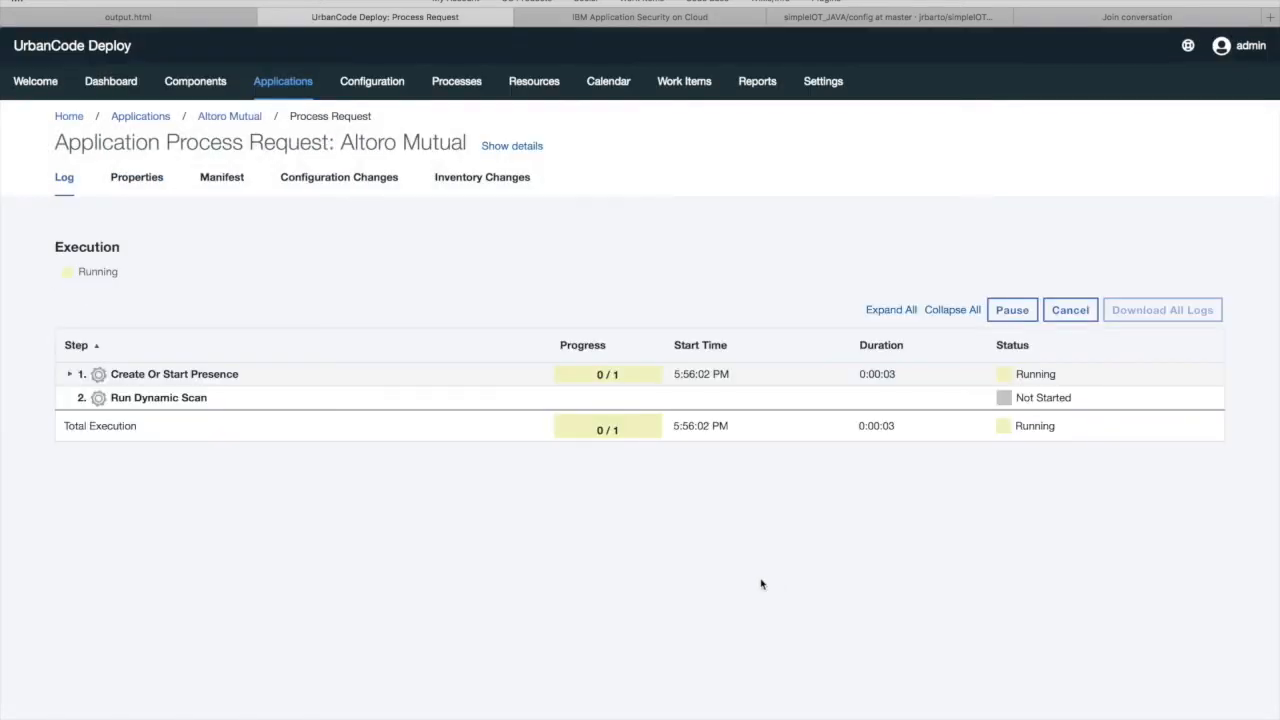
- Expand the Create Or Start Presence execution and examine the startPresence property and presence download lines in Create ASoC Presence's output log
left_click(69, 375)
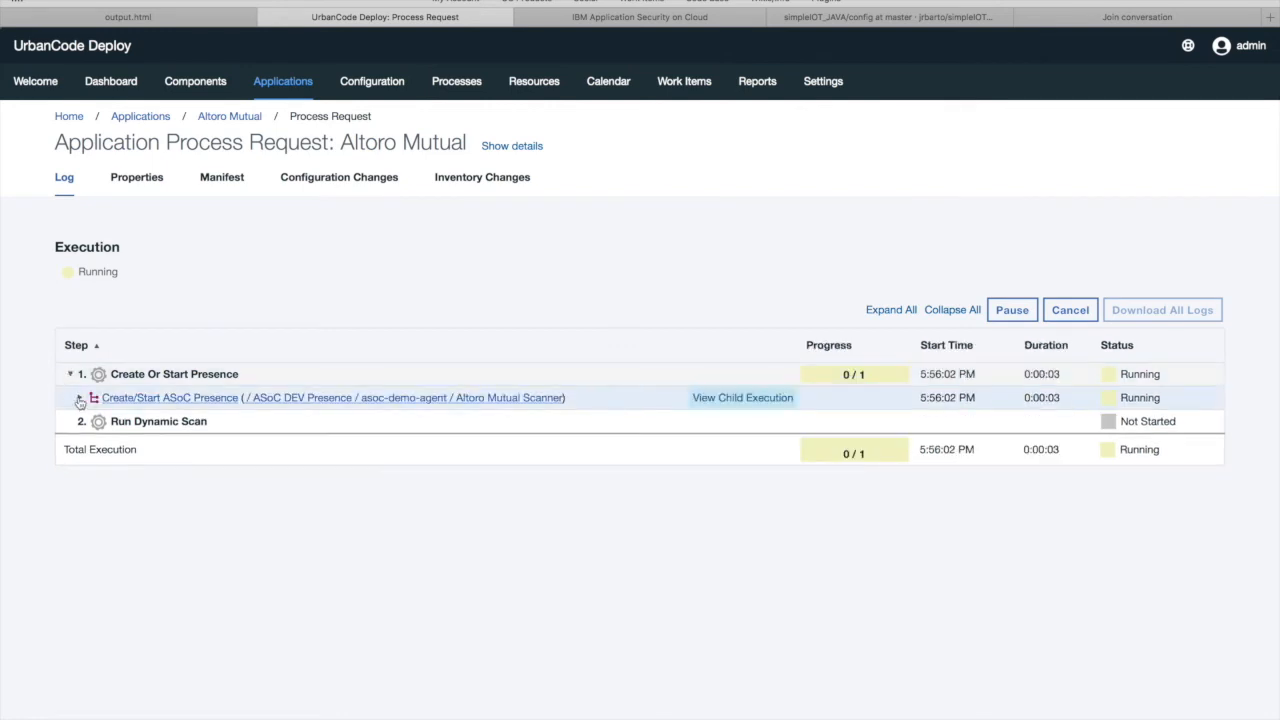
left_click(80, 397)
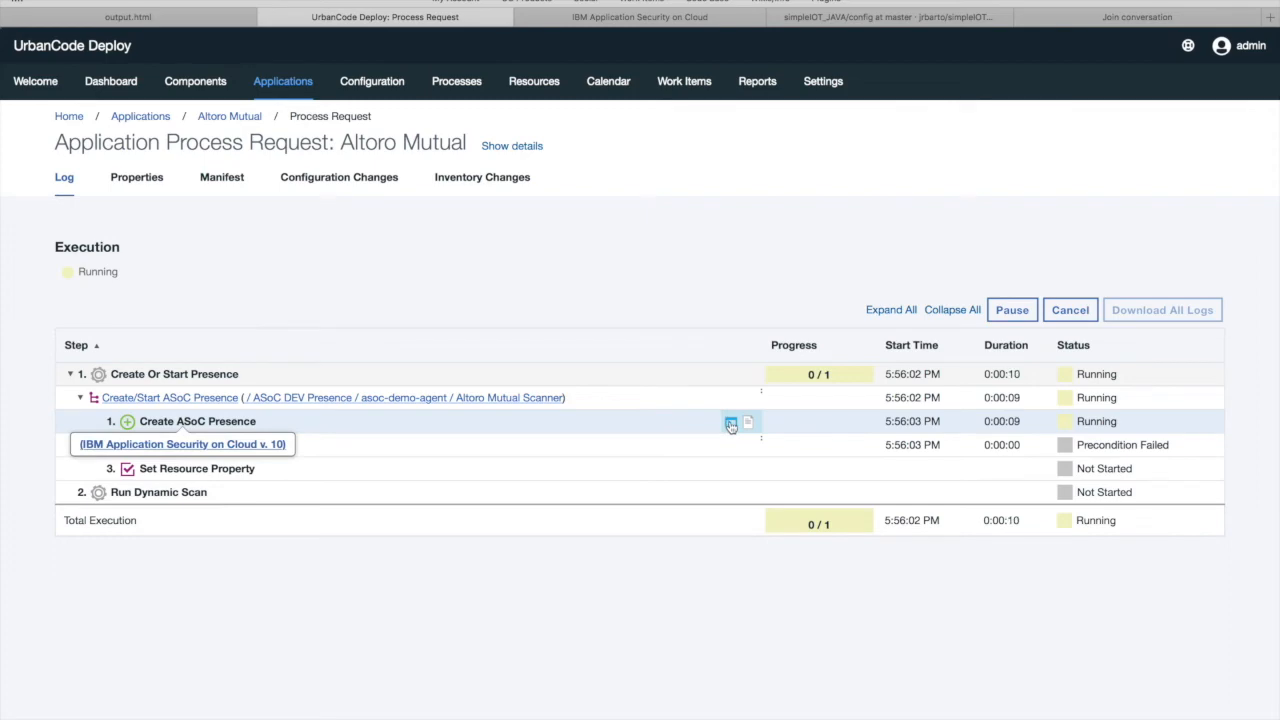
left_click(731, 424)
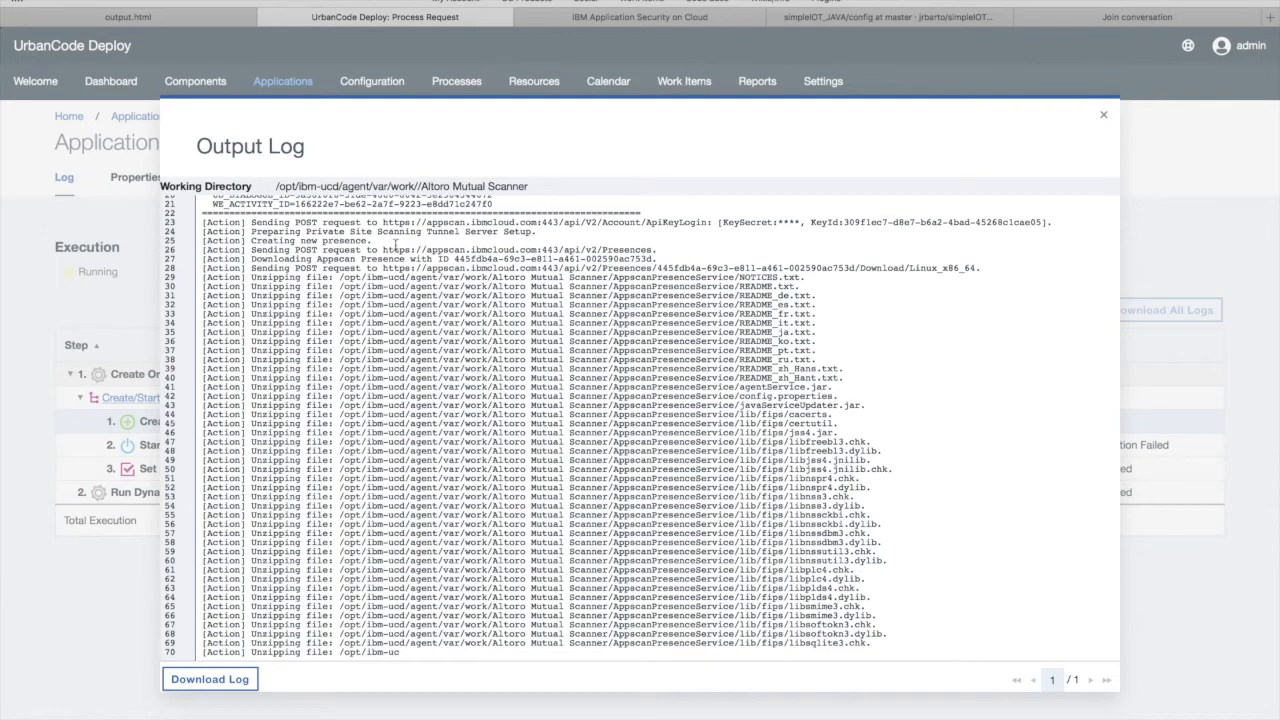
left_click_drag(258, 260, 657, 250)
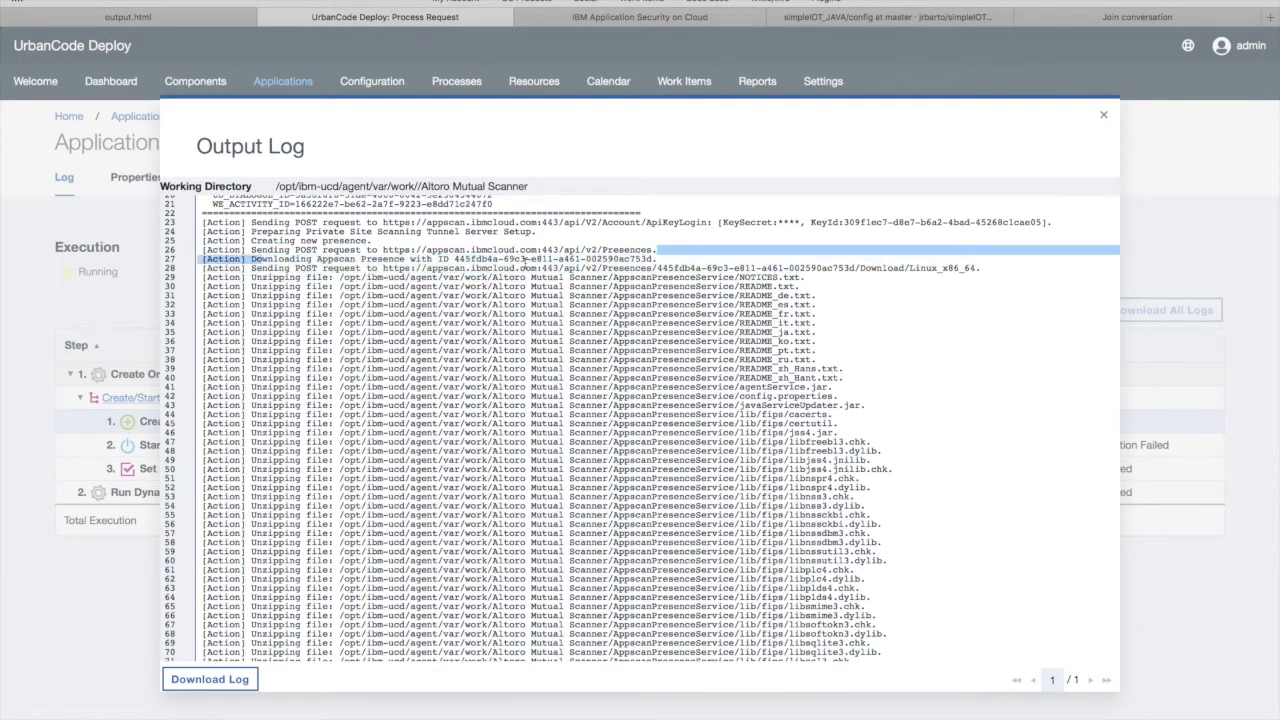
left_click(455, 270)
scroll(455, 270, "up", 5)
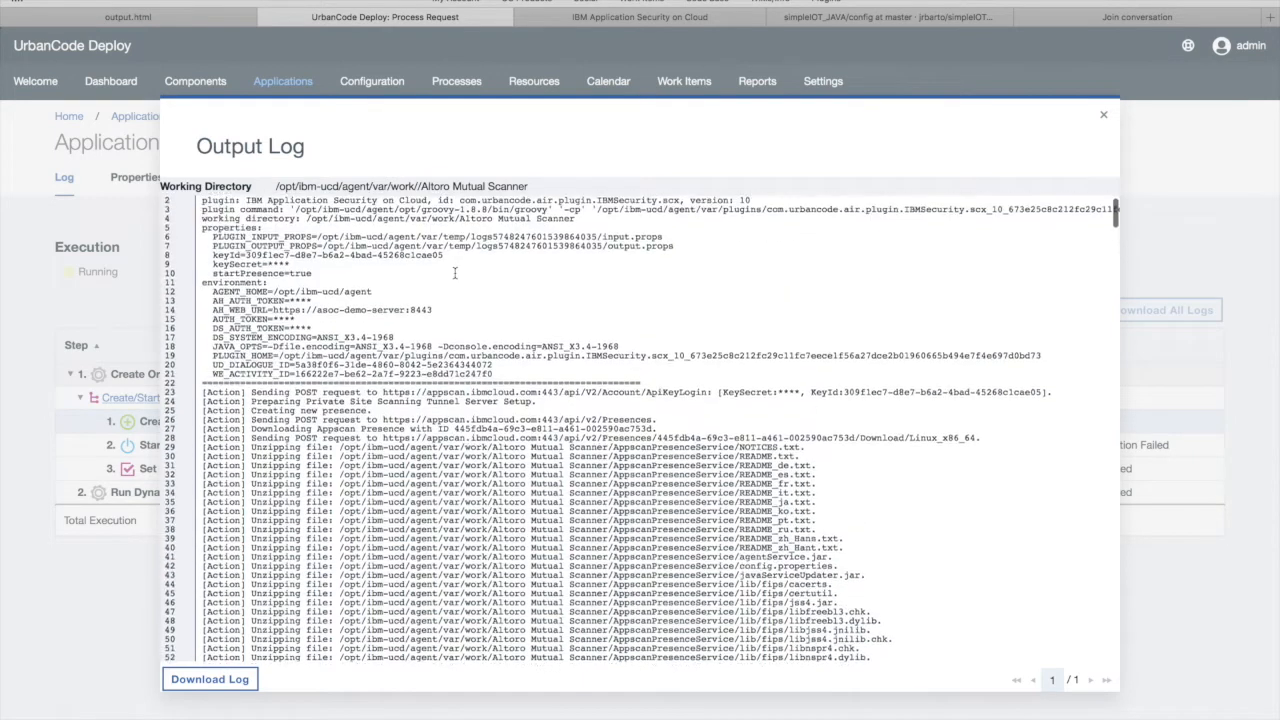
left_click_drag(313, 286, 212, 284)
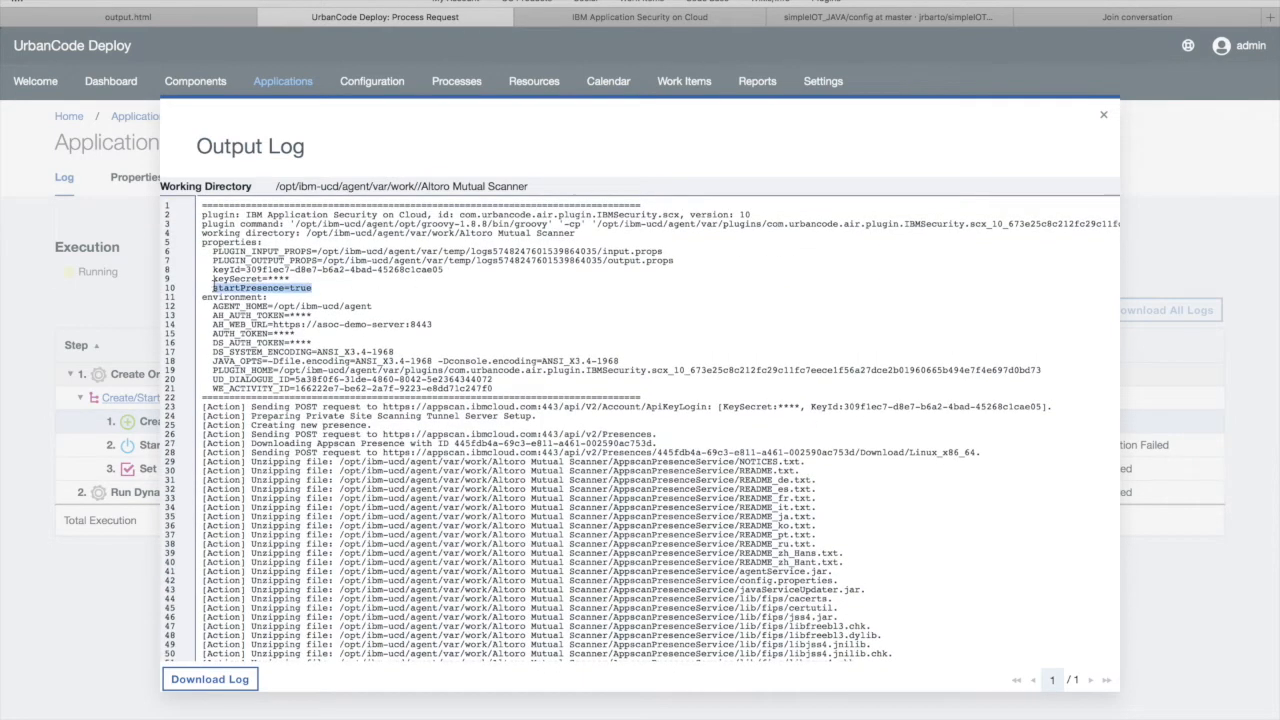
left_click(651, 406)
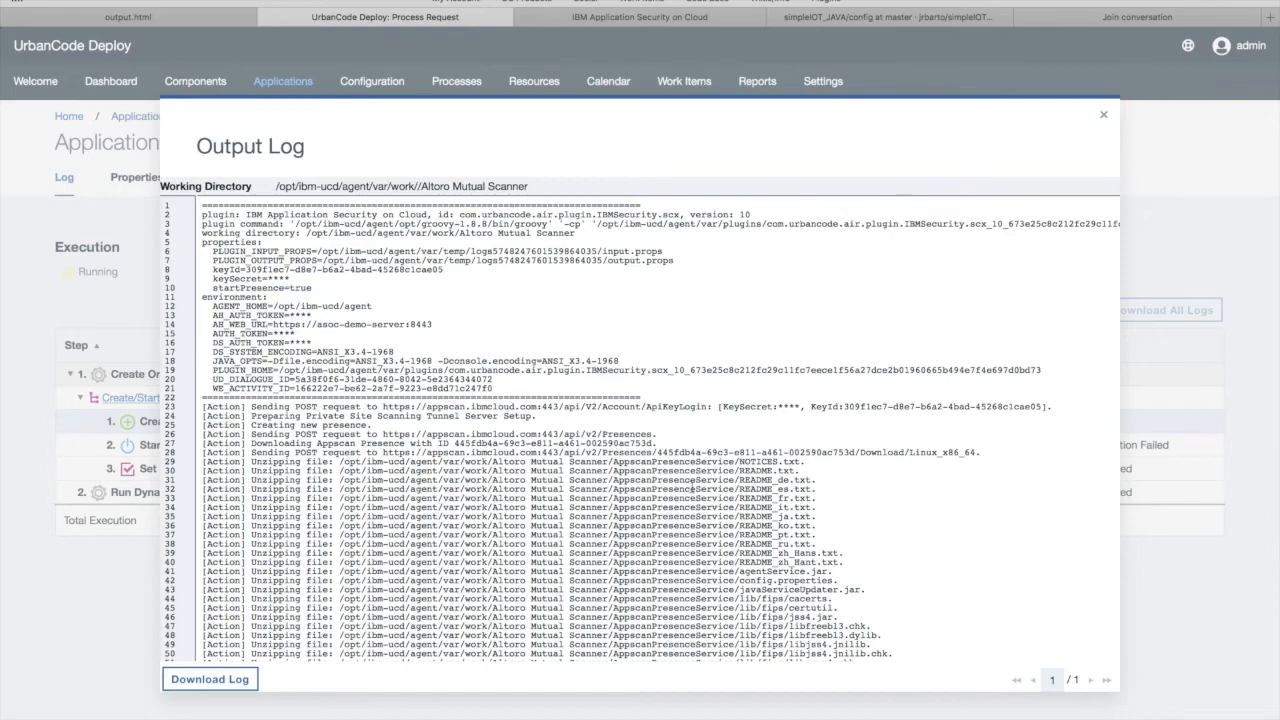
- Follow the Create ASoC Presence output log through to its last lines and close it
scroll(728, 506, "down", 20)
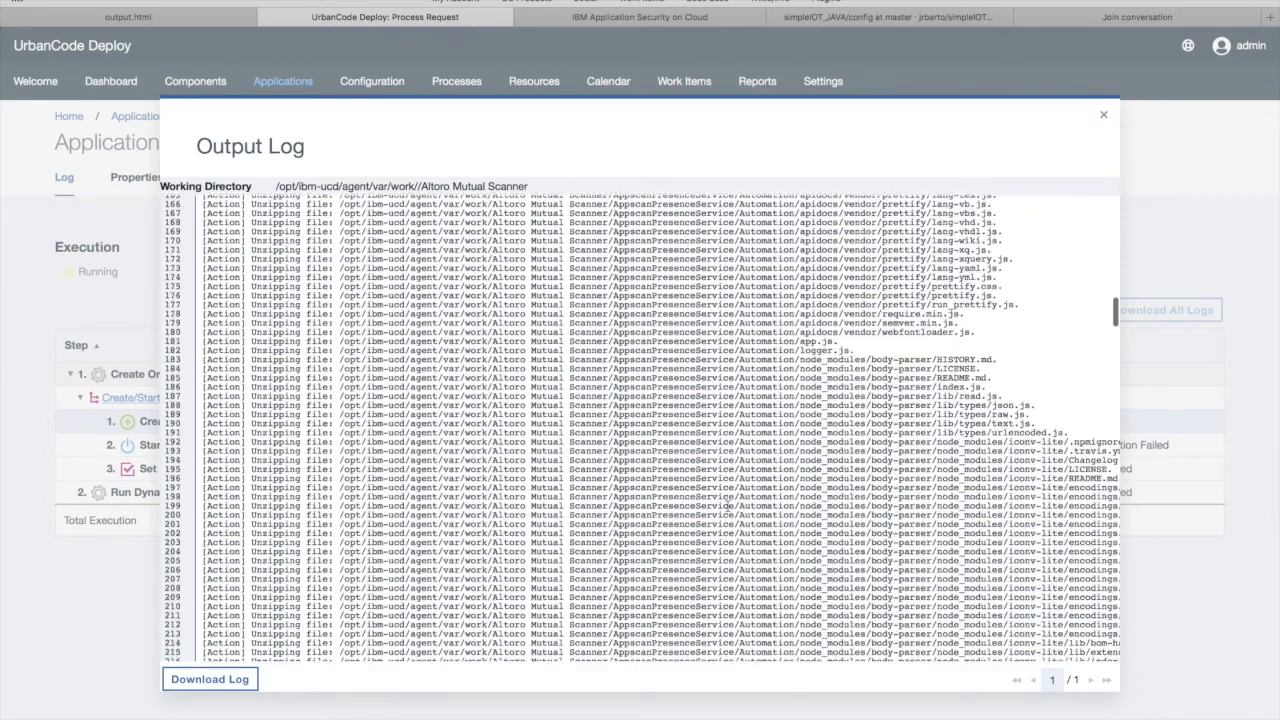
scroll(728, 506, "up", 3)
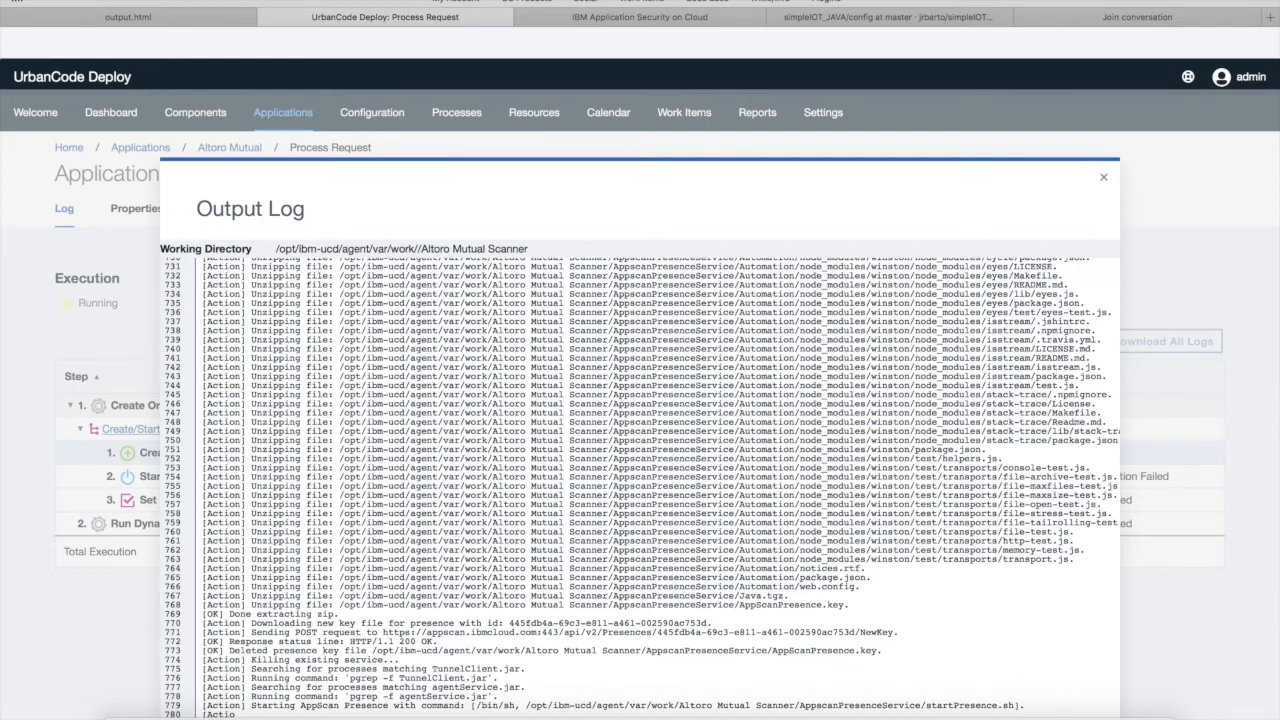
scroll(913, 631, "down", 2)
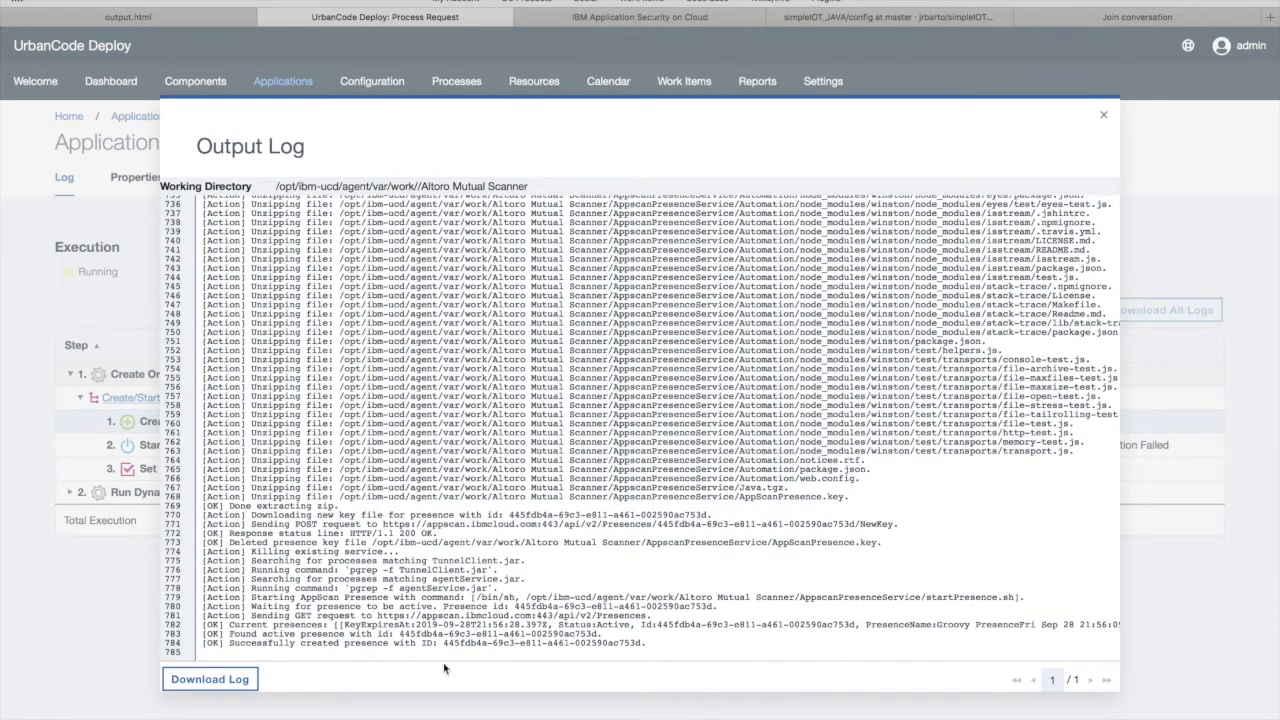
left_click(1104, 116)
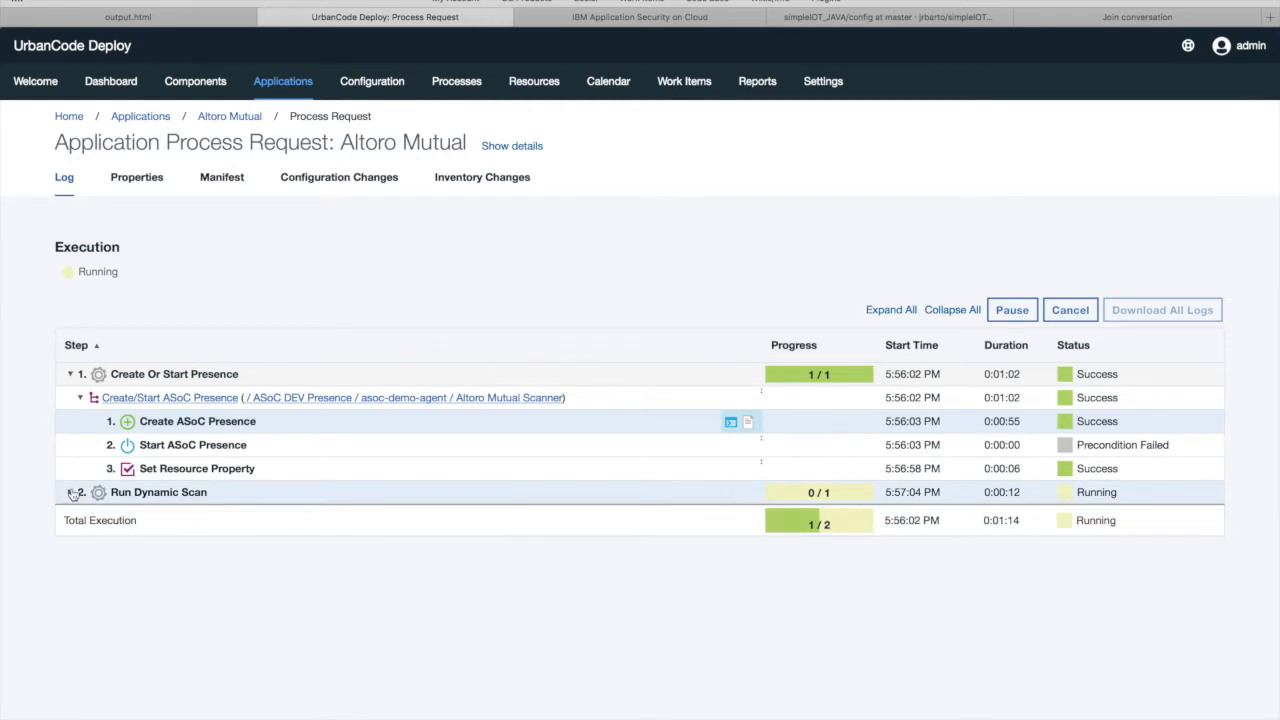
- Expand the Run Dynamic Scan execution and check the PresenceId output property of the Create ASoC Presence step
left_click(70, 492)
left_click(80, 516)
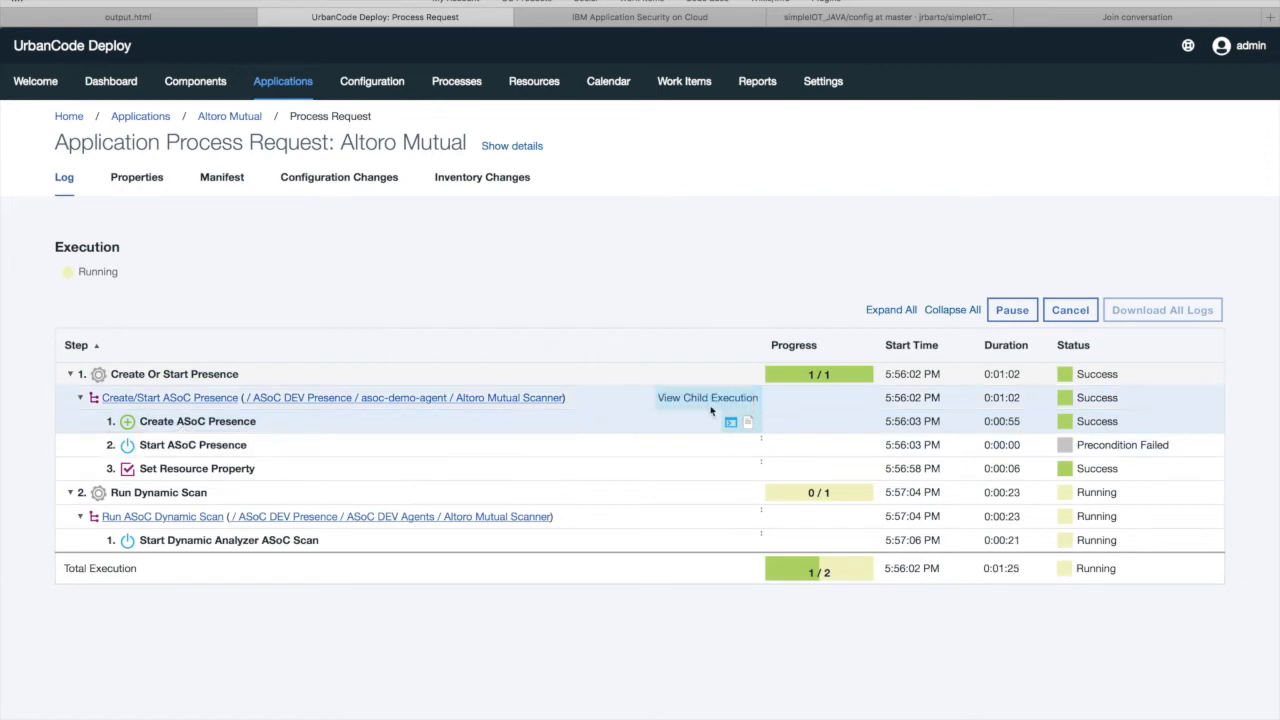
left_click(748, 422)
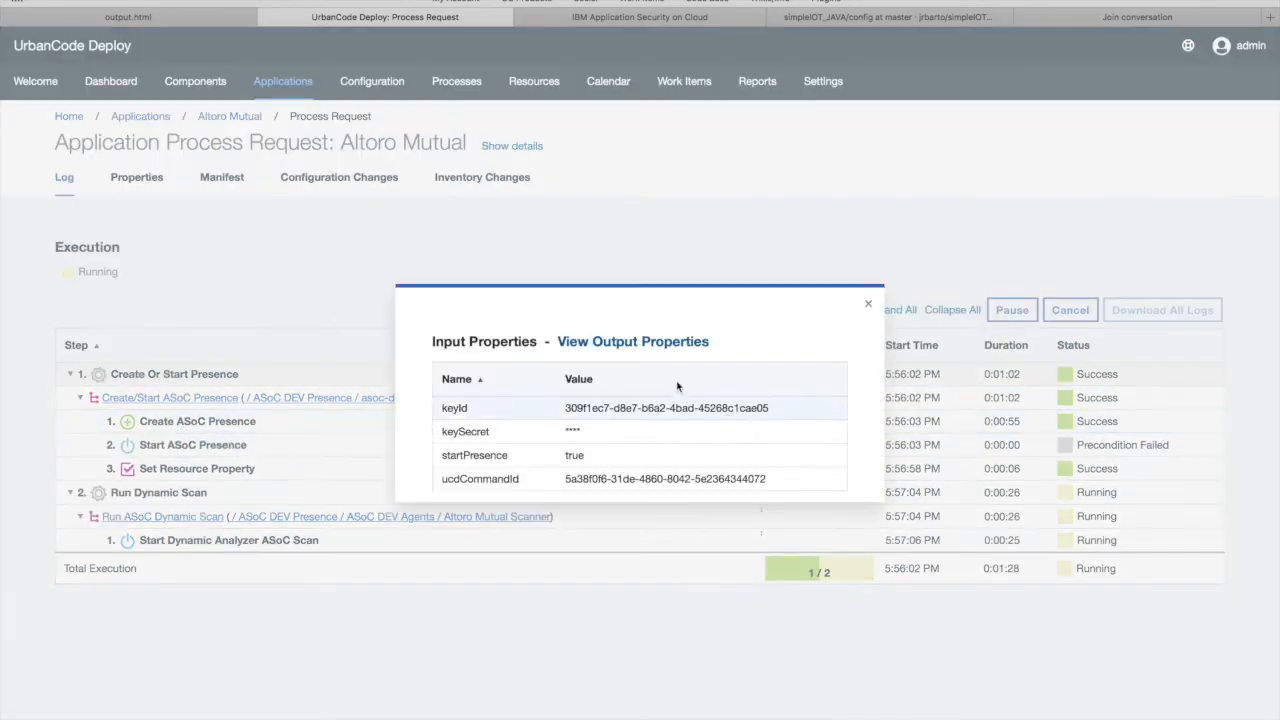
left_click(615, 341)
left_click_drag(442, 462, 517, 460)
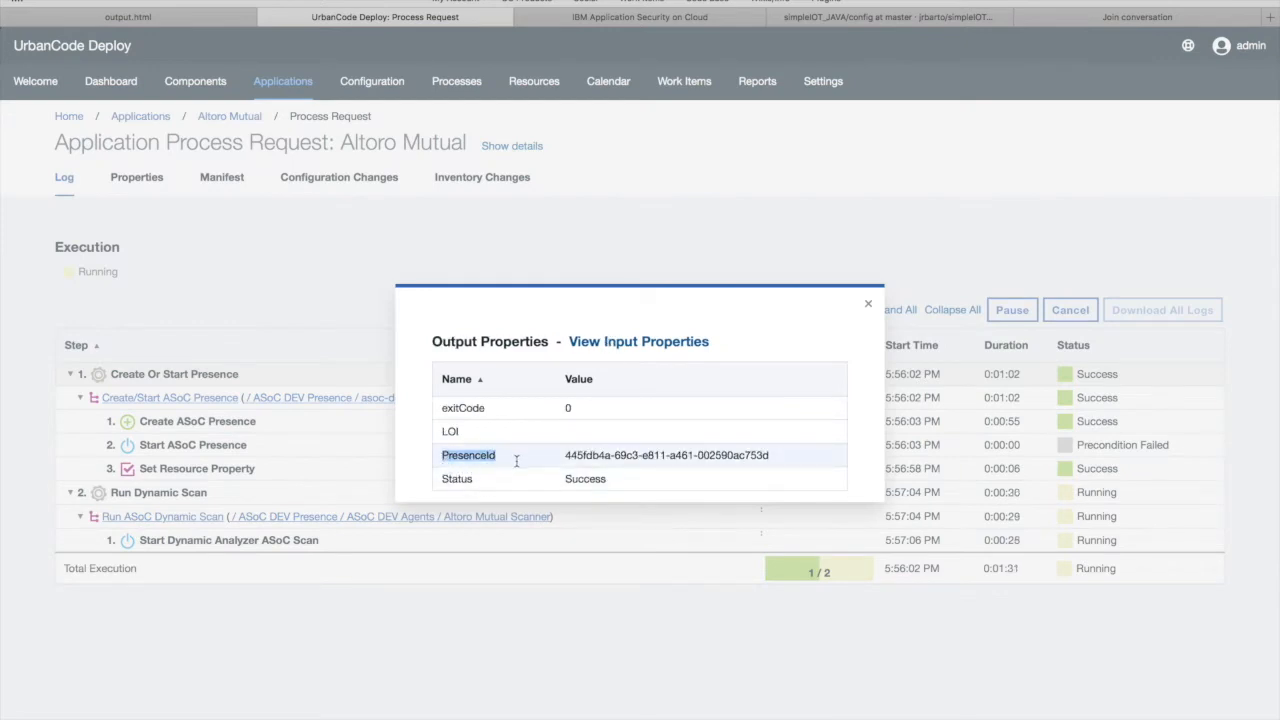
left_click_drag(798, 462, 562, 458)
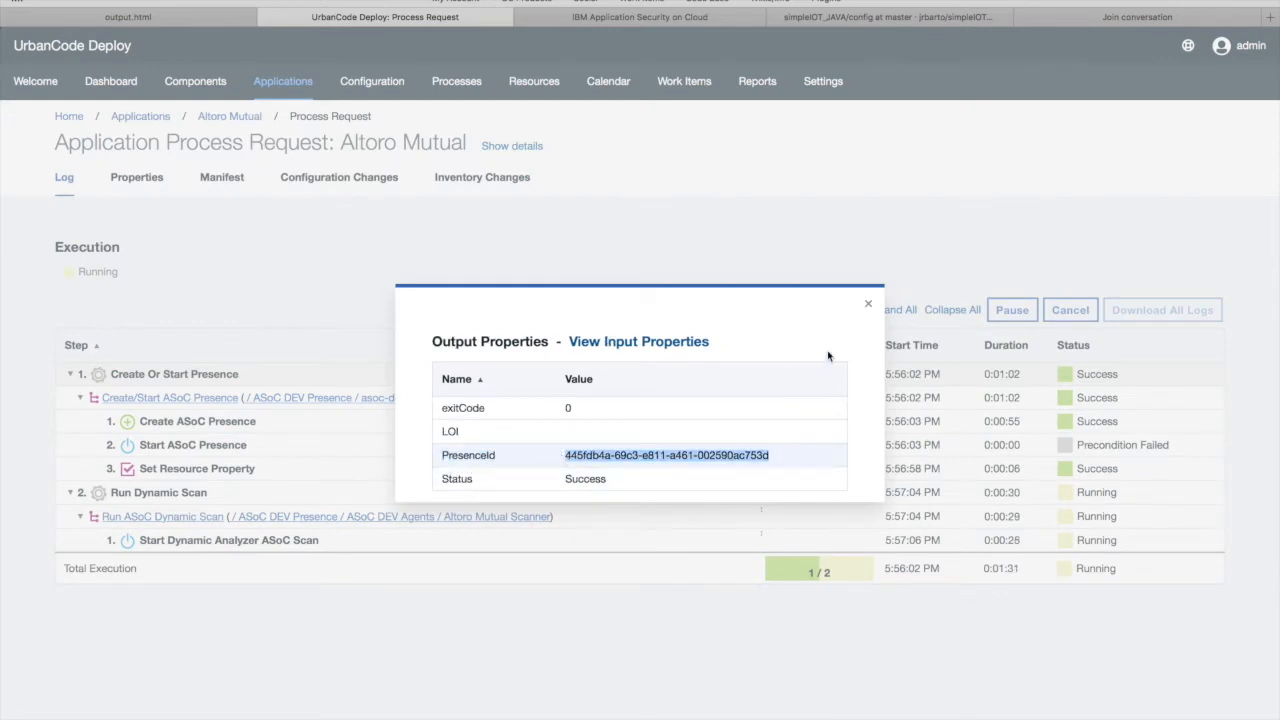
left_click(868, 305)
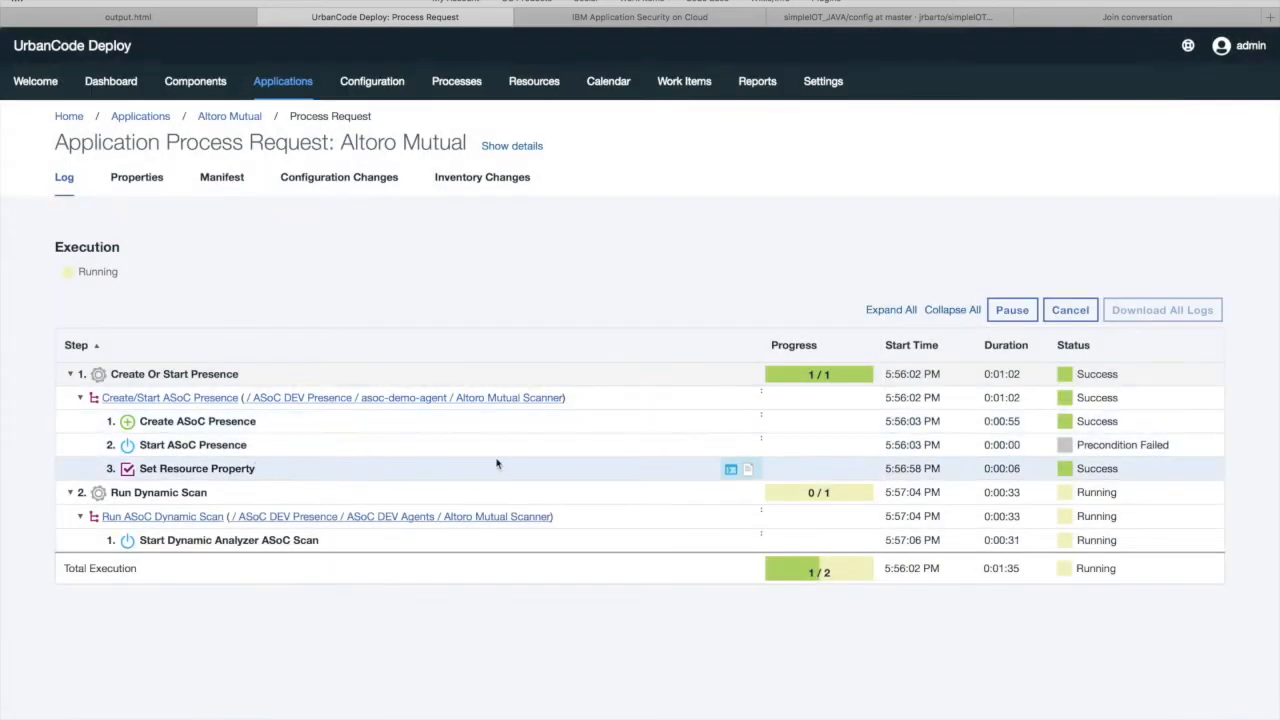
- Open the resource properties of ASoC DEV Presence and check the updated asoc.presenceId value
left_click(540, 90)
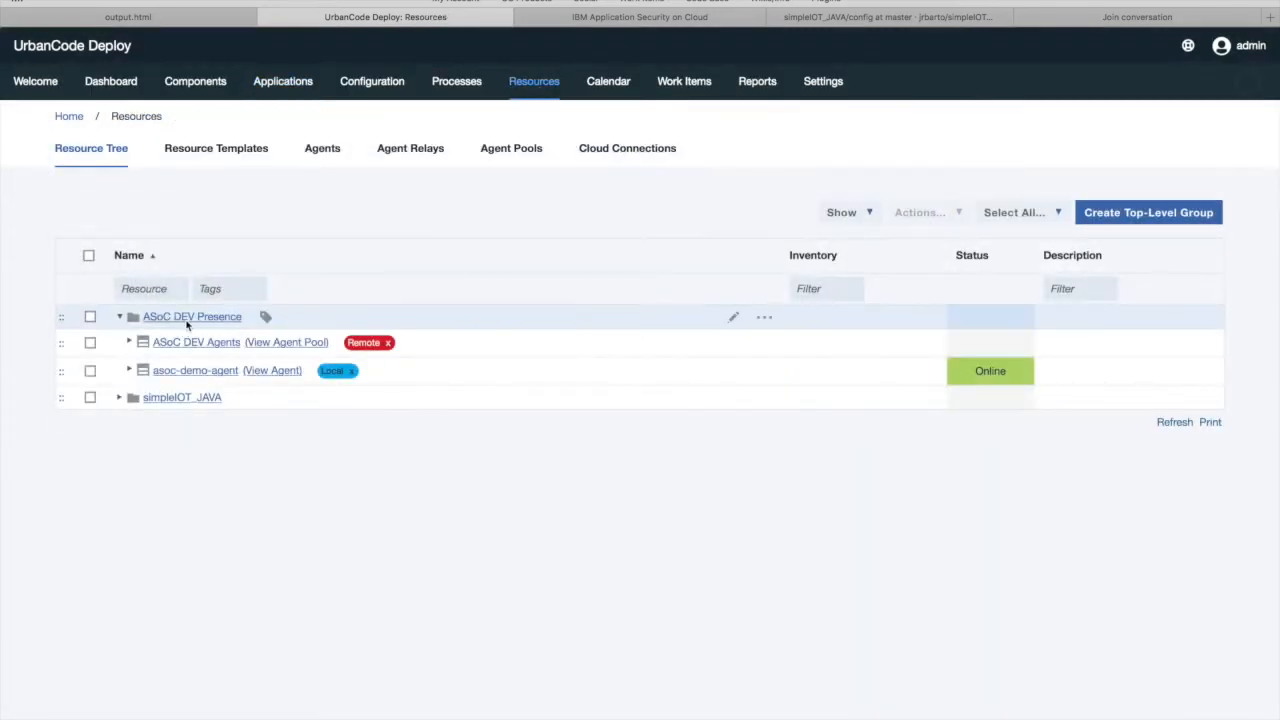
left_click(186, 316)
left_click(295, 194)
left_click(124, 286)
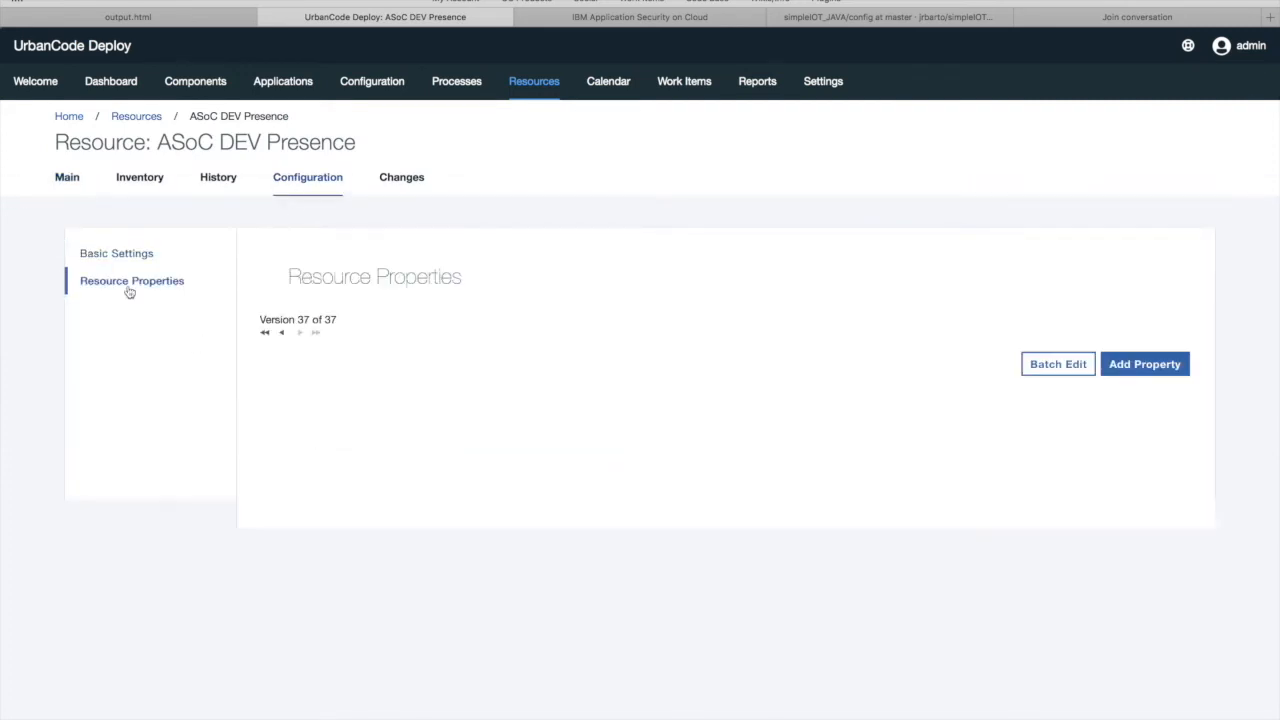
left_click_drag(606, 502, 396, 500)
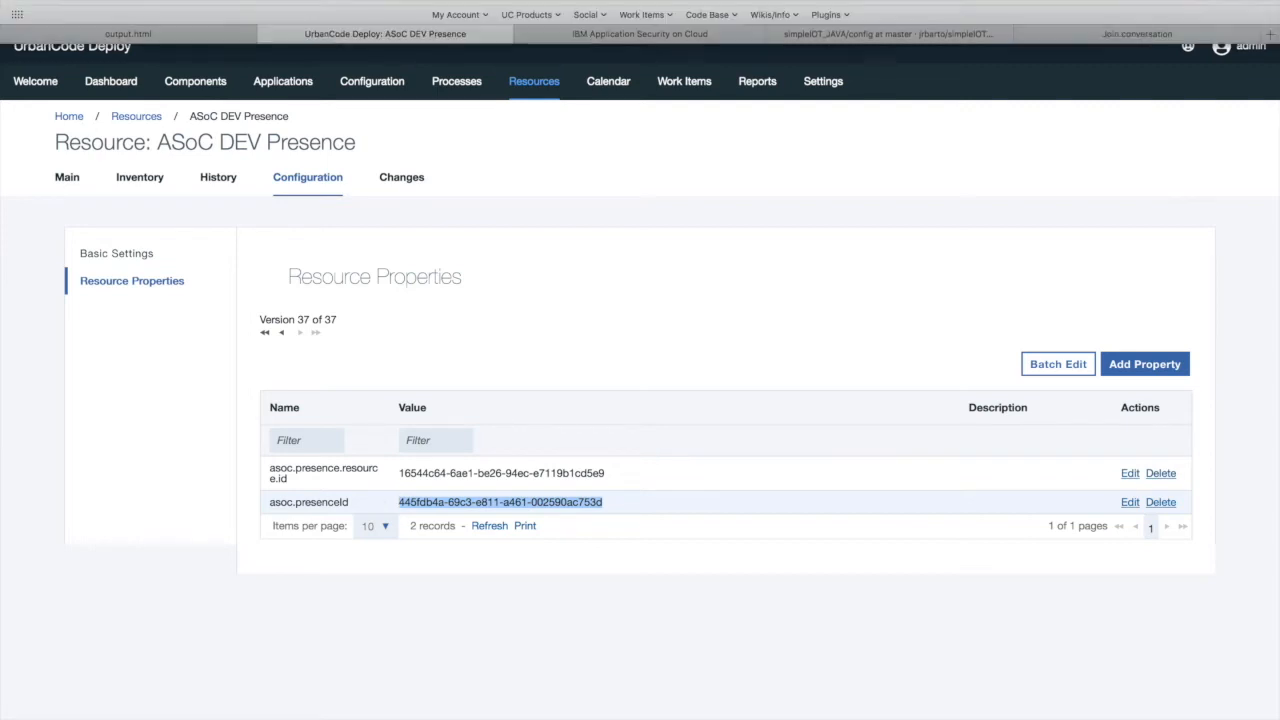
- Return to the running process request and open the output log of Run Dynamic Scan's Start Dynamic Analyzer ASoC Scan step
left_click(68, 1)
left_click(68, 1)
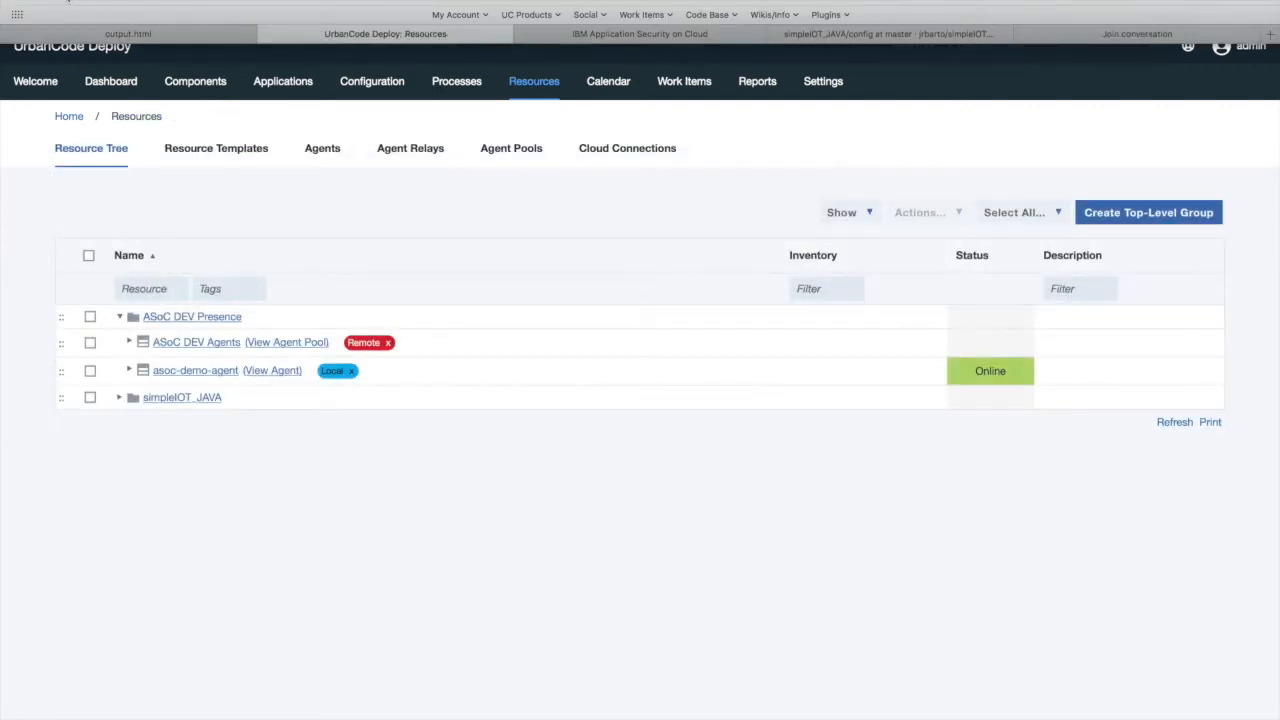
left_click(68, 1)
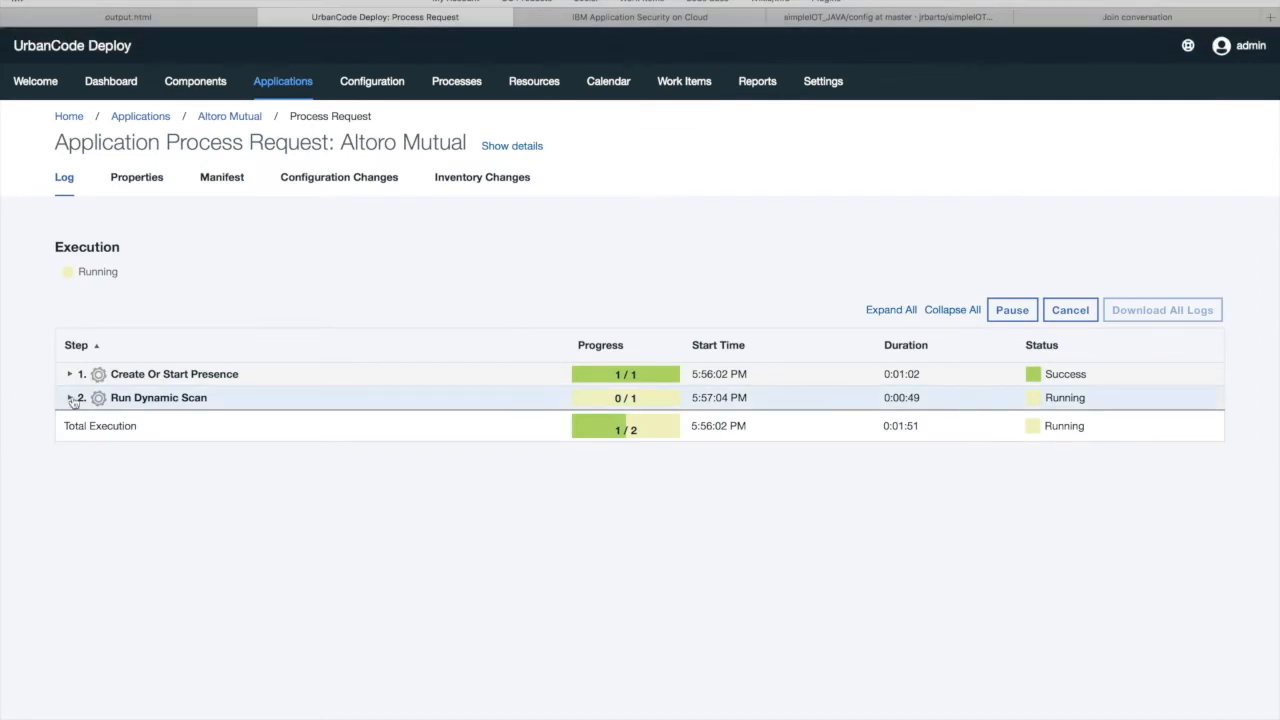
left_click(70, 398)
left_click(80, 421)
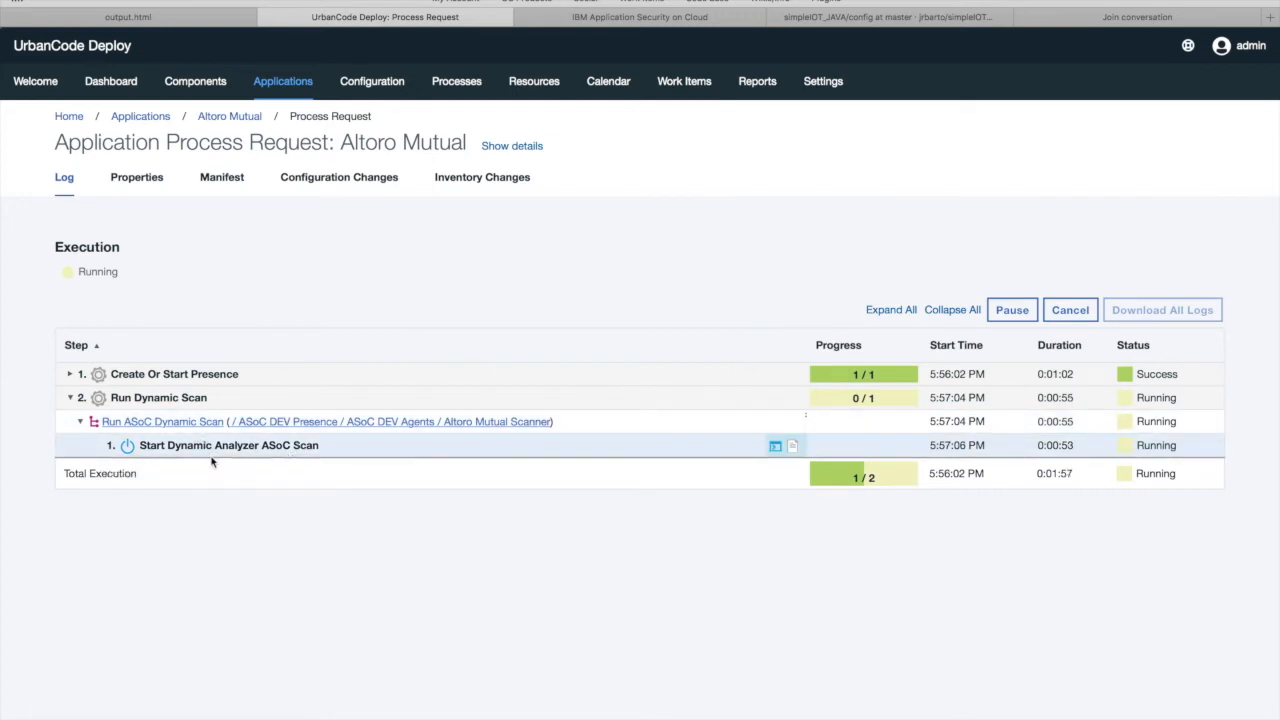
mouse_move(223, 456)
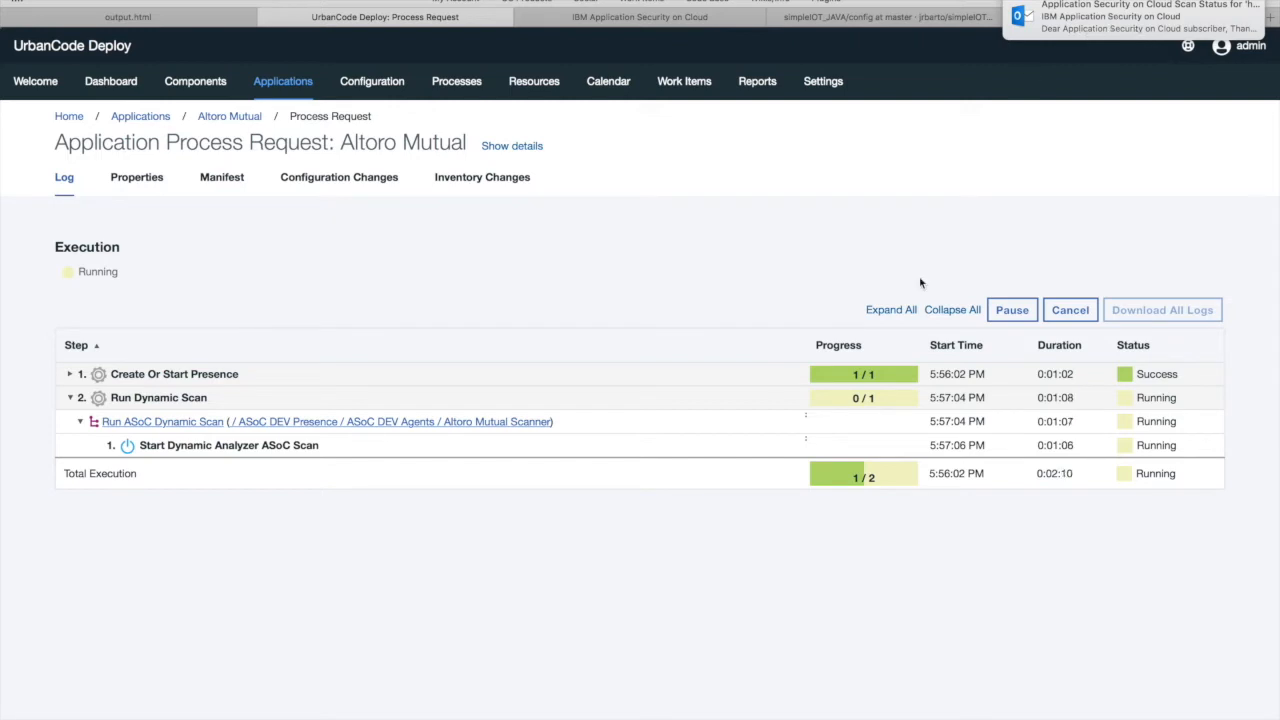
left_click(778, 454)
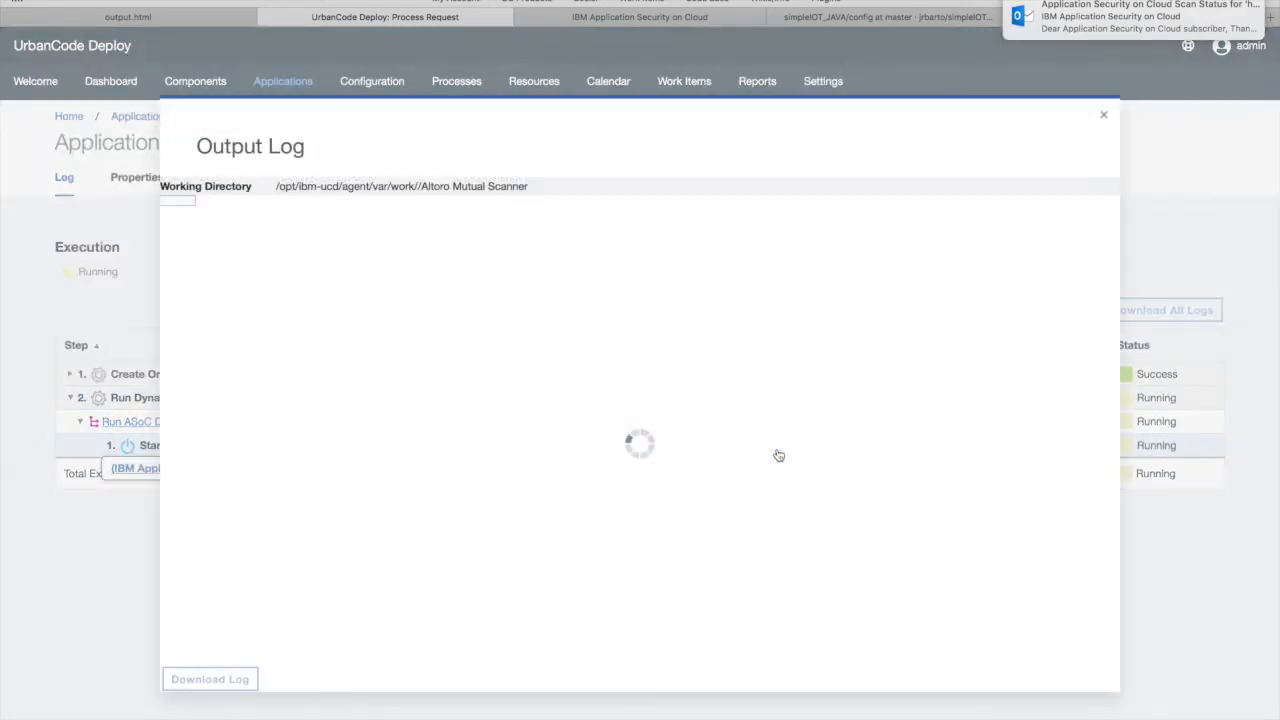
- Read the running scan step's output log, including the presence check and the scan start lines, and close it
scroll(505, 480, "down", 1)
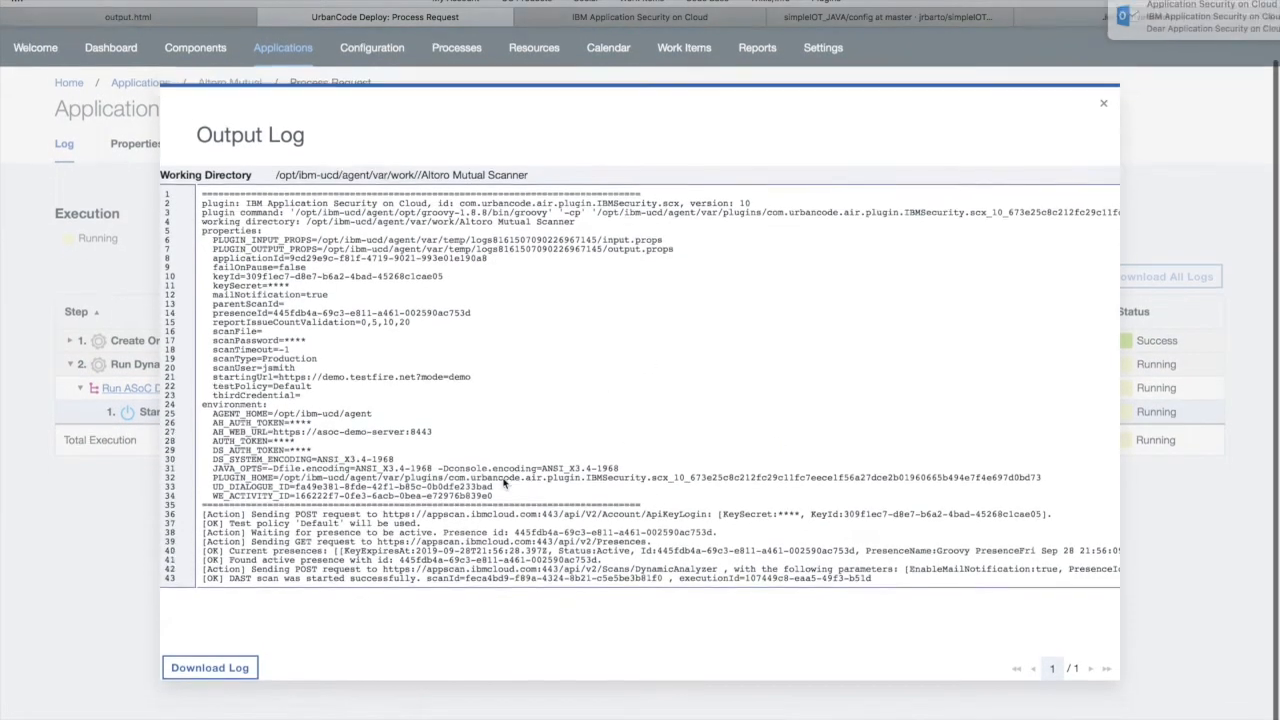
scroll(505, 483, "up", 1)
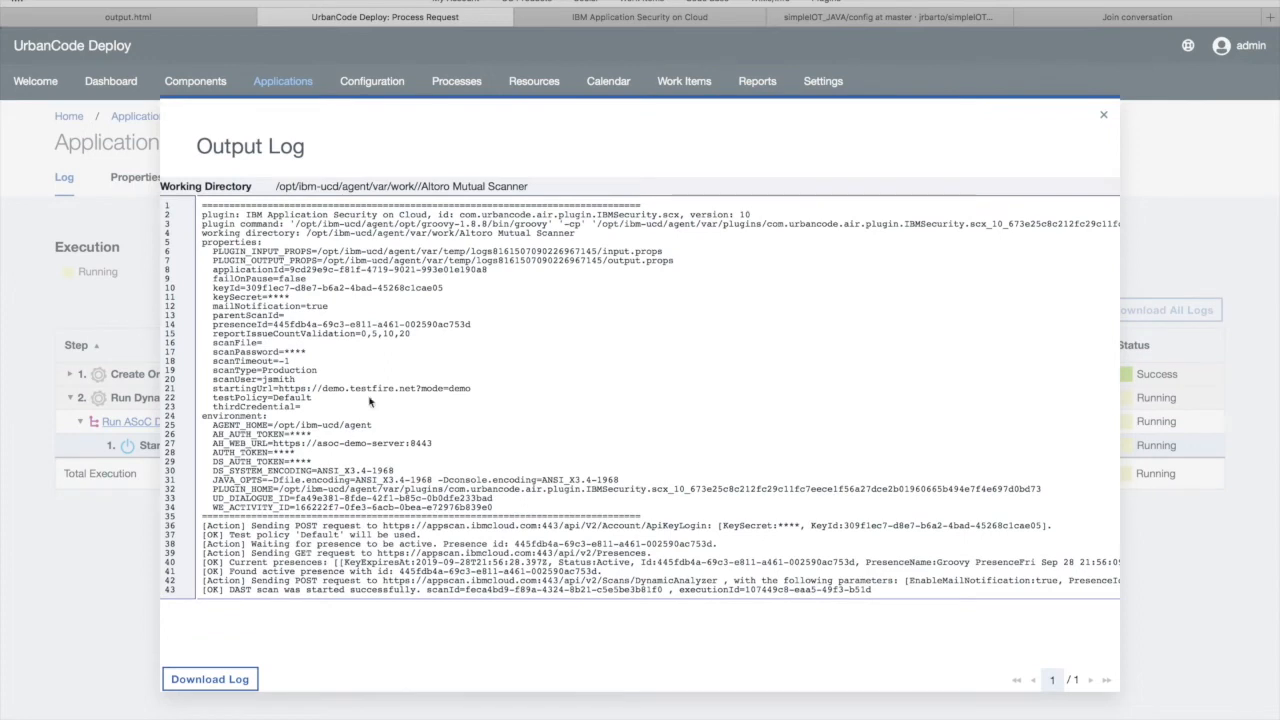
left_click_drag(232, 590, 203, 590)
left_click(883, 593)
left_click_drag(883, 593, 563, 568)
left_click(565, 568)
left_click(1104, 116)
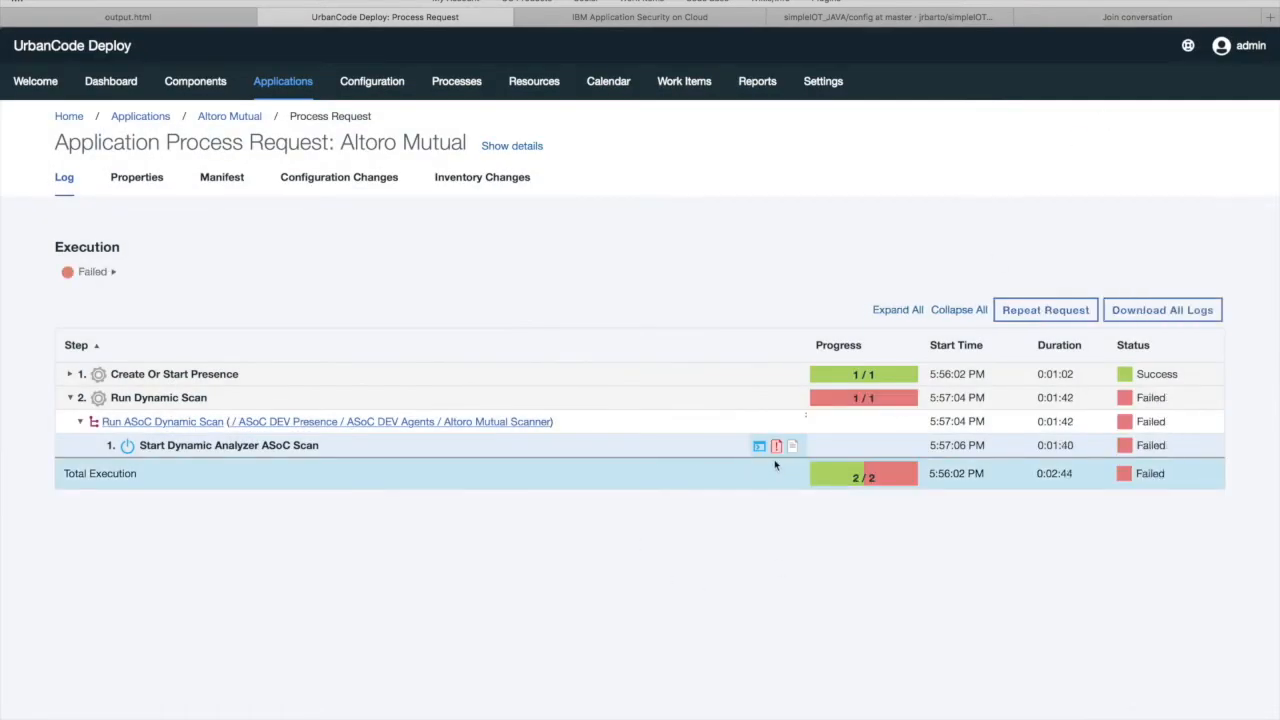
- Reopen the Start Dynamic Analyzer ASoC Scan output log and check the report download lines and the reportIssueCountValidation property
left_click(759, 447)
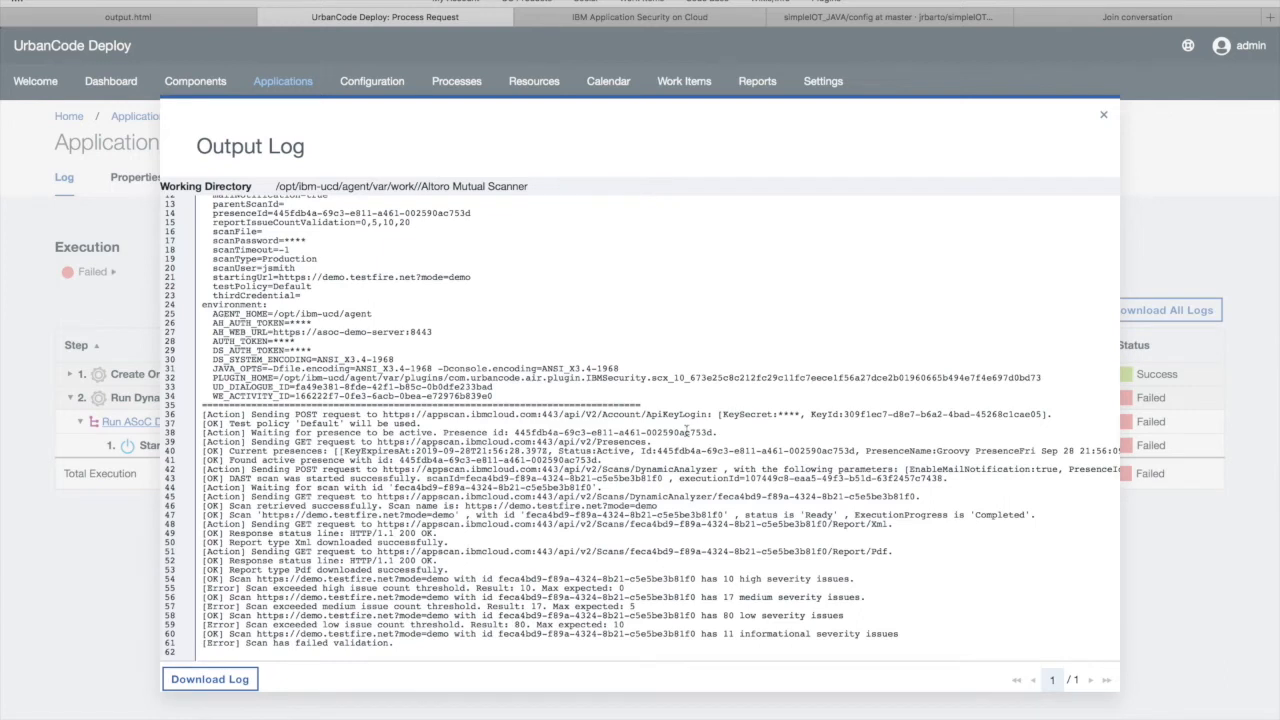
left_click_drag(440, 562, 236, 570)
left_click(236, 571)
scroll(470, 460, "up", 2)
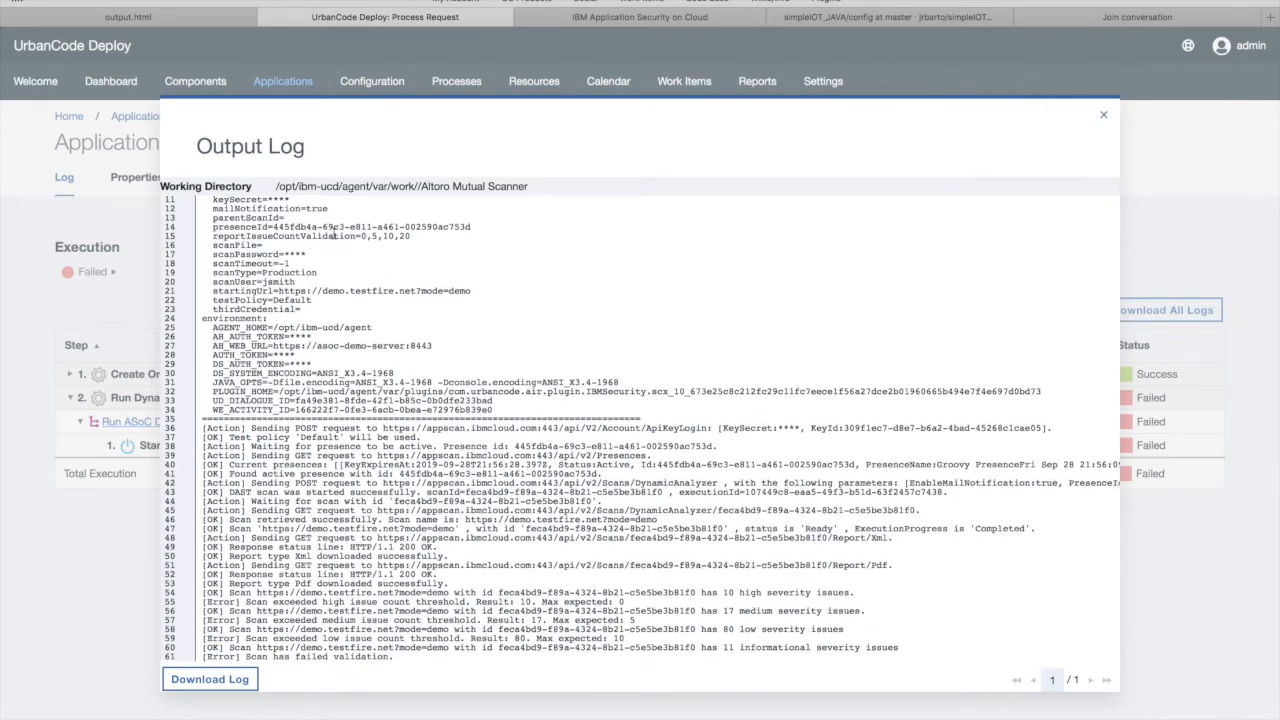
left_click_drag(411, 236, 356, 236)
left_click(364, 236)
double_click(391, 237)
triple_click(405, 237)
left_click(403, 237)
- Compare the high, medium, low and informational issue results with their thresholds at the end of the log, and close it
scroll(720, 512, "down", 1)
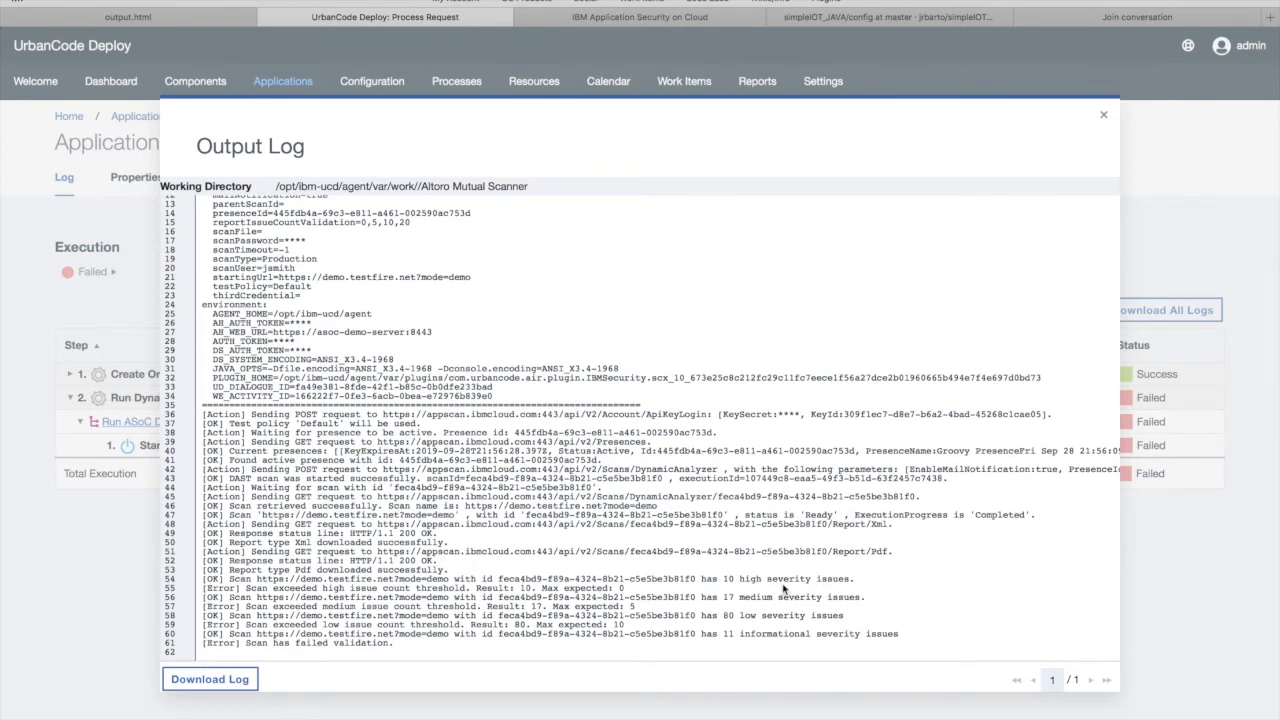
left_click_drag(723, 597, 730, 628)
left_click(728, 636)
left_click_drag(827, 614, 558, 590)
left_click(728, 615)
left_click(1104, 115)
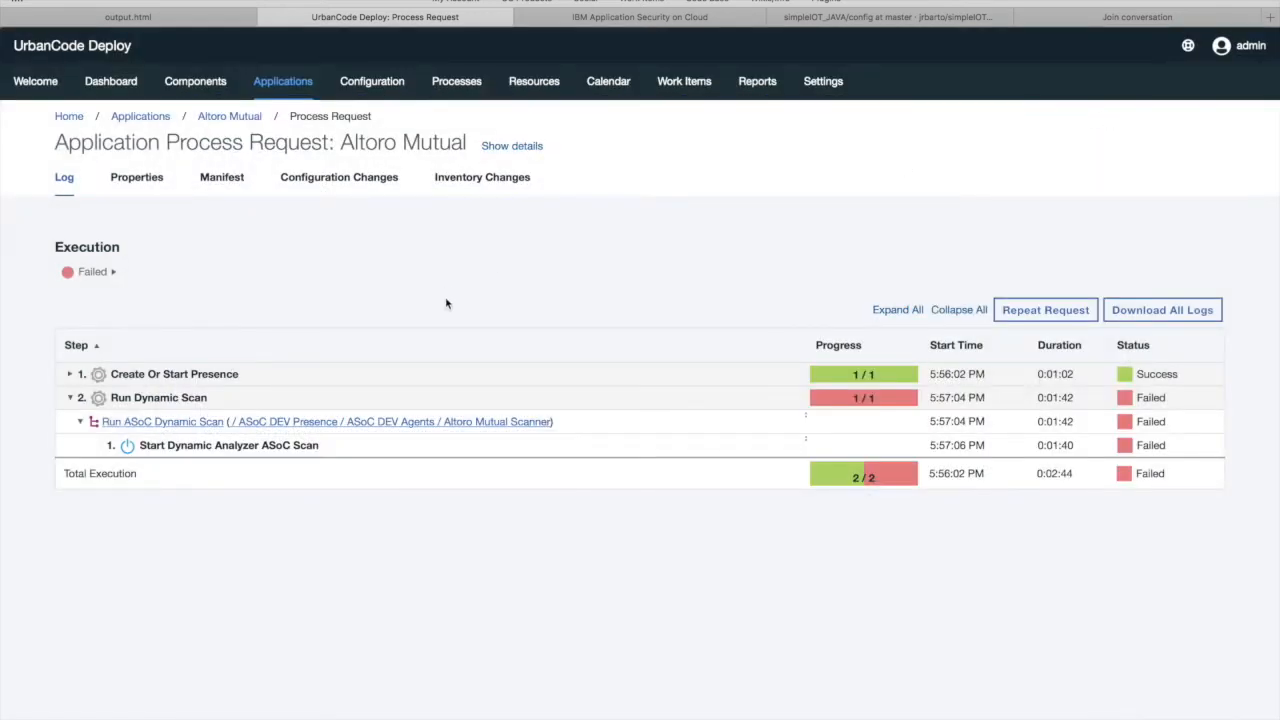
mouse_move(751, 447)
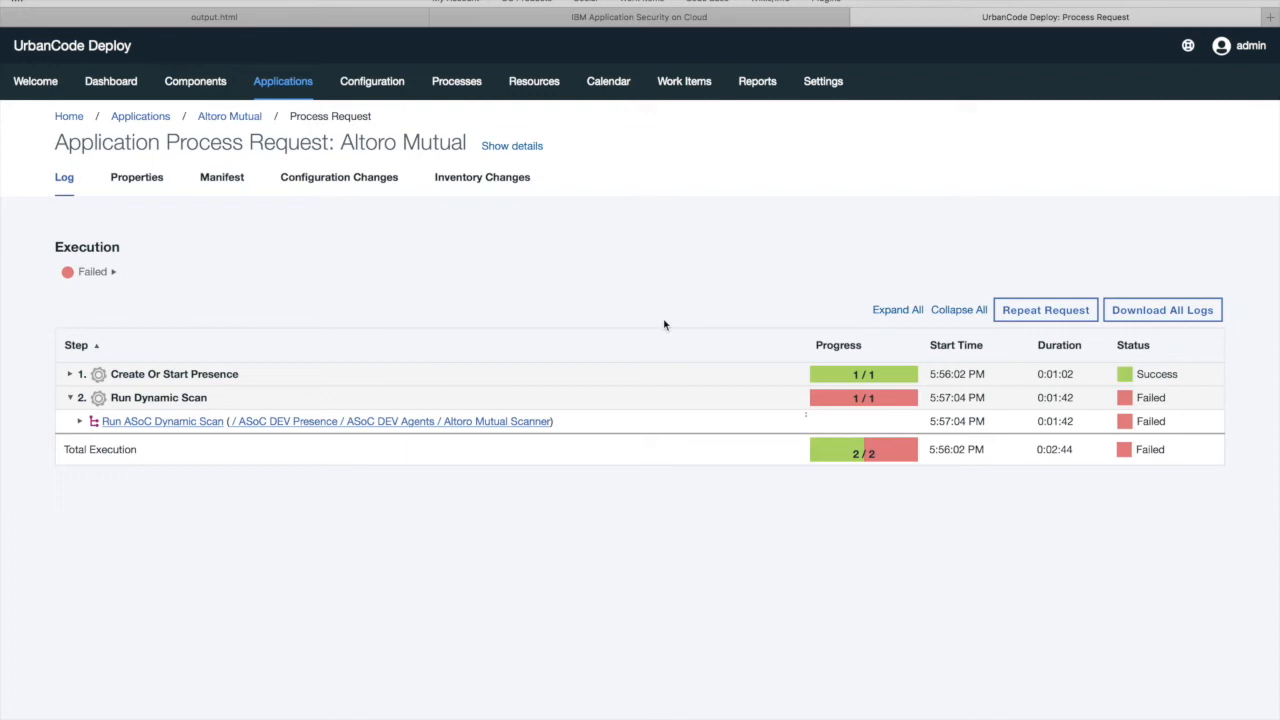
- Open the configuration of Altoro Mutual Scanner's Run ASoC Dynamic Scan With File process and view the available process types without changing the selection
left_click(199, 81)
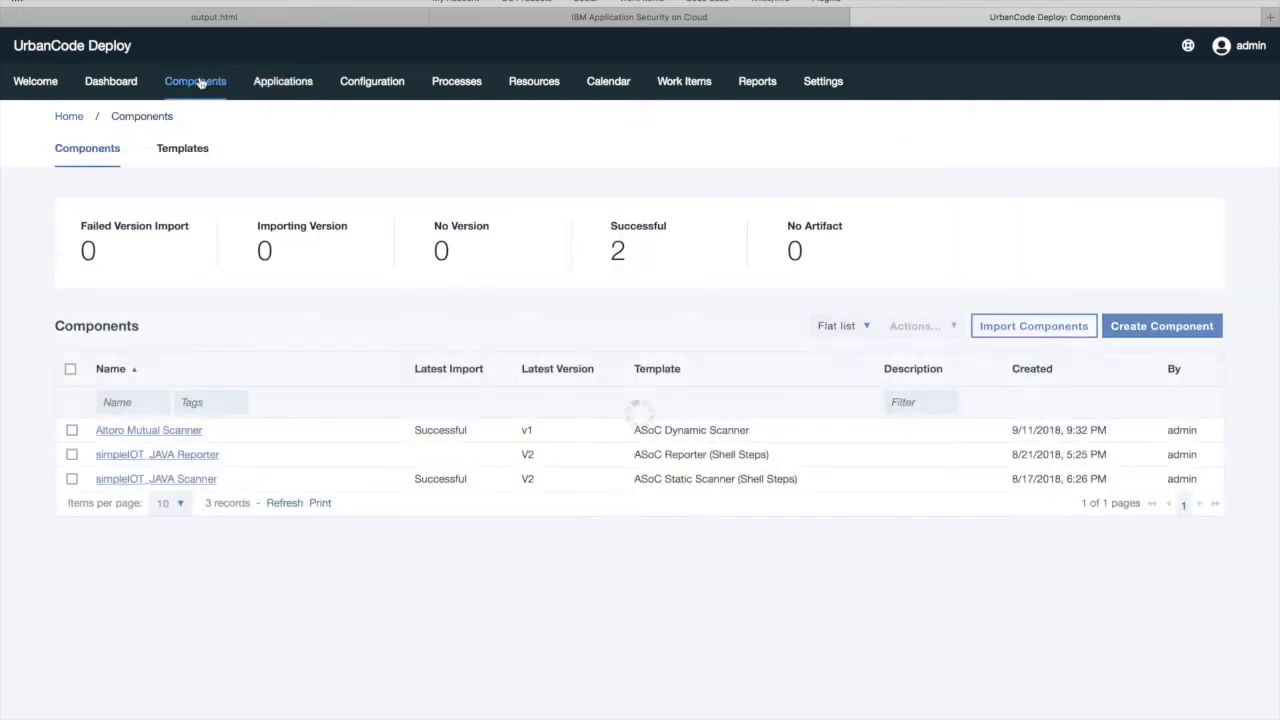
left_click(173, 431)
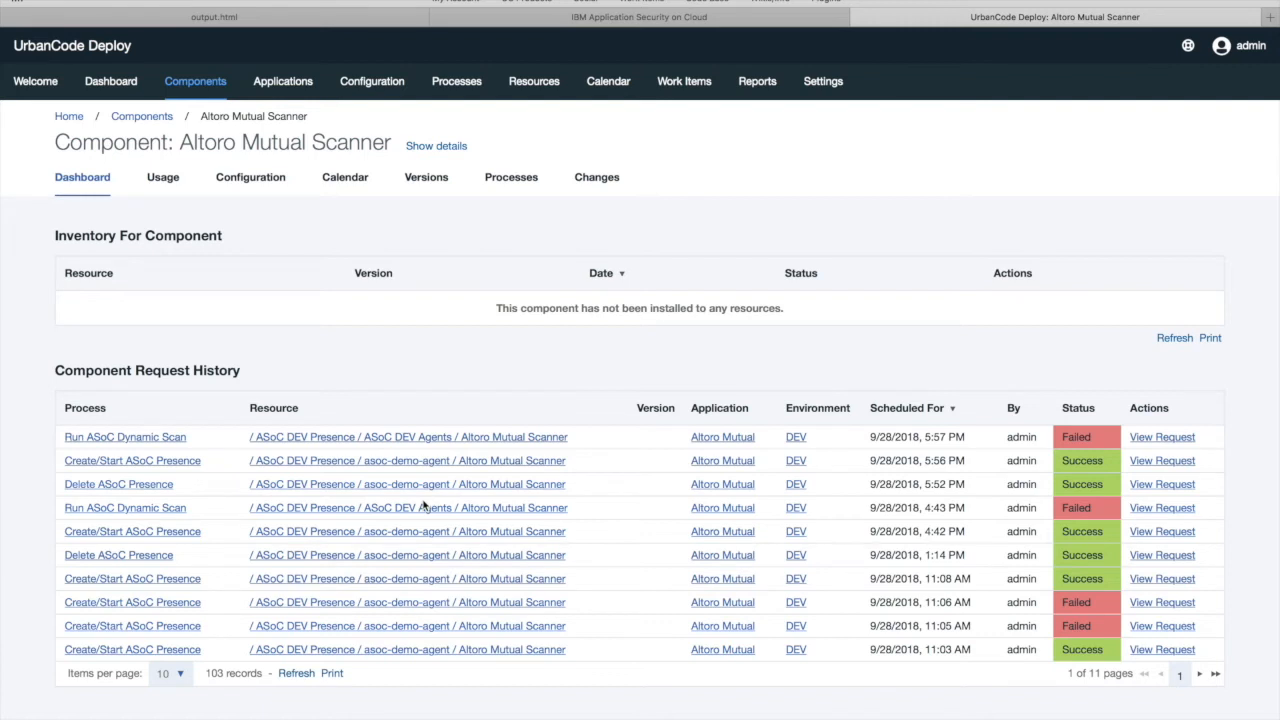
left_click(514, 178)
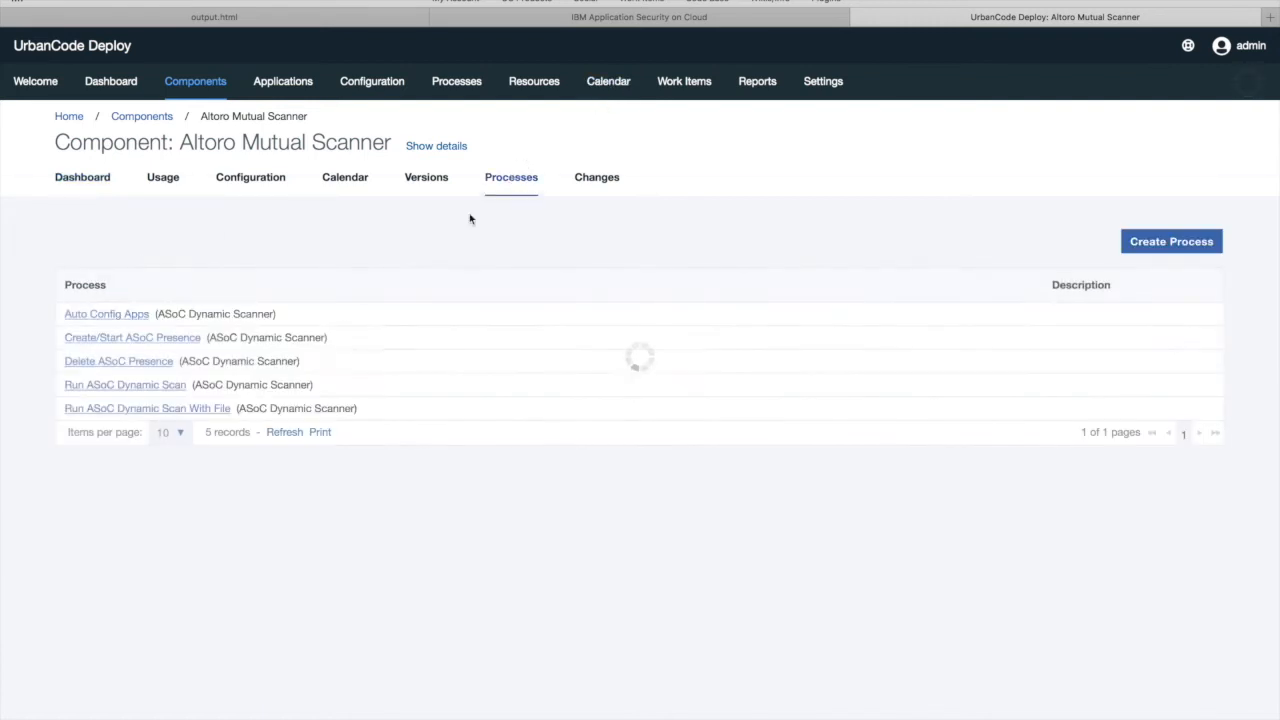
left_click(180, 409)
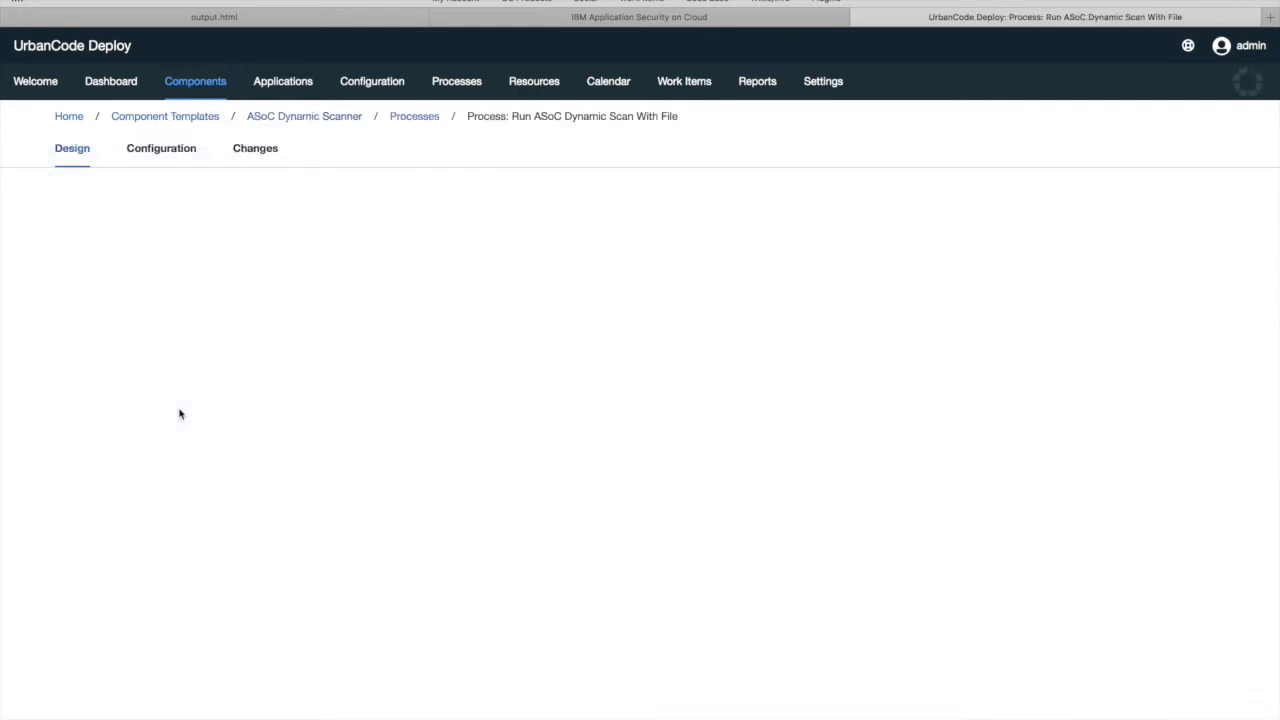
left_click(174, 158)
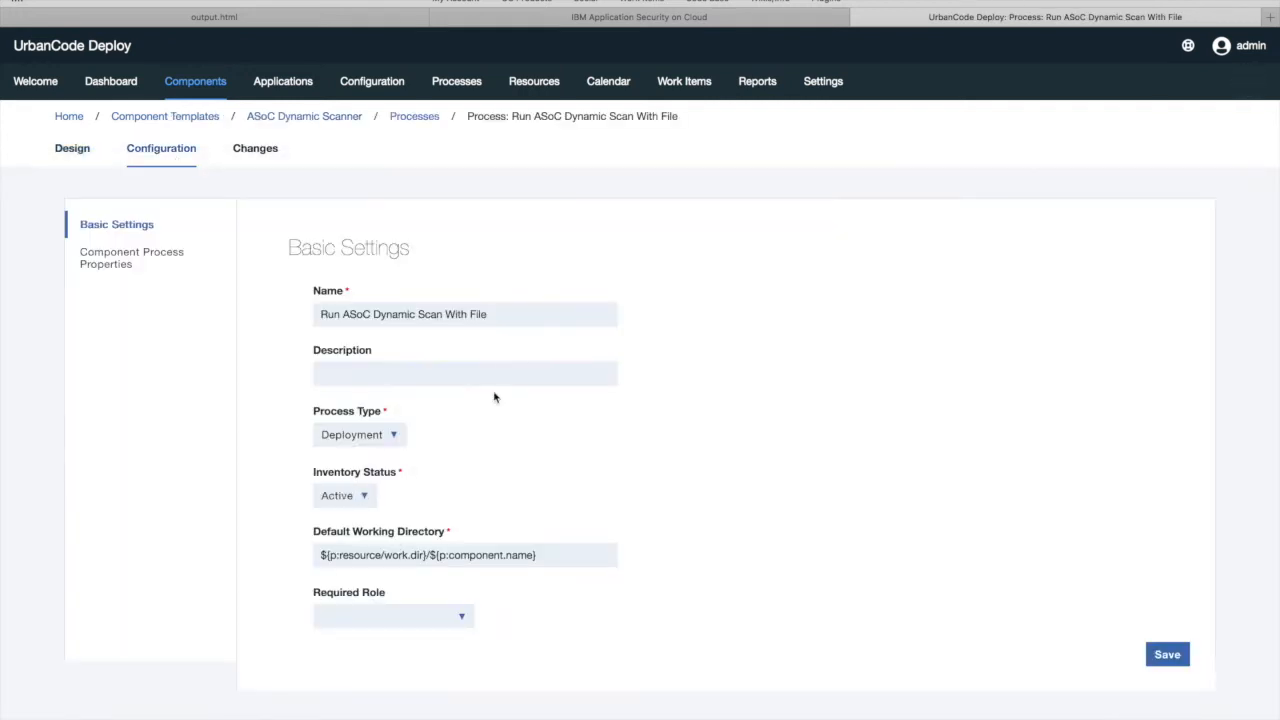
left_click(397, 436)
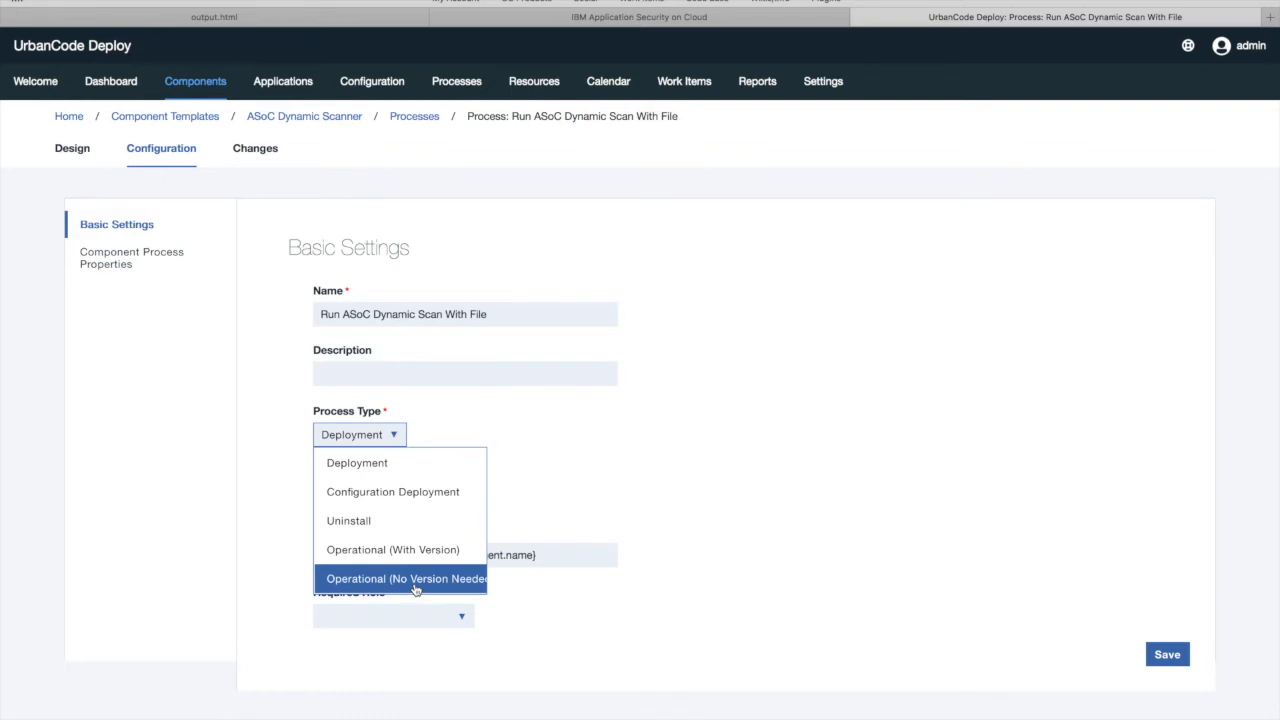
left_click(783, 455)
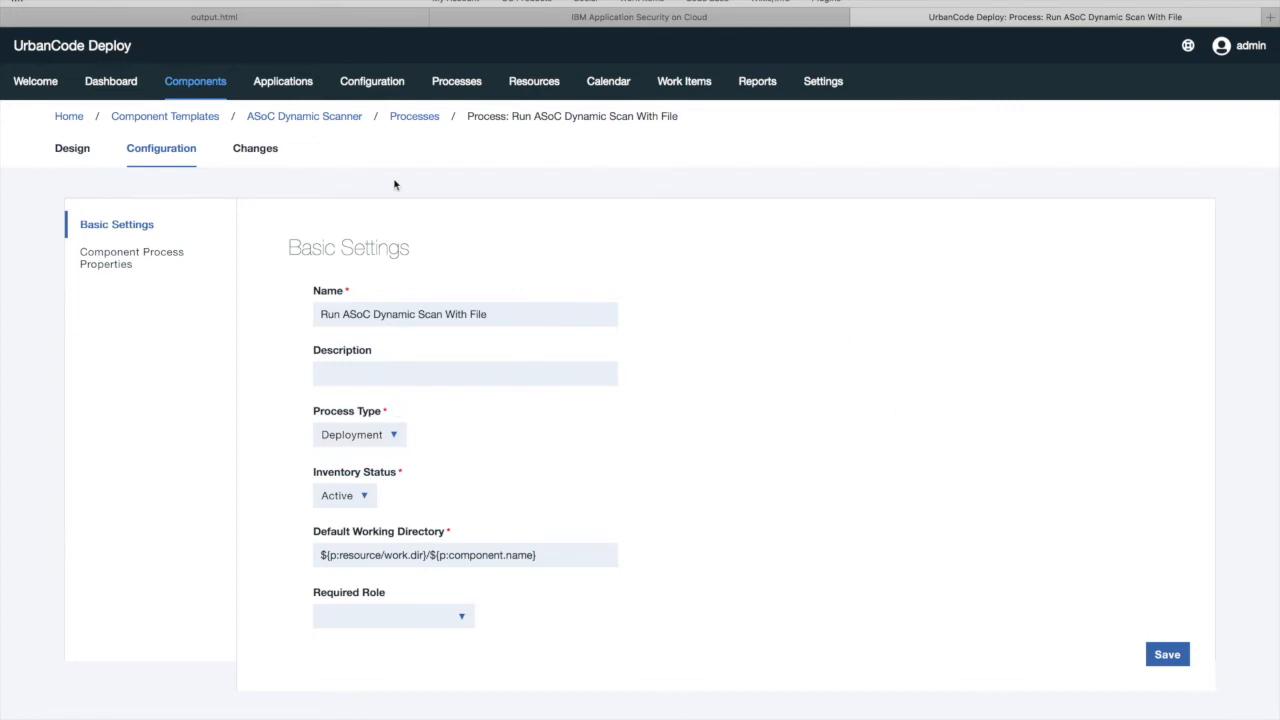
- Return to the components list, open Altoro Mutual Scanner's configuration and review its asoc.scanFile and Version Source Configuration settings
left_click(313, 118)
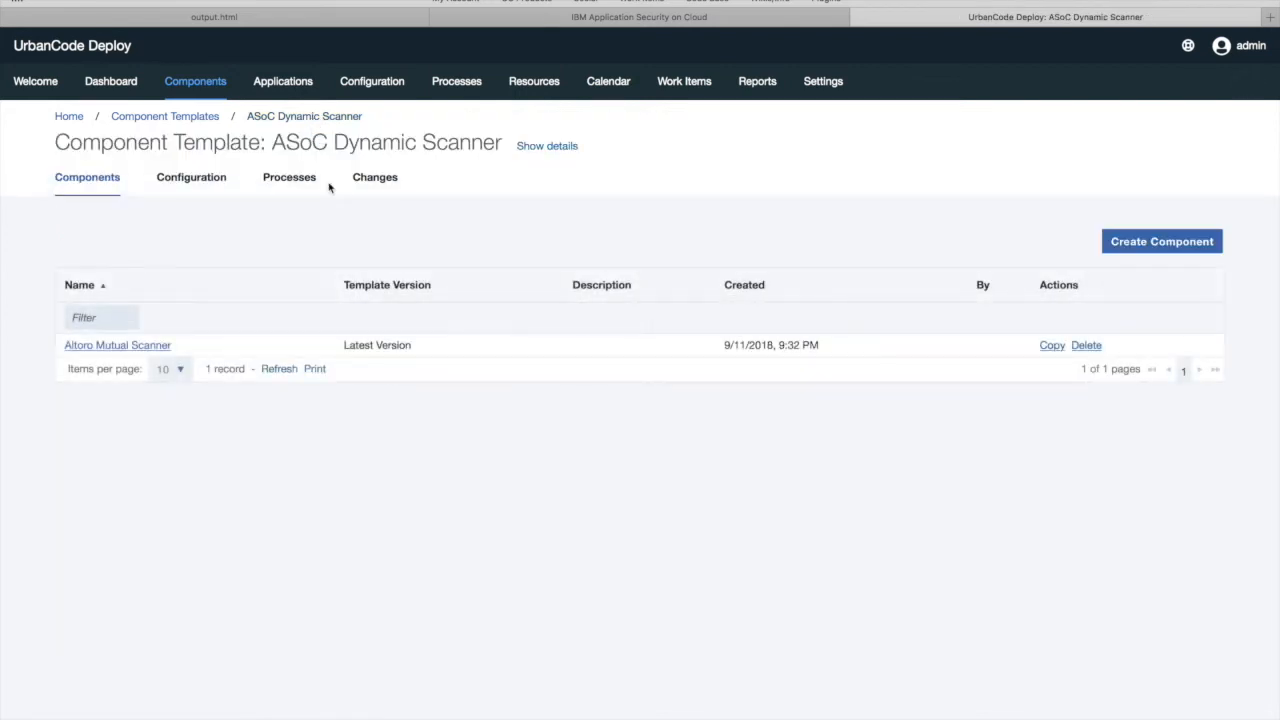
left_click_drag(332, 289, 195, 88)
left_click(195, 88)
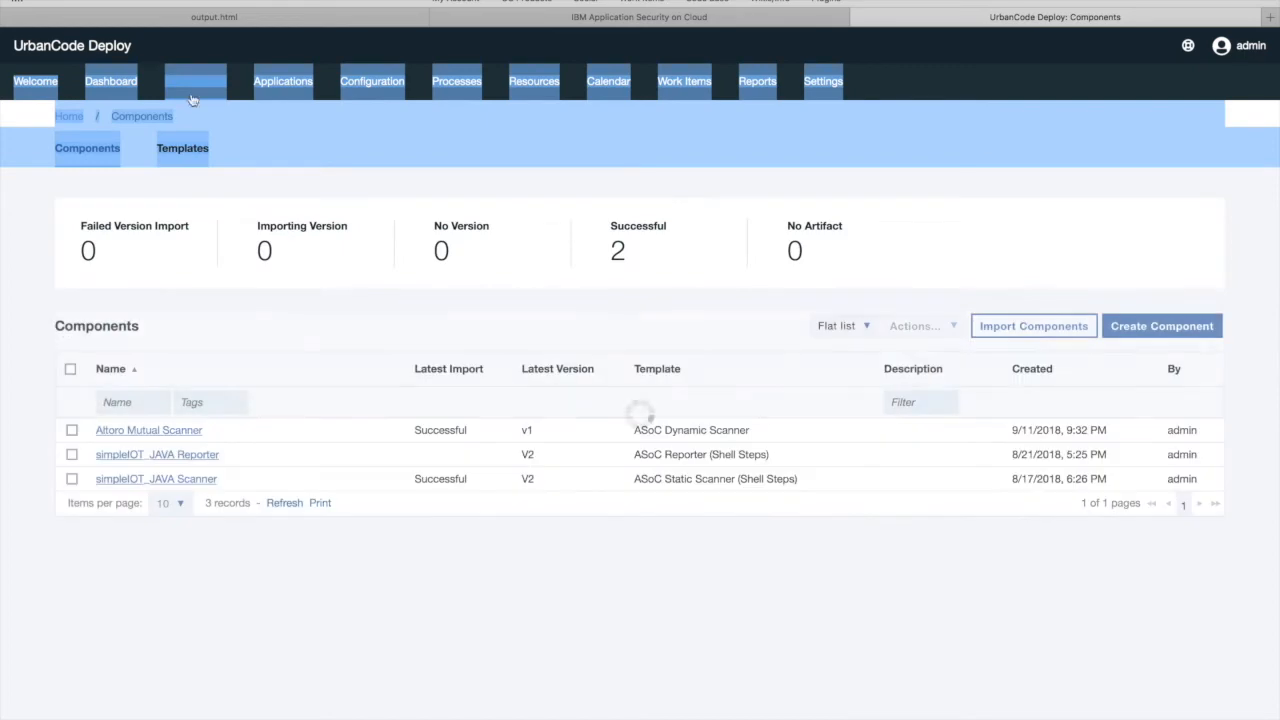
left_click(19, 309)
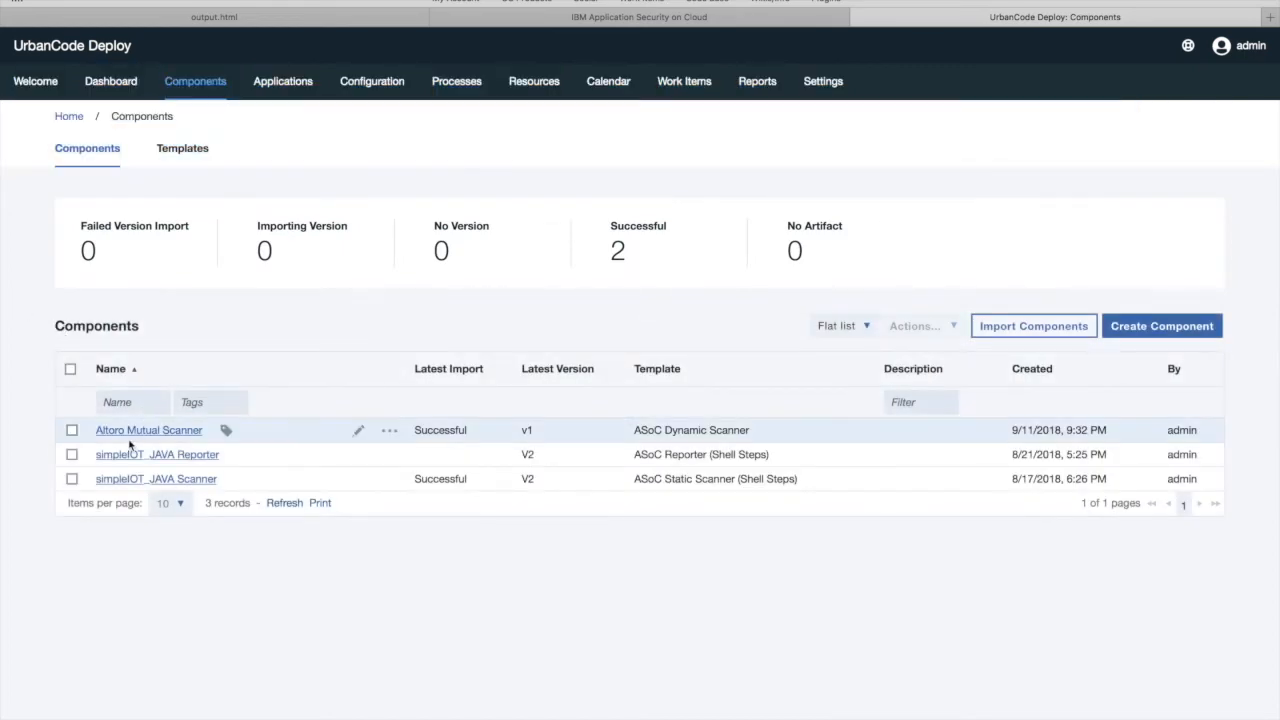
left_click(138, 430)
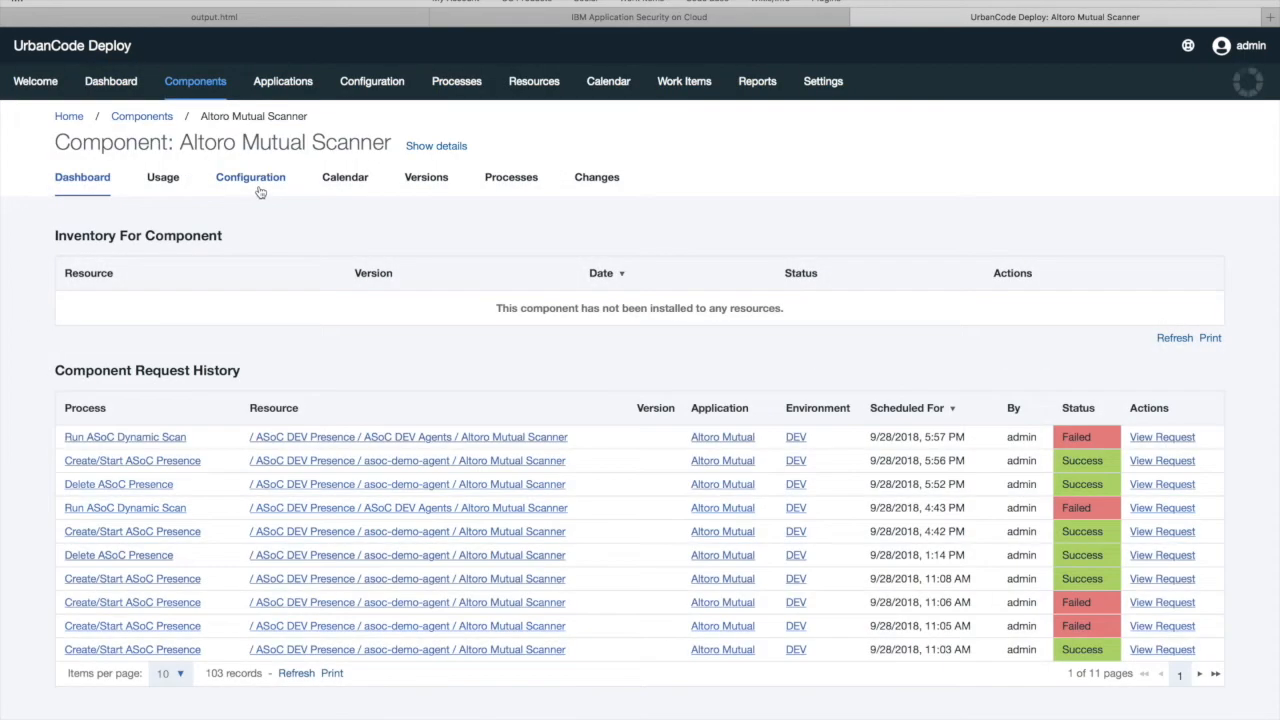
left_click(258, 186)
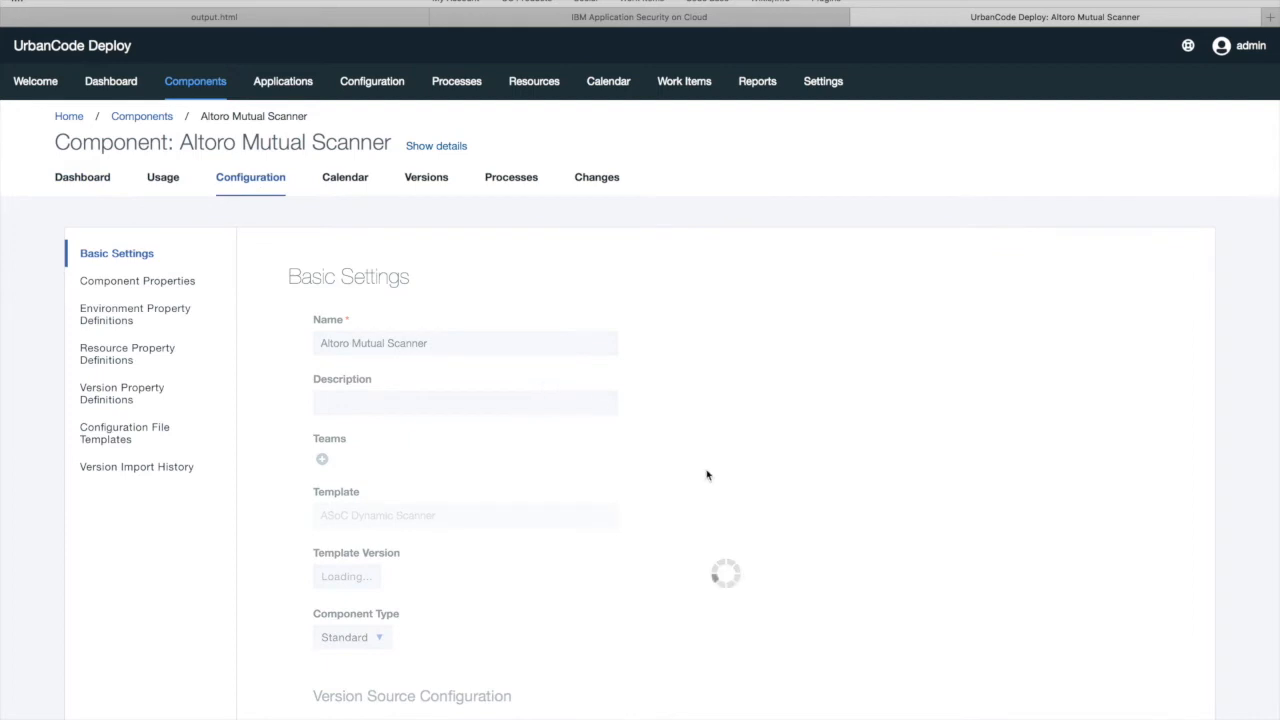
scroll(707, 475, "down", 2)
scroll(707, 475, "down", 5)
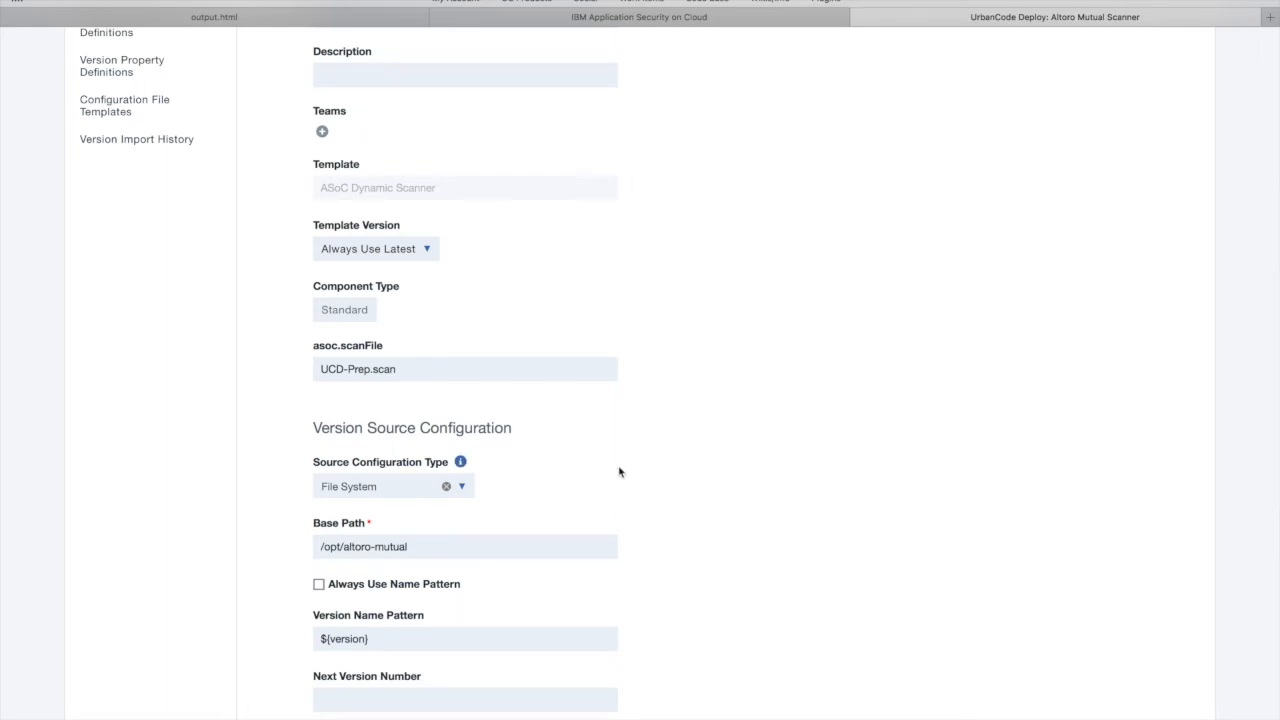
scroll(619, 472, "down", 3)
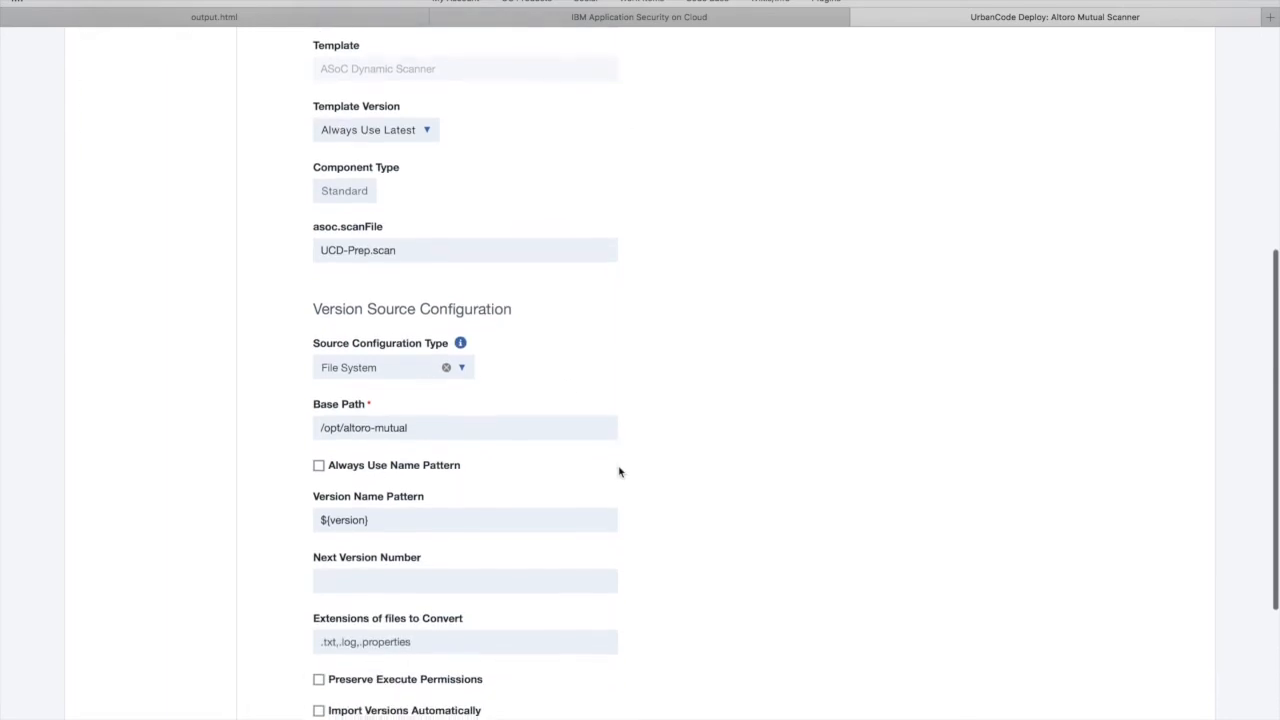
- Look through the available source configuration types for the component and keep File System selected
left_click(462, 369)
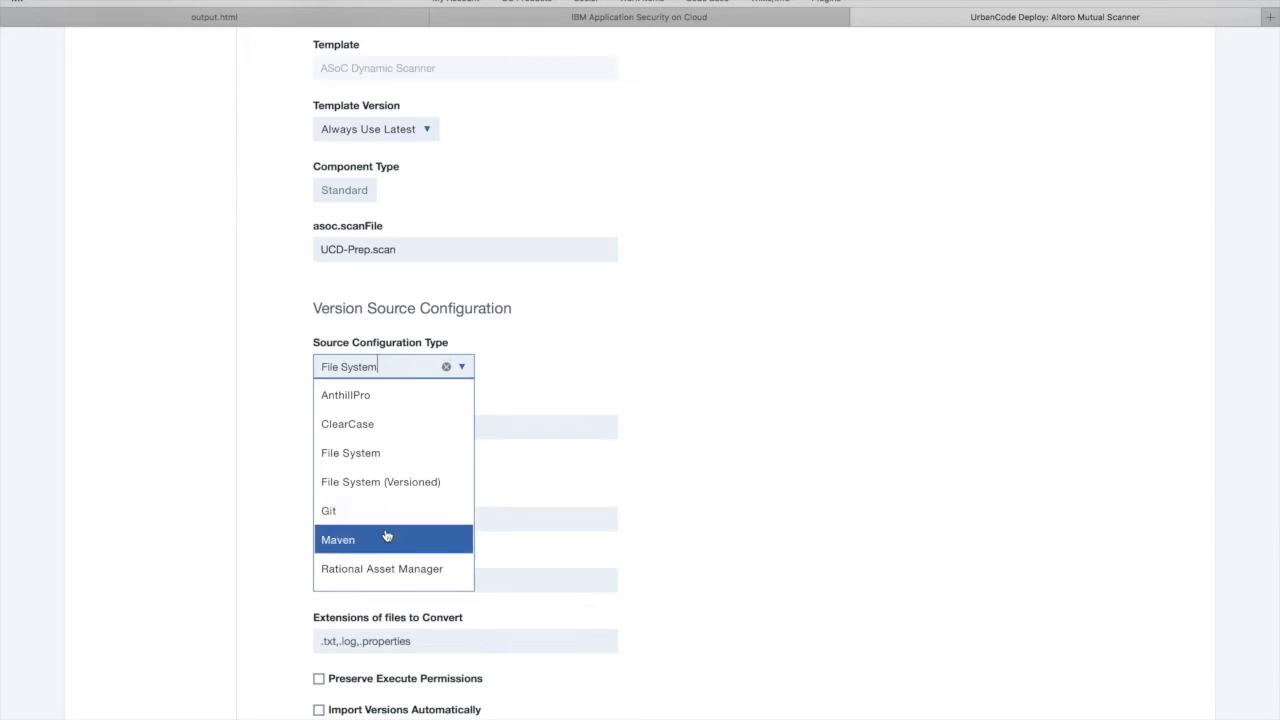
scroll(388, 535, "down", 1)
scroll(386, 535, "down", 4)
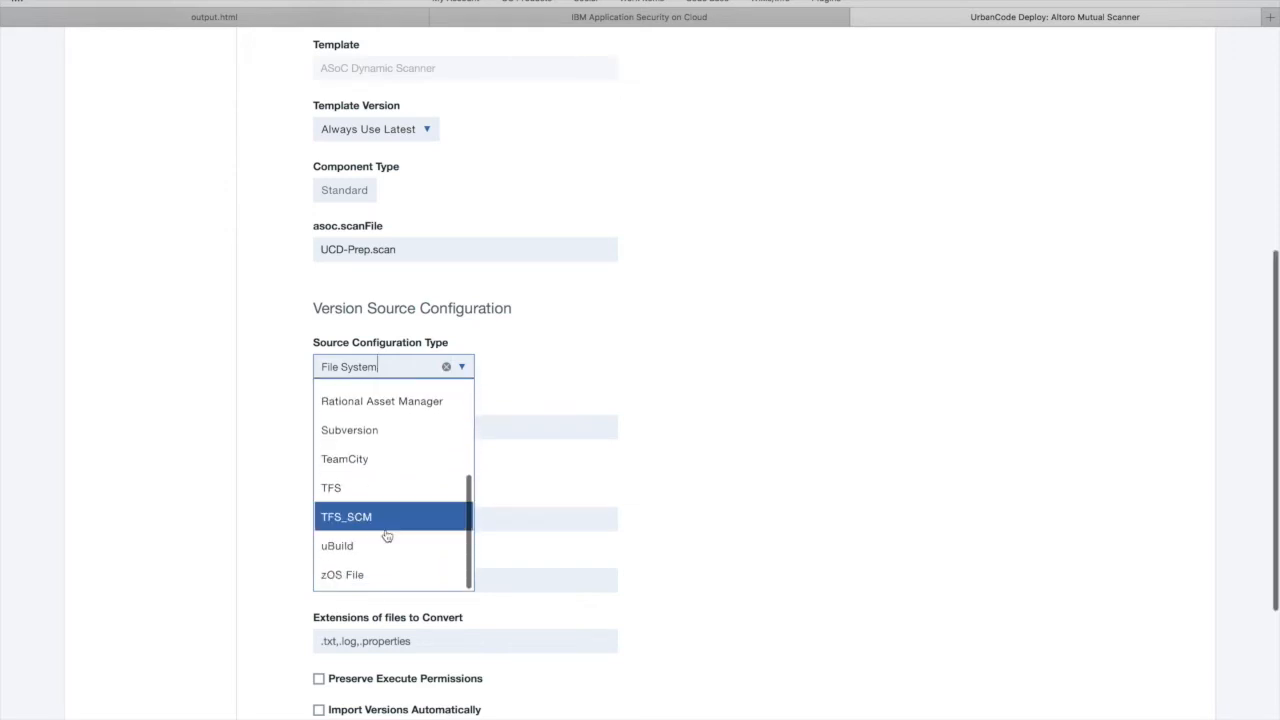
scroll(386, 536, "up", 4)
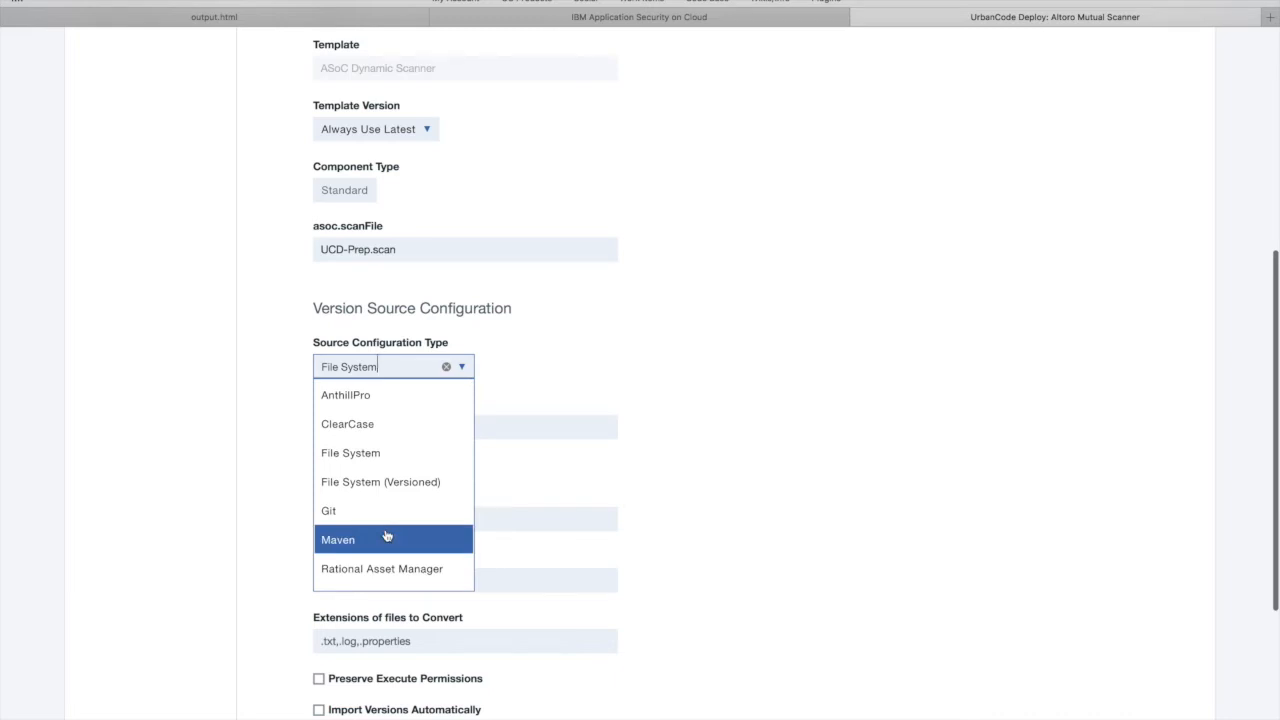
left_click(680, 344)
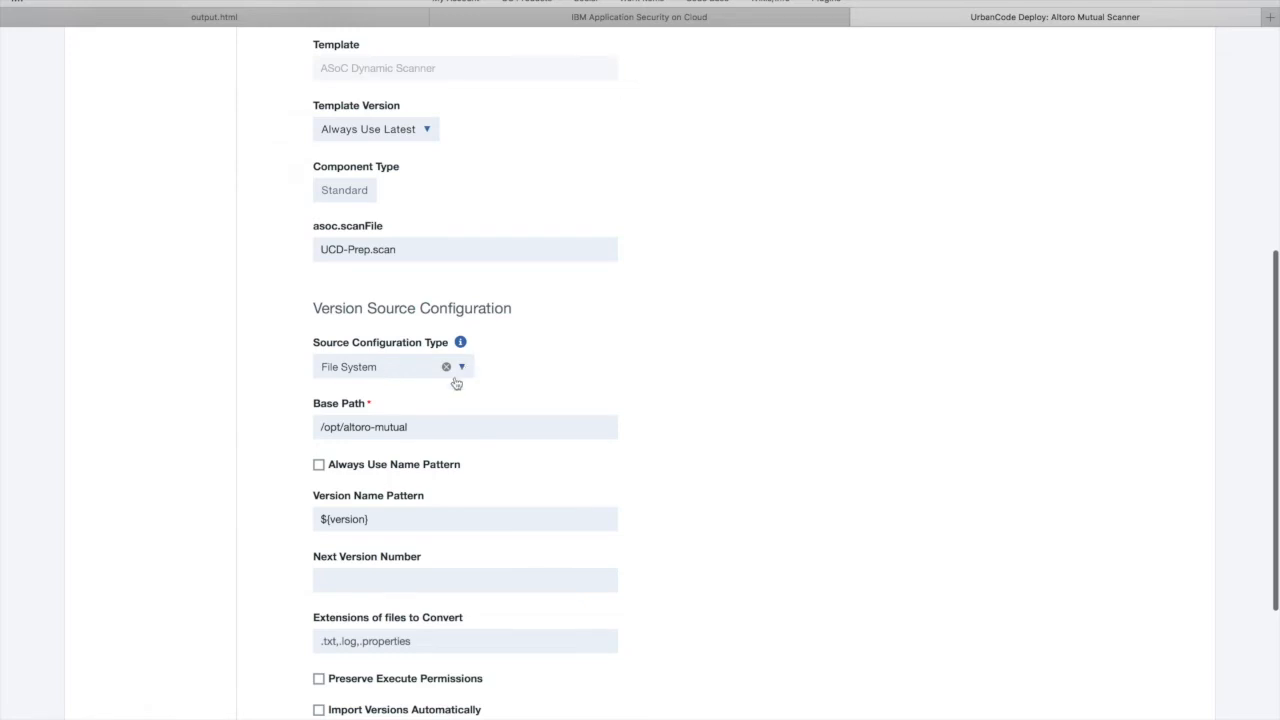
- Check the Base Path and the remaining version source and import settings of Altoro Mutual Scanner
left_click_drag(440, 429, 294, 425)
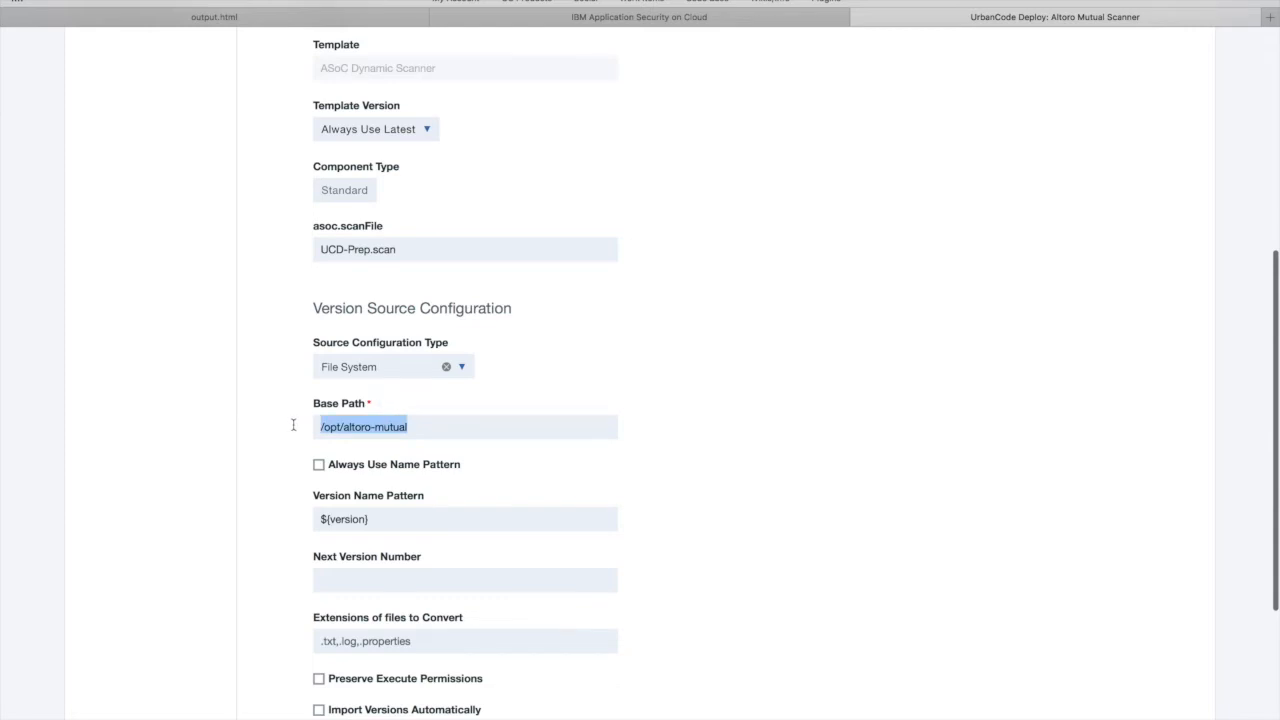
left_click(746, 414)
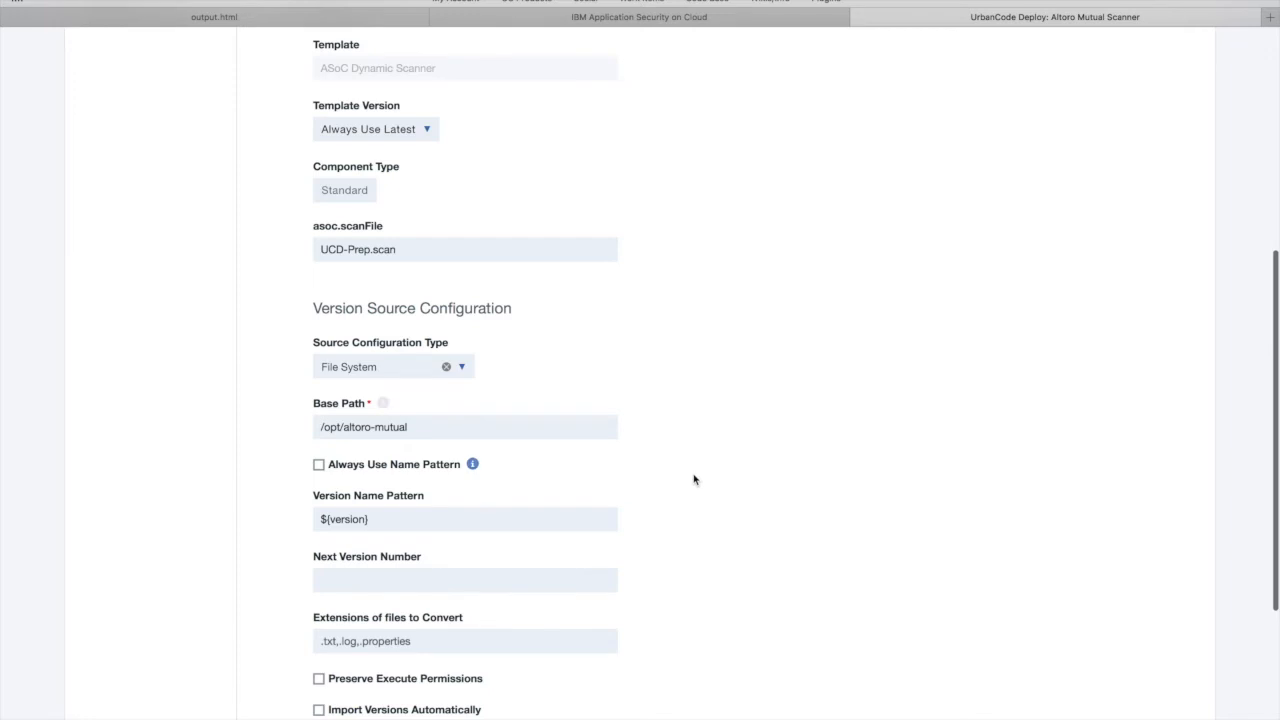
scroll(694, 478, "down", 4)
scroll(694, 479, "down", 2)
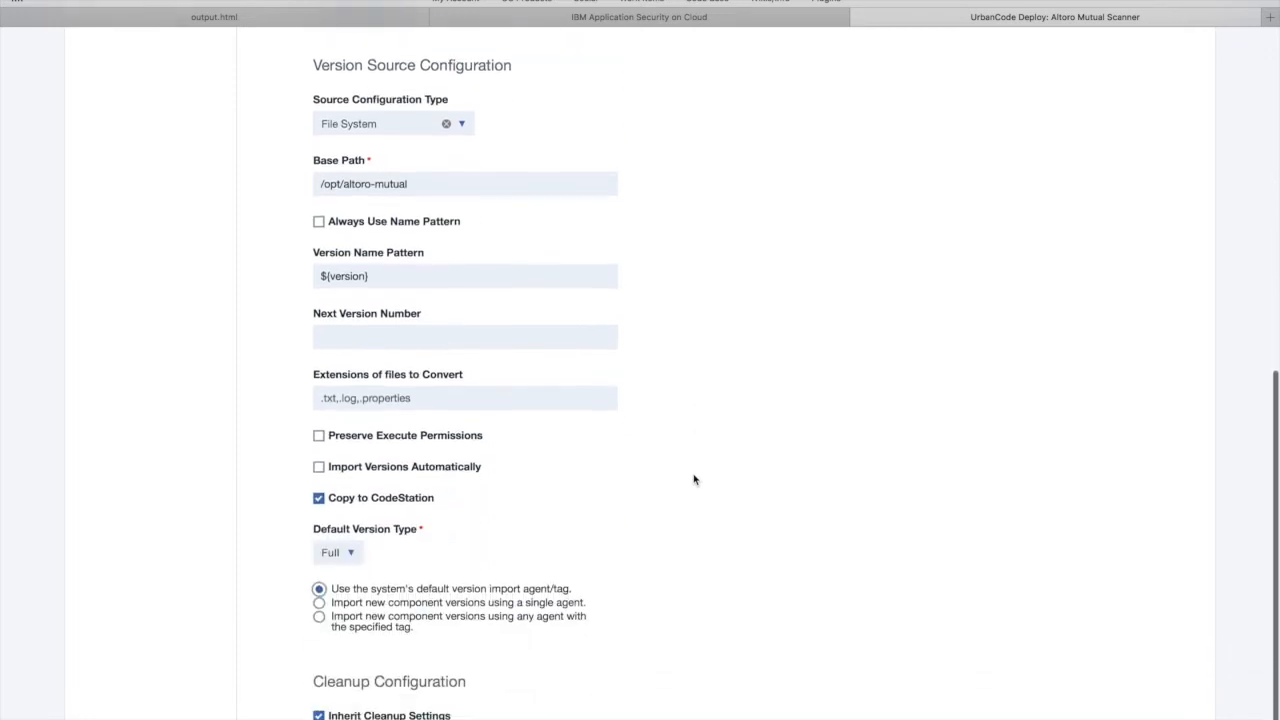
scroll(694, 479, "up", 12)
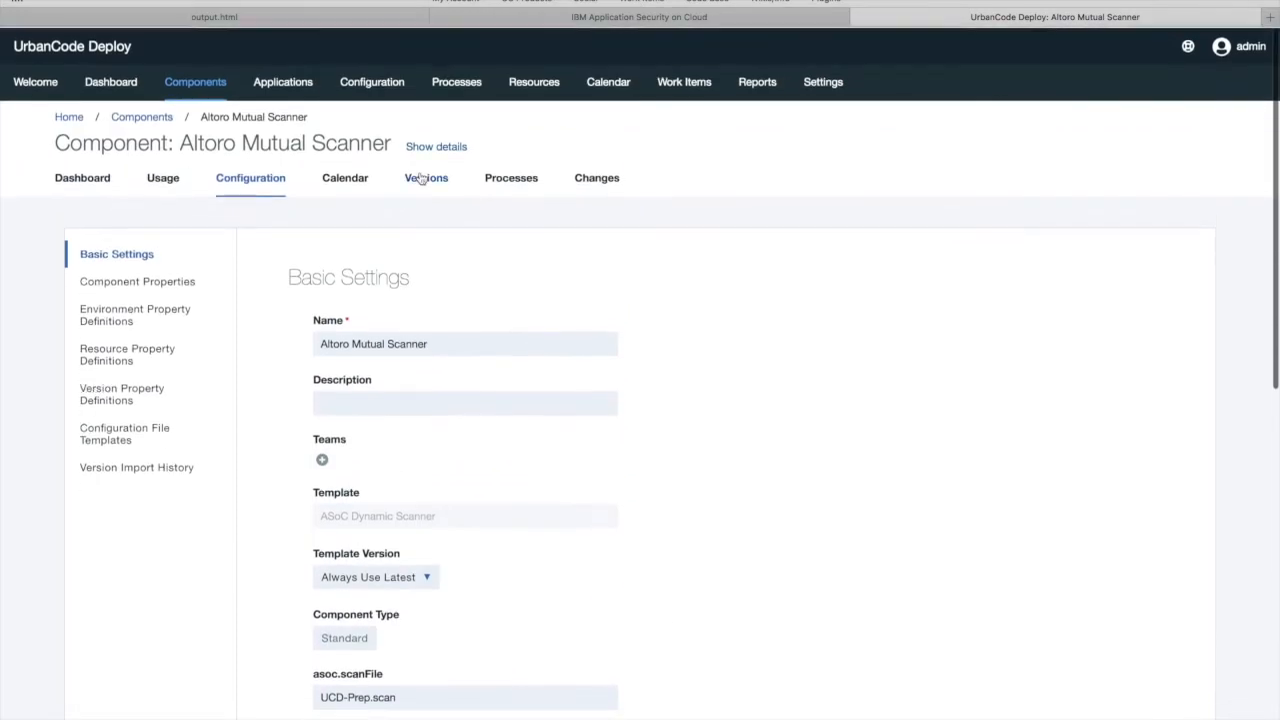
- View the artifacts of Altoro Mutual Scanner's version v1 and return to its versions list
left_click(425, 178)
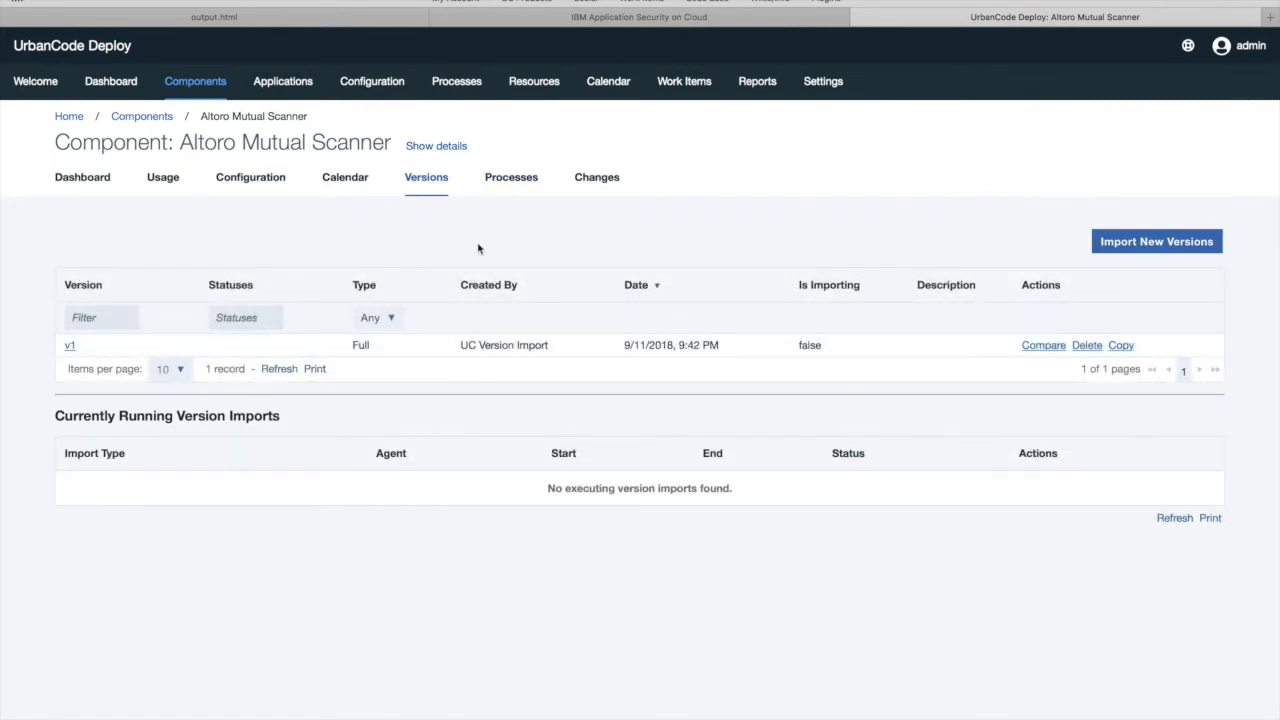
left_click(70, 346)
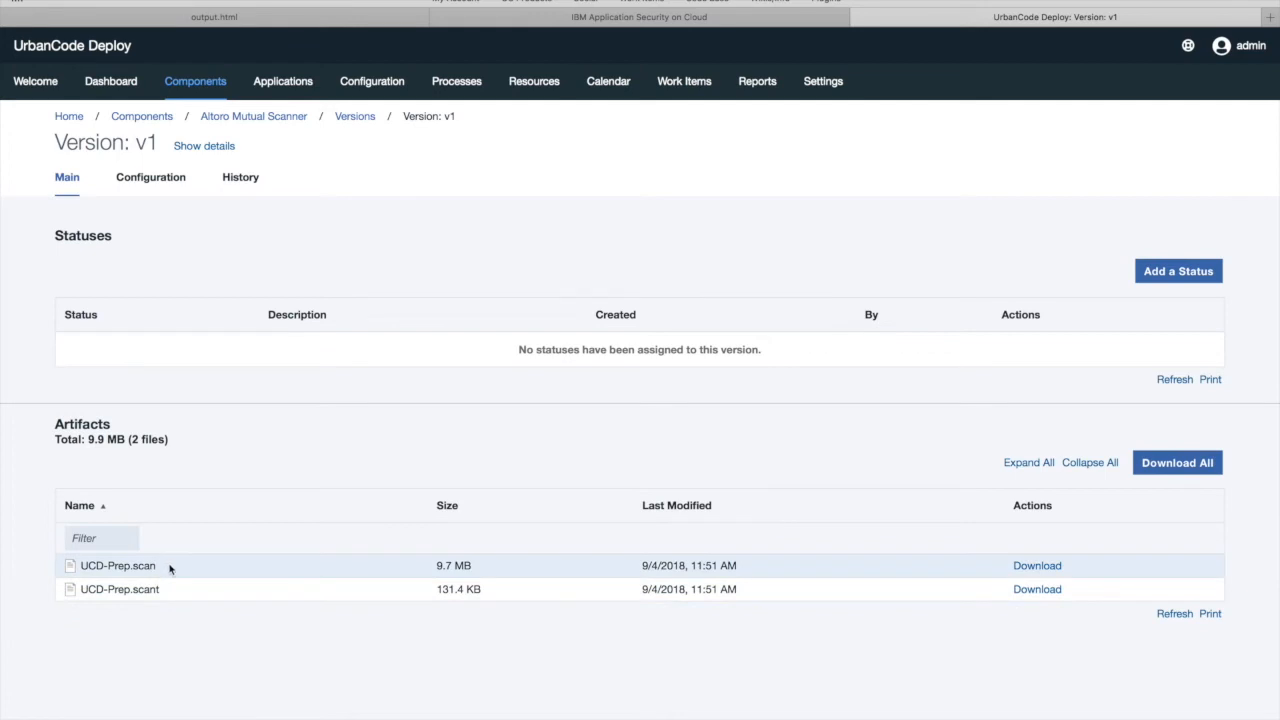
left_click(73, 1)
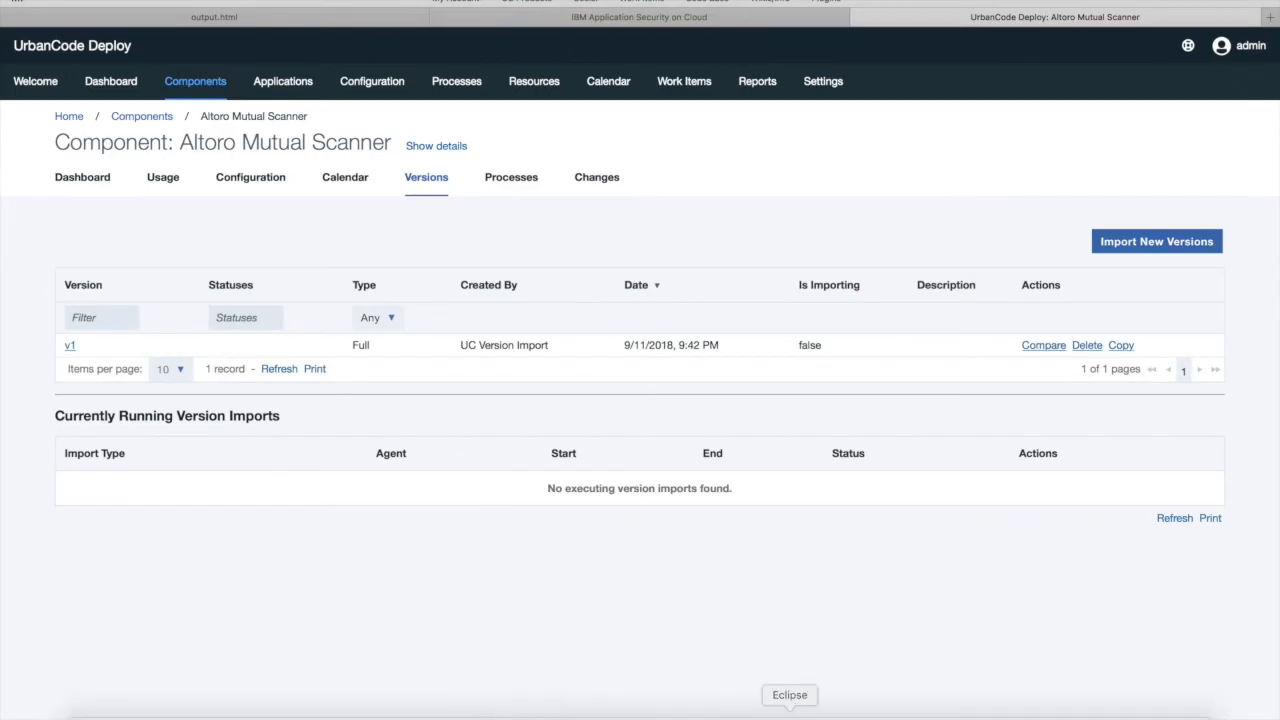
- Switch to the terminal, list the altoro-mutual directory and open UCD-Prep.scant in vim
left_click(756, 716)
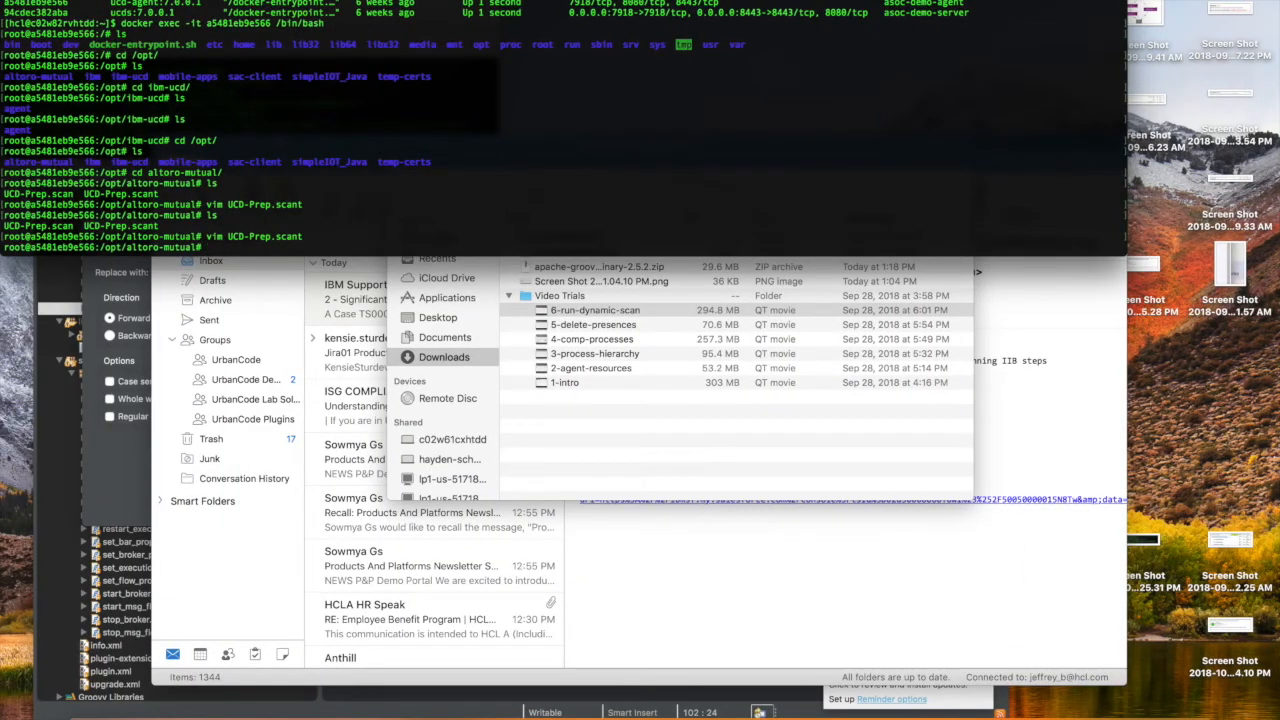
type("ls")
key("Return")
type("vim UCD")
key("Tab")
type("t")
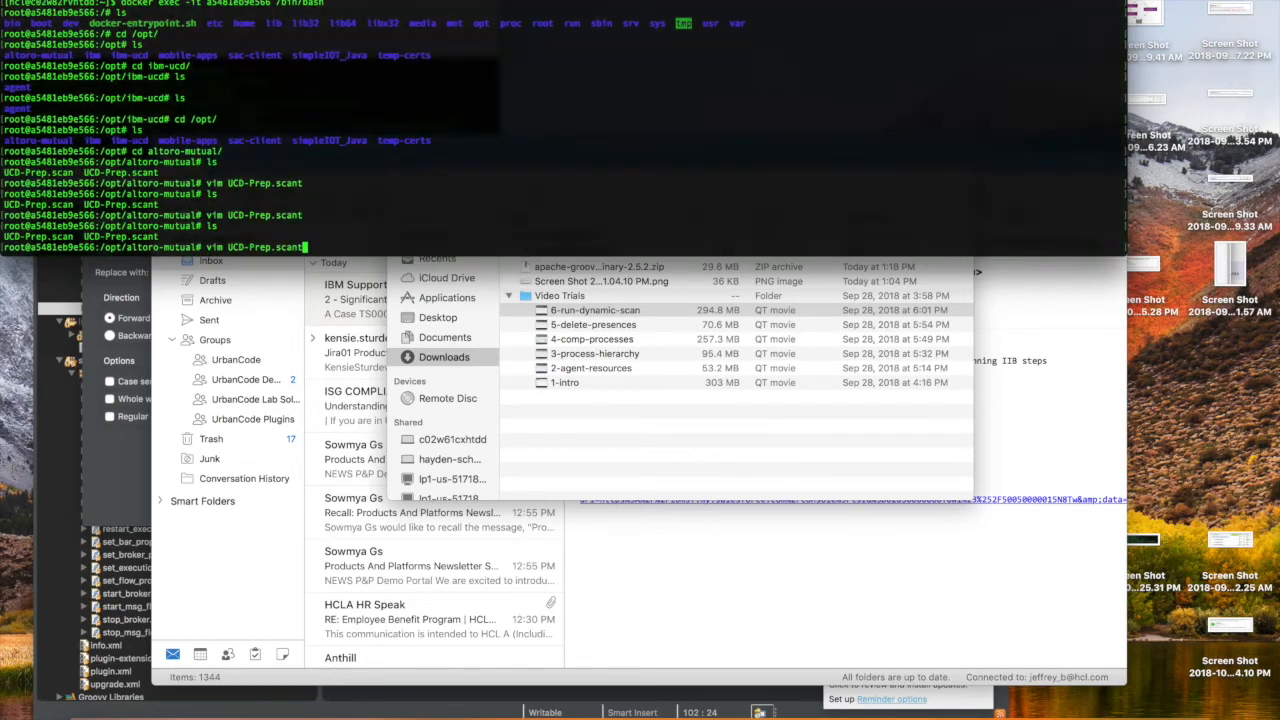
key("Return")
- Replace the last digit of the ScanConfiguration version in UCD-Prep.scant with 3, then save the file and quit vim
key("l")
key("l")
key("l")
key("l")
key("l")
key("l")
key("l")
key("l")
key("l")
key("l")
key("l")
key("l")
key("l")
key("l")
key("l")
key("l")
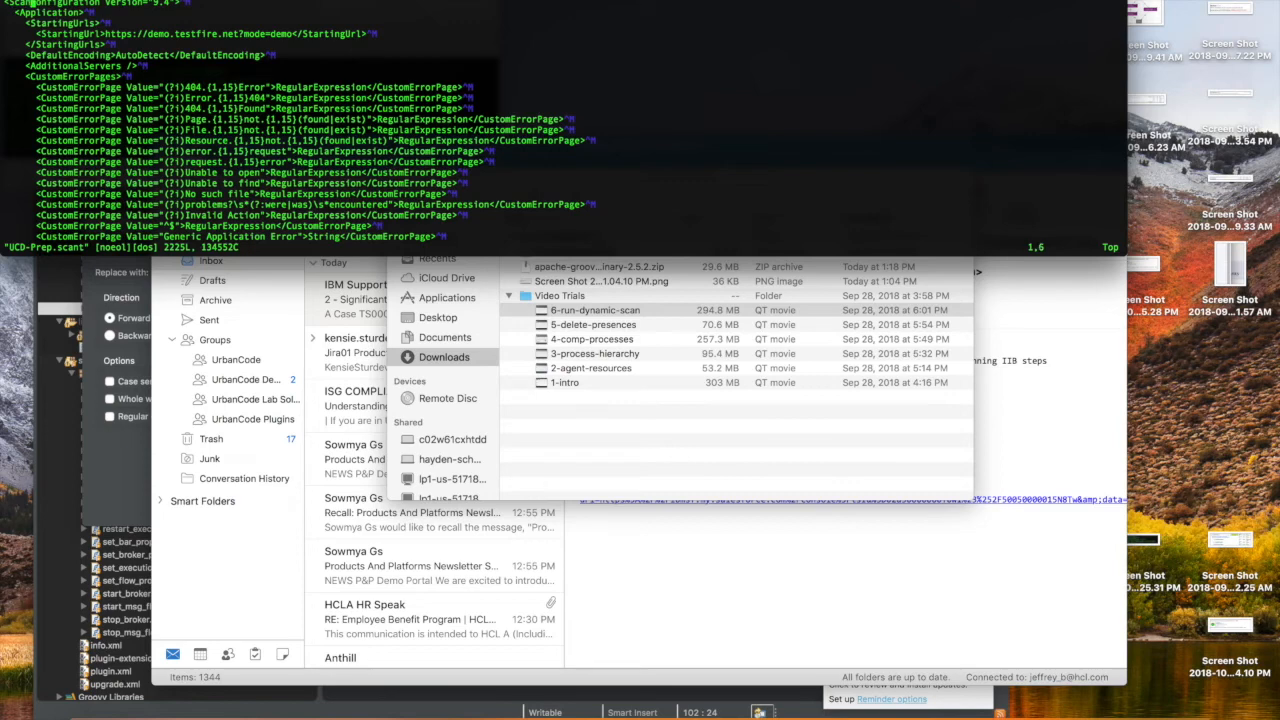
key("l")
key("l")
key("l")
key("l")
key("l")
key("l")
key("l")
key("l")
key("l")
key("l")
key("l")
key("l")
key("l")
key("l")
key("l")
key("i")
key("BackSpace")
type("3")
key("Escape")
type(":wq")
key("Return")
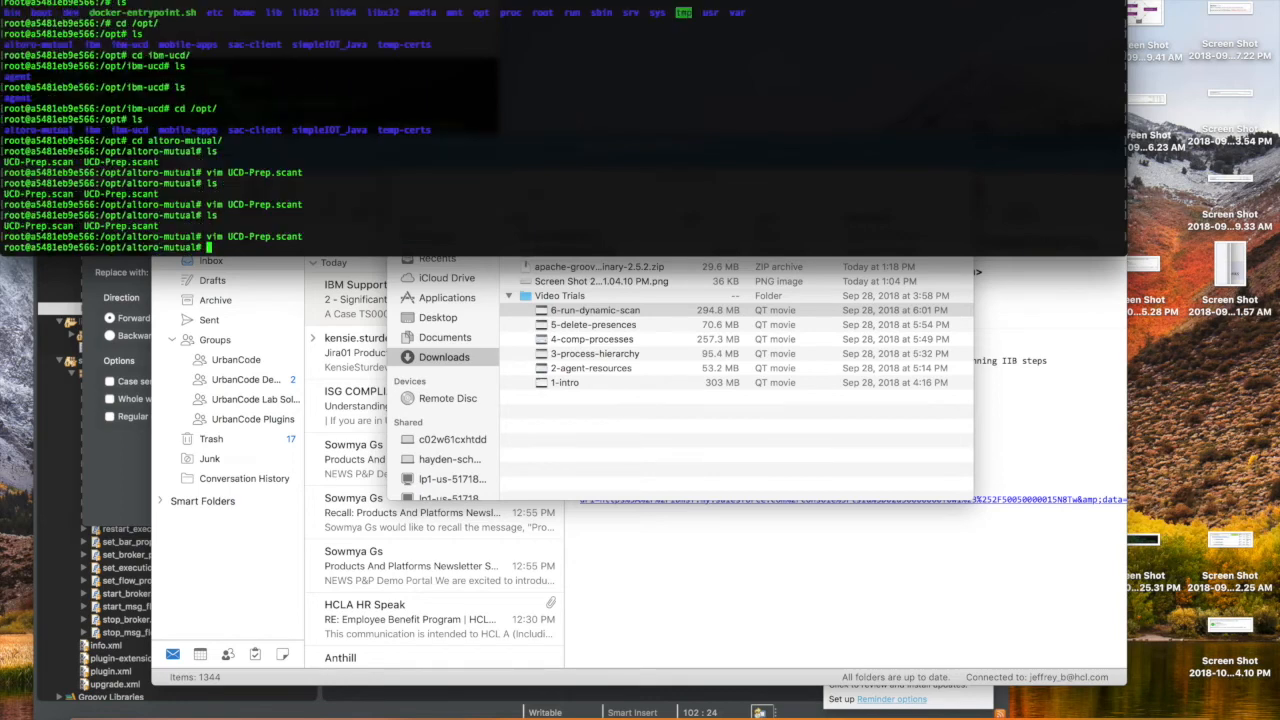
- Switch back to UrbanCode Deploy and import a new Altoro Mutual Scanner version named v2
left_click(194, 717)
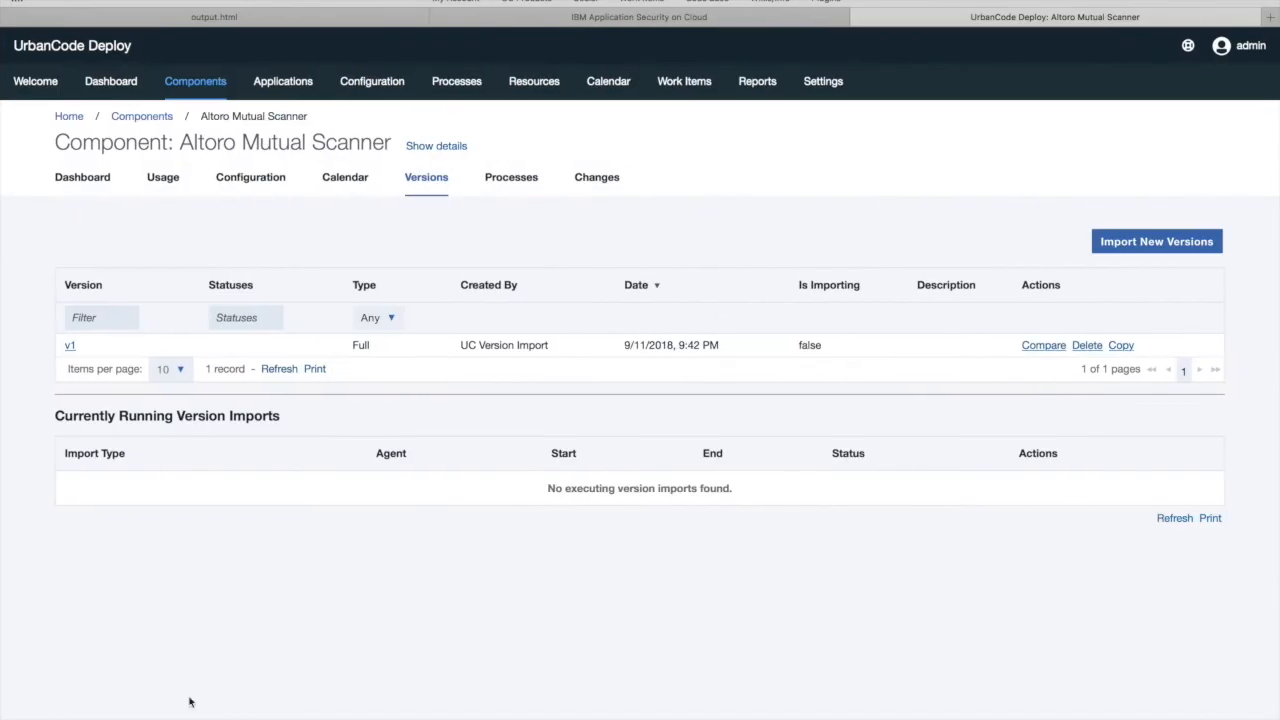
left_click(1165, 250)
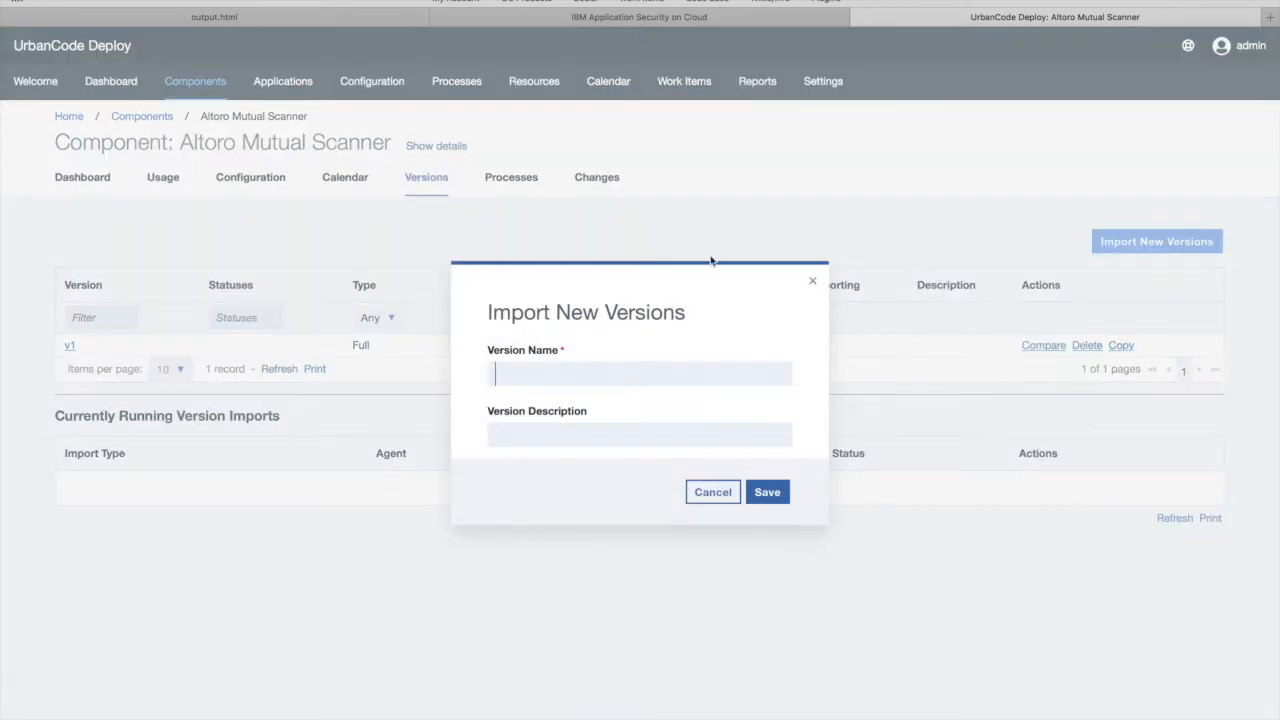
left_click(566, 371)
type("v1")
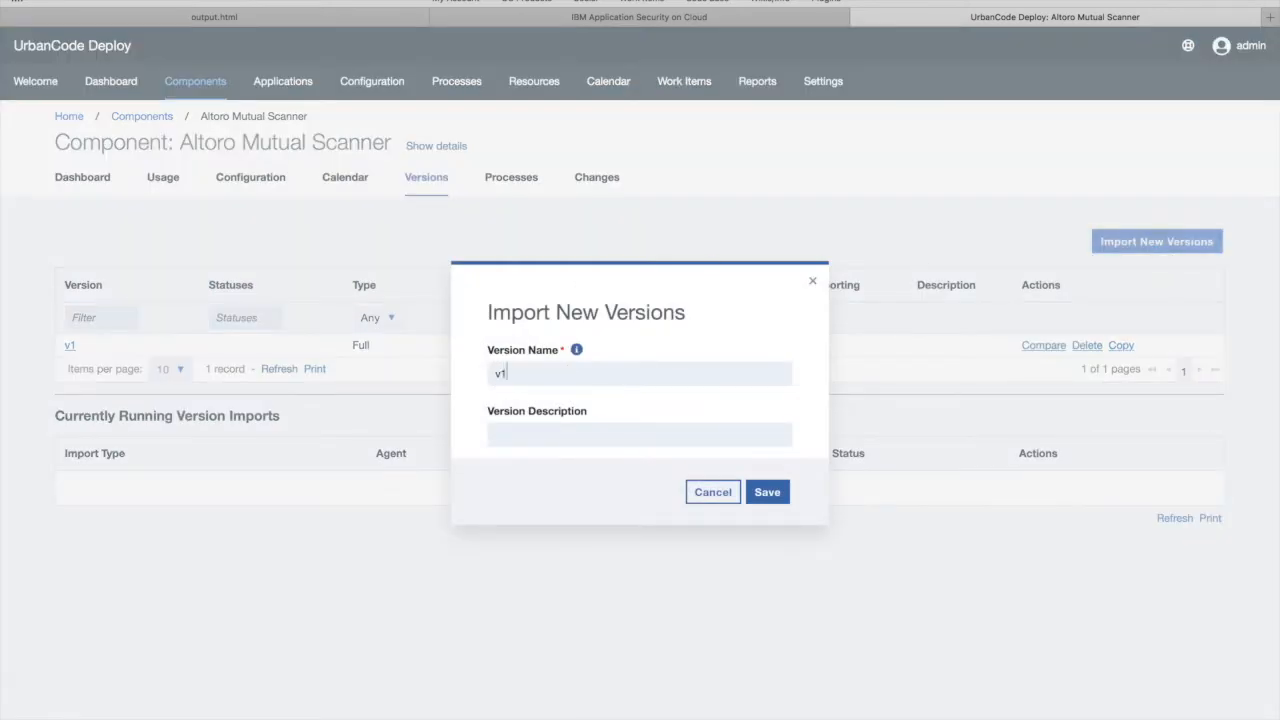
key("BackSpace")
type("2")
left_click(768, 493)
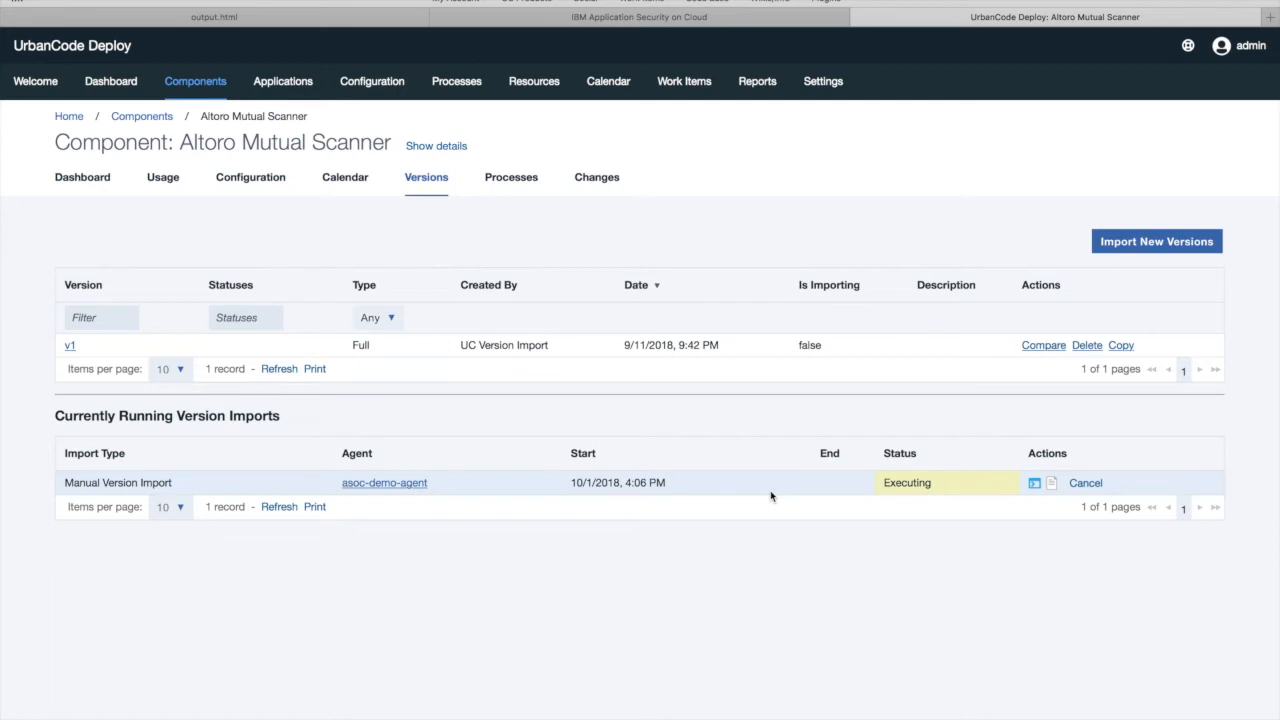
- Refresh the running version imports, view the artifacts of version v2 and return to the versions list
left_click(267, 508)
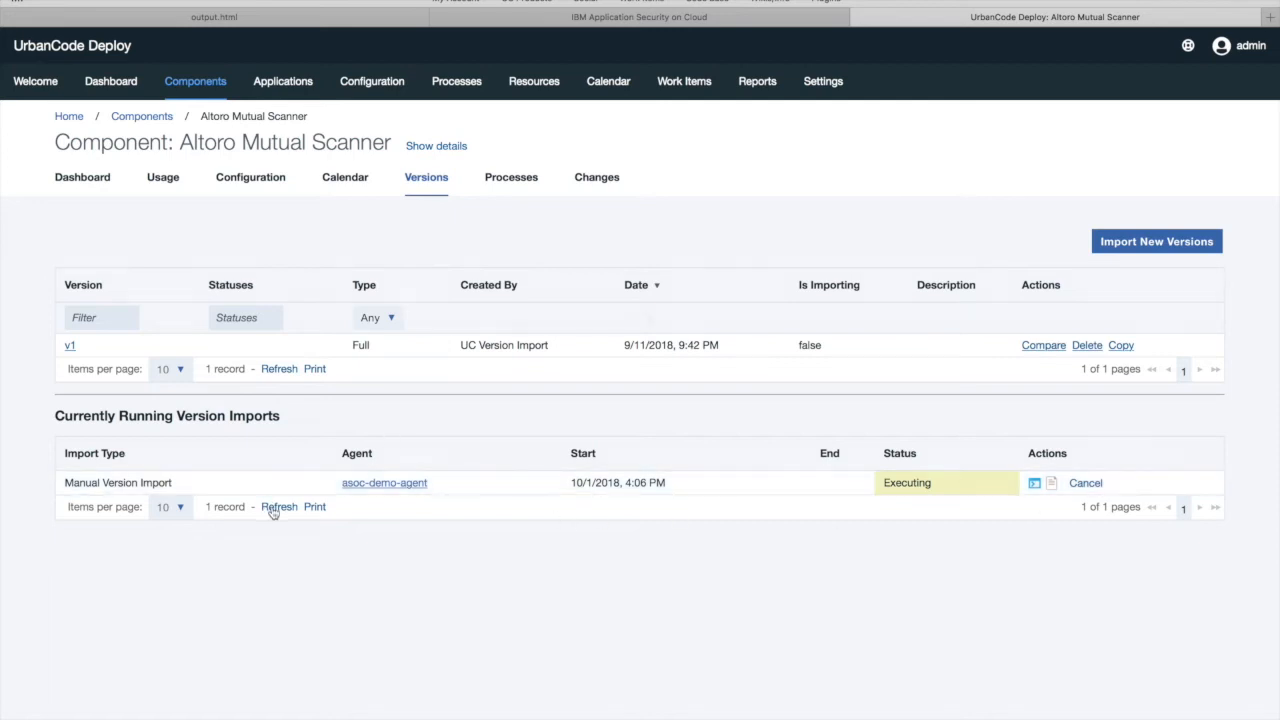
left_click(71, 346)
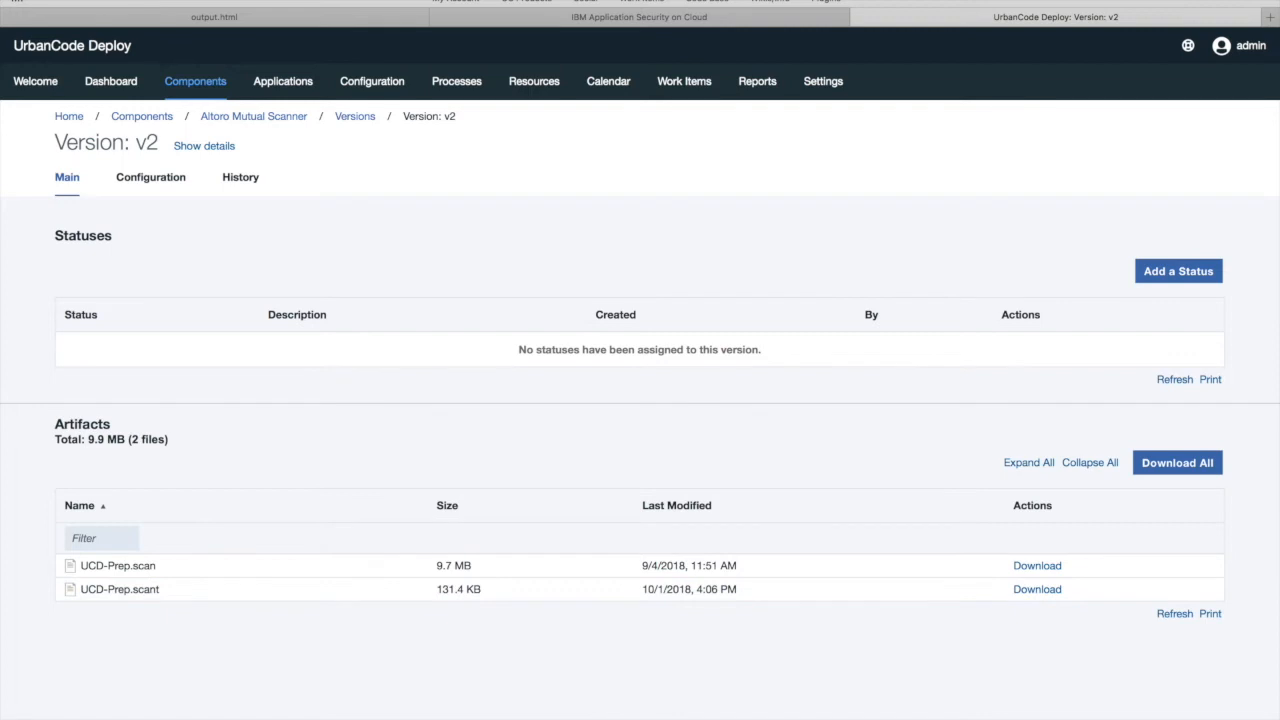
key("super+[")
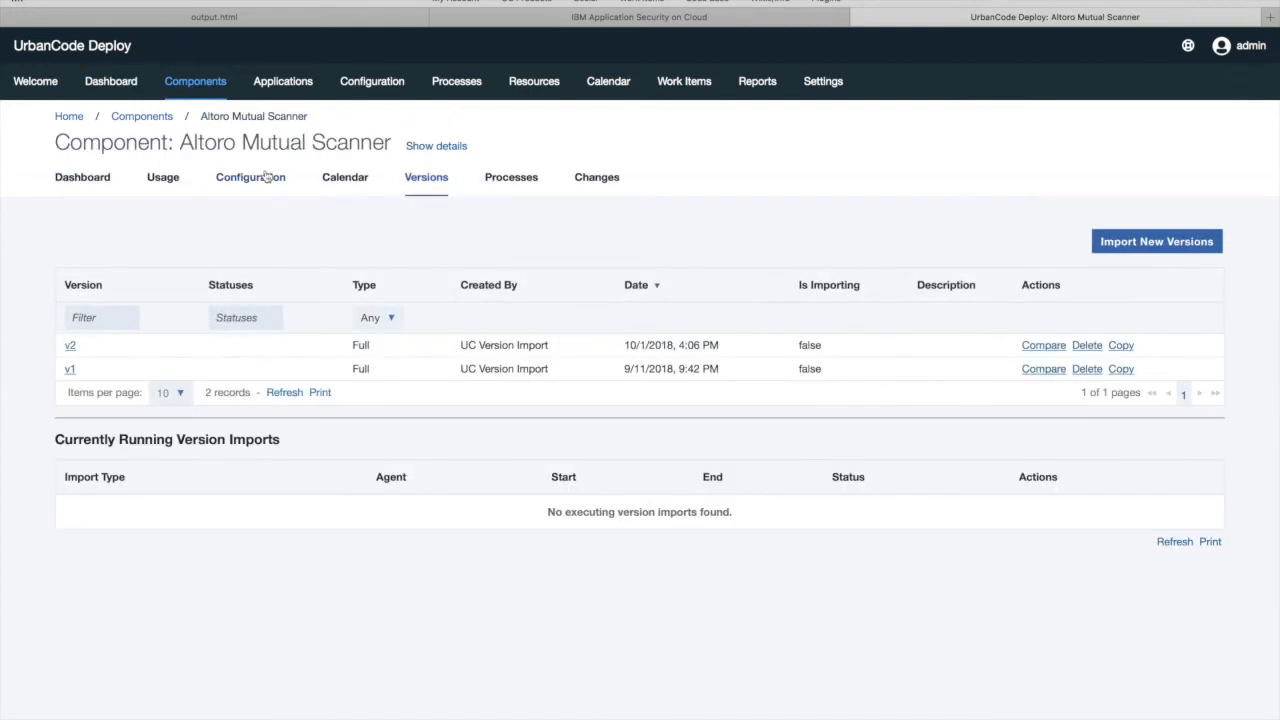
- Review Altoro Mutual Scanner's version source settings, including the description of the Import Versions Automatically option
left_click(262, 178)
scroll(537, 414, "down", 2)
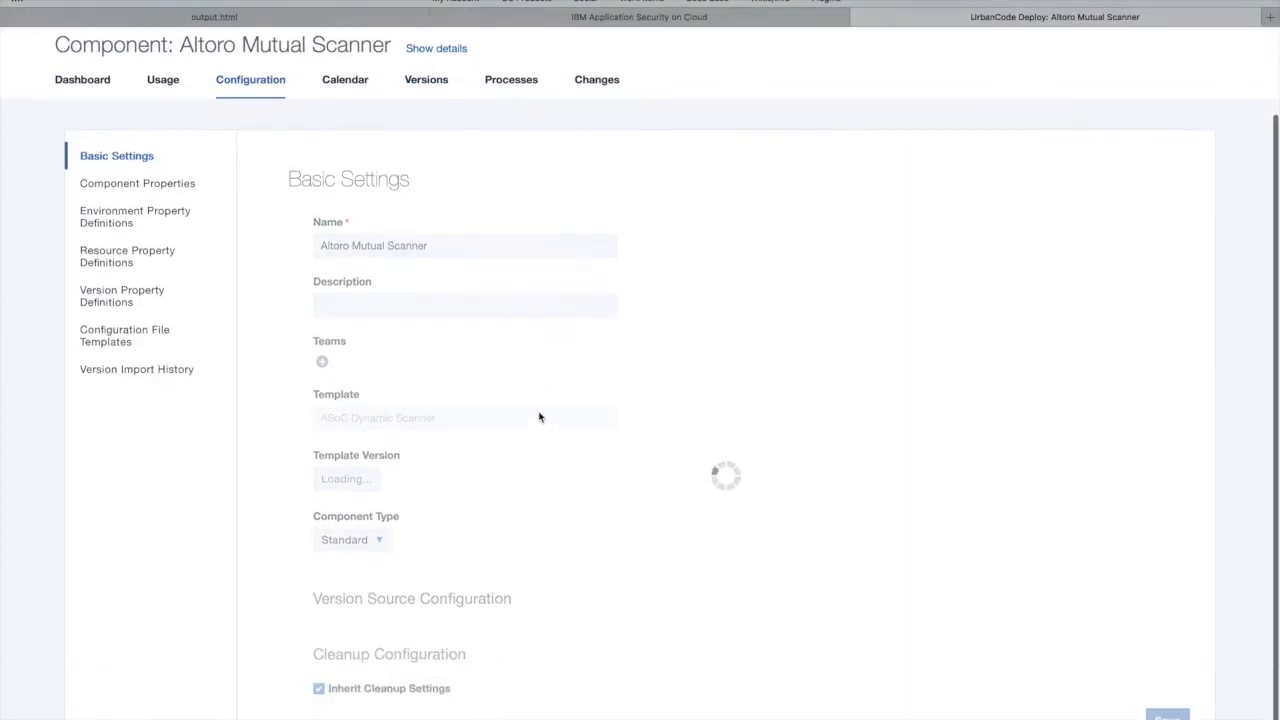
scroll(730, 491, "down", 10)
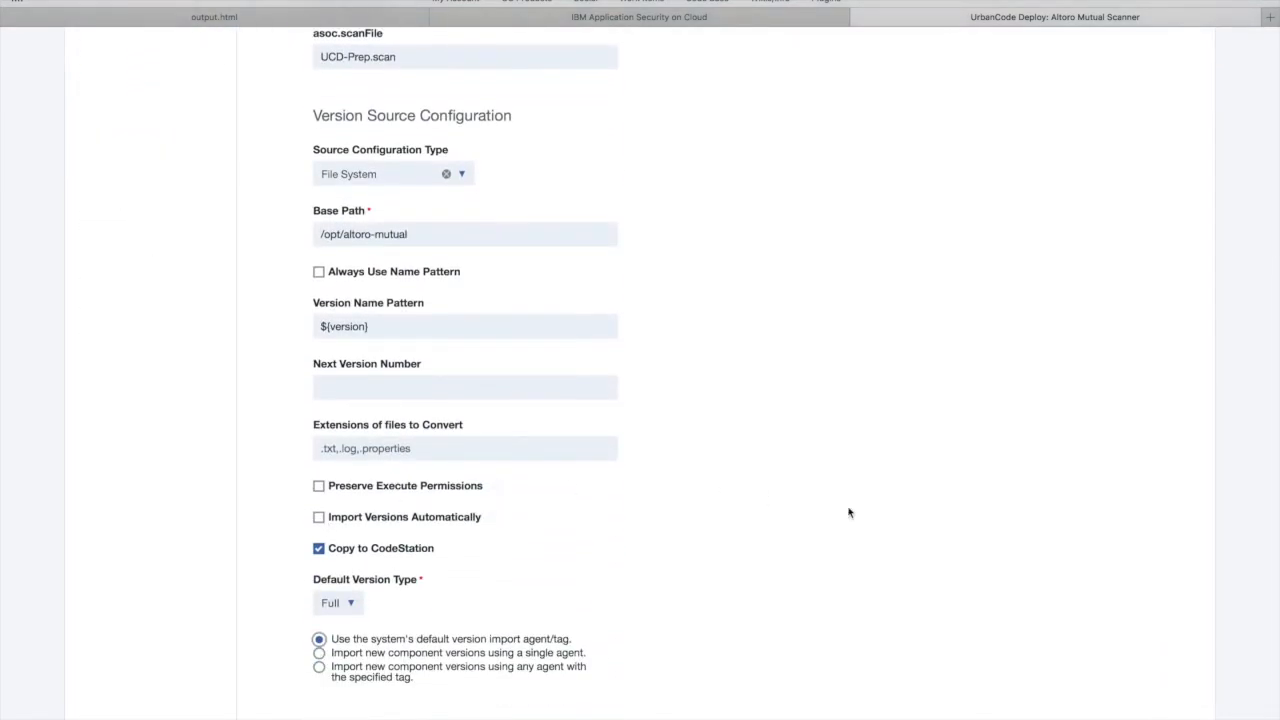
mouse_move(494, 517)
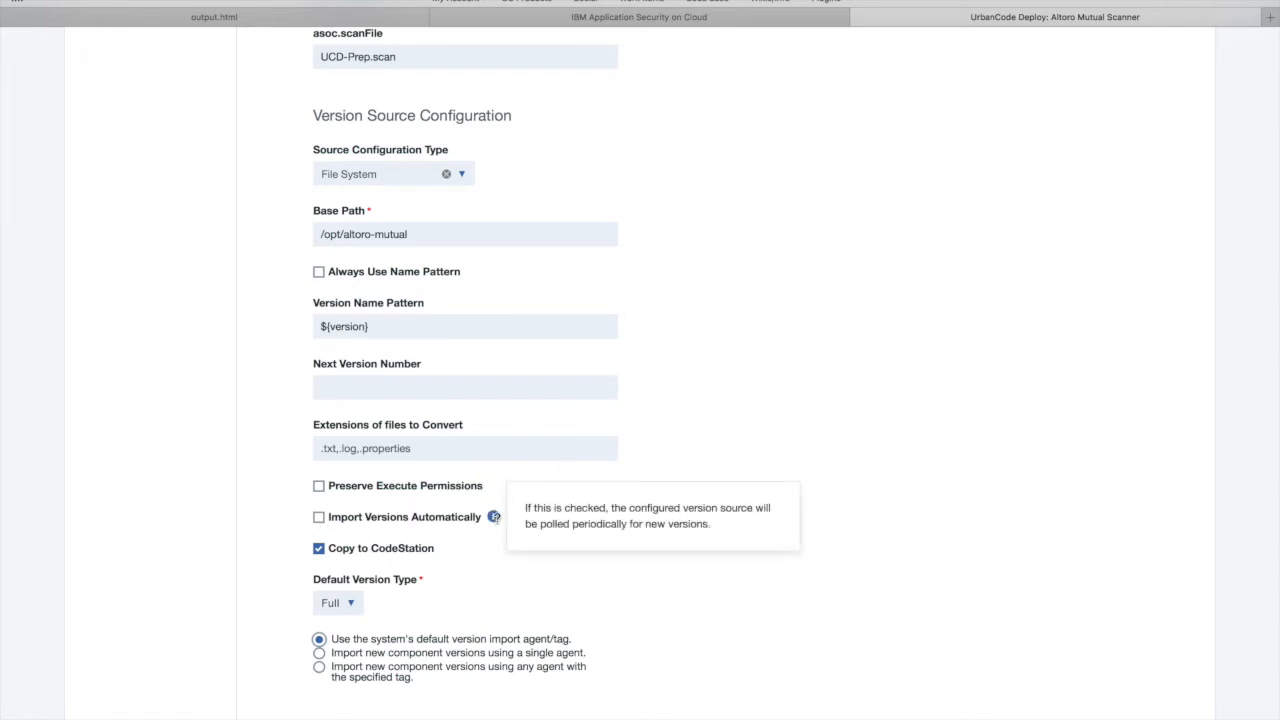
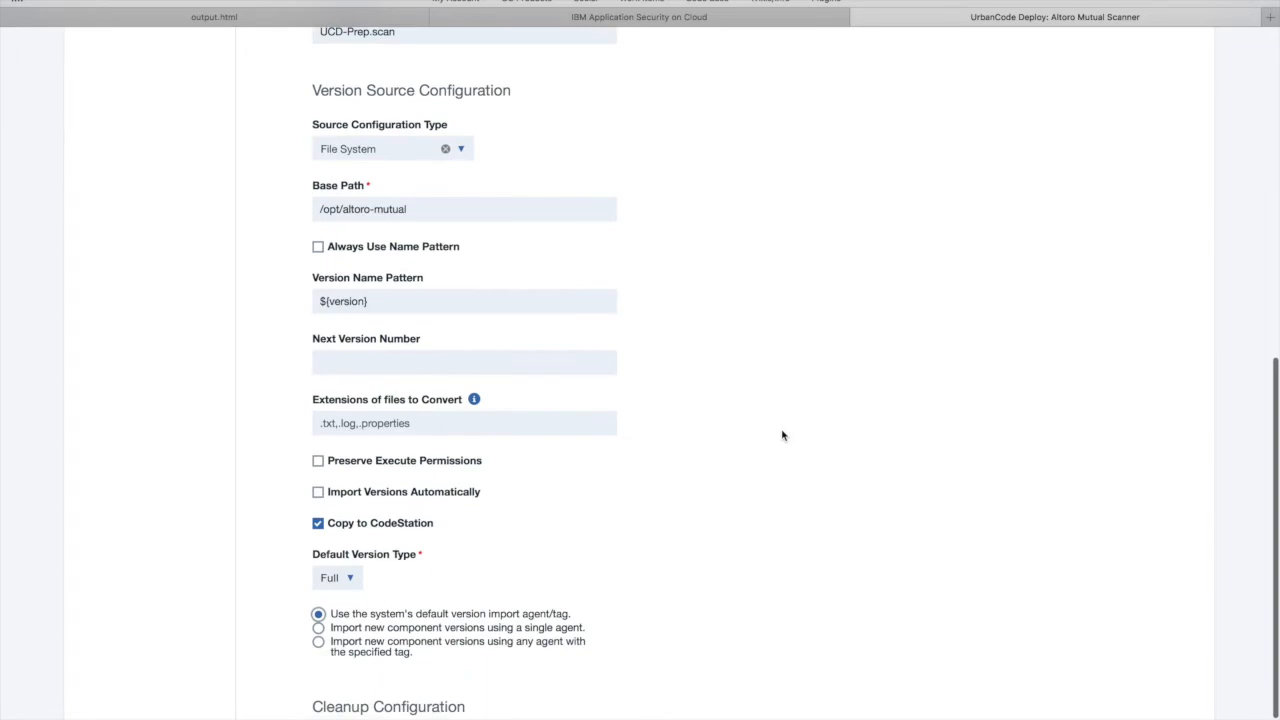
scroll(783, 435, "up", 10)
scroll(783, 435, "down", 10)
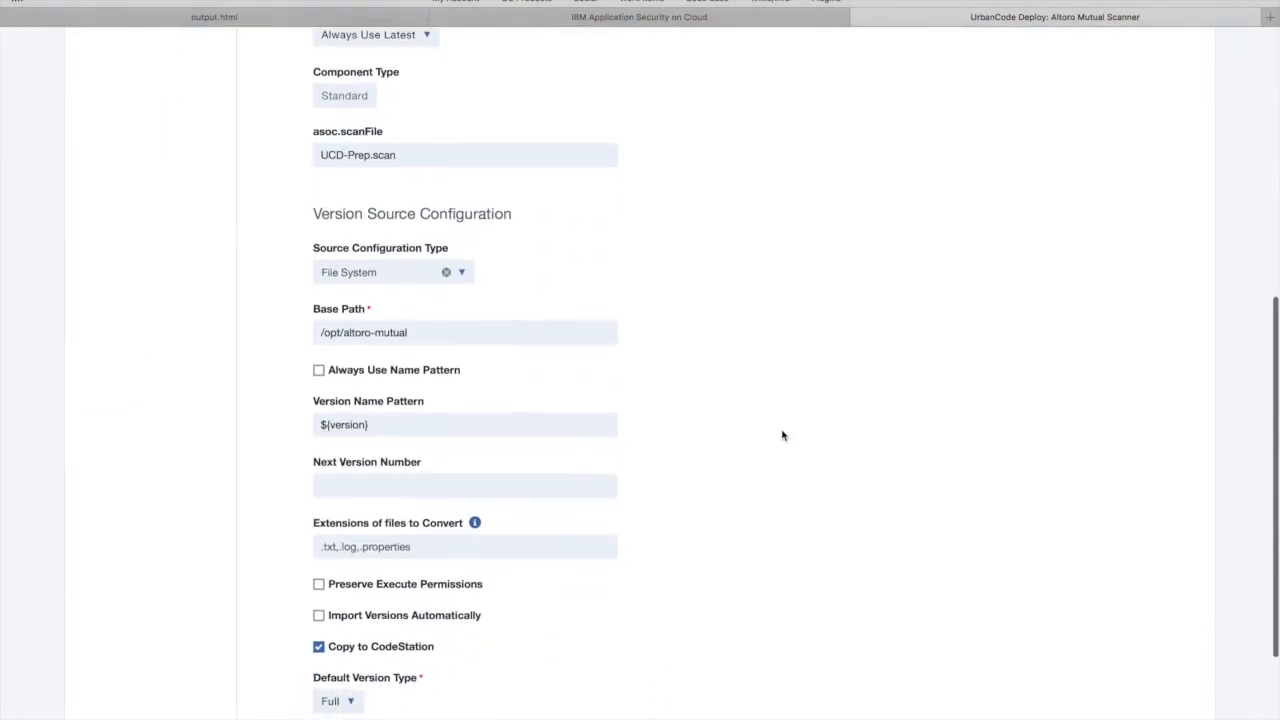
scroll(783, 435, "up", 10)
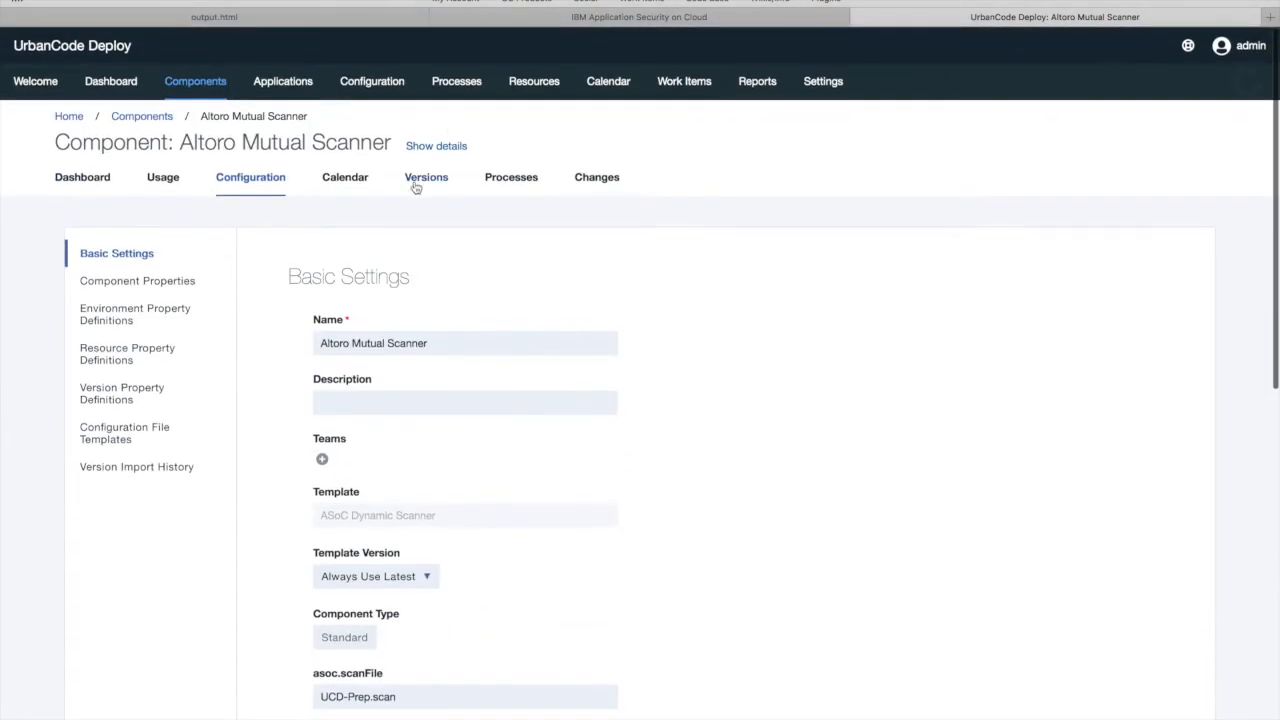
- Check Altoro Mutual Scanner's versions list and open its Run ASoC Dynamic Scan With File process
left_click(416, 185)
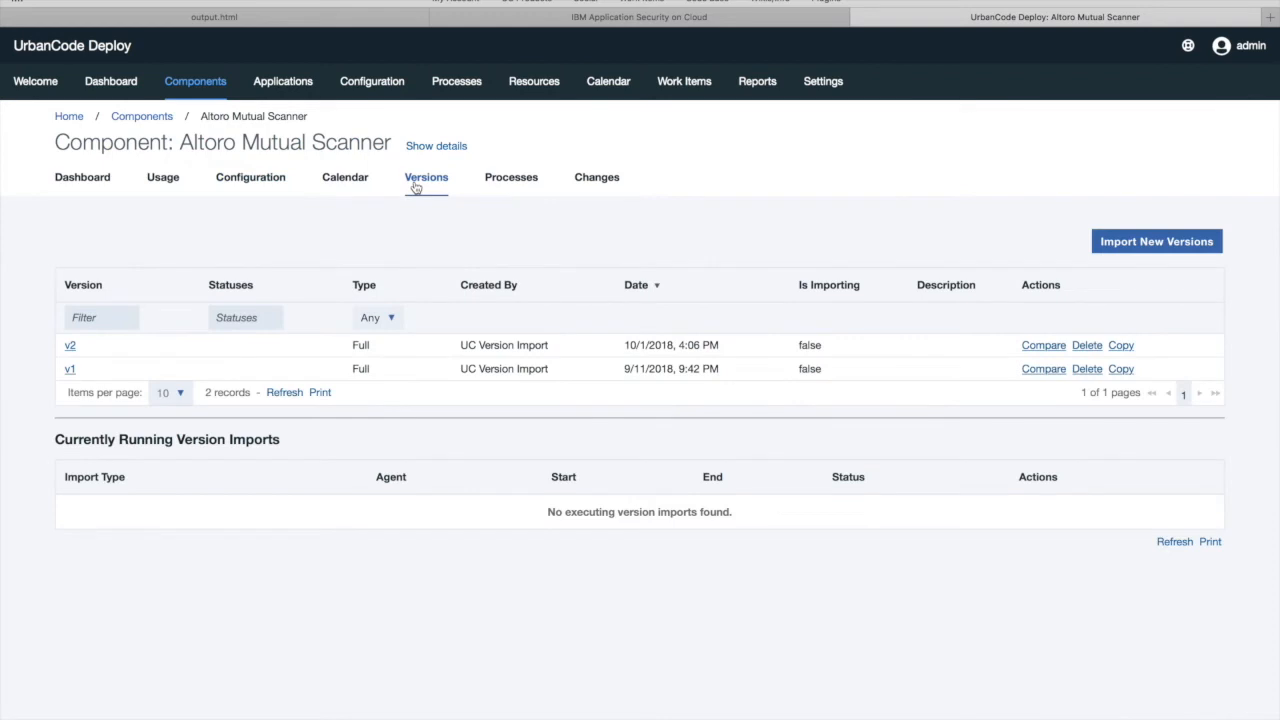
left_click(517, 183)
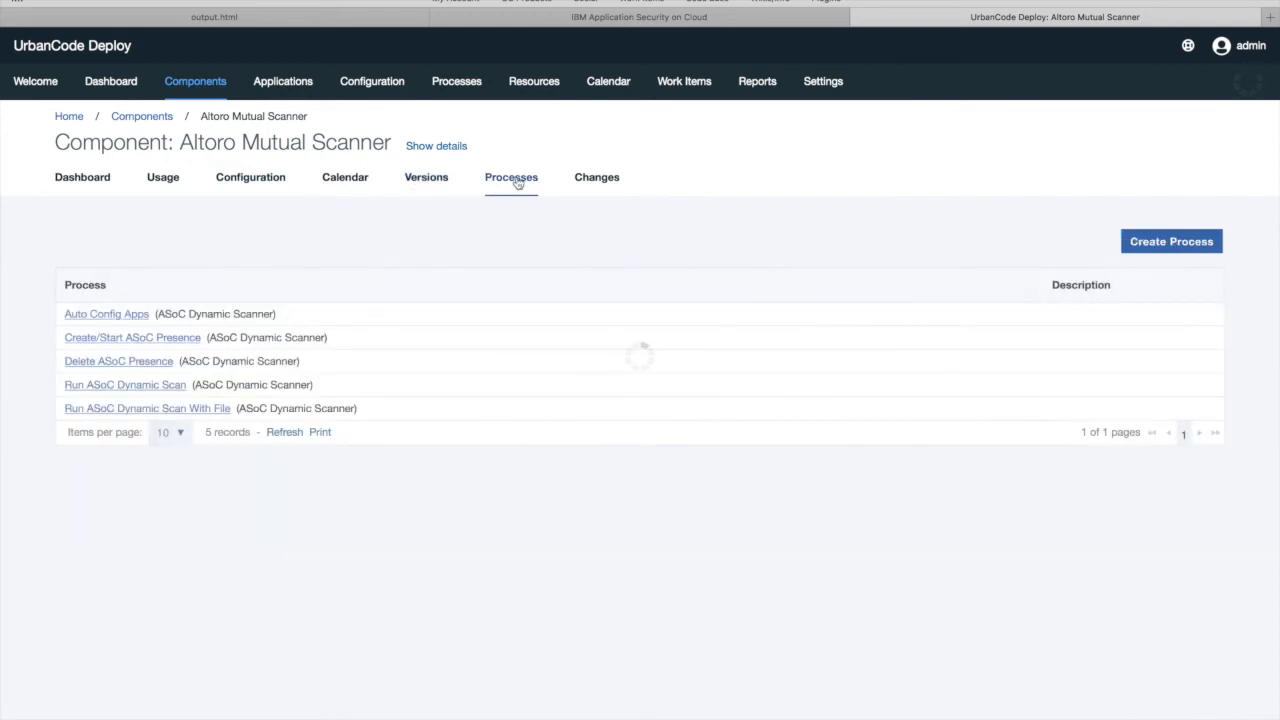
left_click(156, 411)
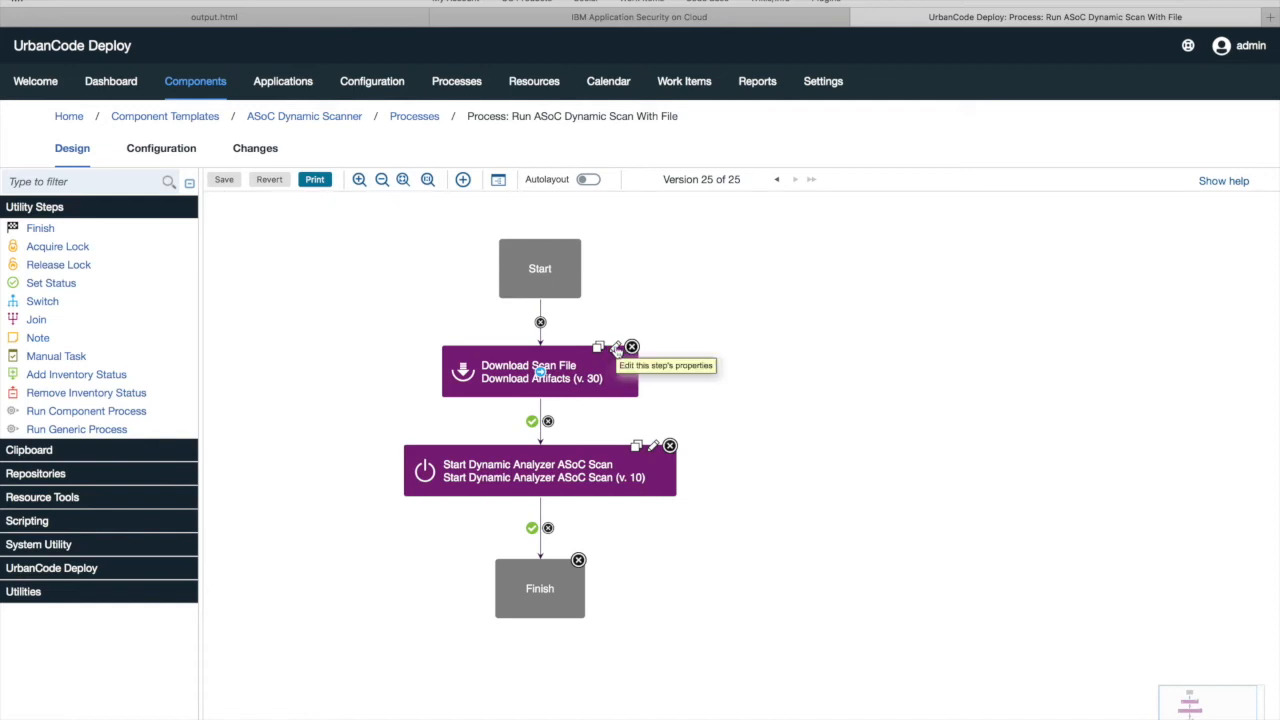
- Review the Download Scan File step's properties, including its Includes pattern, and close them
left_click(617, 348)
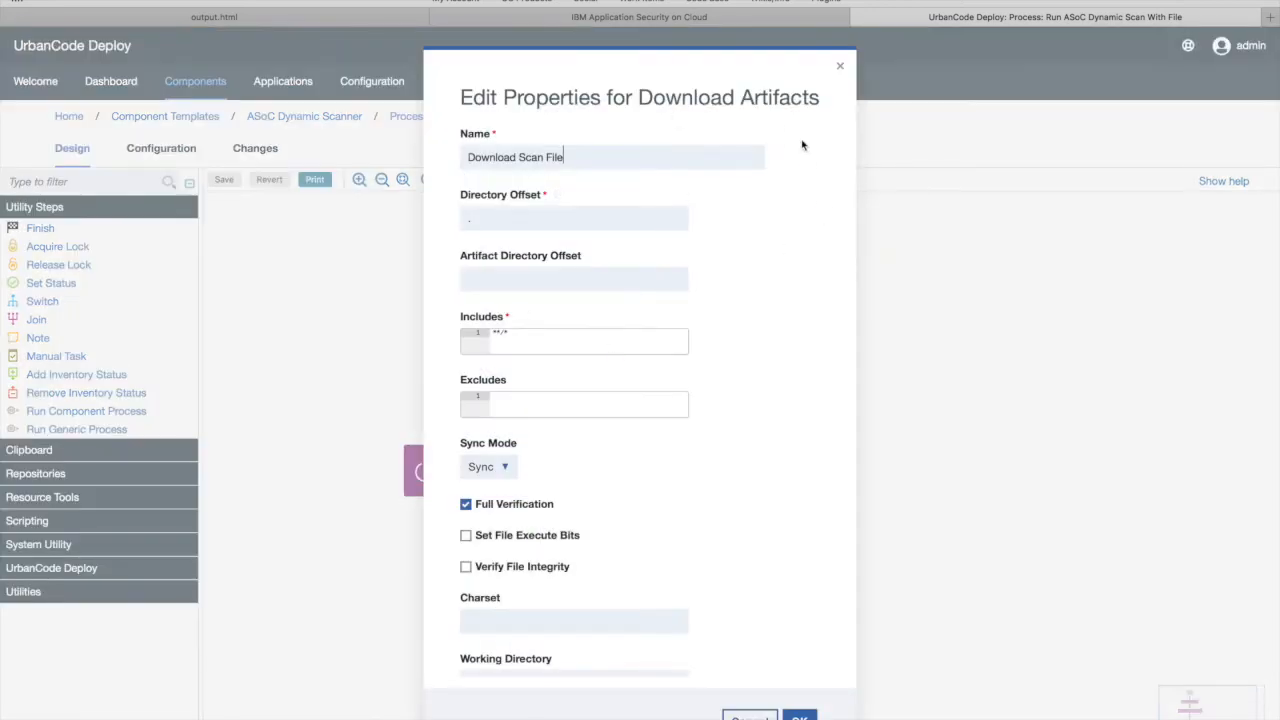
left_click(523, 344)
left_click_drag(263, 259, 197, 259)
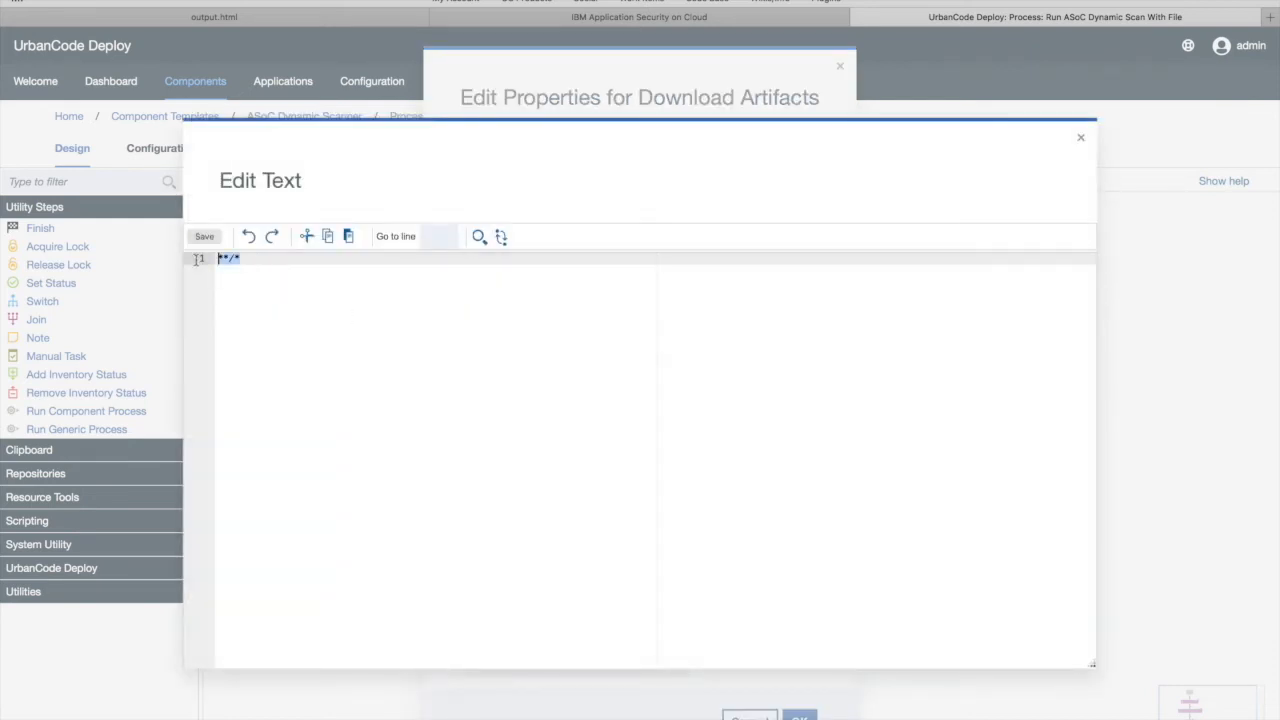
left_click(1080, 140)
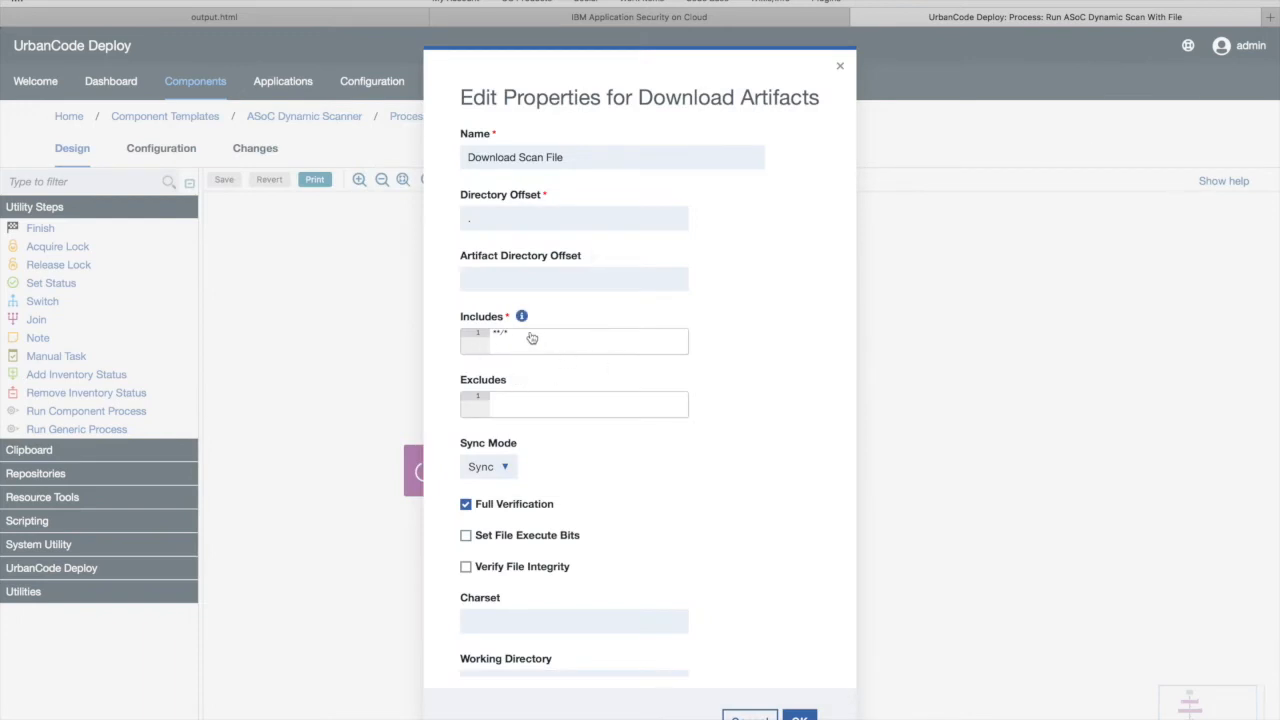
scroll(694, 470, "down", 4)
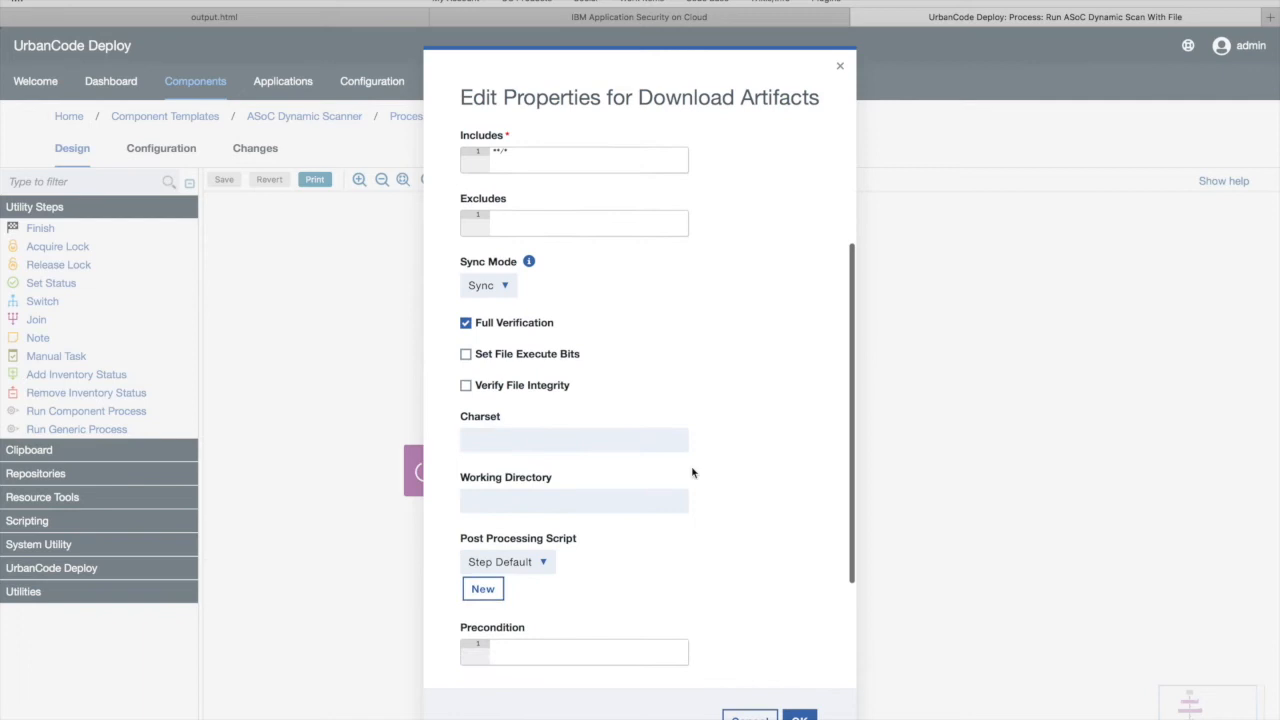
left_click(799, 716)
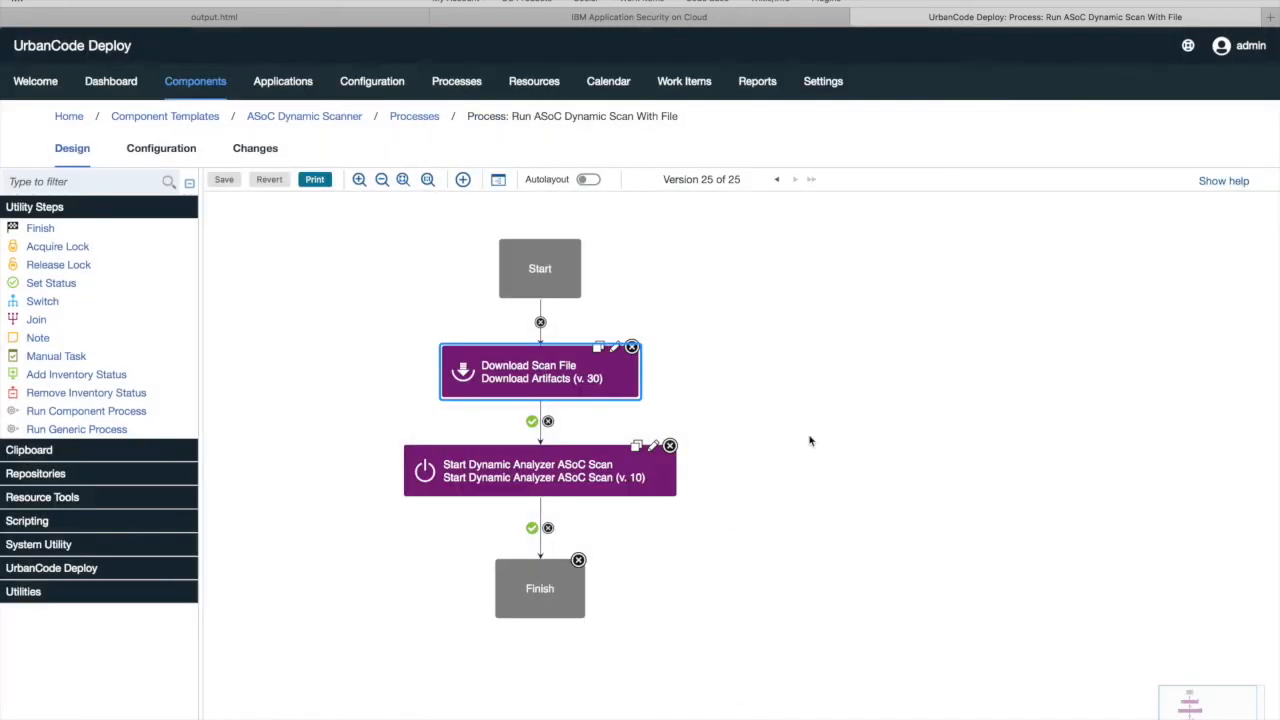
- Open the Start Dynamic Analyzer ASoC Scan step's properties and look through its fields
double_click(537, 468)
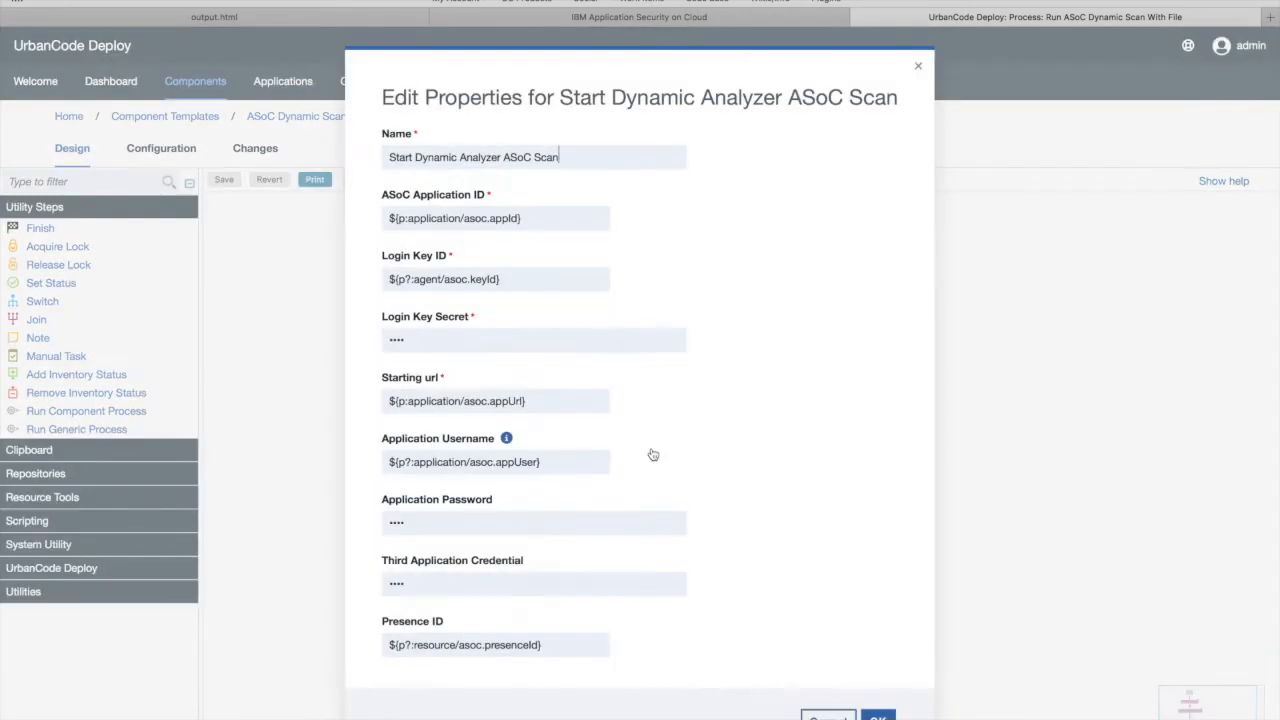
scroll(756, 373, "down", 3)
scroll(756, 373, "down", 3)
scroll(756, 373, "up", 5)
scroll(715, 355, "down", 3)
scroll(715, 355, "down", 5)
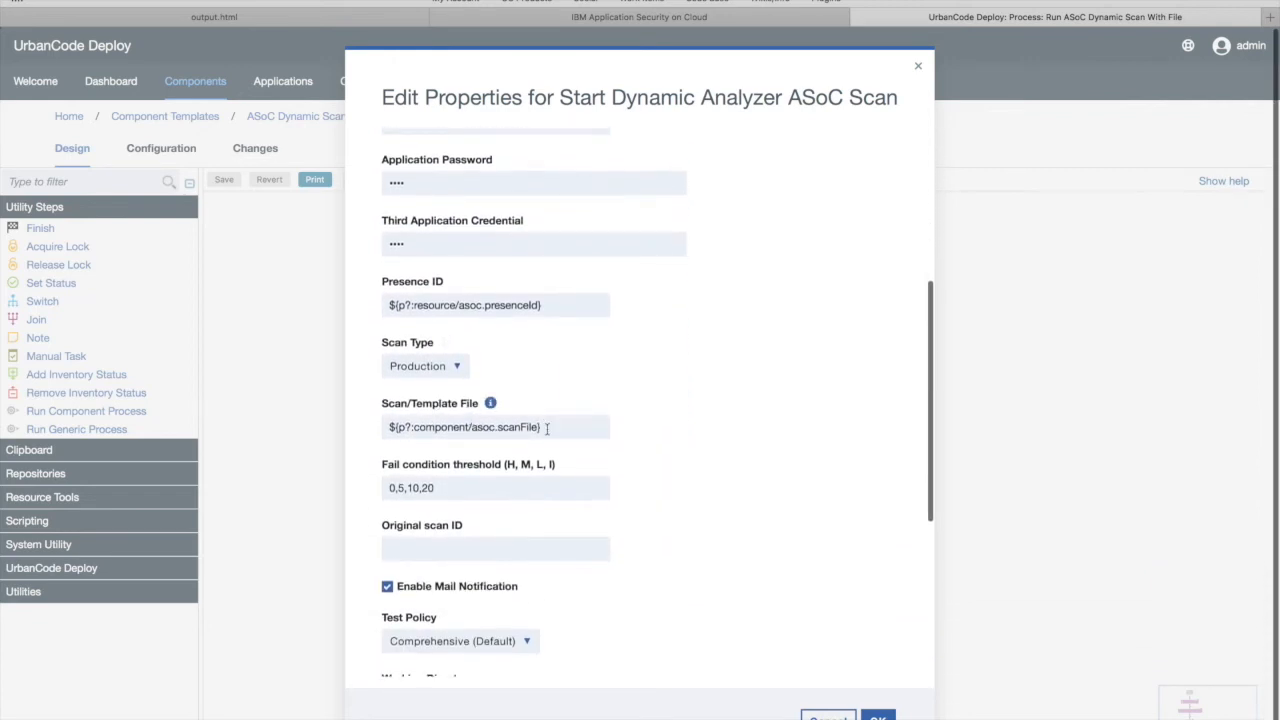
- Examine the component property reference in the scan step's Scan/Template File field and close the properties without changes
left_click_drag(539, 427, 356, 413)
left_click(448, 427)
double_click(448, 427)
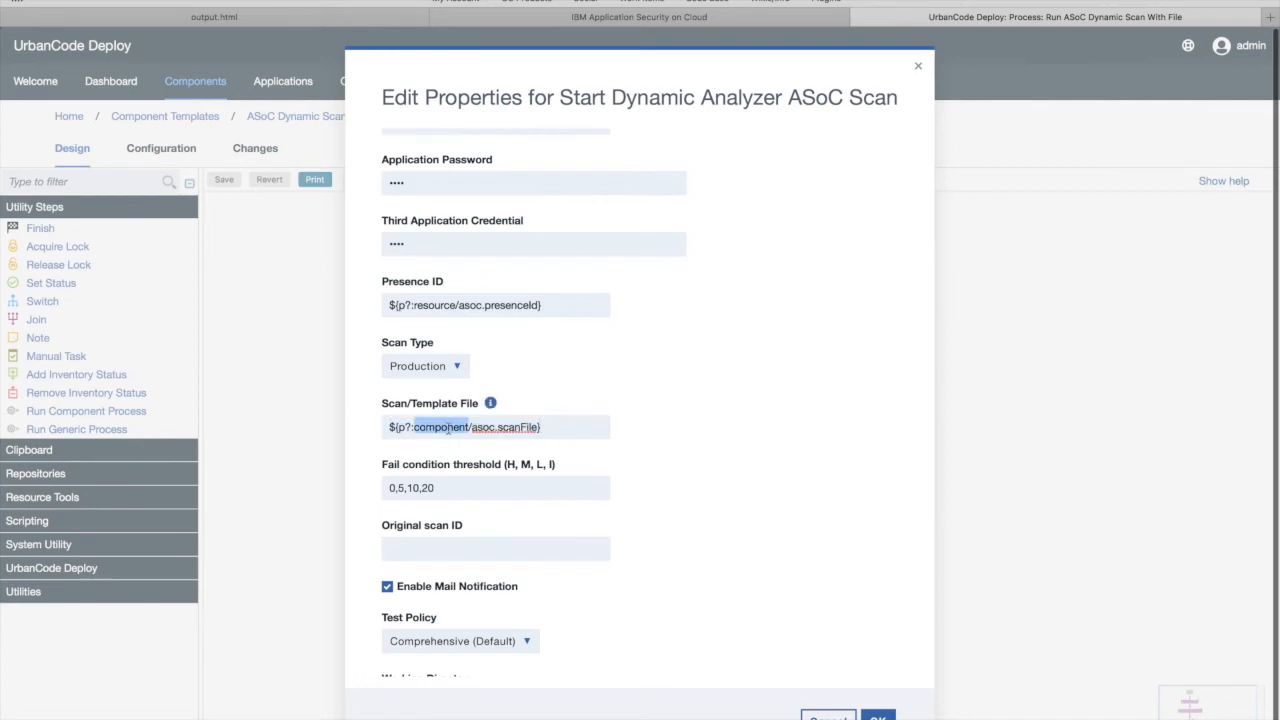
left_click(568, 430)
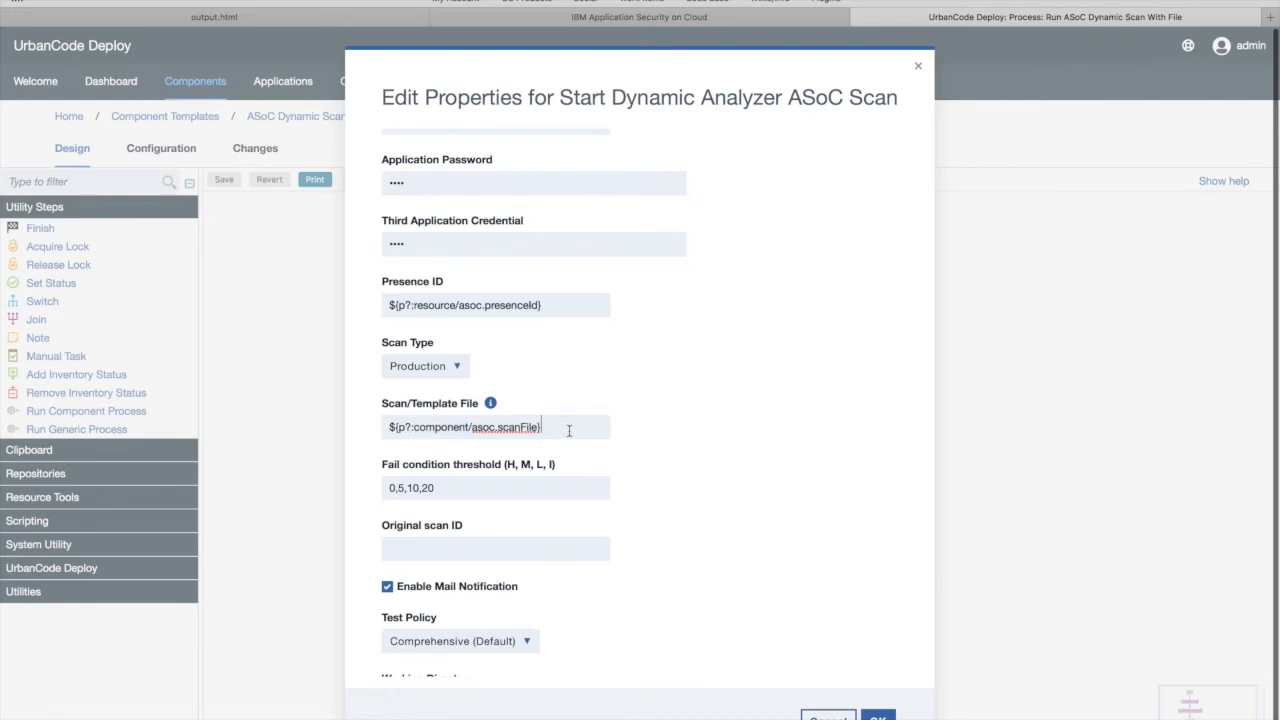
left_click_drag(554, 429, 382, 424)
left_click(532, 427)
left_click(828, 716)
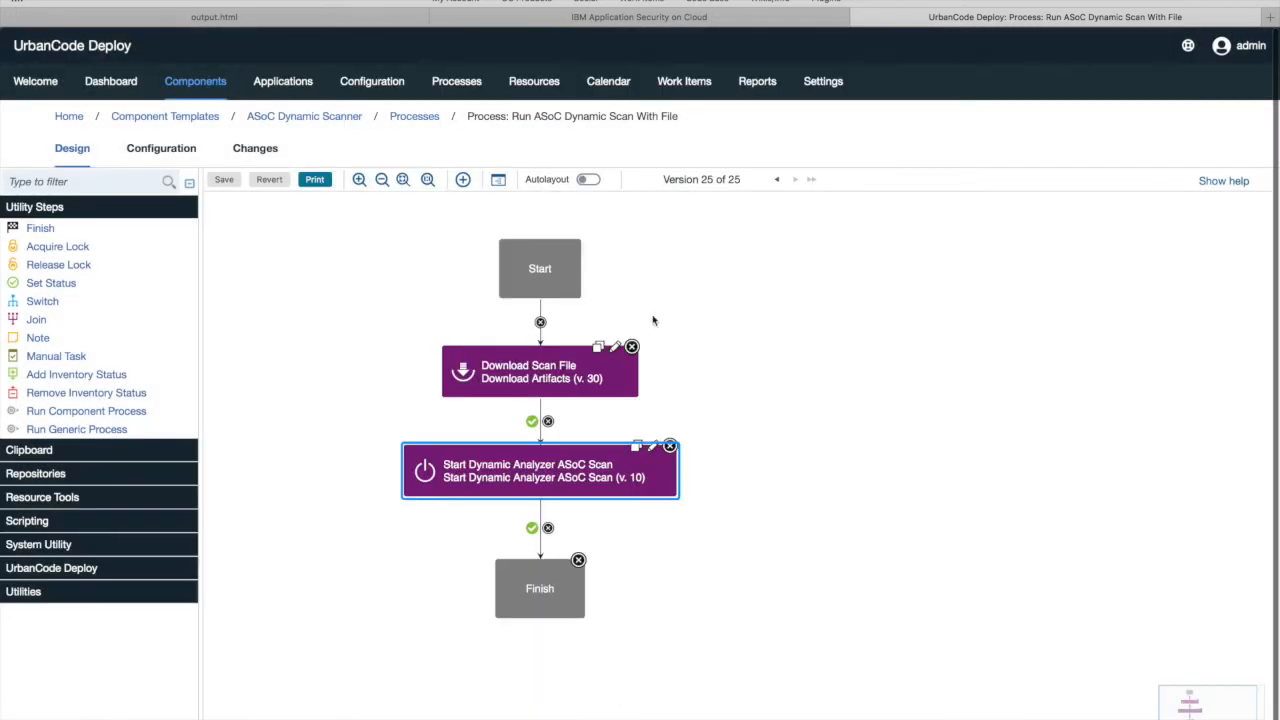
- Return to the components list, open Altoro Mutual Scanner's basic settings and inspect the asoc.scanFile property
left_click(414, 118)
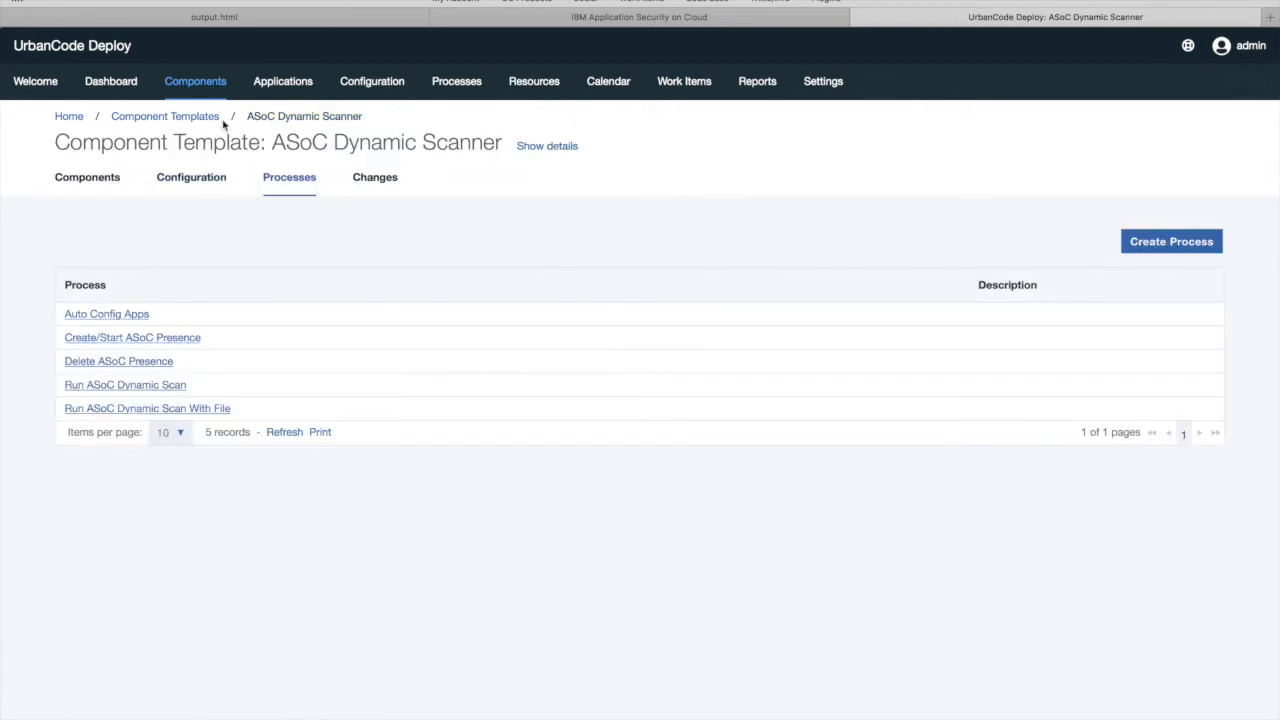
left_click(213, 84)
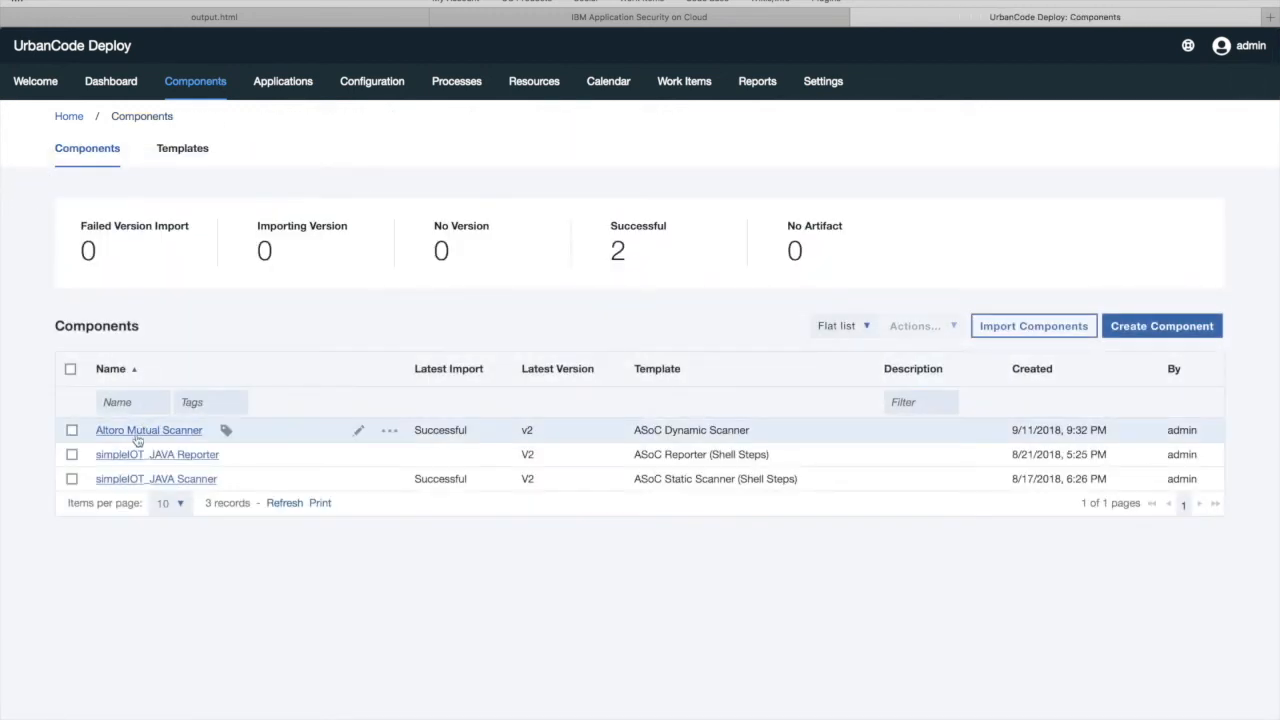
left_click(137, 435)
left_click(263, 180)
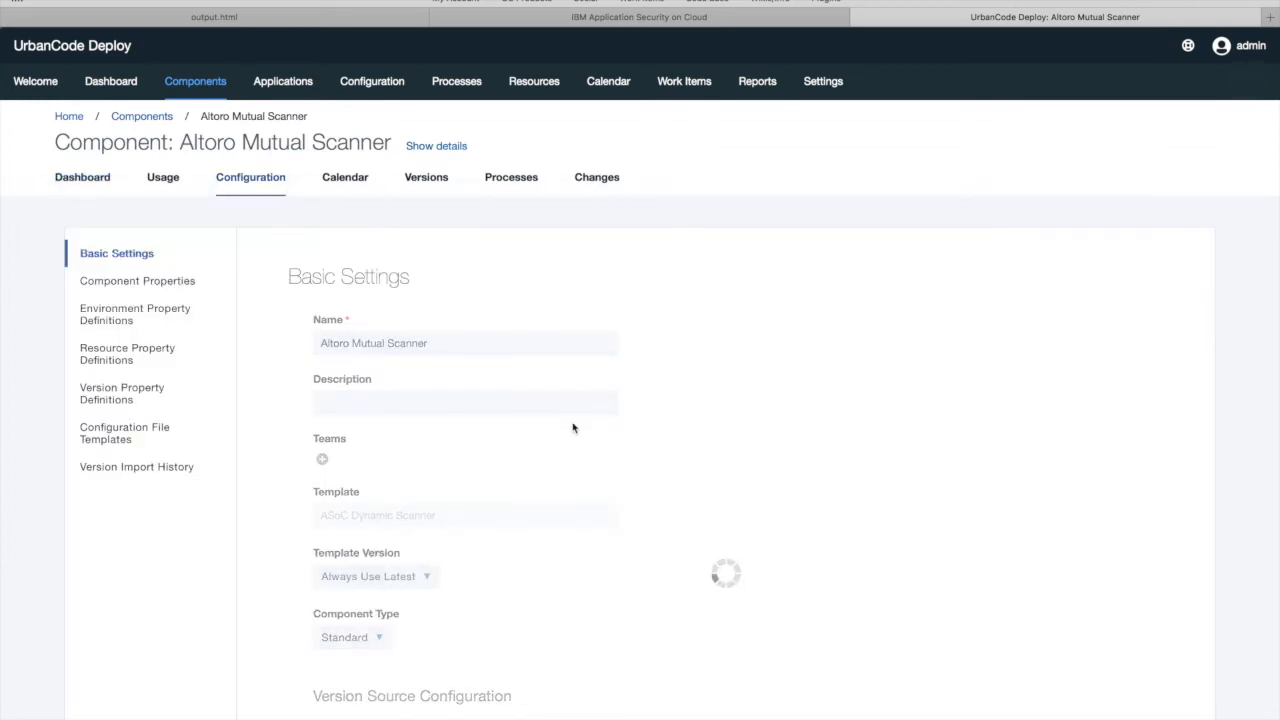
scroll(716, 456, "down", 1)
scroll(716, 456, "down", 2)
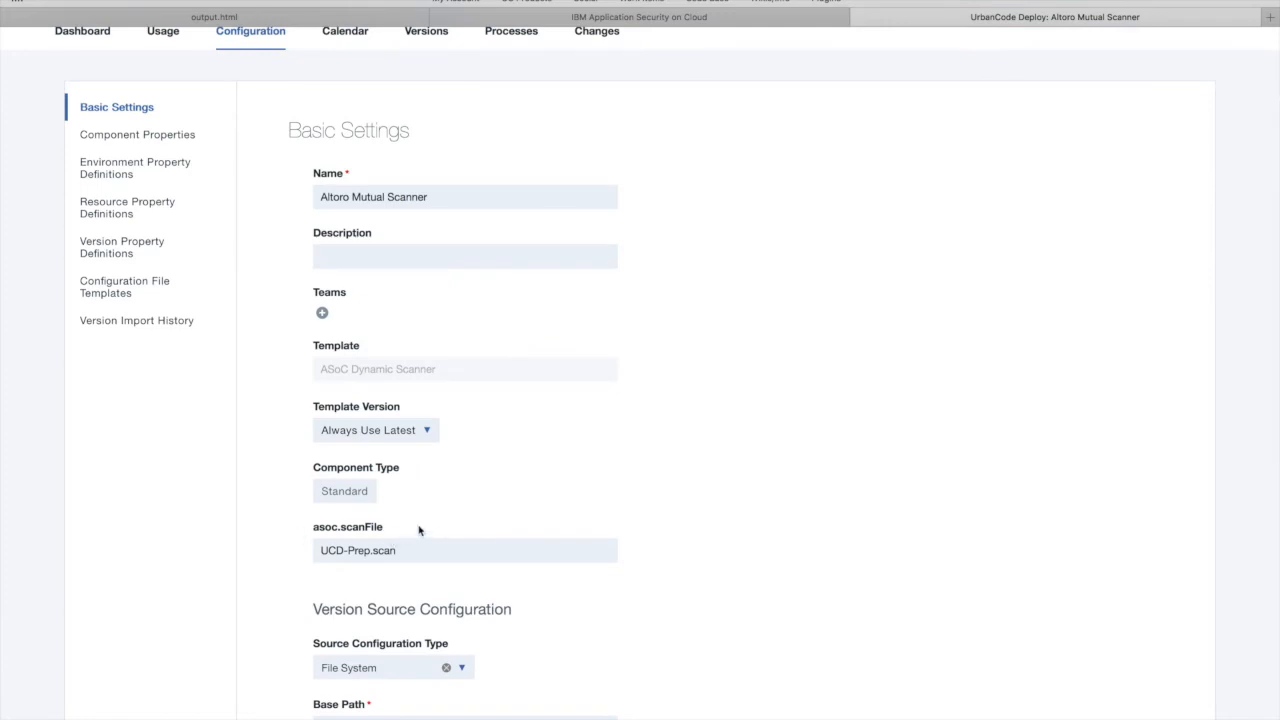
left_click_drag(400, 529, 274, 523)
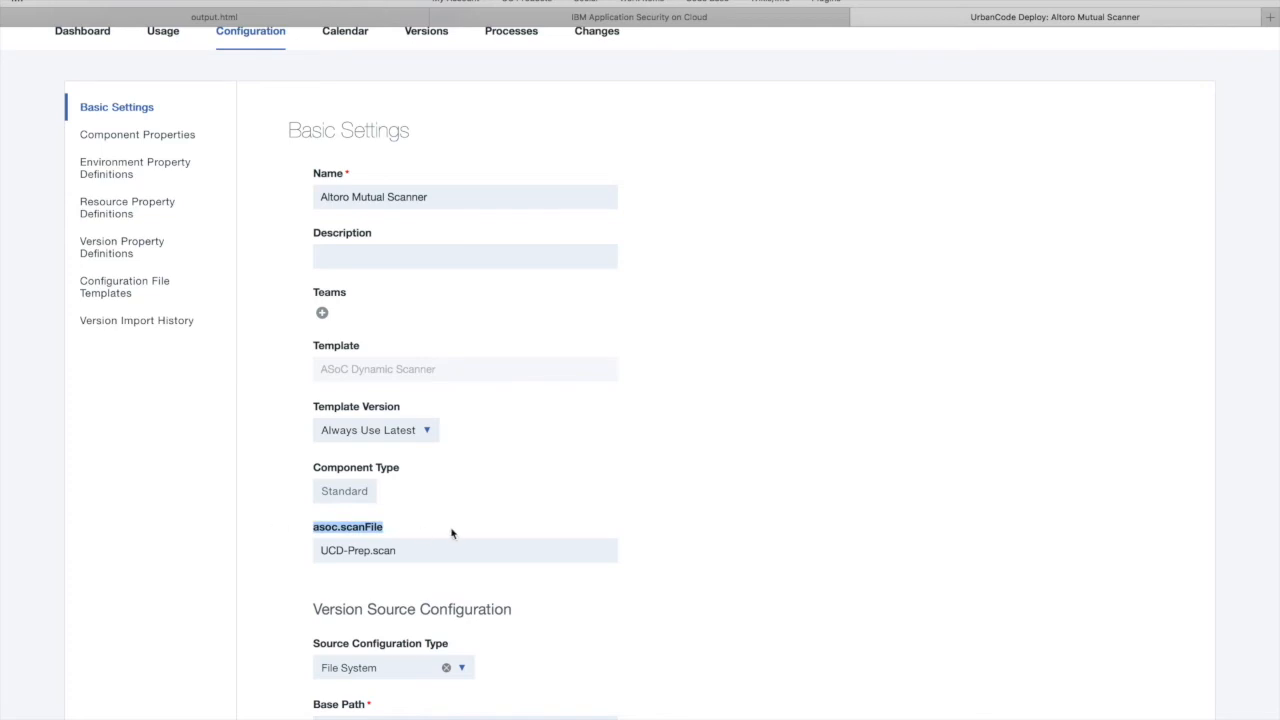
- Examine the asoc.scanFile property and its value in Altoro Mutual Scanner's basic settings, leaving them unedited
left_click(410, 526)
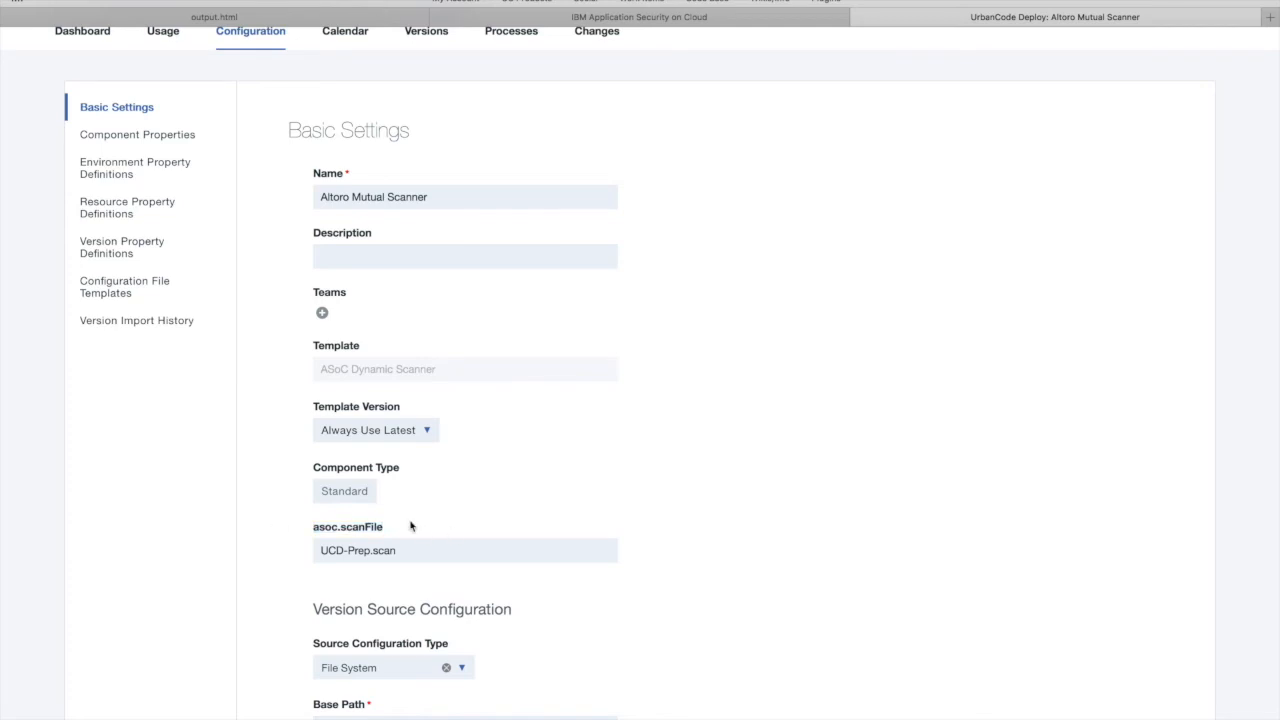
scroll(410, 526, "up", 3)
scroll(410, 526, "down", 2)
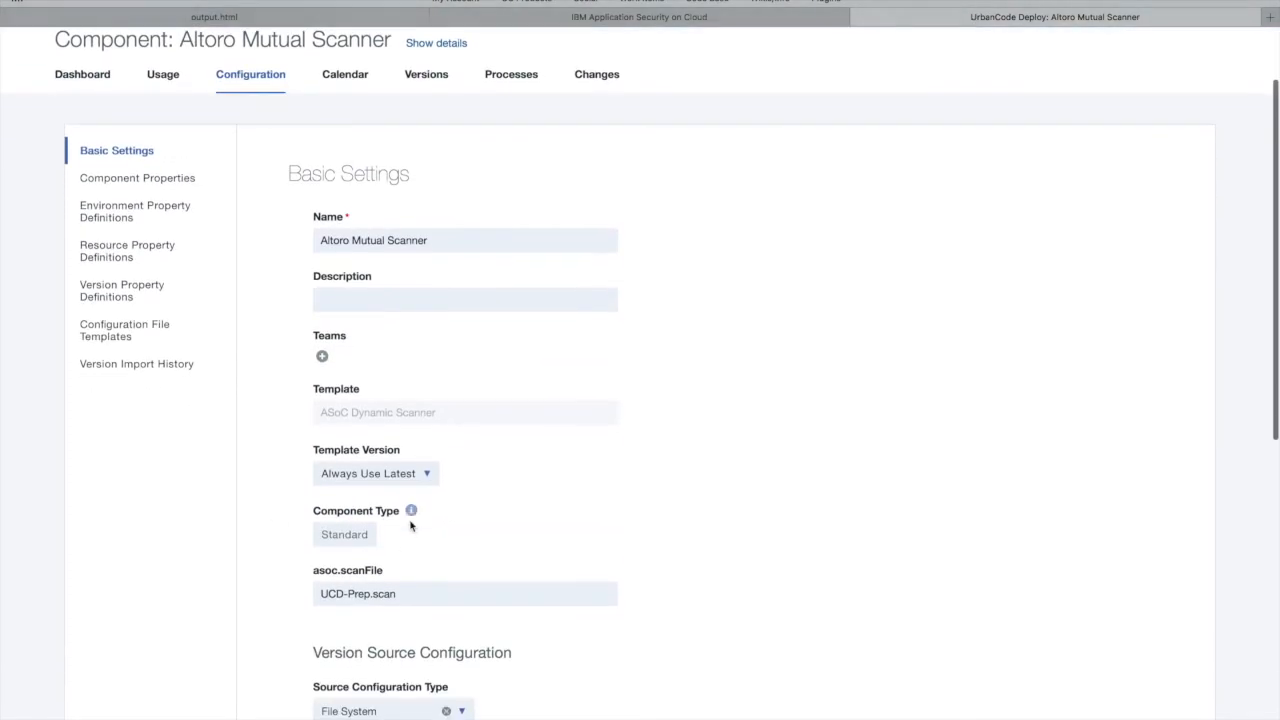
left_click_drag(408, 577, 294, 569)
left_click(529, 556)
scroll(531, 554, "up", 2)
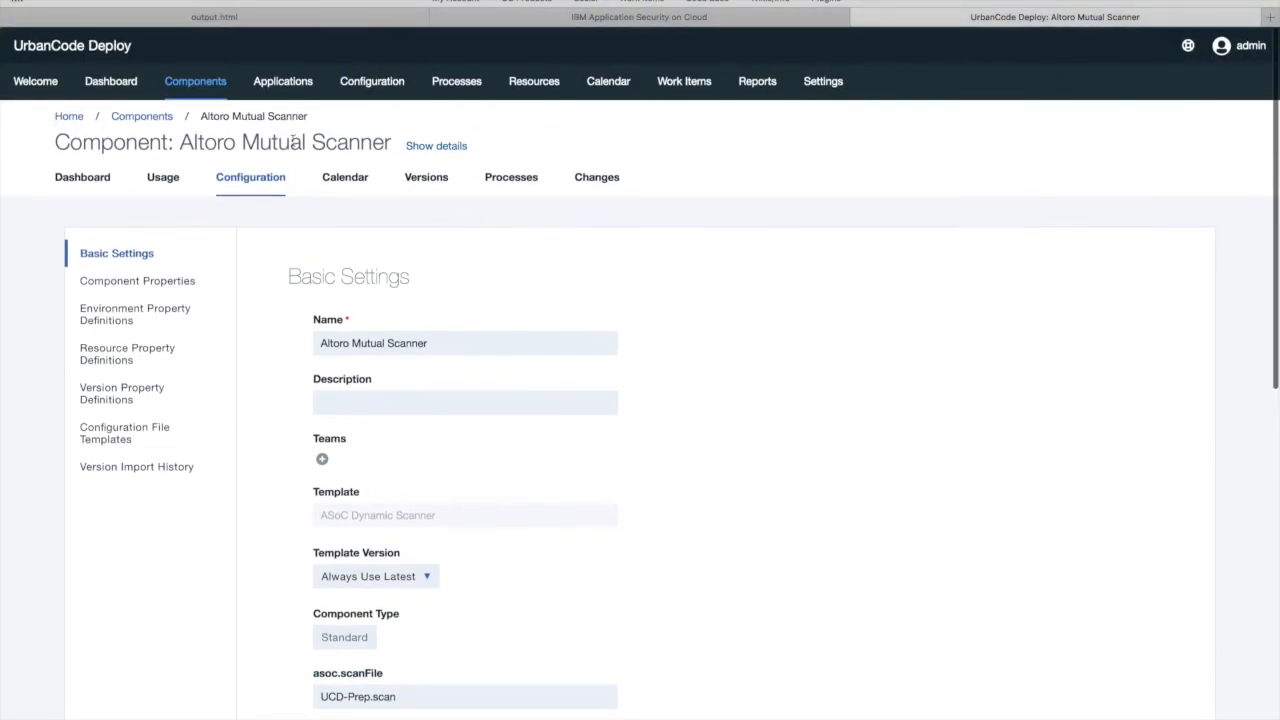
scroll(686, 481, "down", 1)
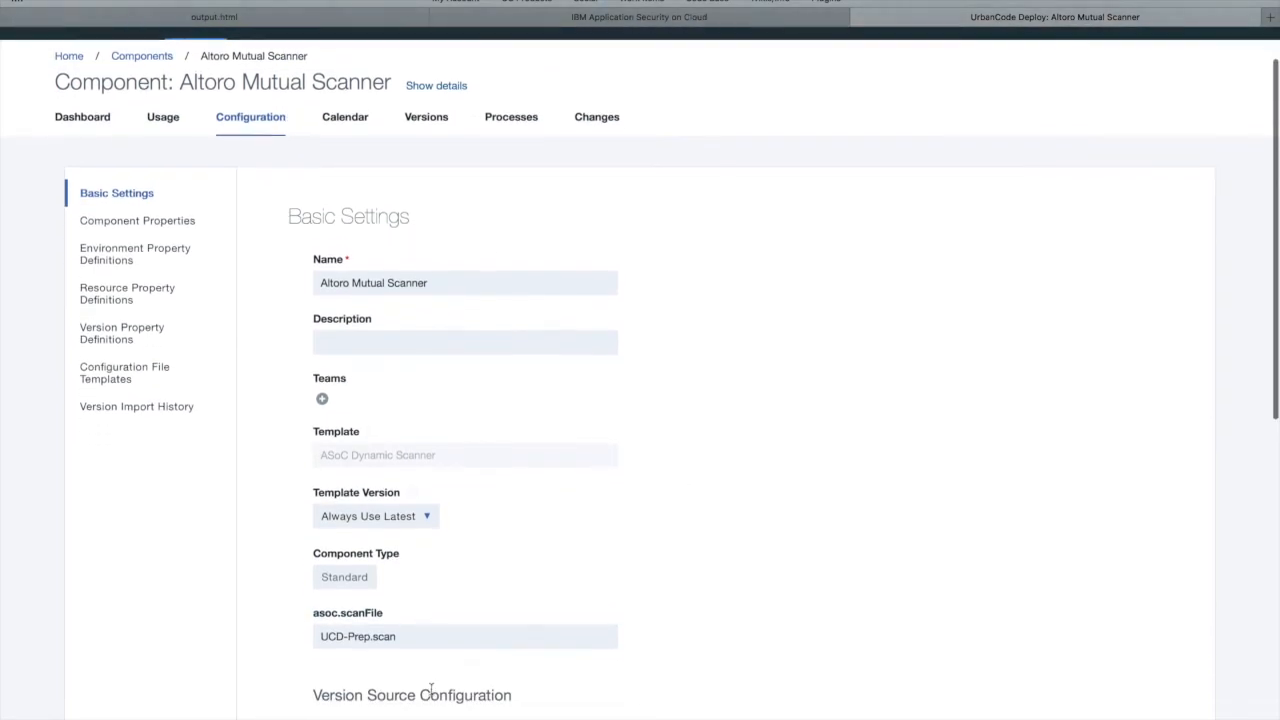
left_click_drag(407, 640, 290, 632)
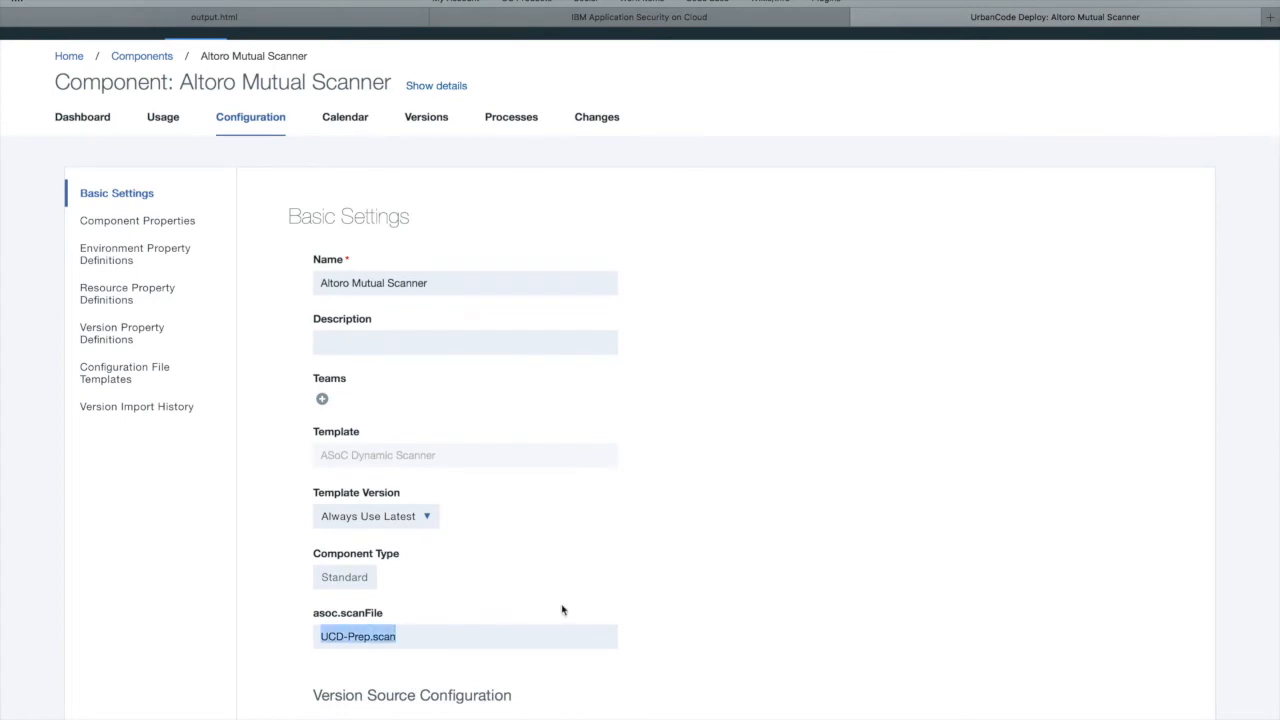
left_click(434, 643)
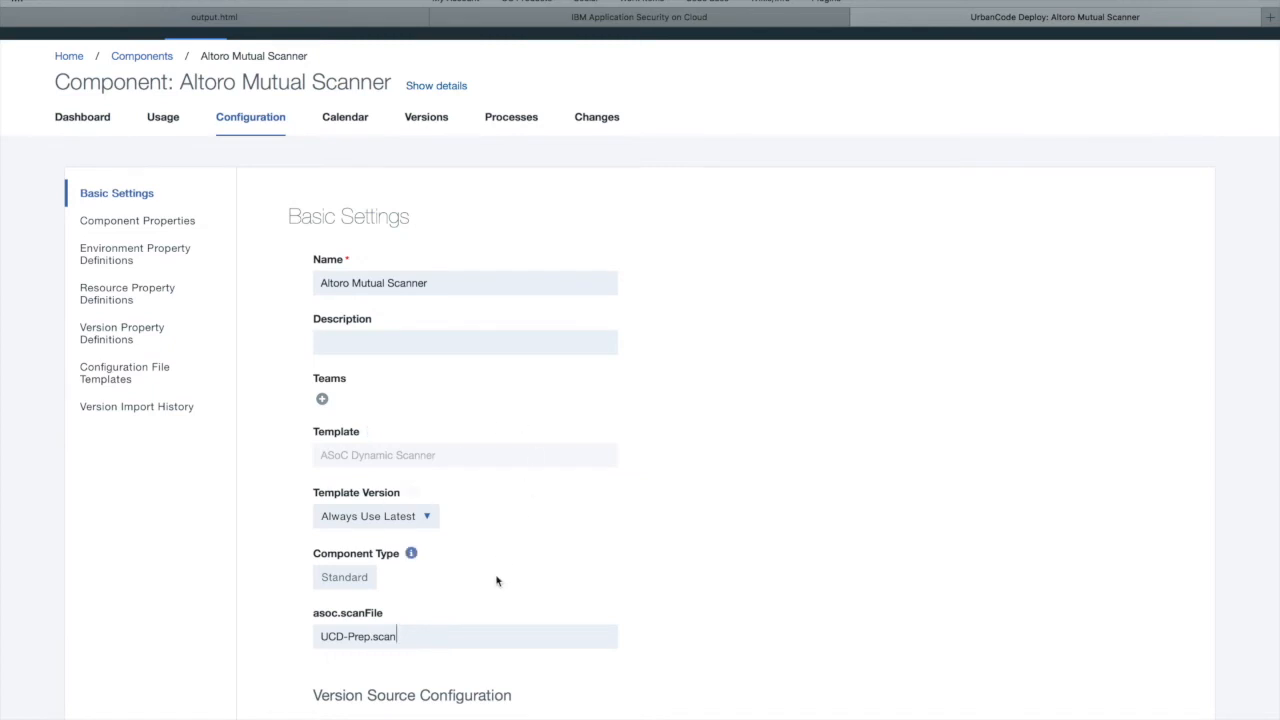
scroll(497, 580, "up", 1)
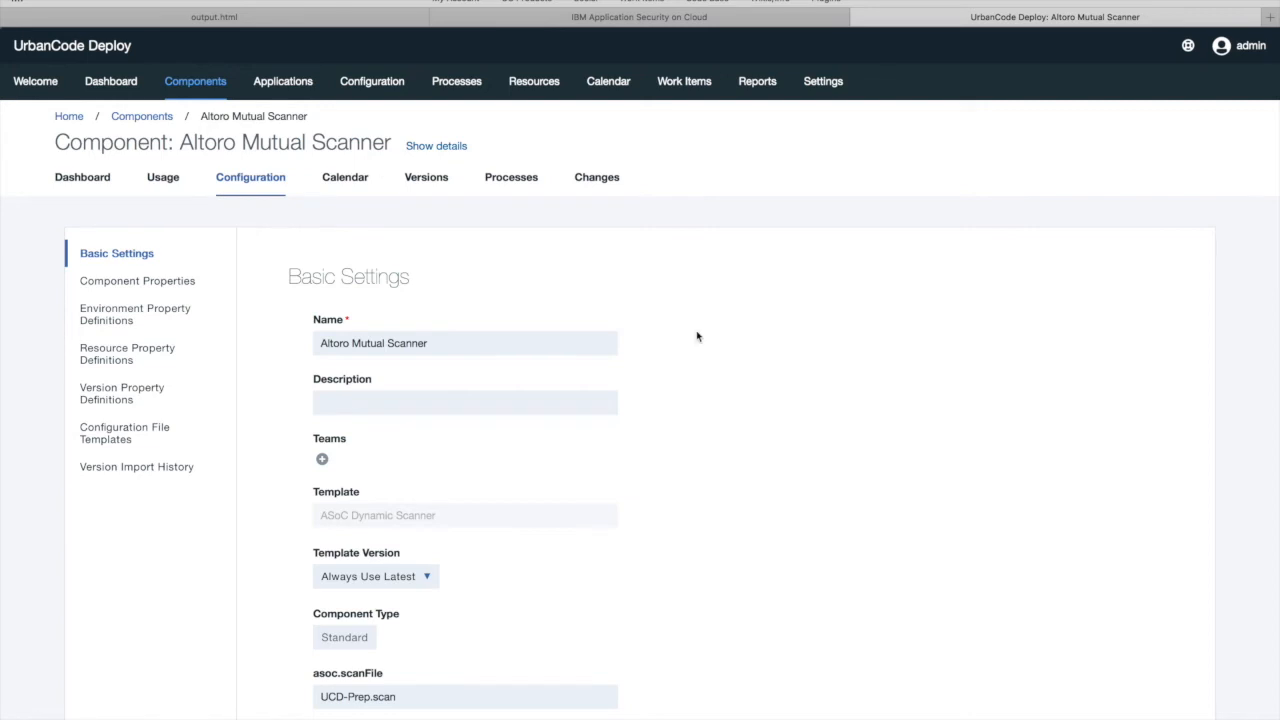
- Open the Run Dynamic Scan With File process of the Altoro Mutual application in the process designer
left_click(277, 84)
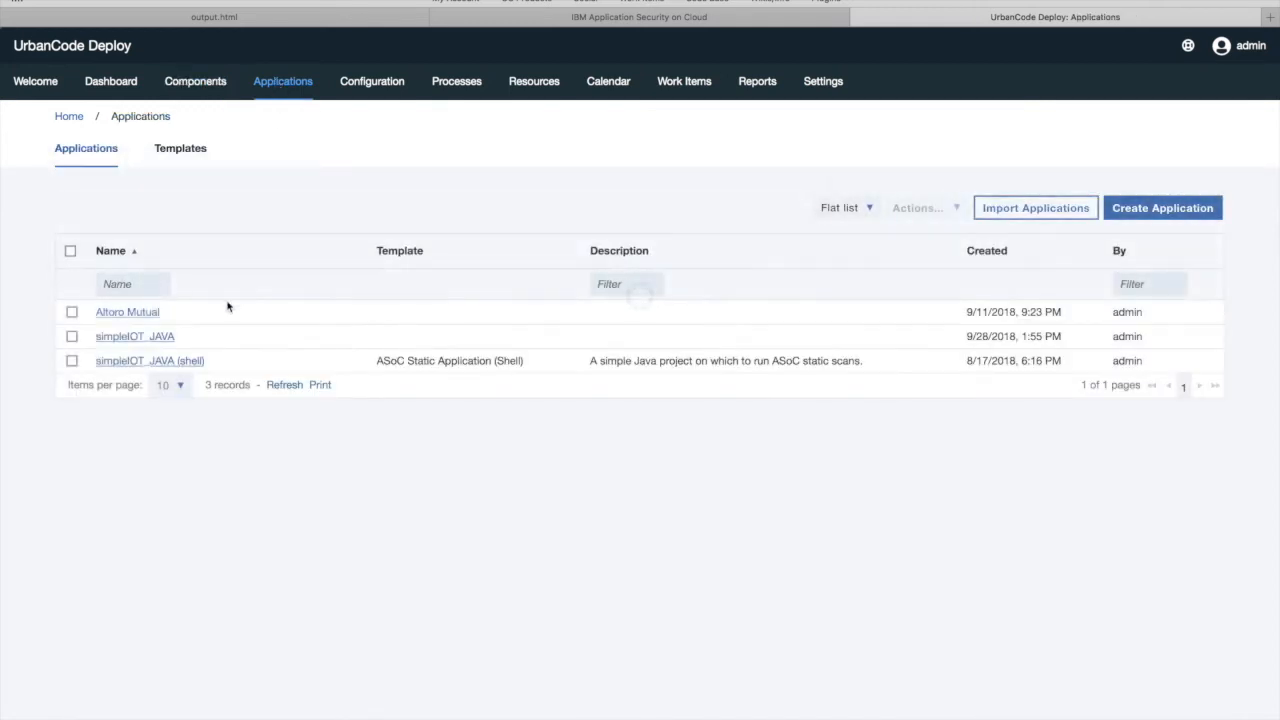
left_click(130, 313)
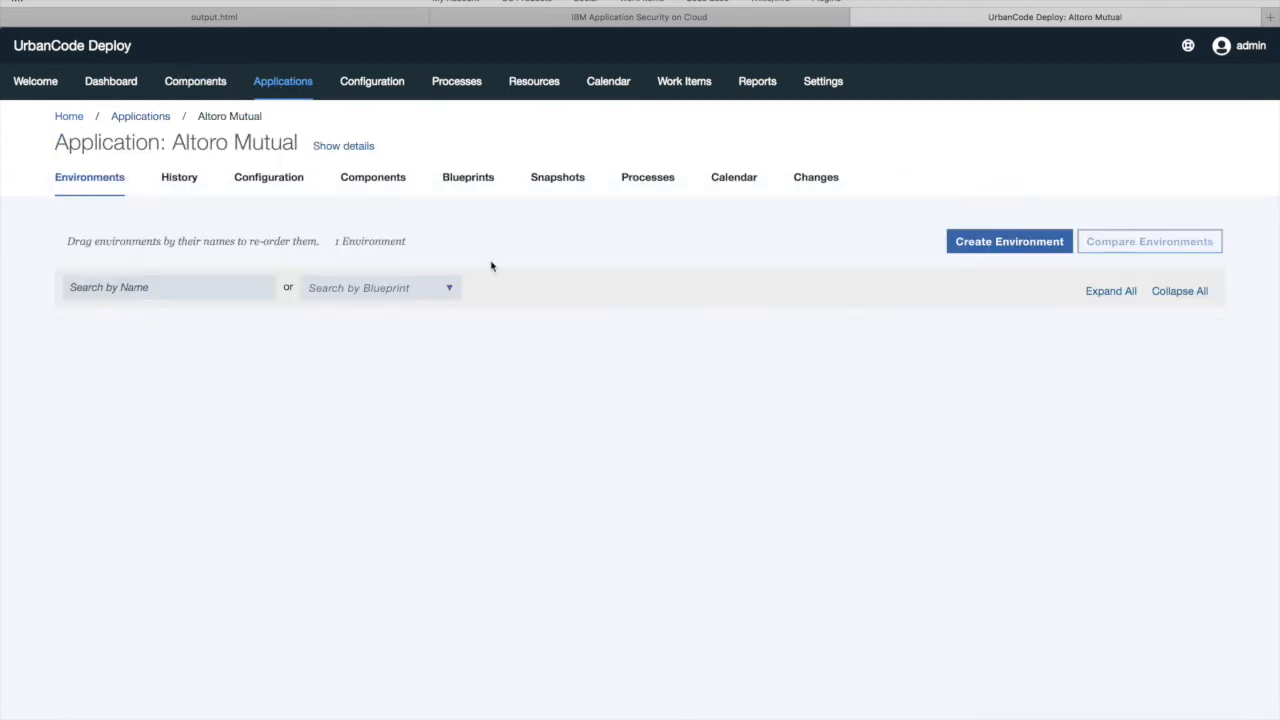
left_click(662, 179)
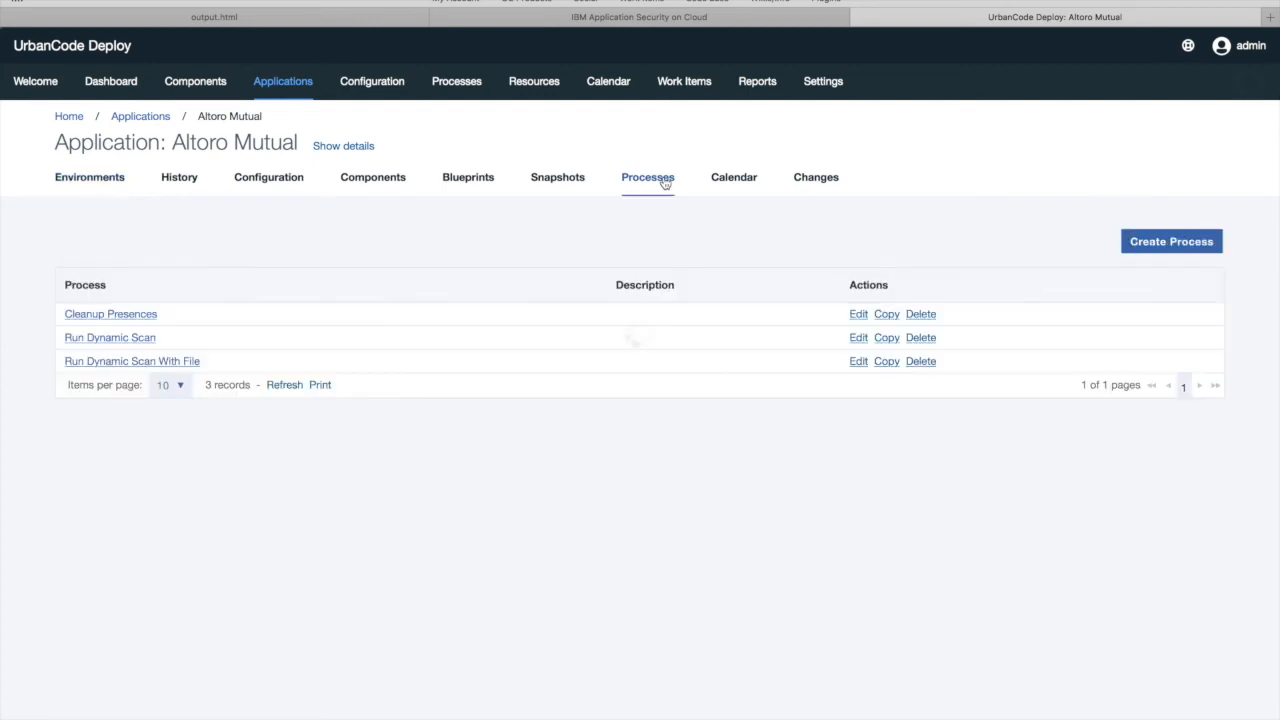
left_click(135, 362)
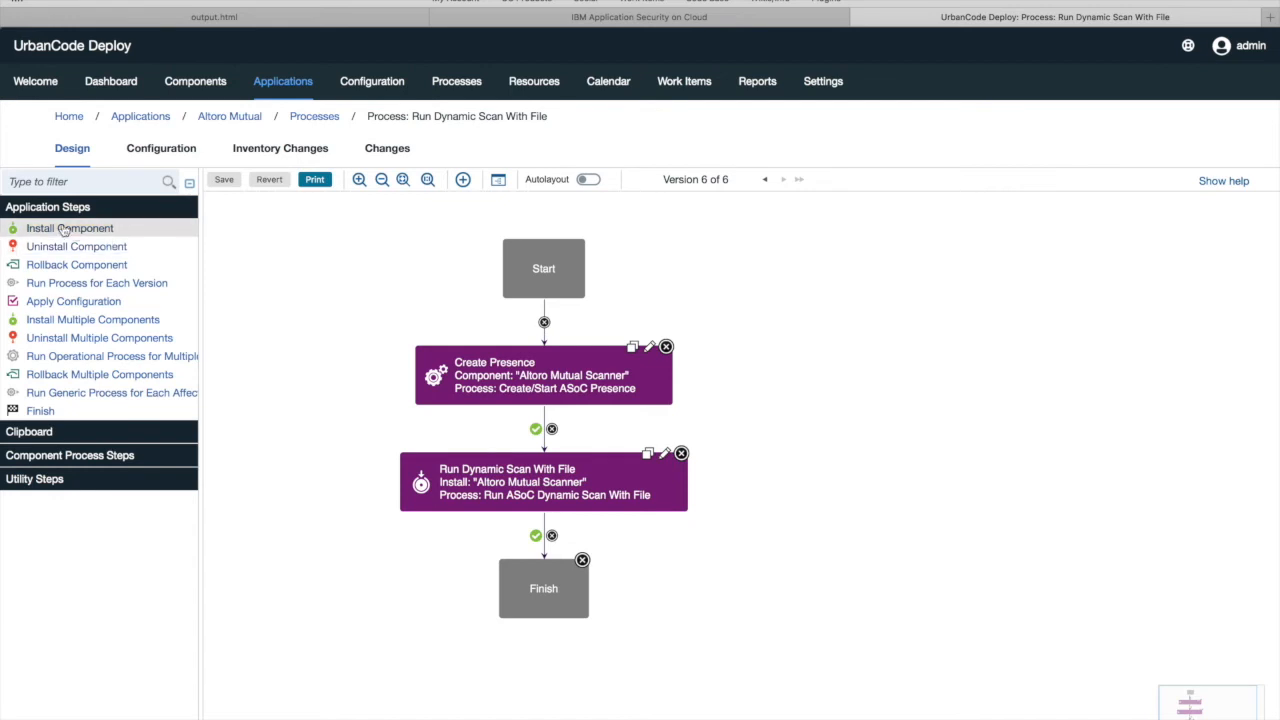
- Check which Altoro Mutual Scanner component processes can be placed in the design, and dismiss the choice without adding one
left_click(118, 455)
left_click_drag(85, 476, 882, 368)
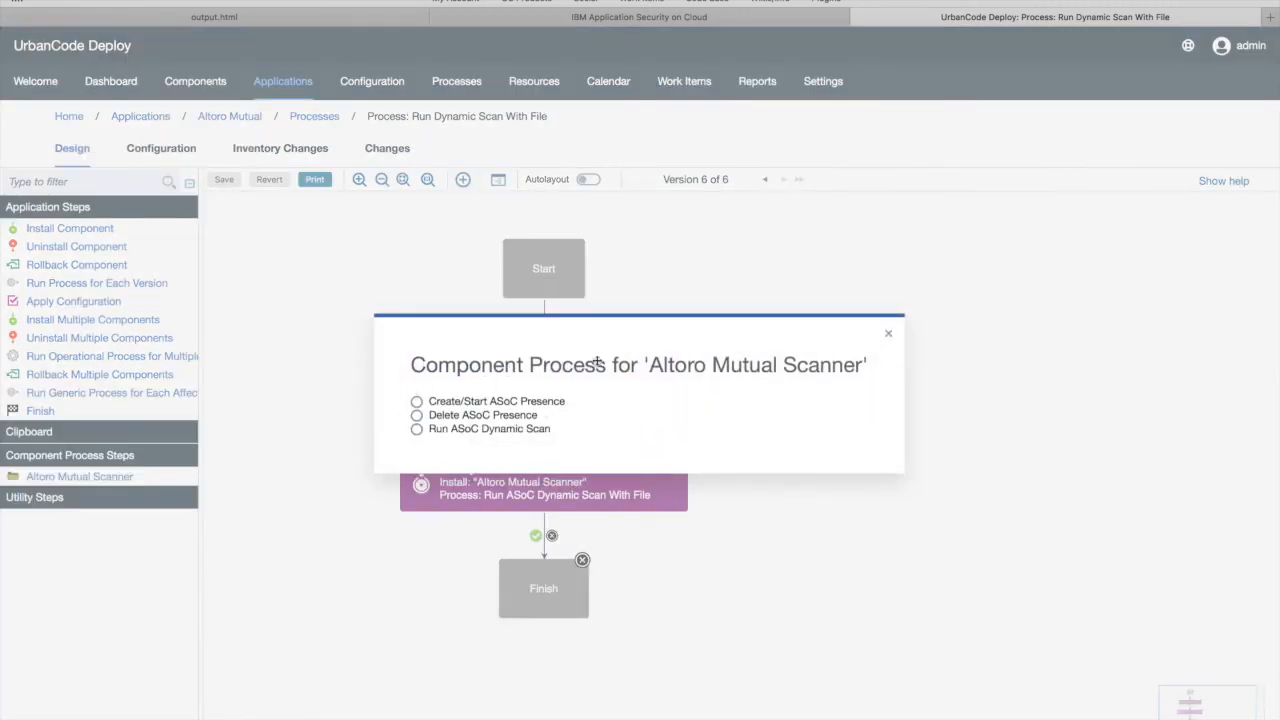
left_click(888, 338)
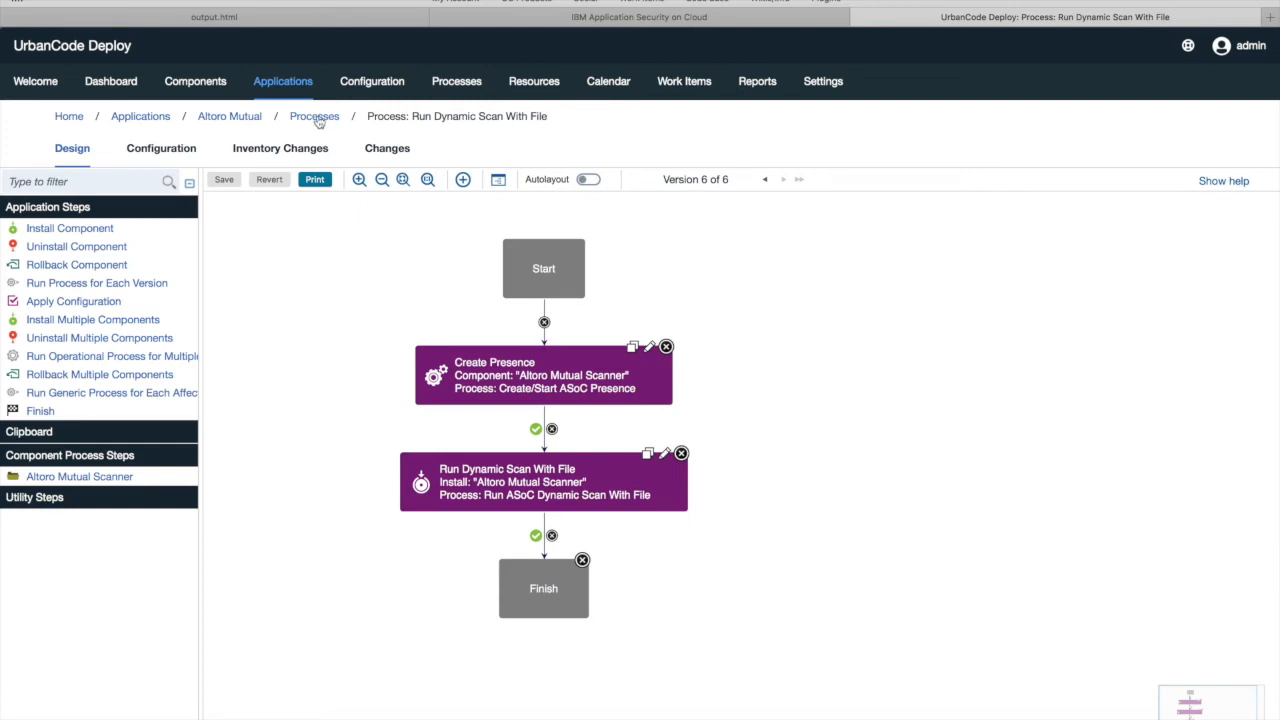
- Set up a process run on Altoro Mutual's DEV environment with Run Dynamic Scan With File, not limited to changed versions
left_click(232, 118)
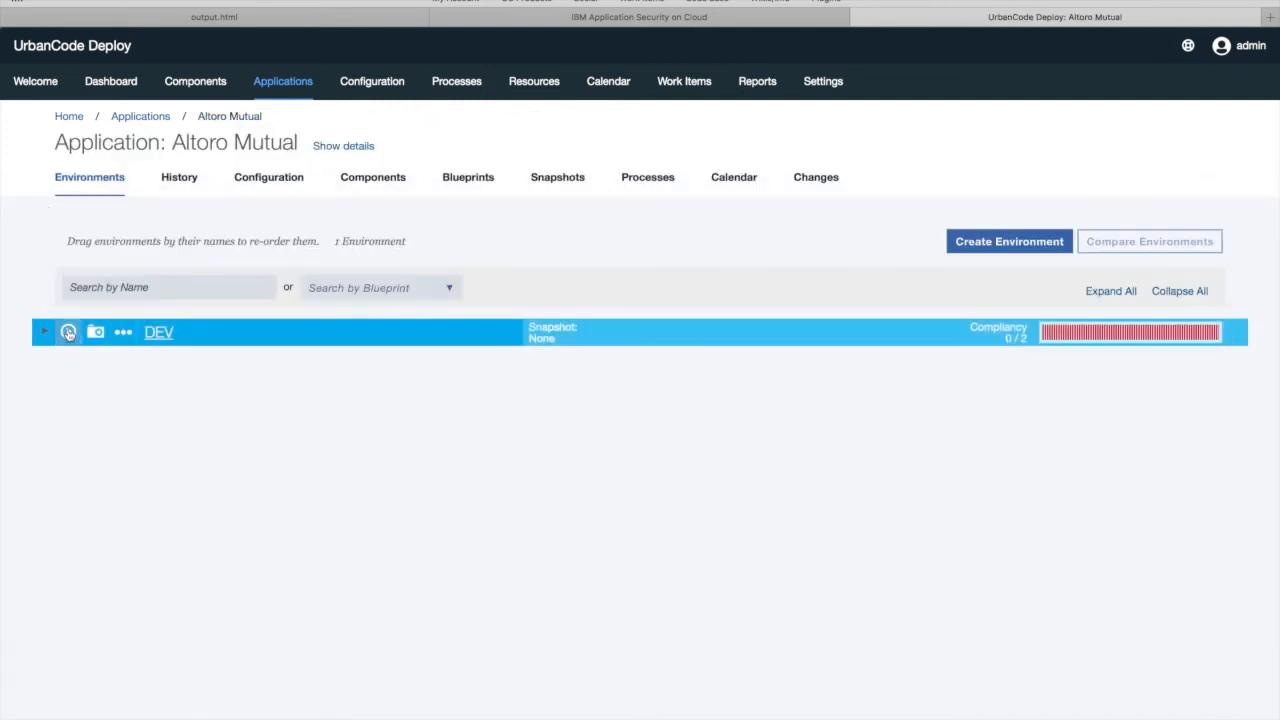
left_click(68, 331)
left_click(479, 284)
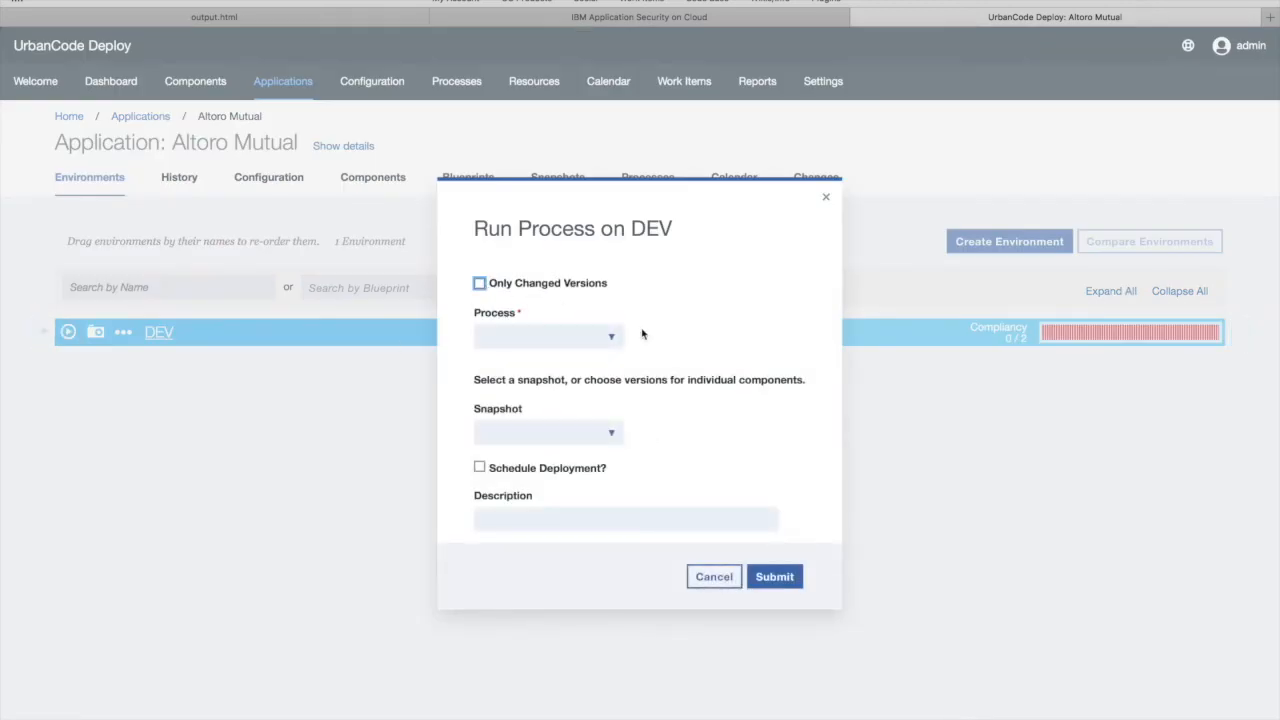
left_click(607, 336)
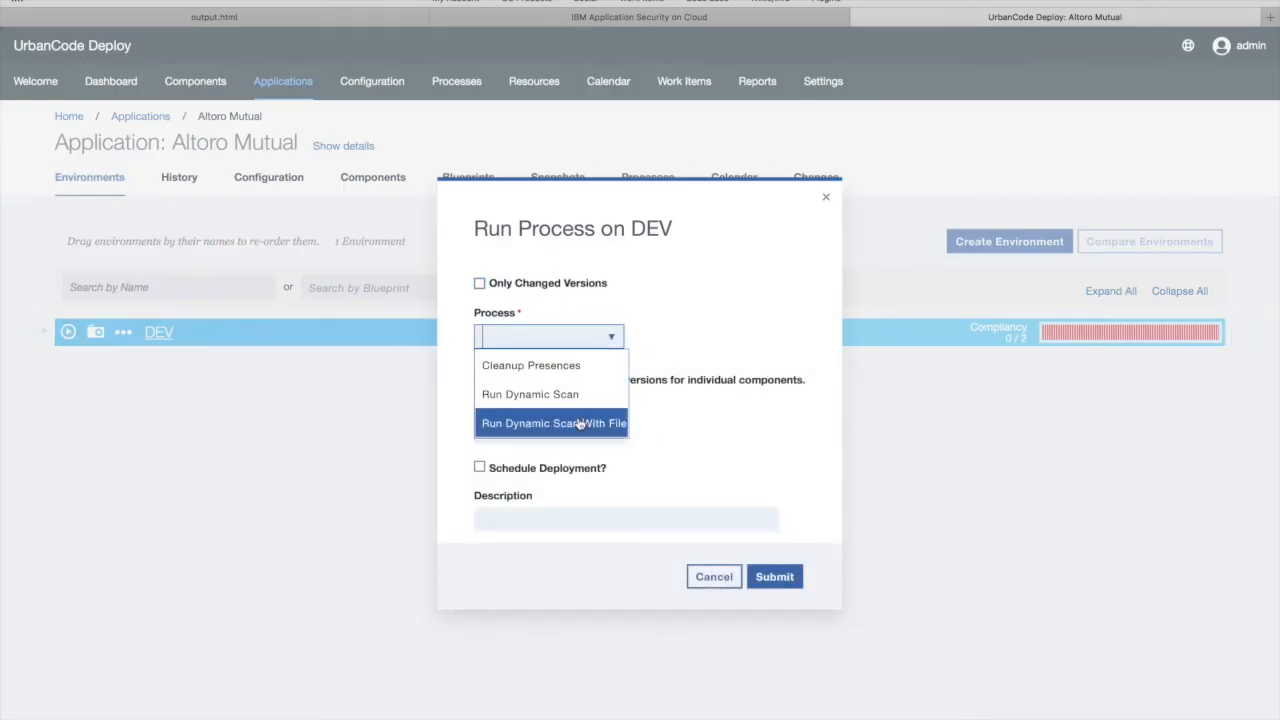
left_click(579, 424)
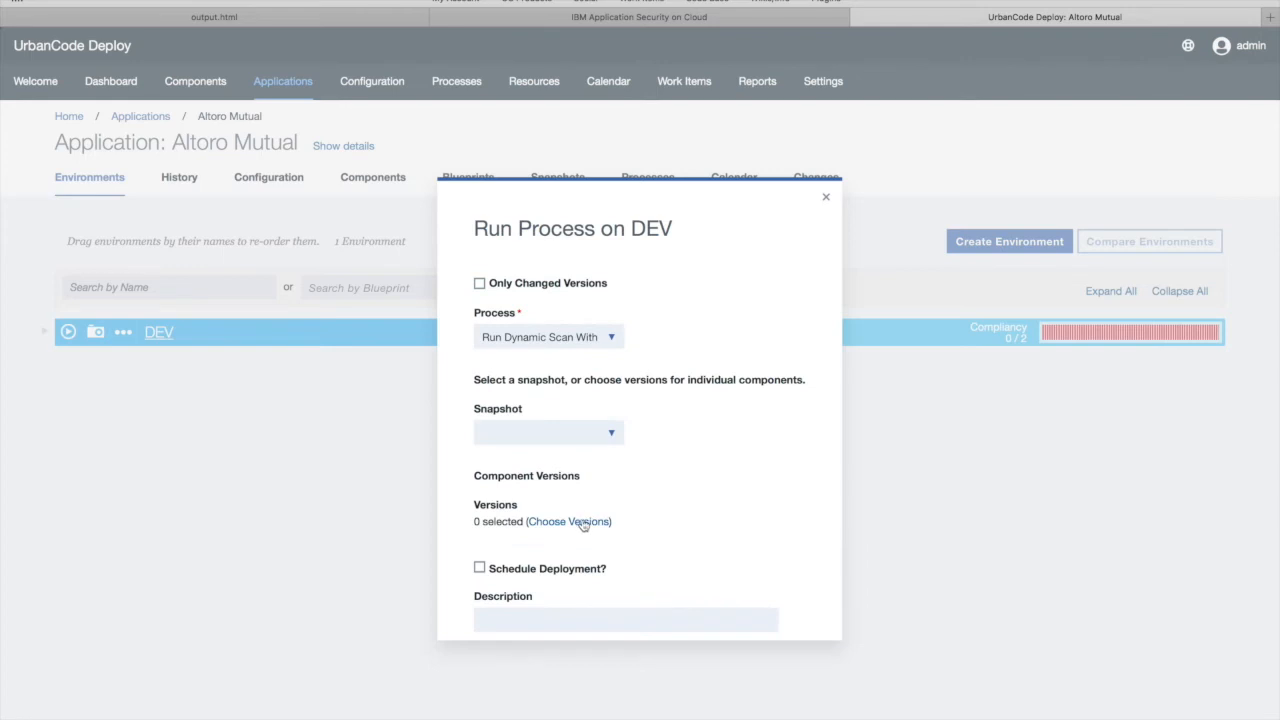
- Choose the Altoro Mutual Scanner version to deploy using the selection for all components, and submit the process request
left_click(583, 522)
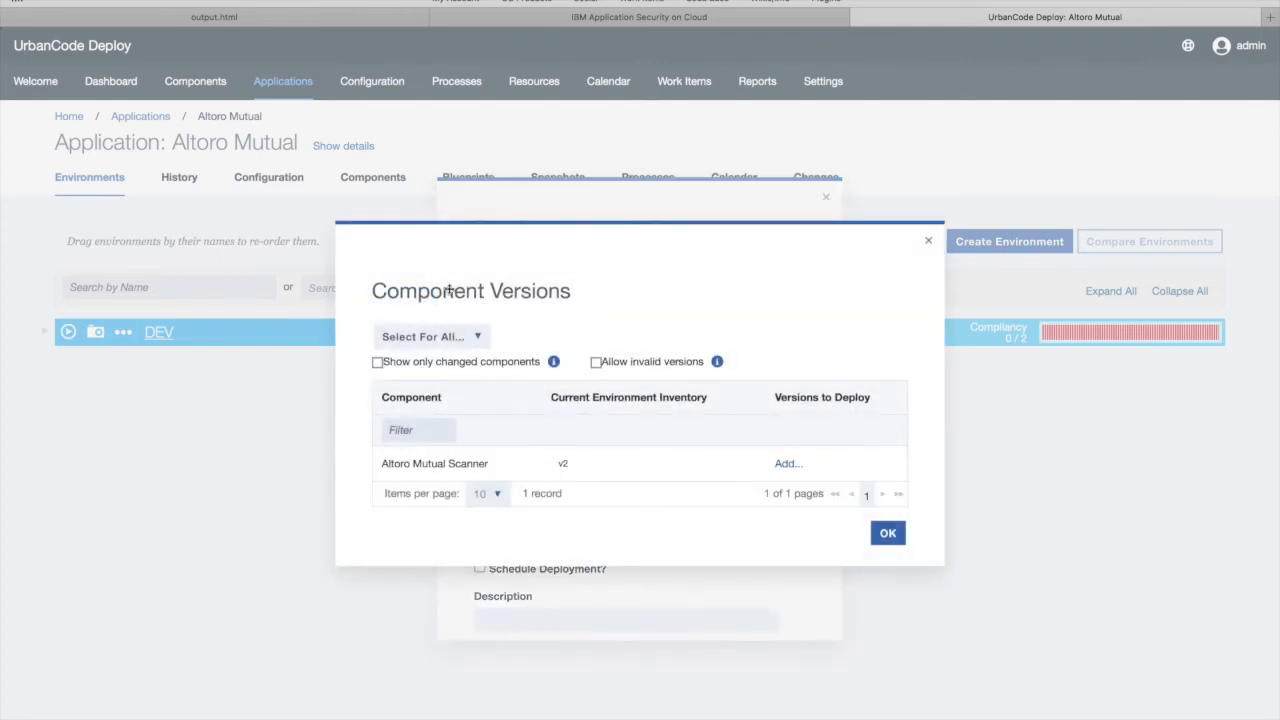
left_click(432, 338)
left_click(440, 364)
left_click(888, 534)
scroll(787, 507, "down", 2)
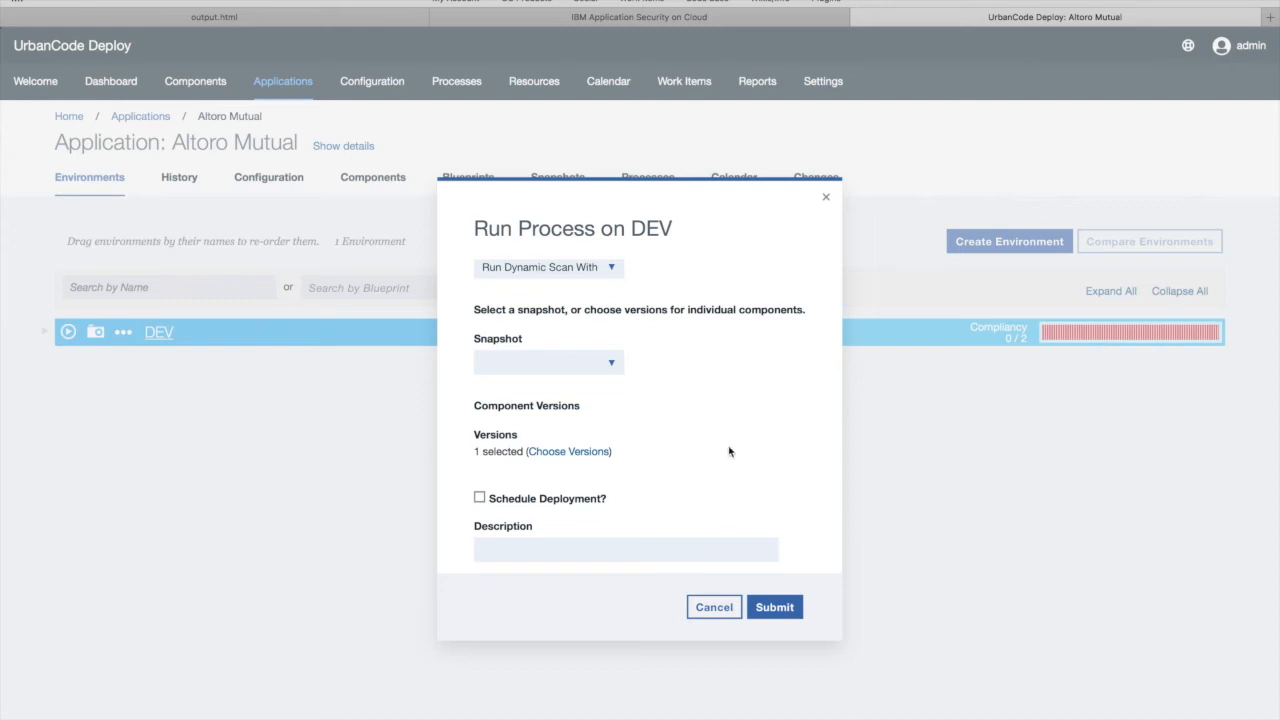
left_click(773, 608)
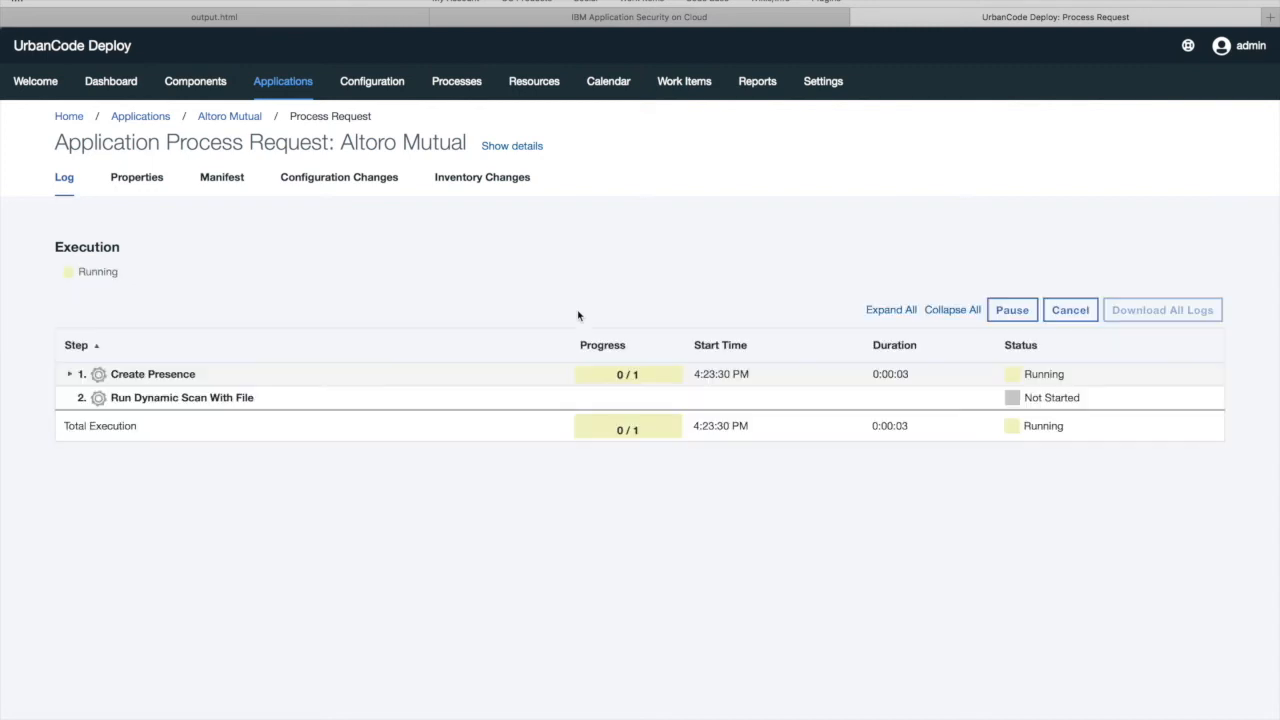
- Expand the Create Presence and Run Dynamic Scan With File entries in the execution log down to their individual steps
left_click(69, 375)
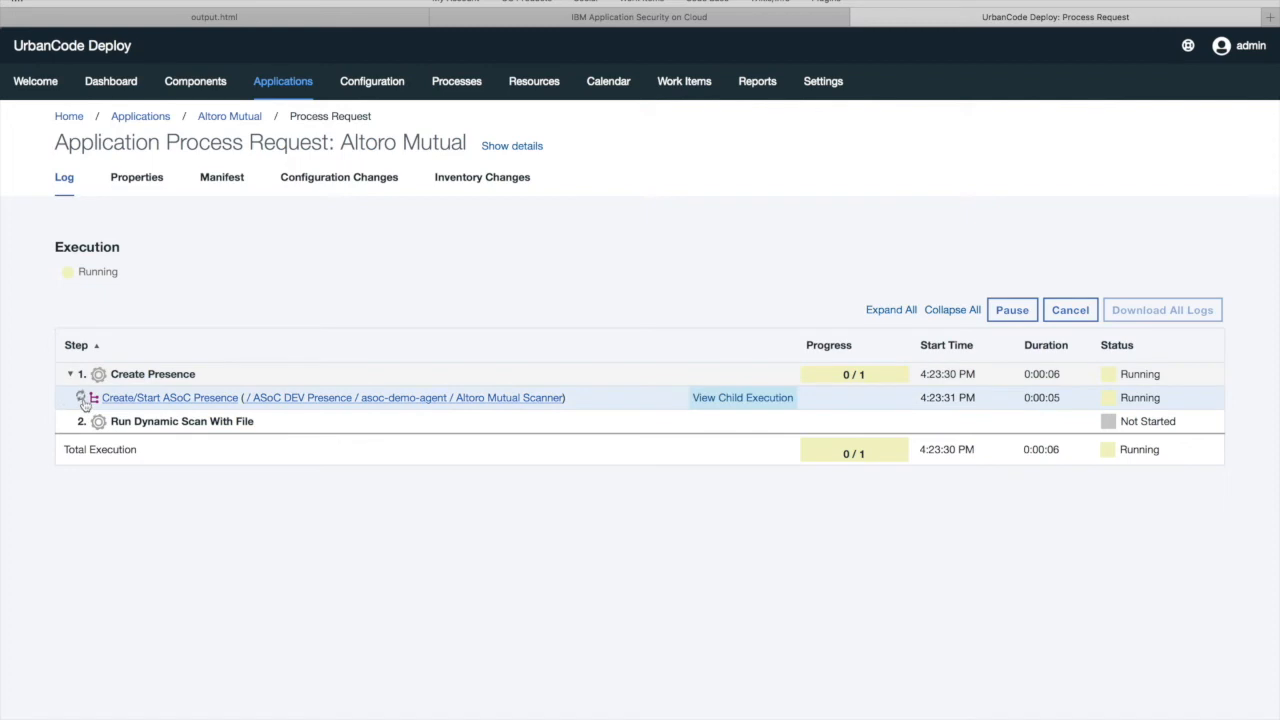
left_click(81, 398)
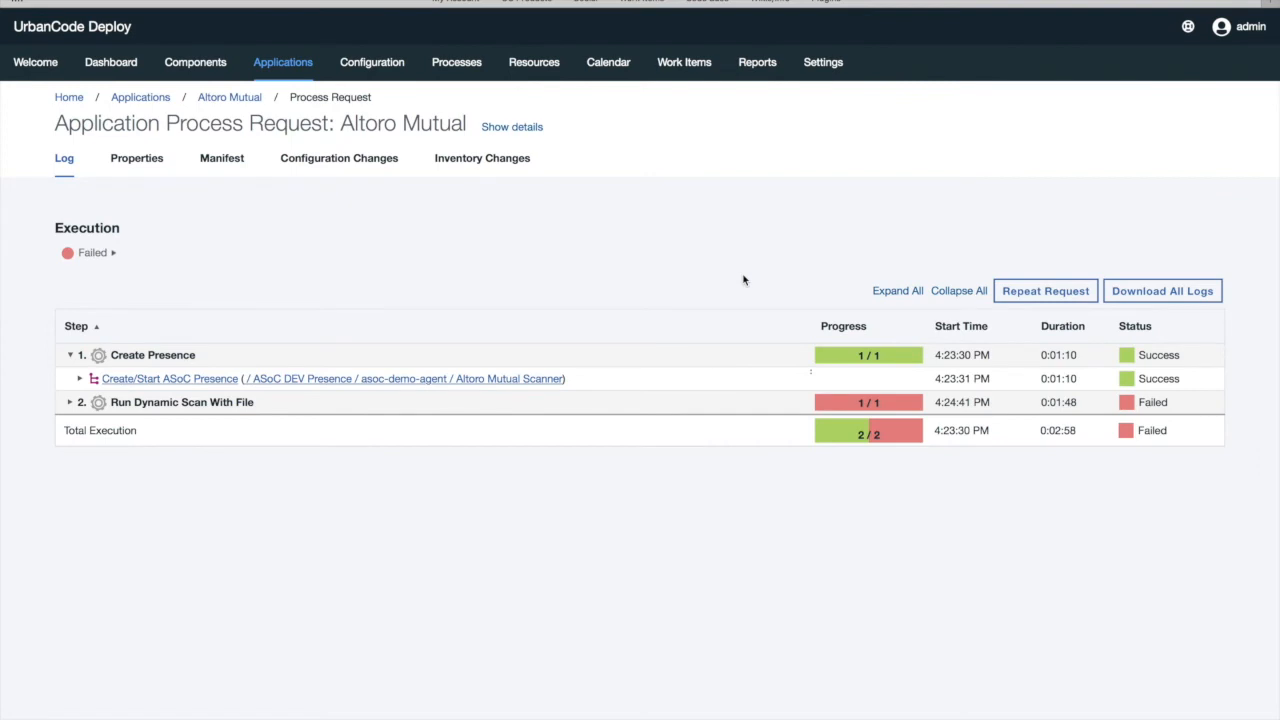
left_click(79, 378)
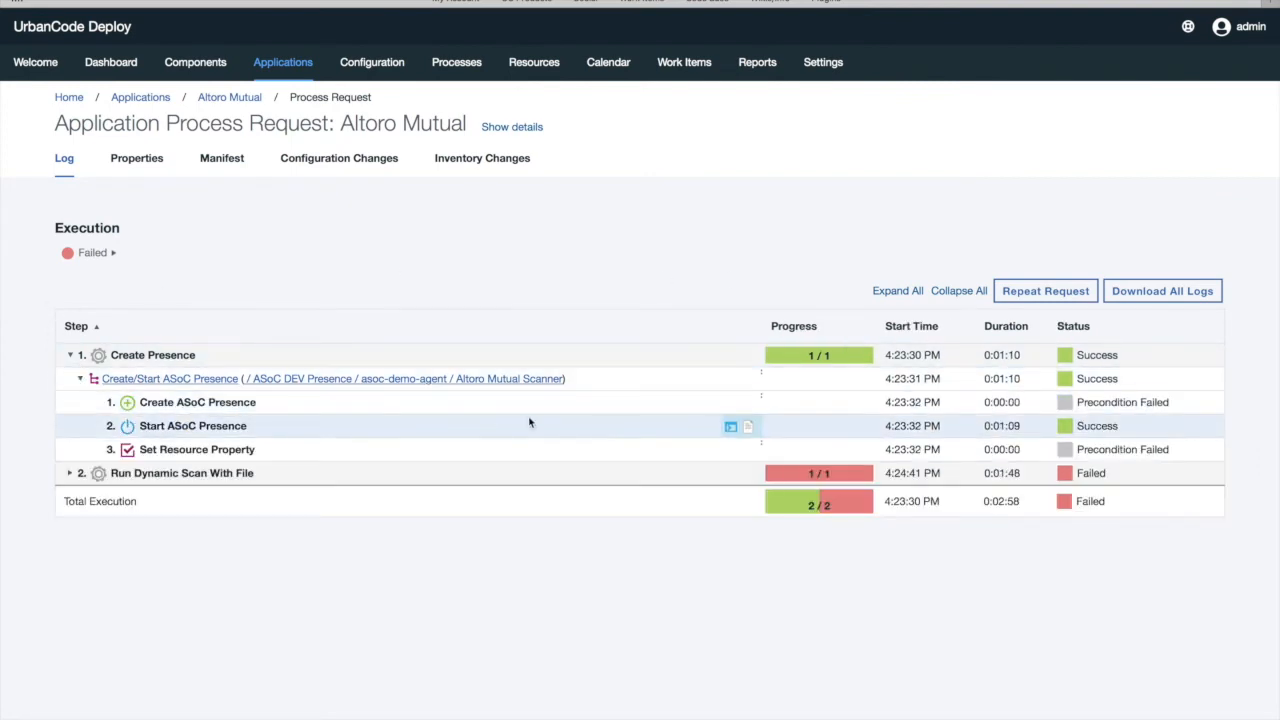
left_click(70, 474)
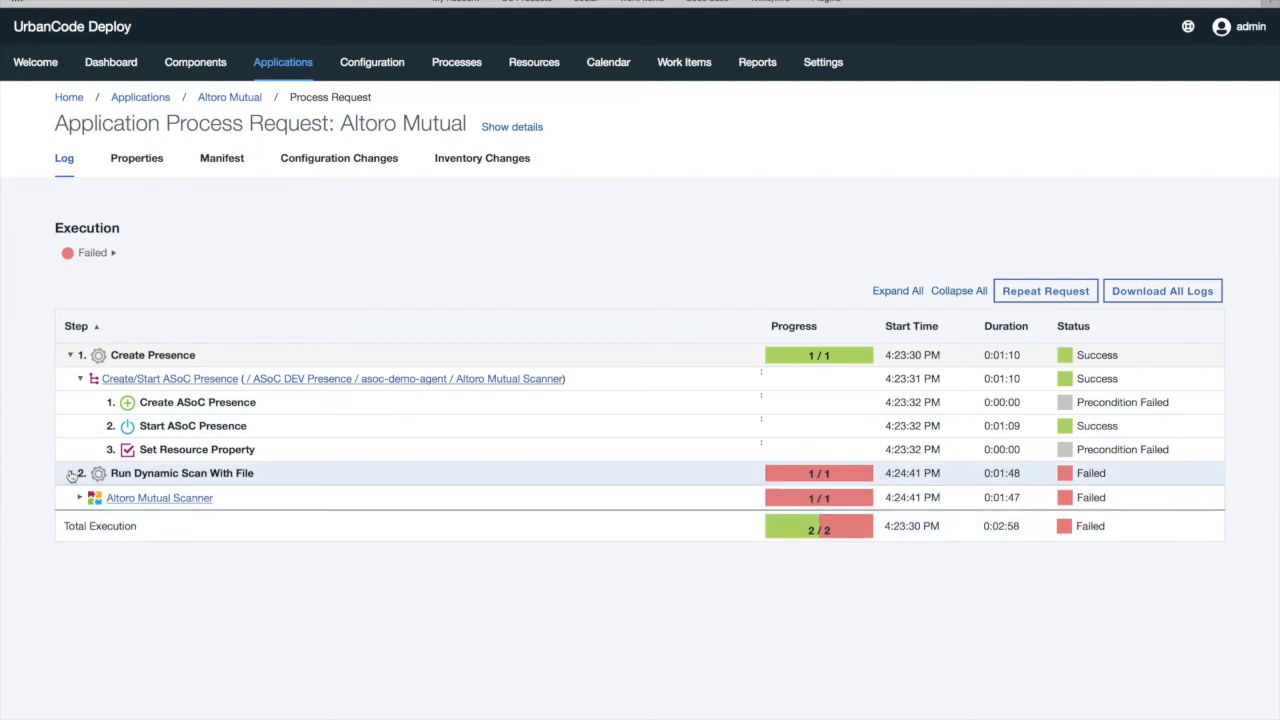
left_click(79, 497)
left_click(101, 522)
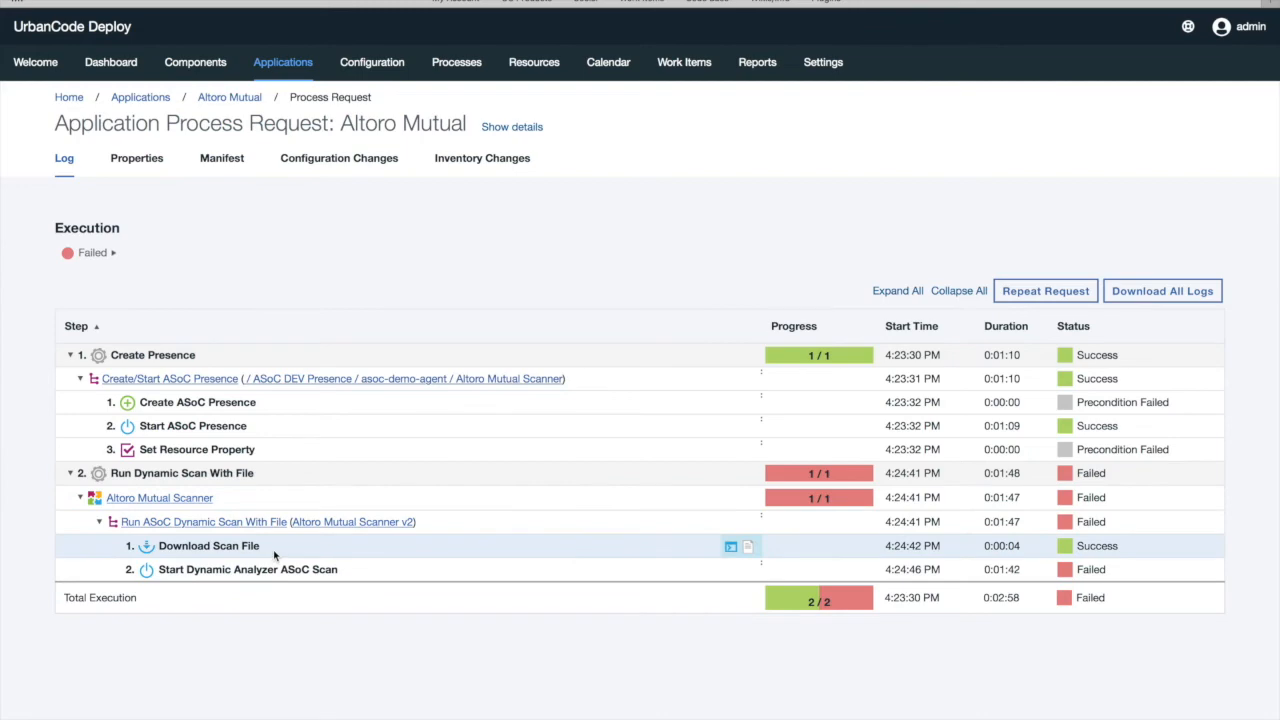
- Read the output logs of the Download Scan File and Start Dynamic Analyzer ASoC Scan steps and close them
left_click(731, 548)
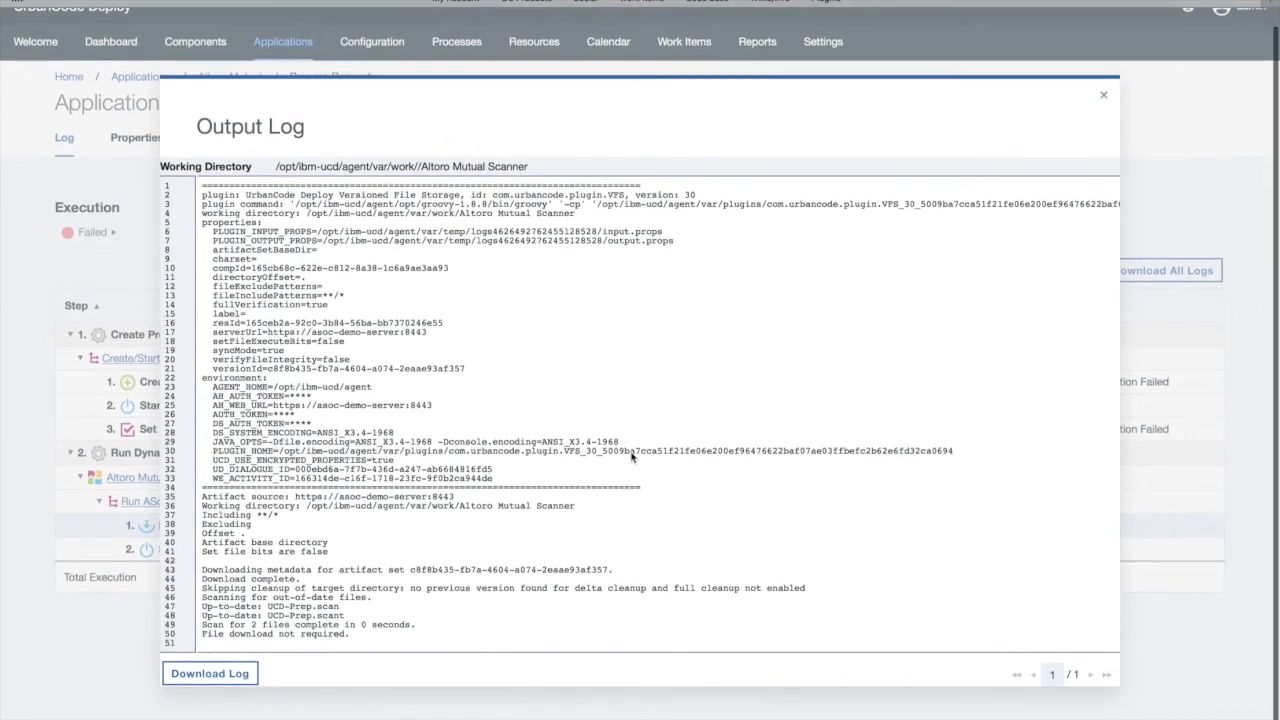
left_click(1103, 98)
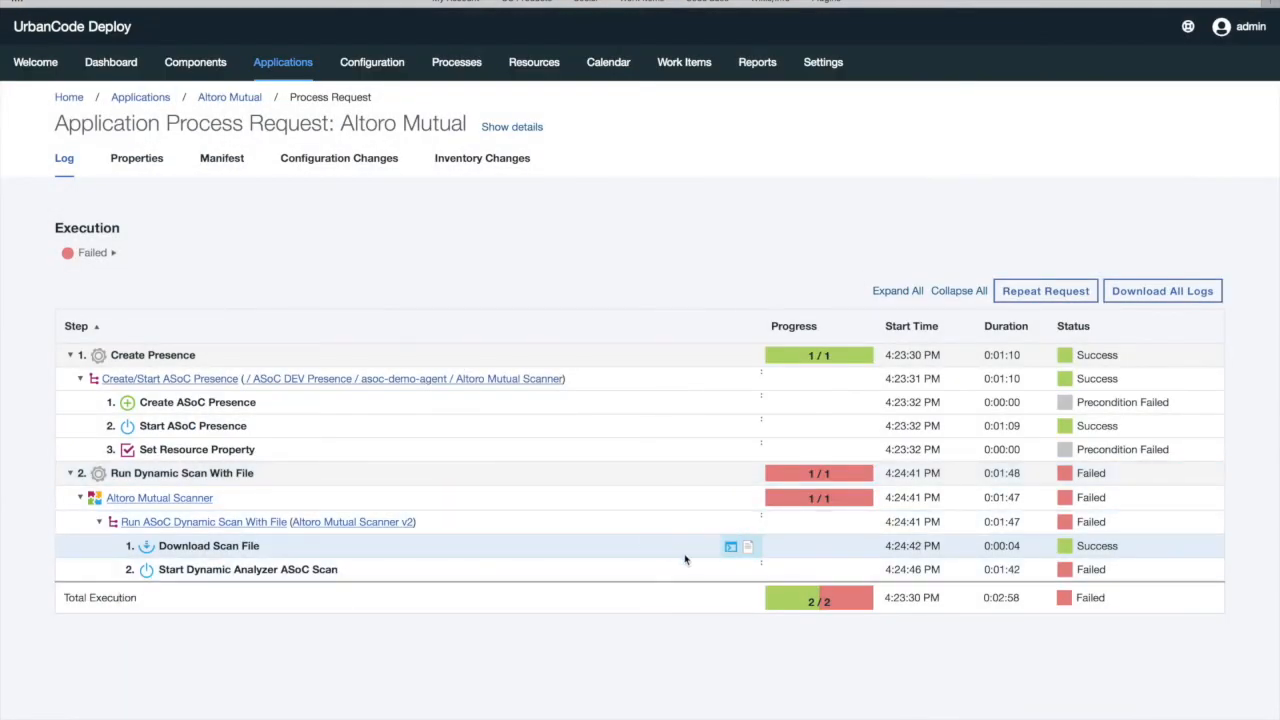
left_click(716, 576)
scroll(600, 580, "down", 3)
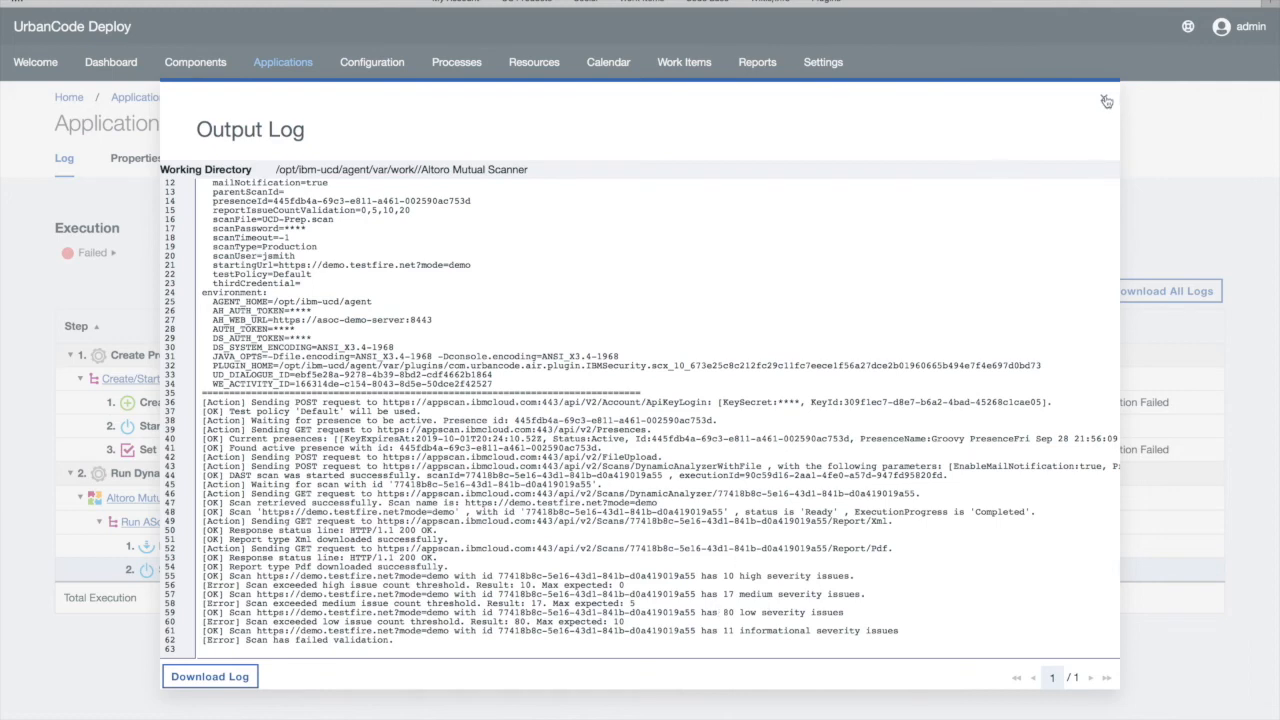
left_click(1106, 101)
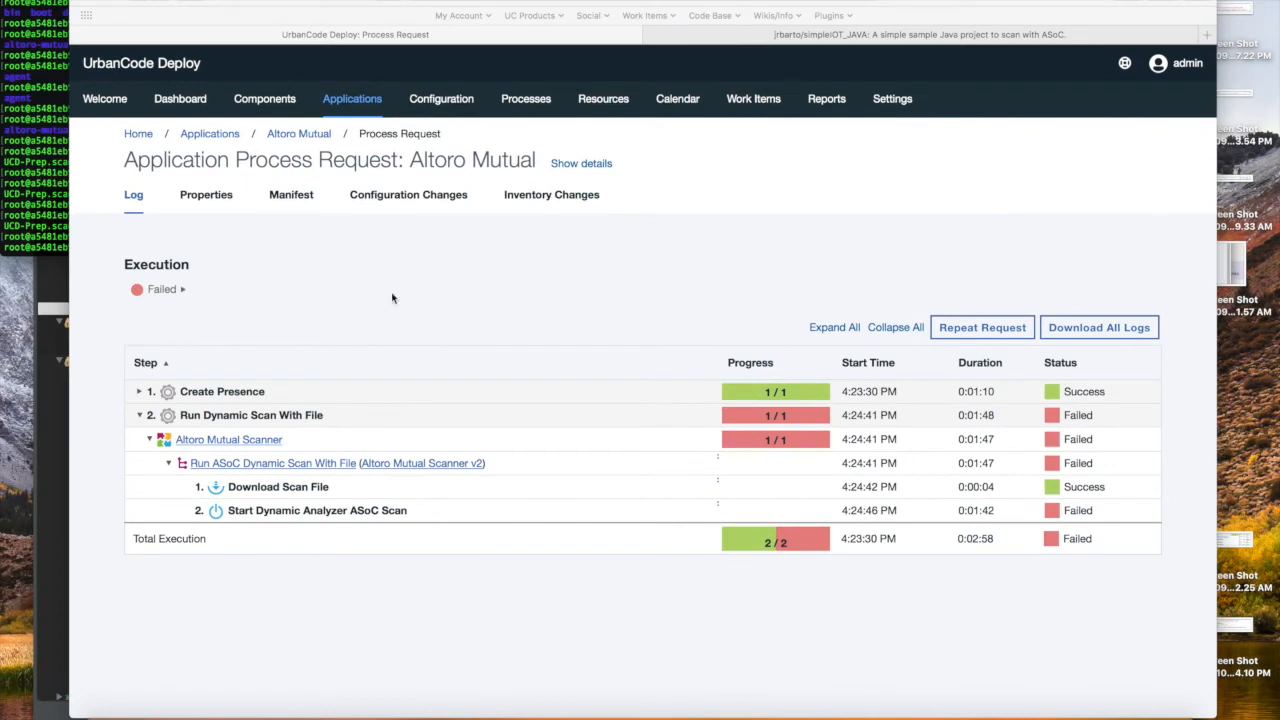
- Open the simpleIOT_JAVA Scanner component's configuration and look through its basic settings
left_click(263, 100)
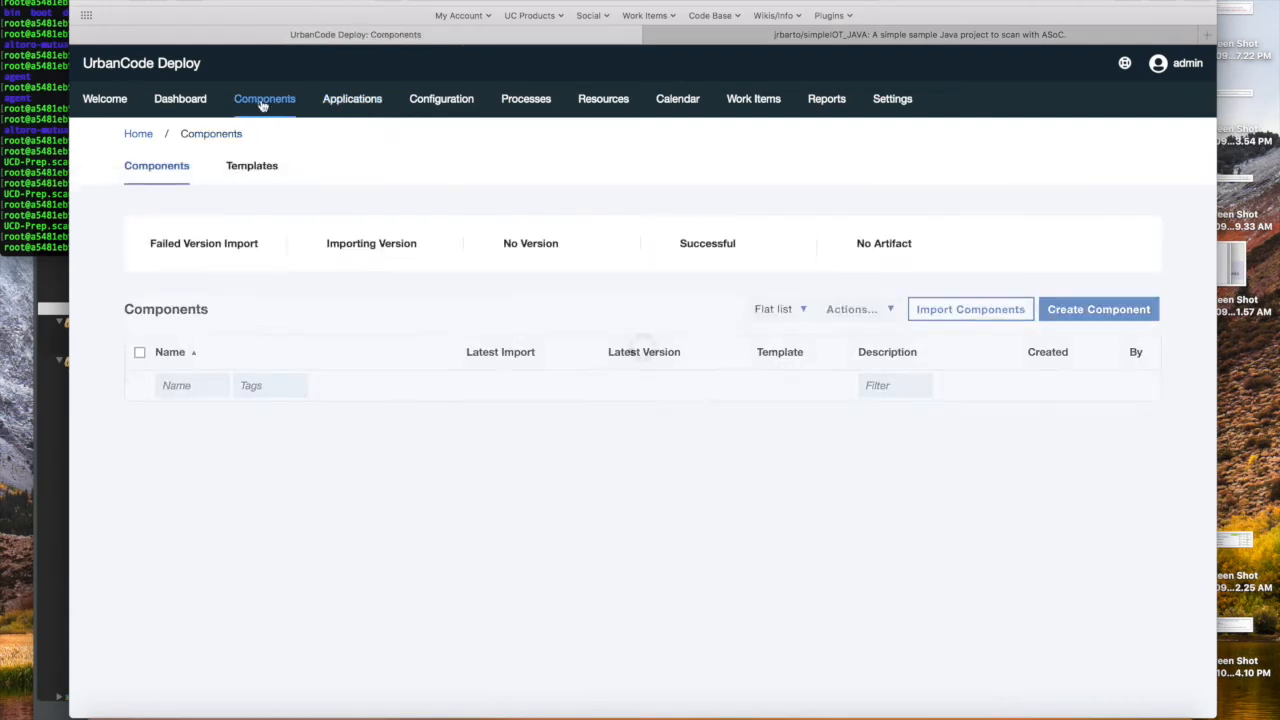
left_click(241, 504)
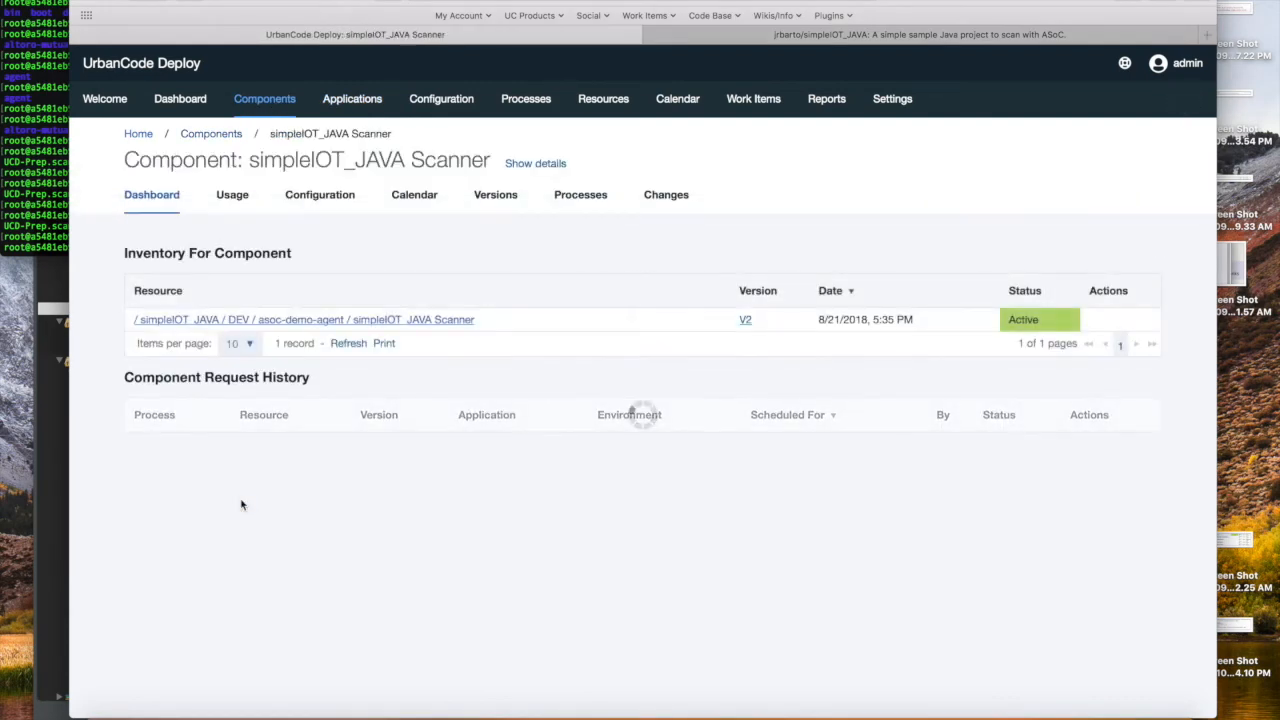
left_click(338, 197)
scroll(736, 418, "down", 2)
scroll(736, 418, "down", 4)
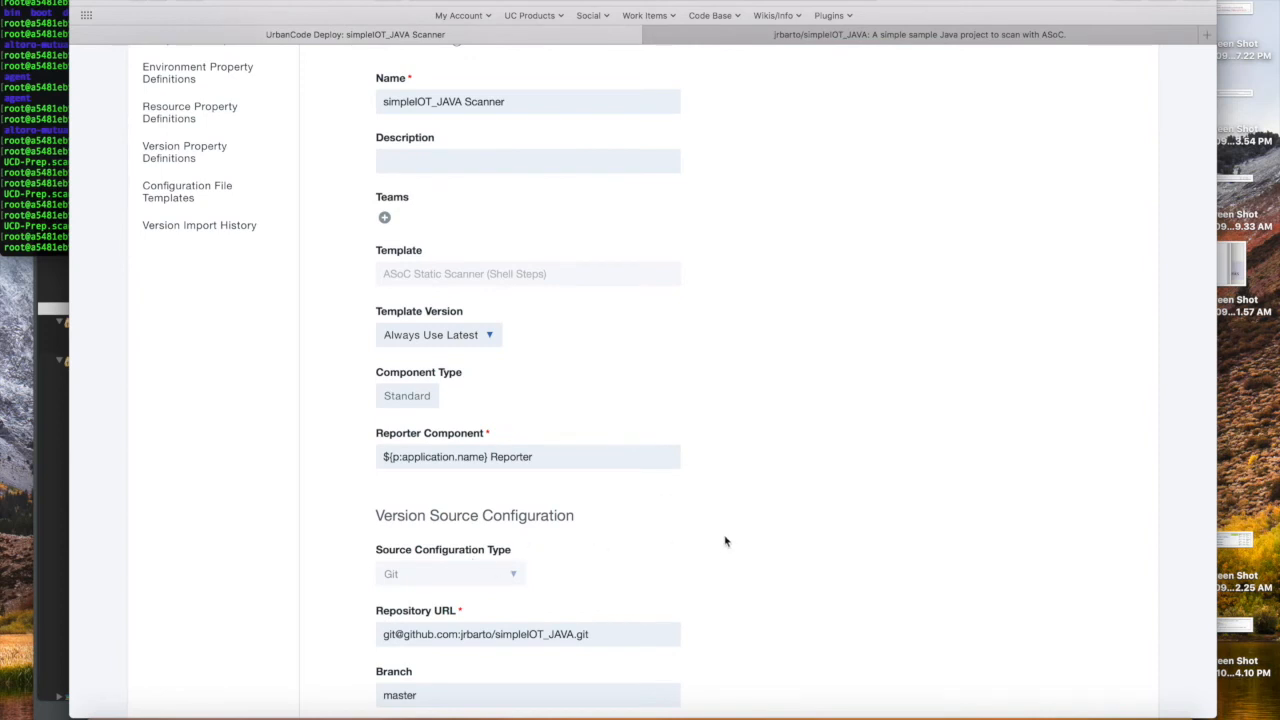
- Examine the Git repository URL, branch and tag-watching options in the component's version source configuration
scroll(726, 537, "down", 3)
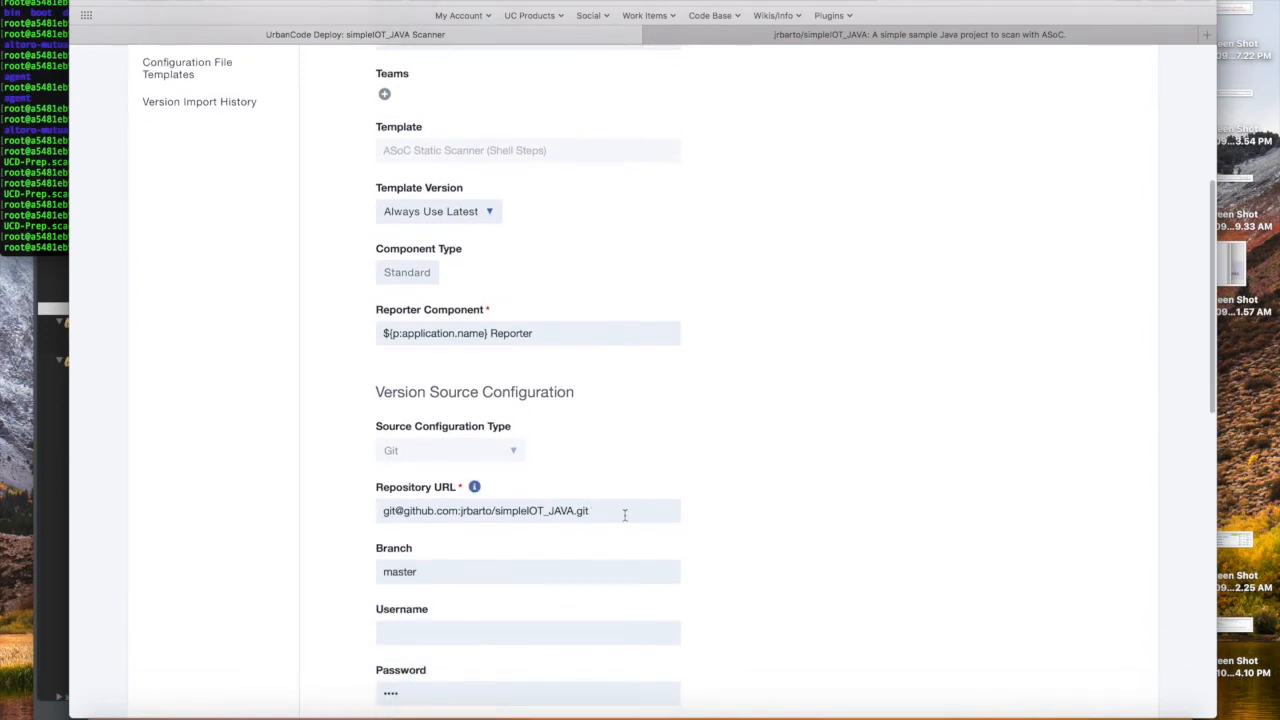
left_click_drag(624, 515, 315, 503)
left_click(647, 510)
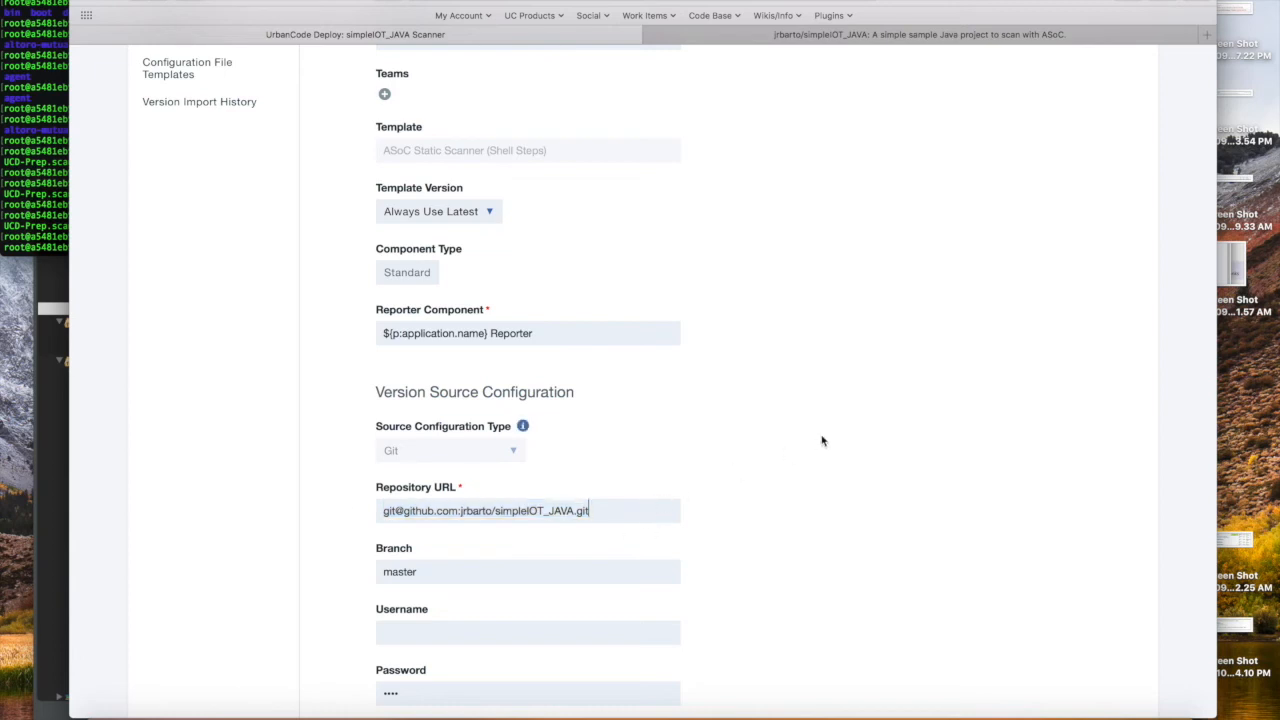
scroll(822, 441, "down", 3)
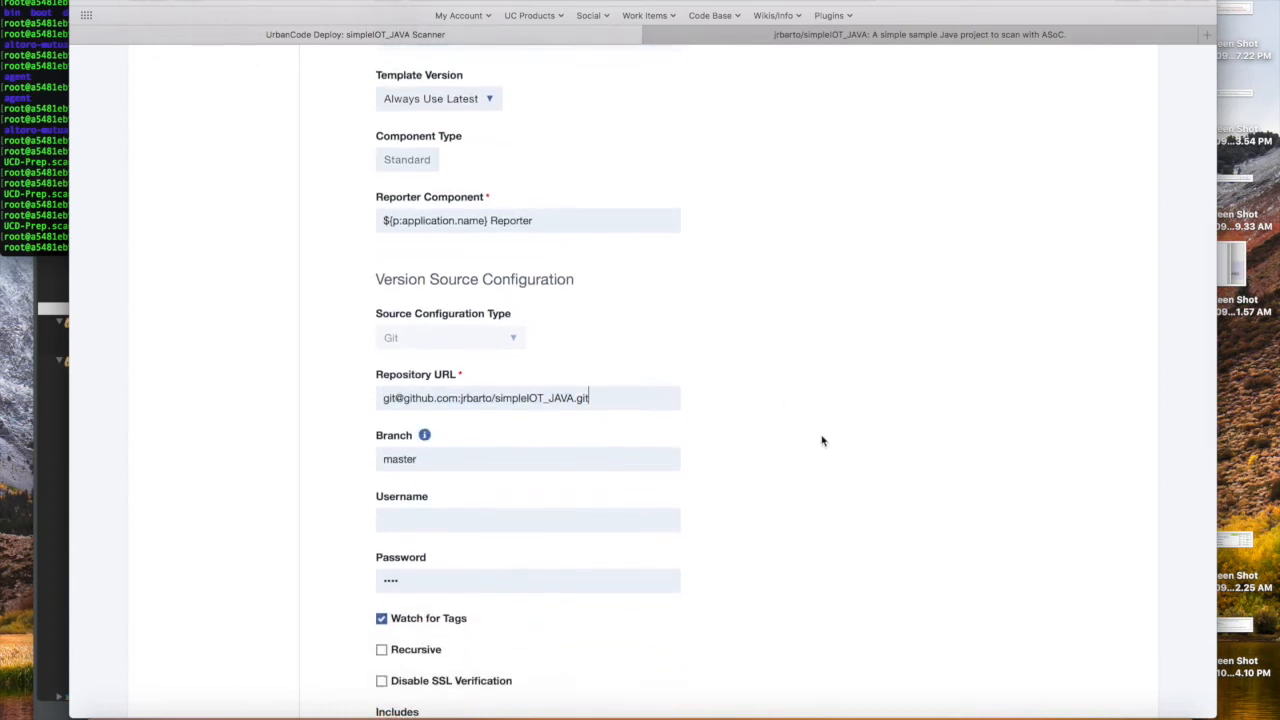
- Switch to the simpleIOT_JAVA repository on GitHub and look through its published releases and tags
scroll(822, 441, "down", 1)
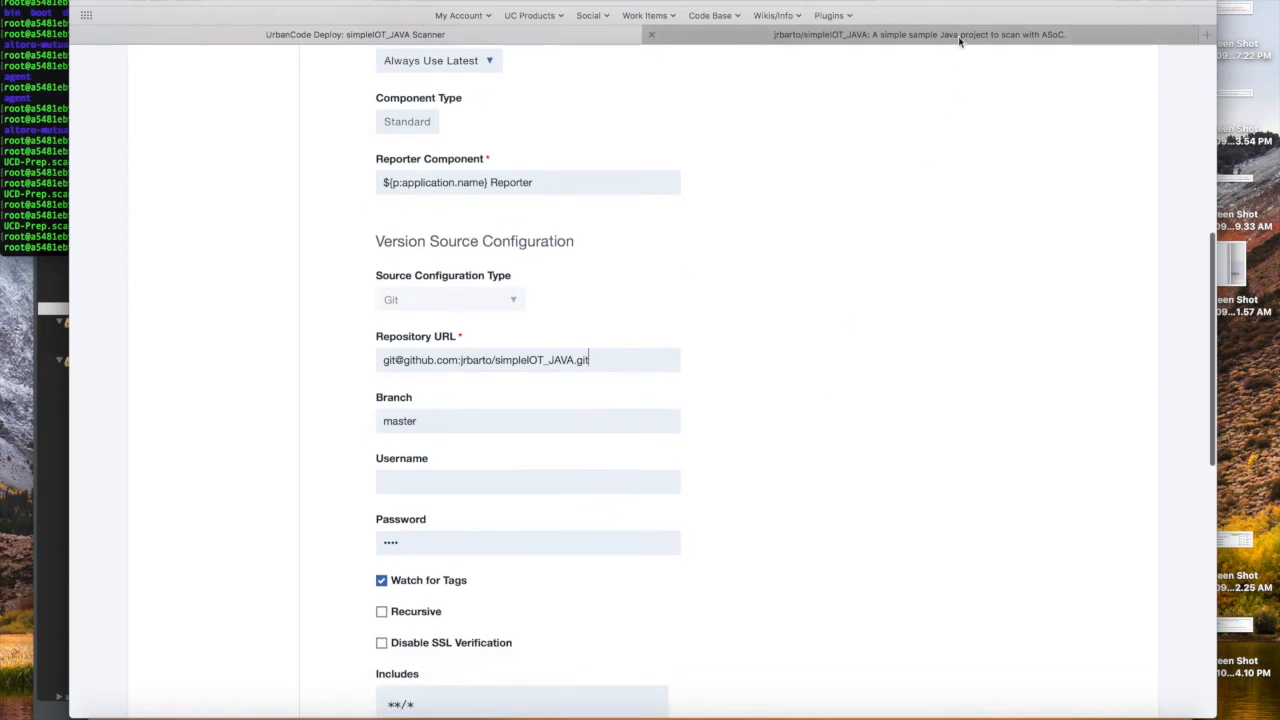
scroll(706, 443, "down", 1)
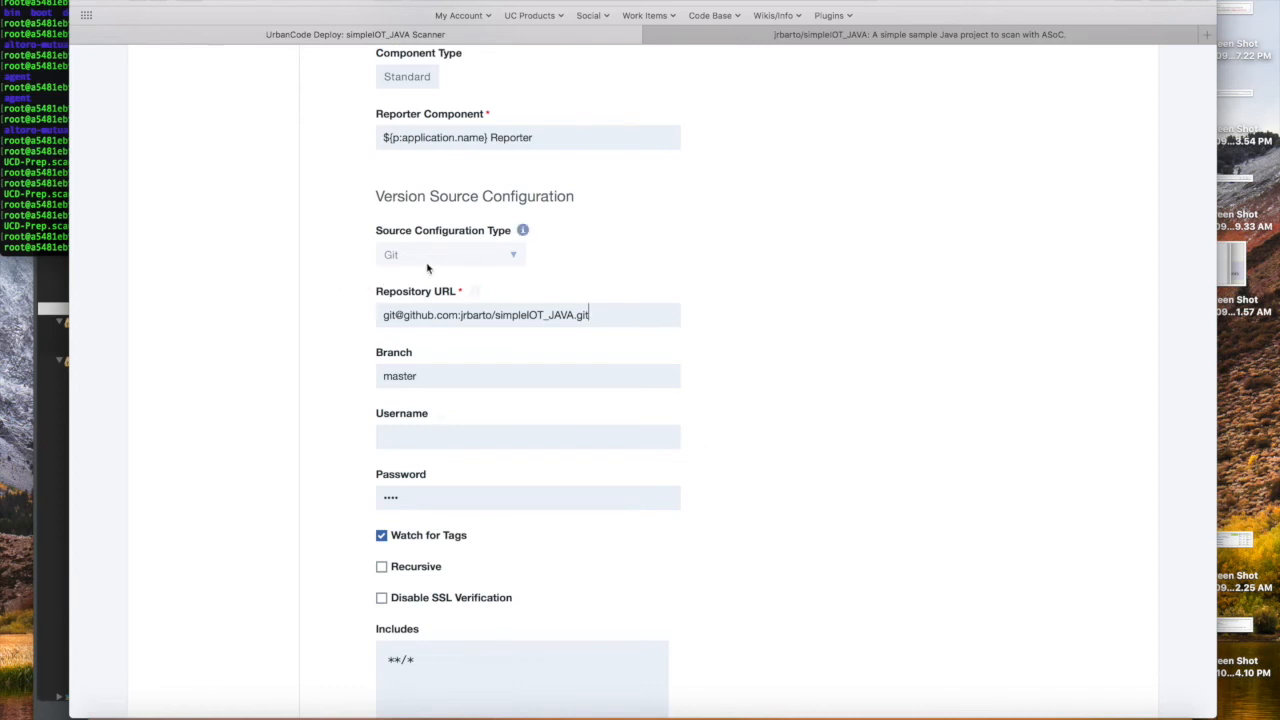
scroll(813, 406, "down", 2)
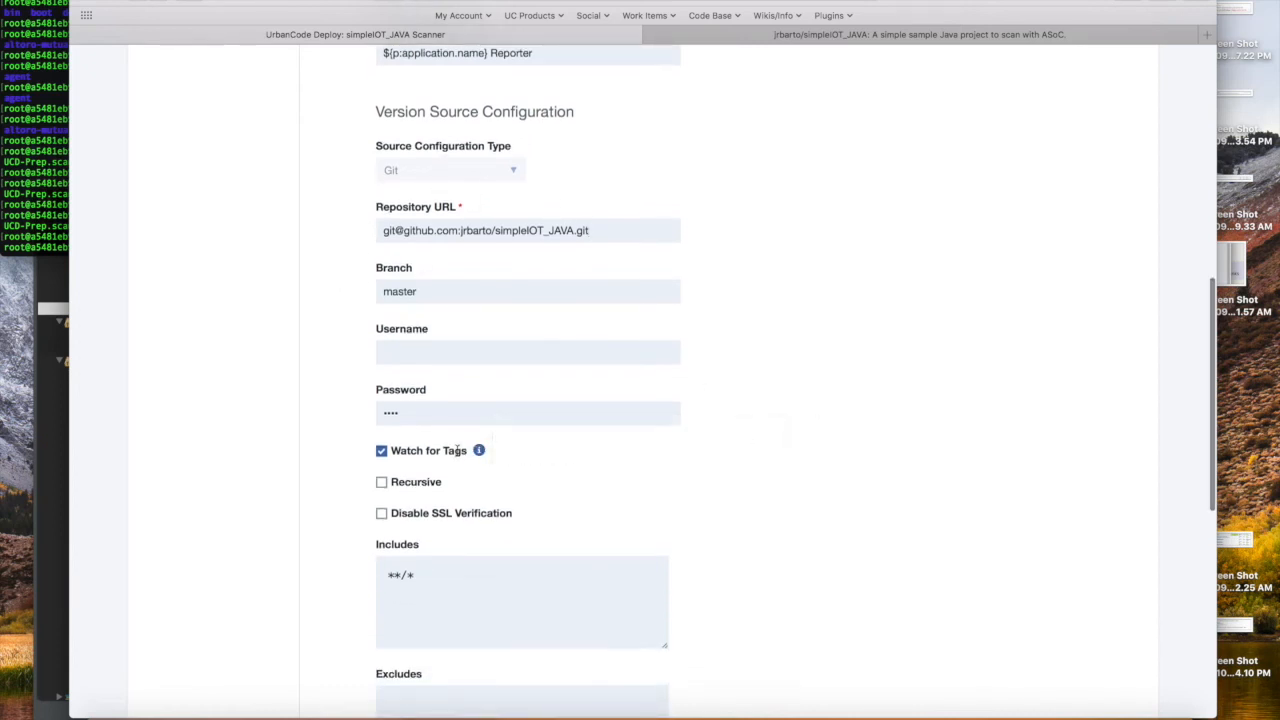
left_click(870, 34)
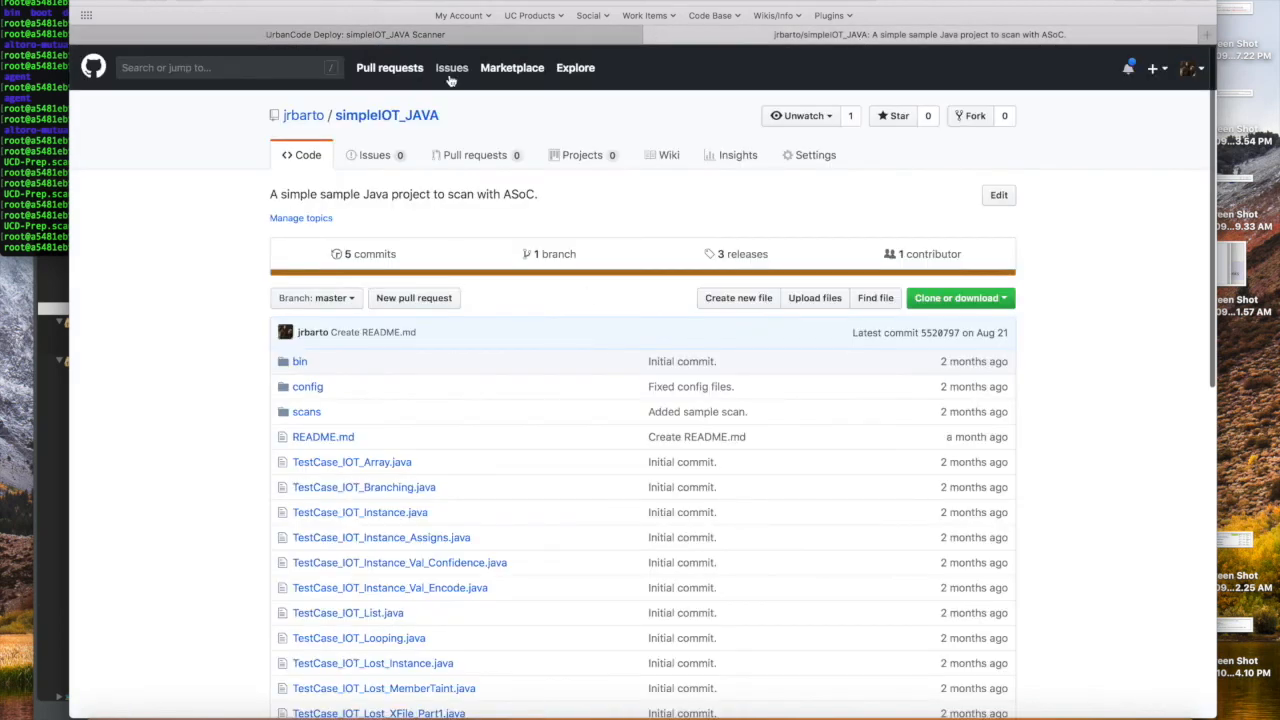
left_click(735, 255)
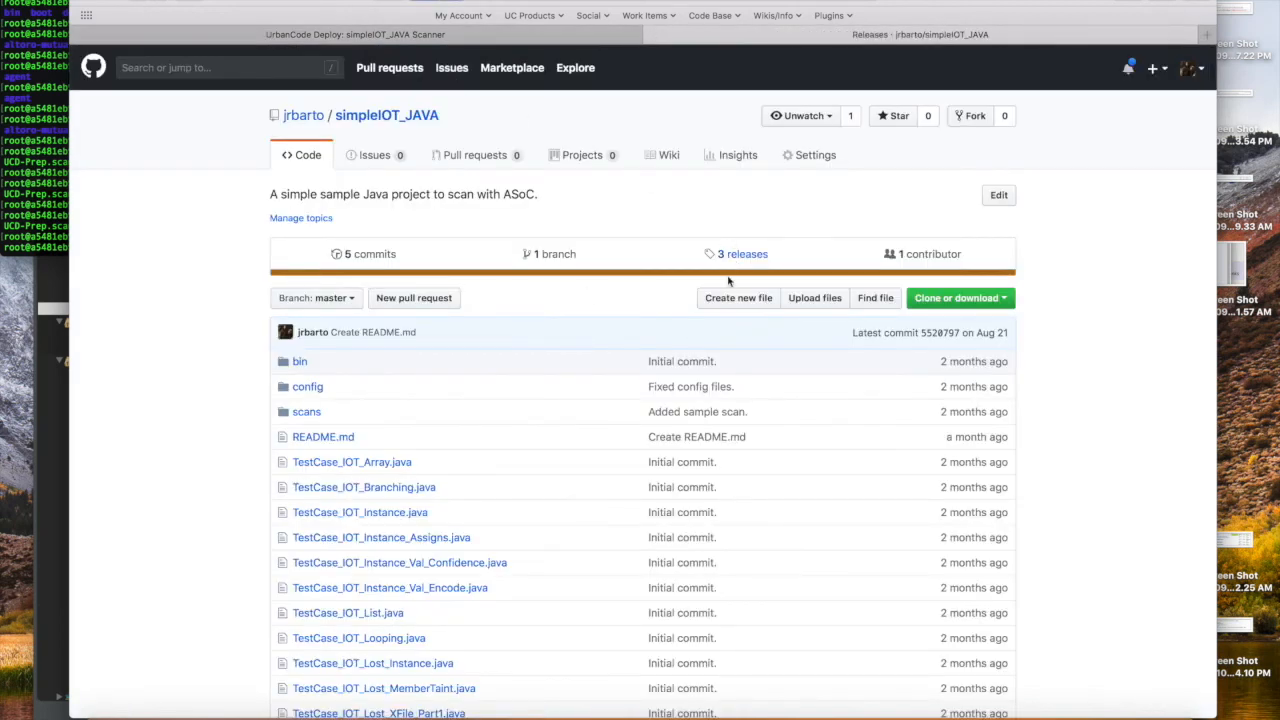
scroll(583, 516, "down", 3)
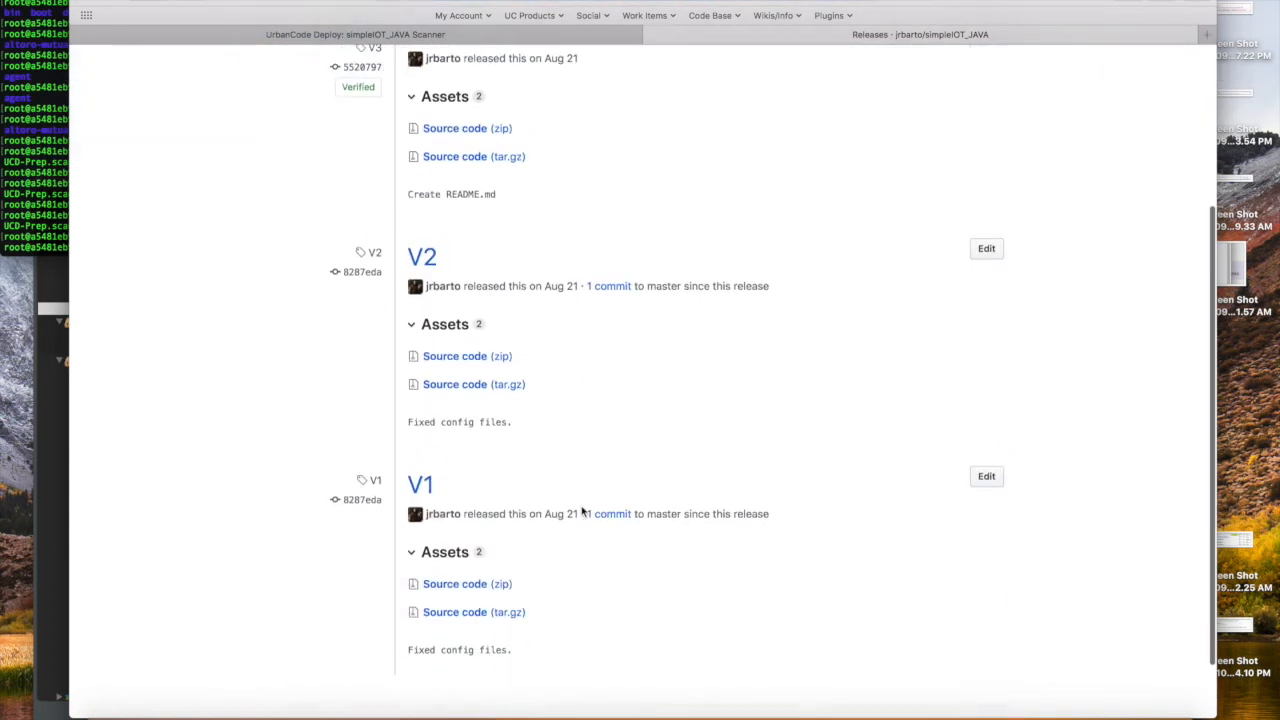
scroll(583, 512, "up", 3)
scroll(626, 340, "up", 3)
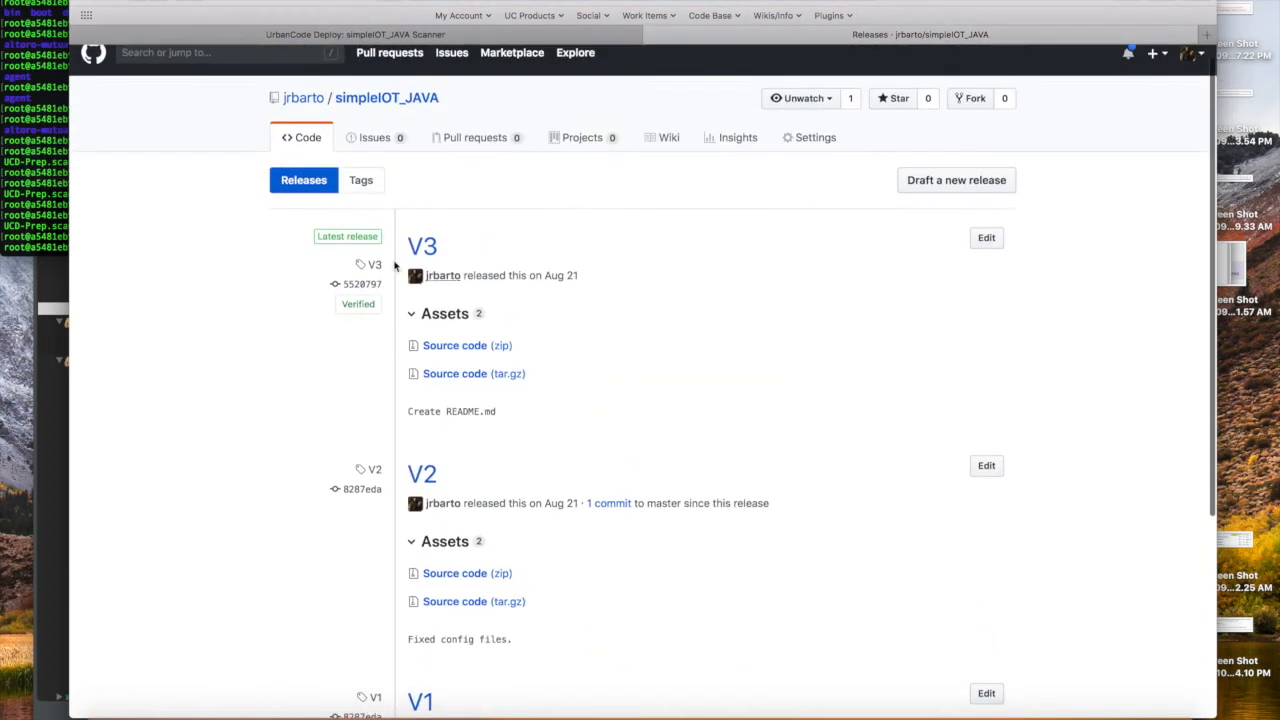
left_click(362, 180)
left_click(300, 196)
- Return to UrbanCode Deploy, import new simpleIOT_JAVA Scanner versions without specifying a tag or name, and refresh the running imports
left_click(466, 34)
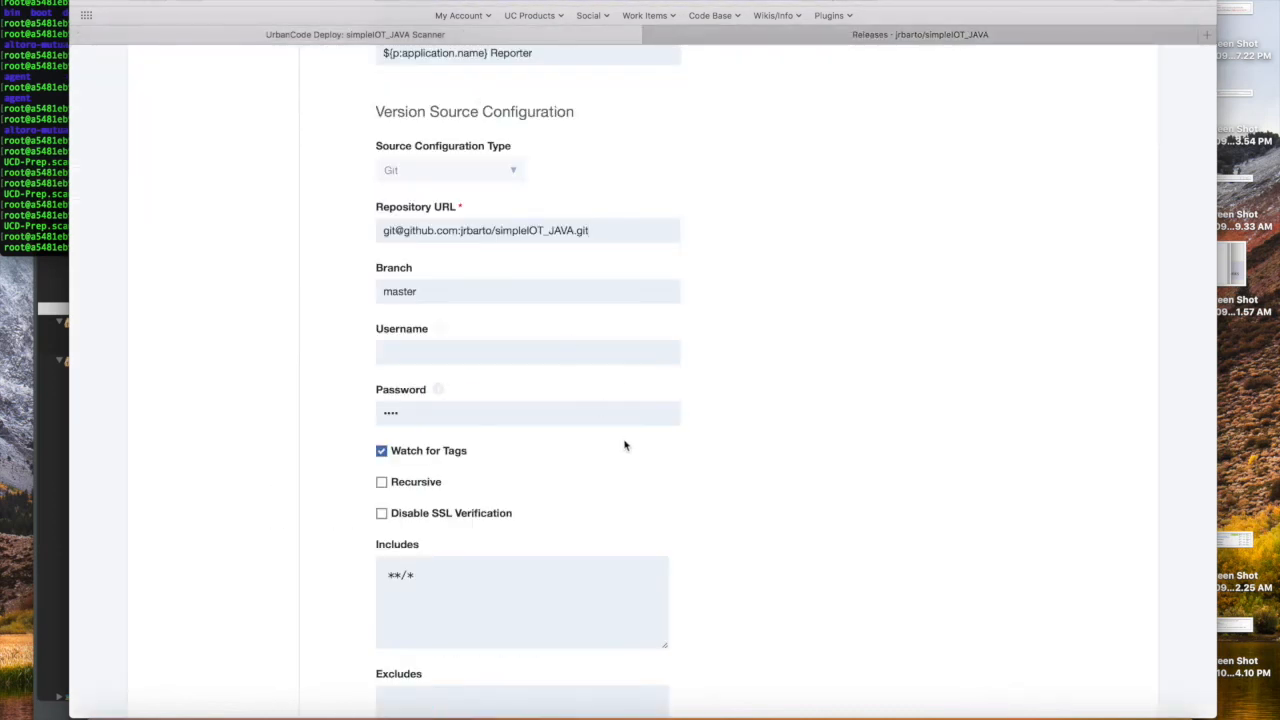
scroll(703, 534, "down", 1)
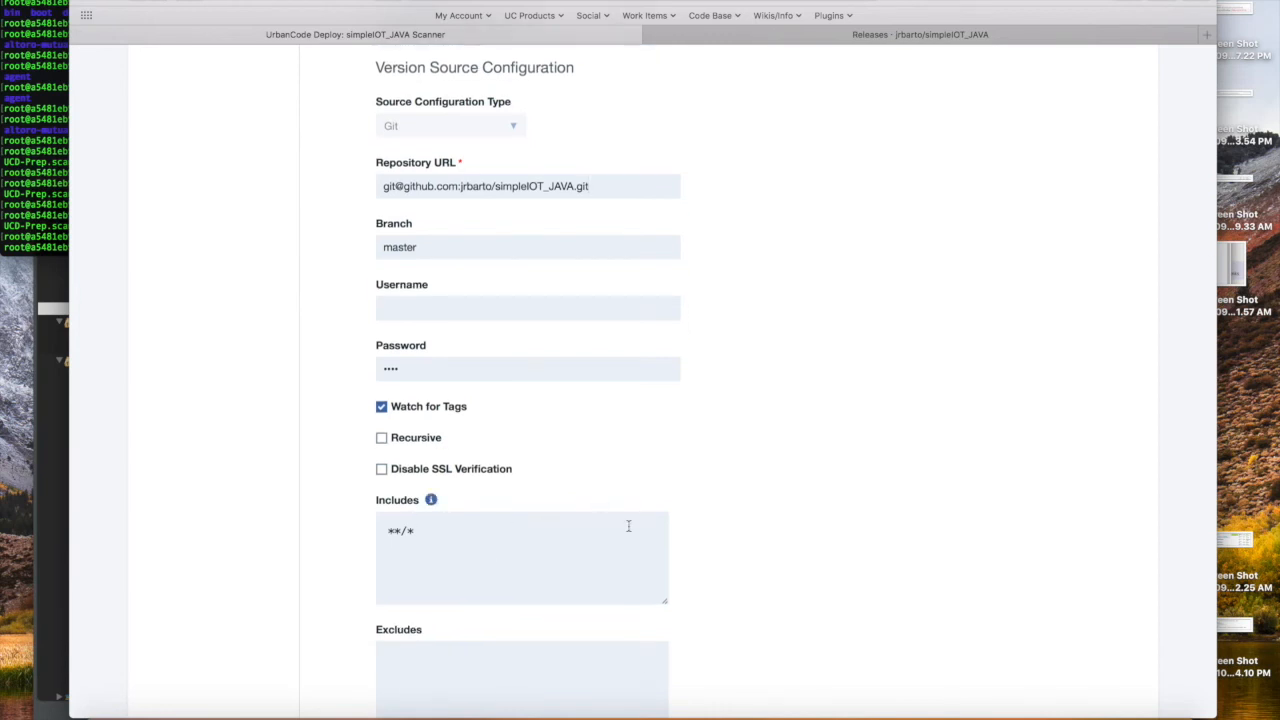
scroll(766, 549, "up", 10)
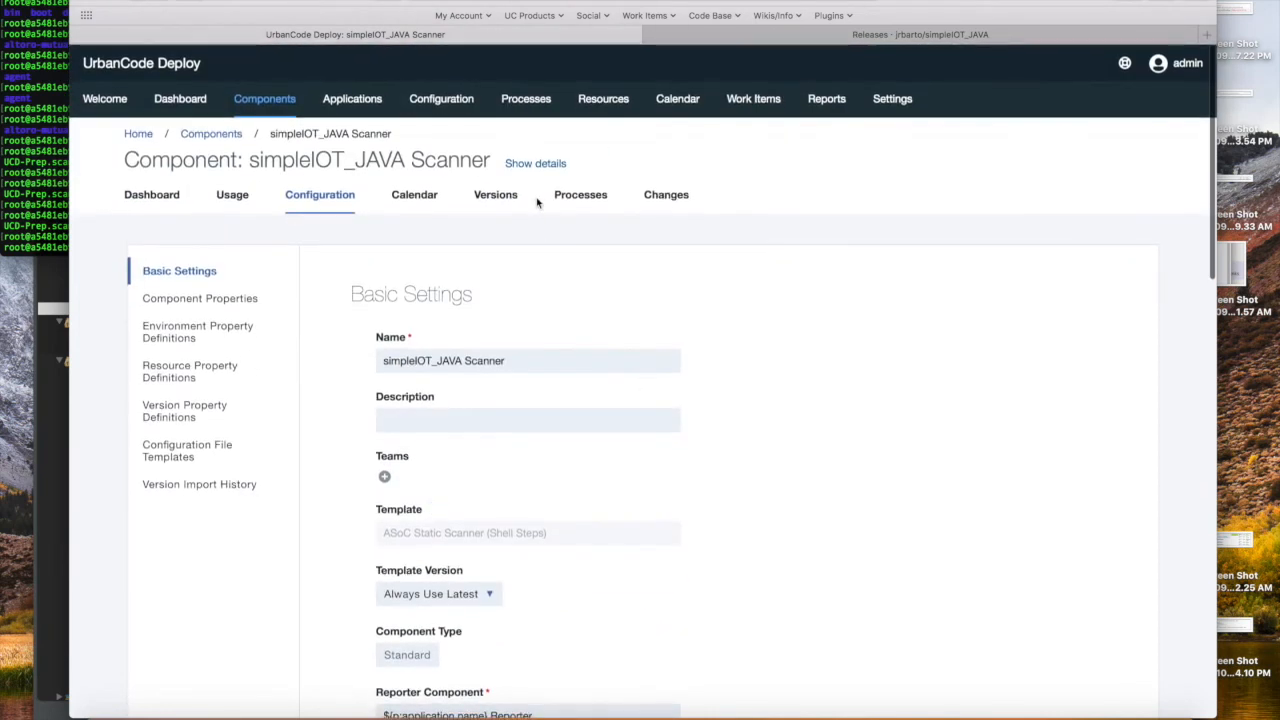
left_click(496, 195)
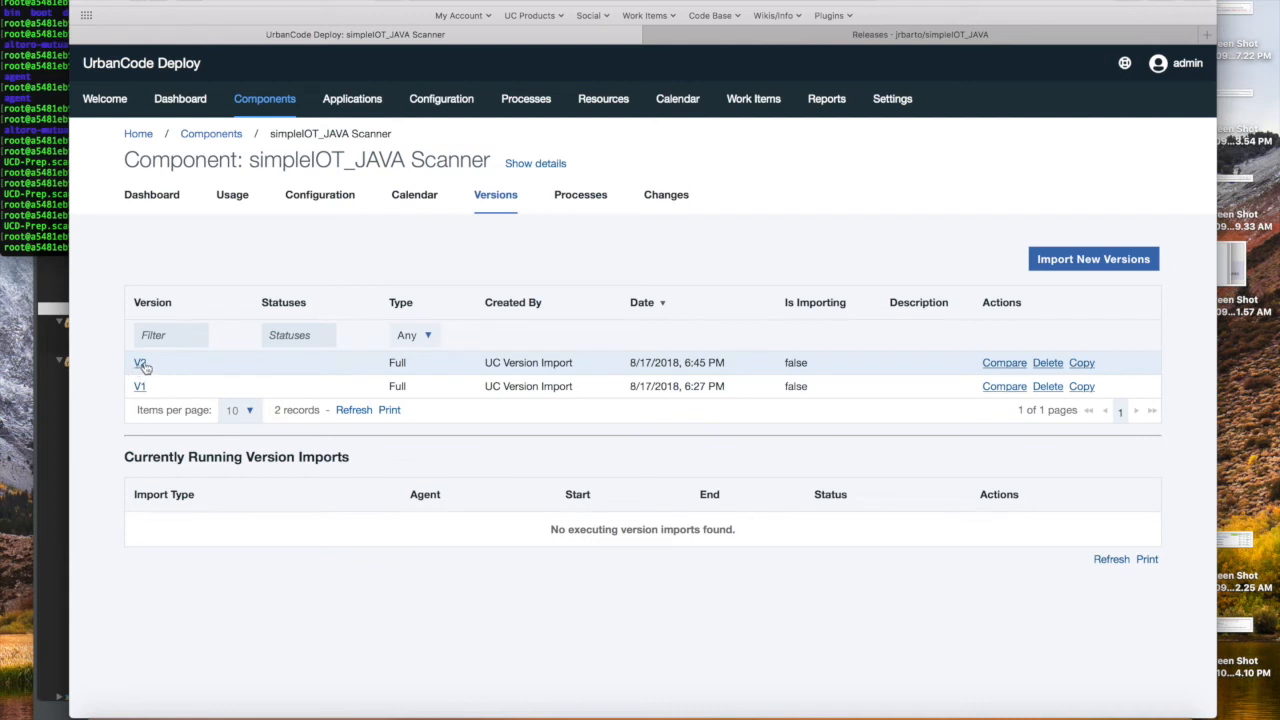
left_click(1073, 260)
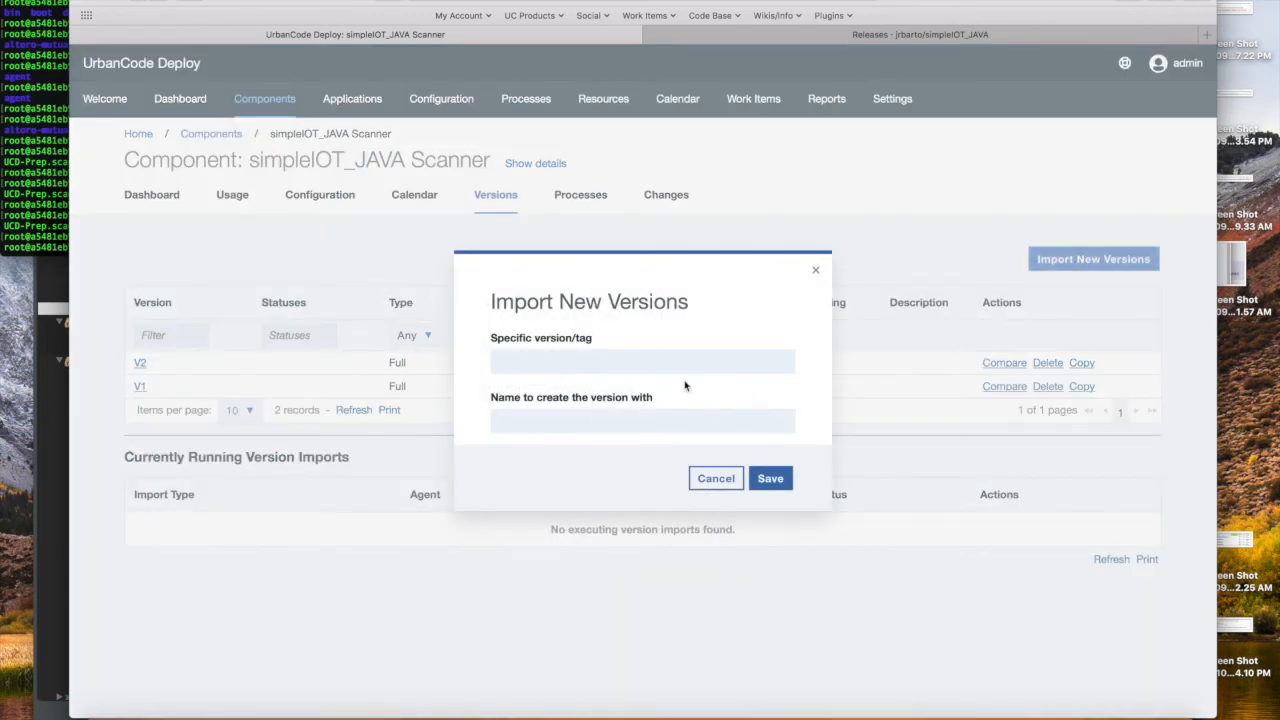
left_click(771, 480)
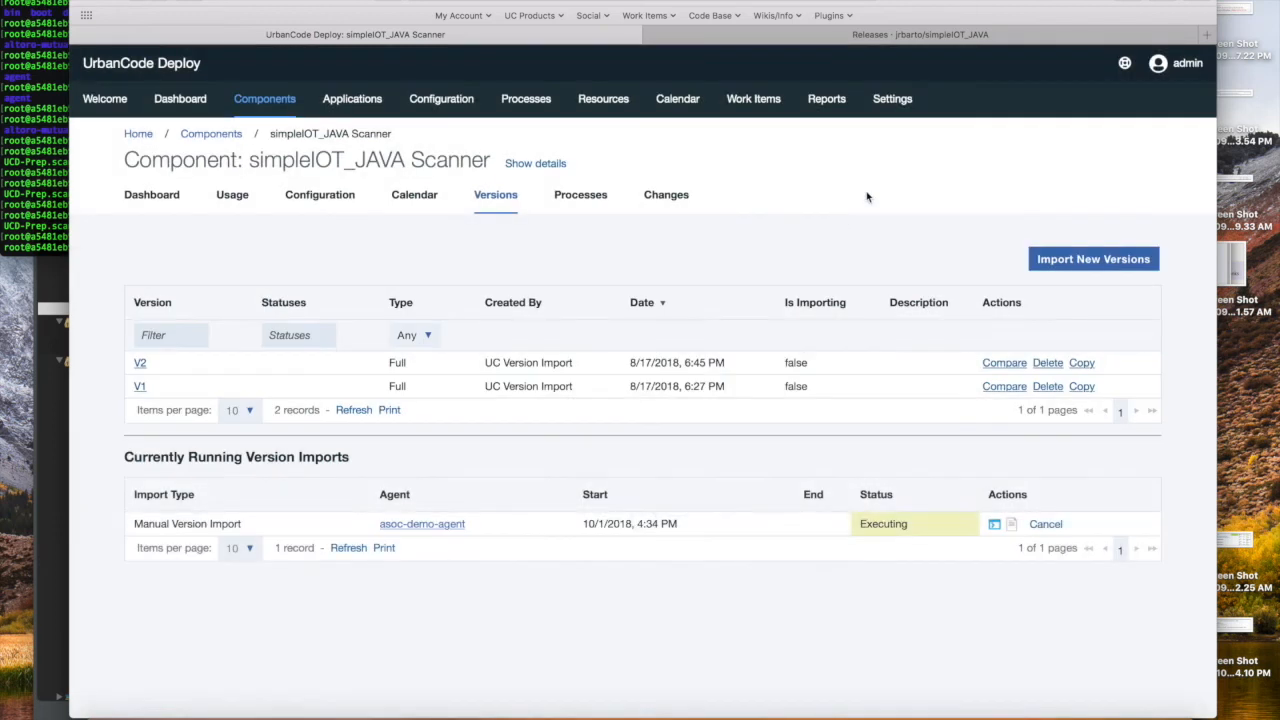
left_click(350, 548)
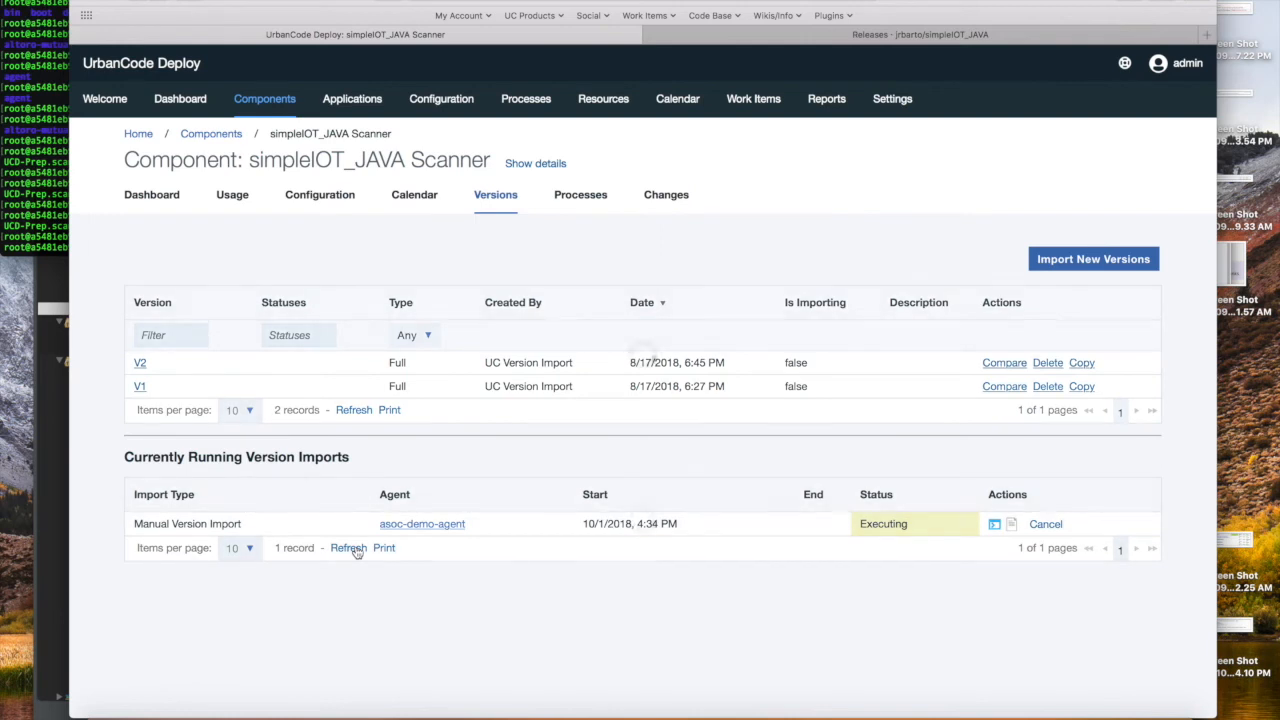
left_click(355, 550)
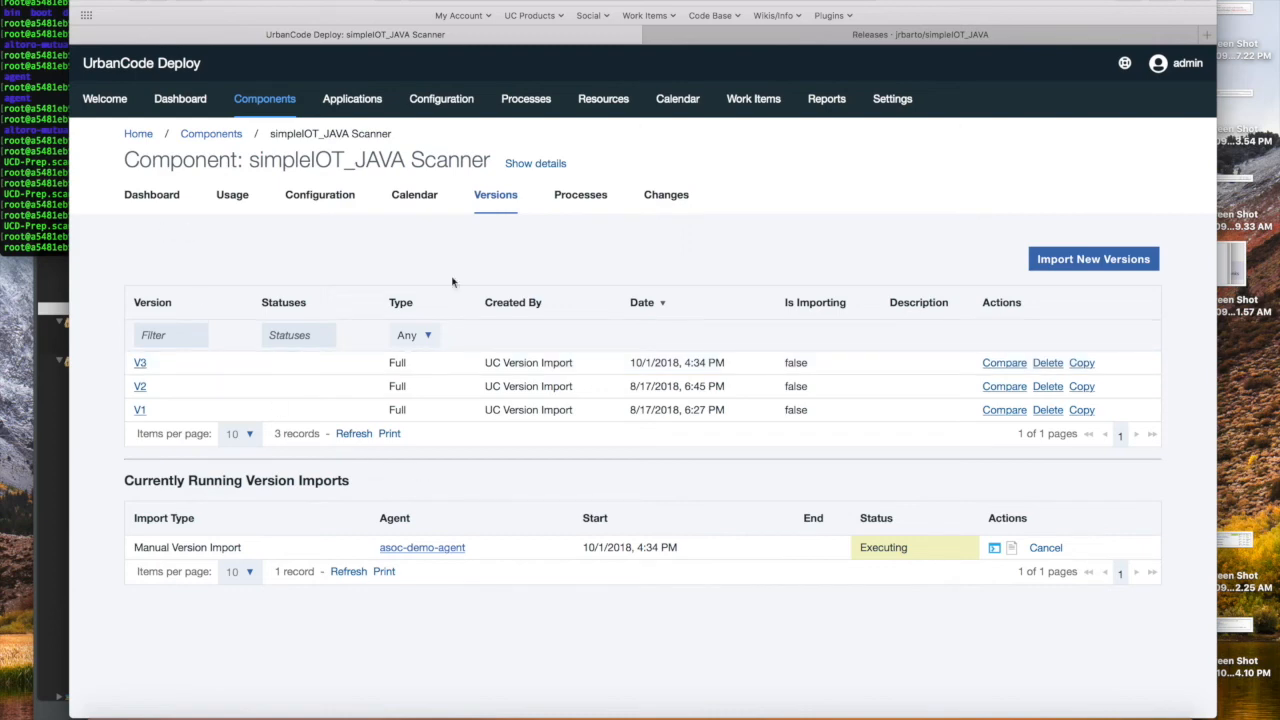
- Open version V3 of the component and examine its imported artifacts, including the class files in the bin folder
left_click(139, 364)
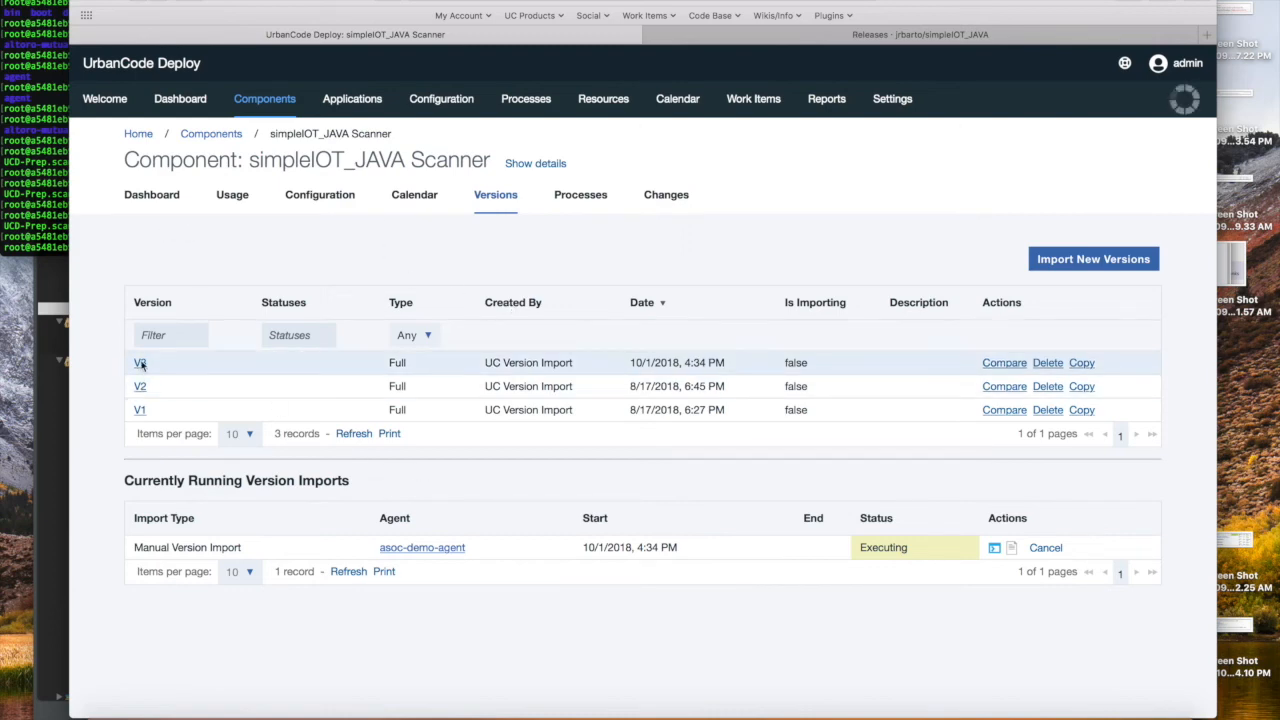
scroll(311, 514, "down", 9)
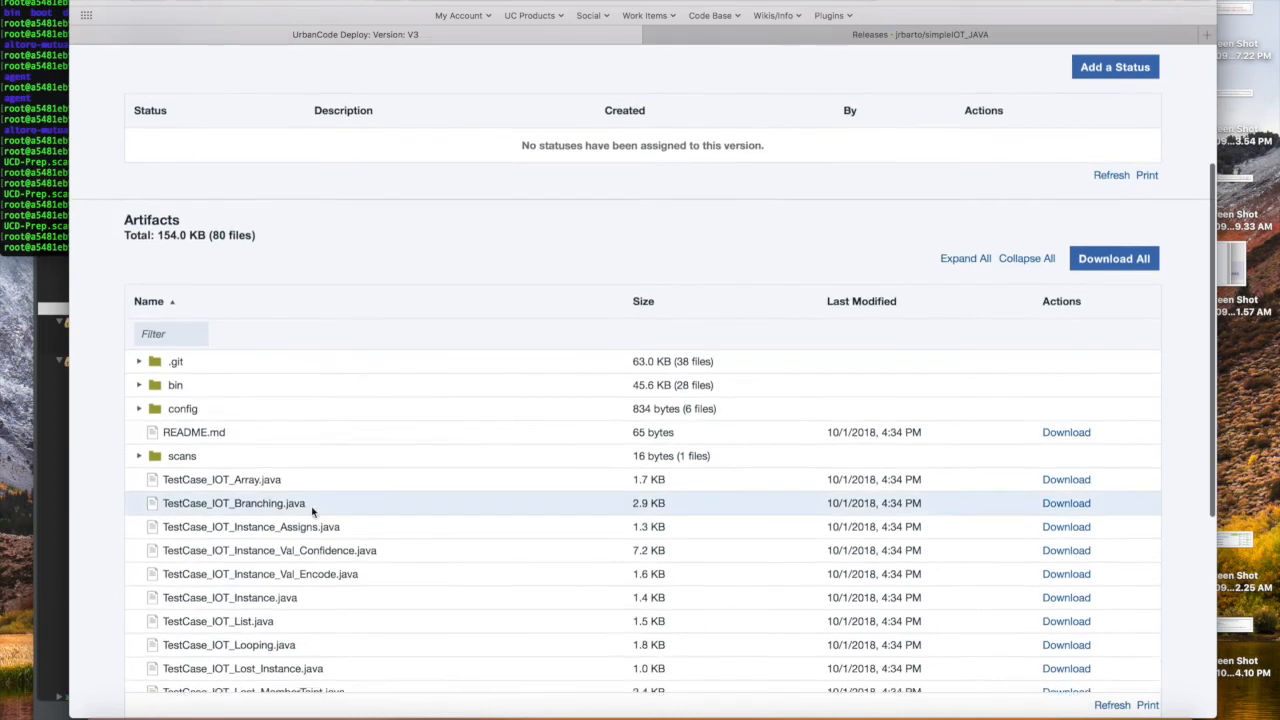
scroll(311, 514, "down", 3)
scroll(311, 510, "up", 5)
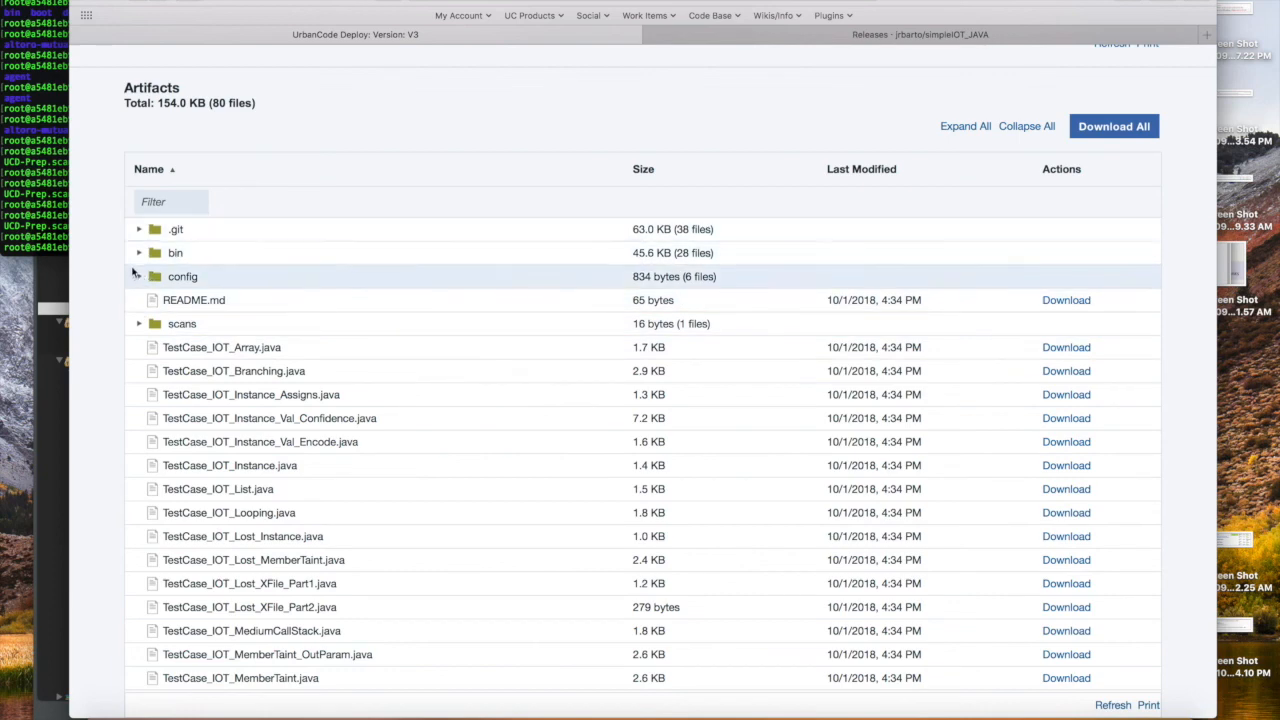
scroll(283, 364, "down", 5)
scroll(281, 362, "up", 5)
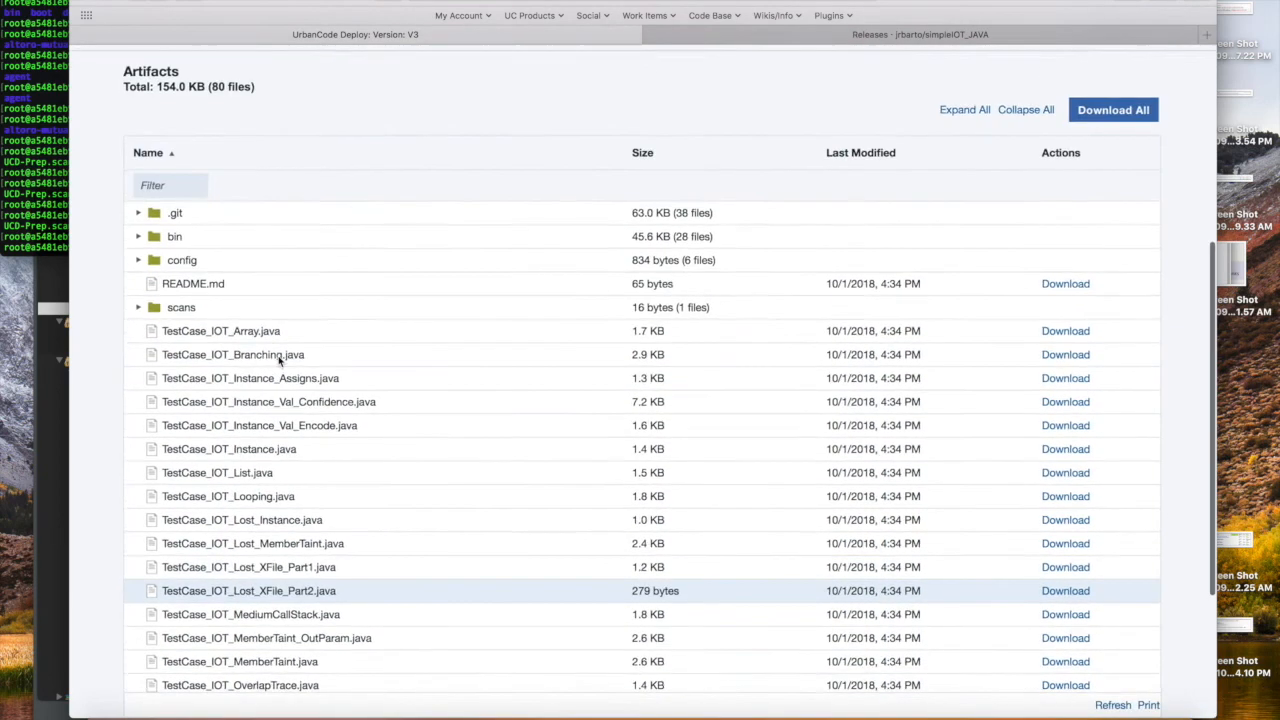
left_click(139, 227)
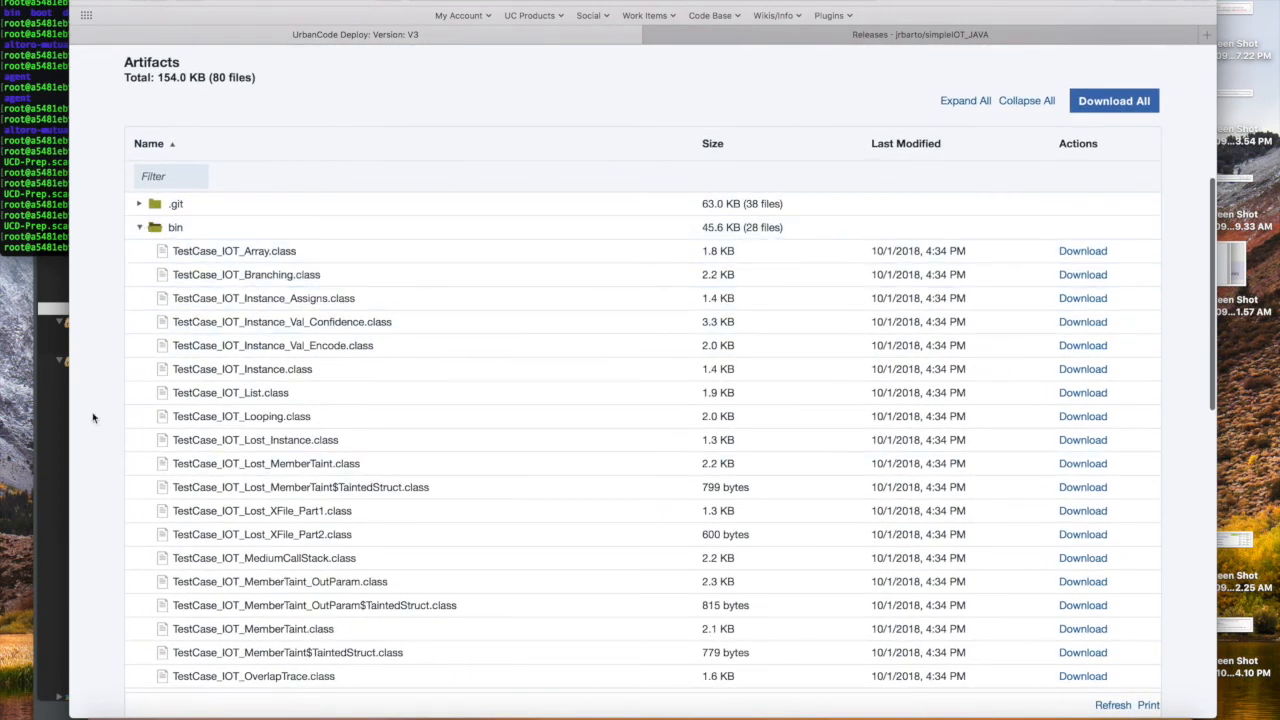
scroll(325, 295, "down", 5)
scroll(325, 295, "up", 10)
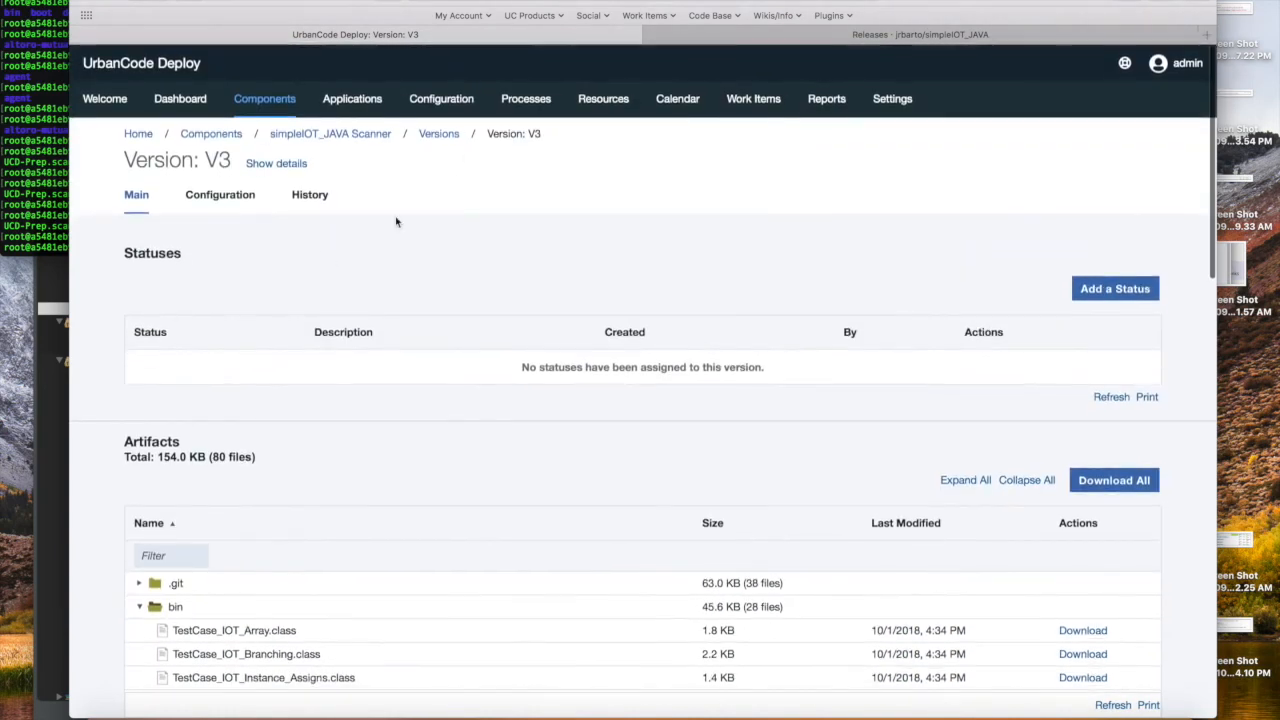
- Open the simpleIOT_JAVA Scanner's Scan Static Project process and check the properties of its Download Artifacts step
left_click(334, 133)
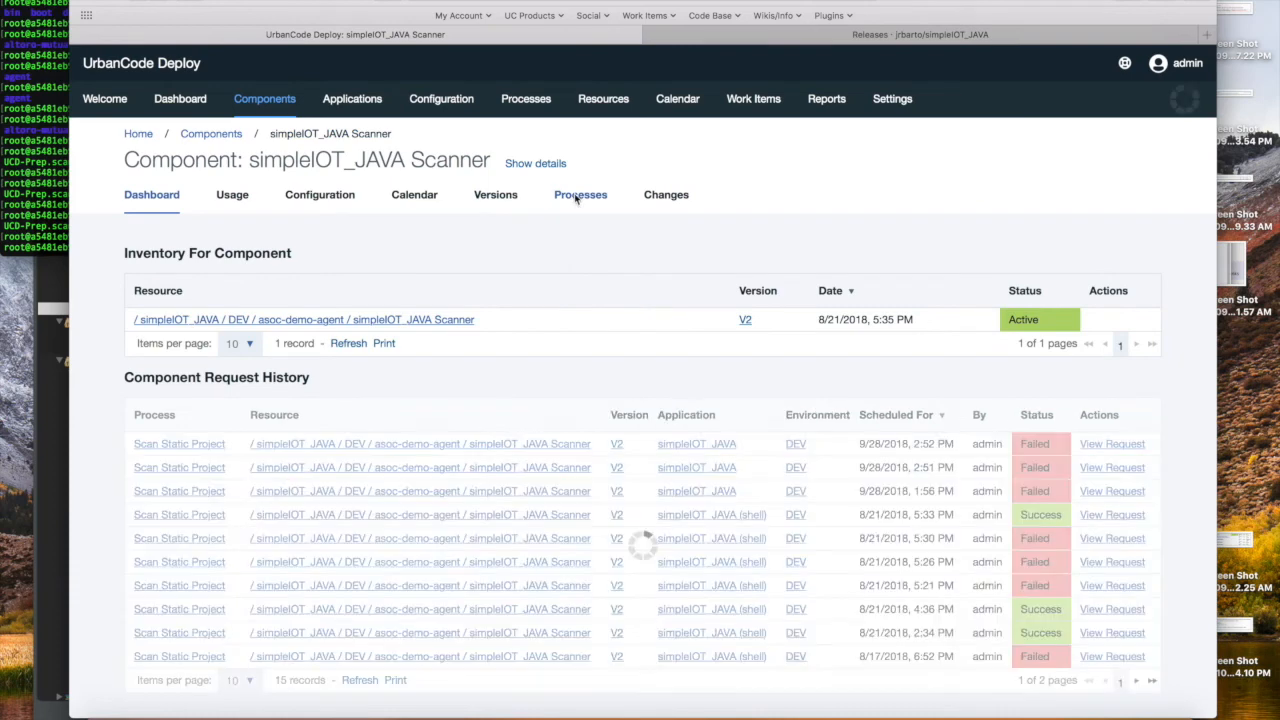
left_click(575, 196)
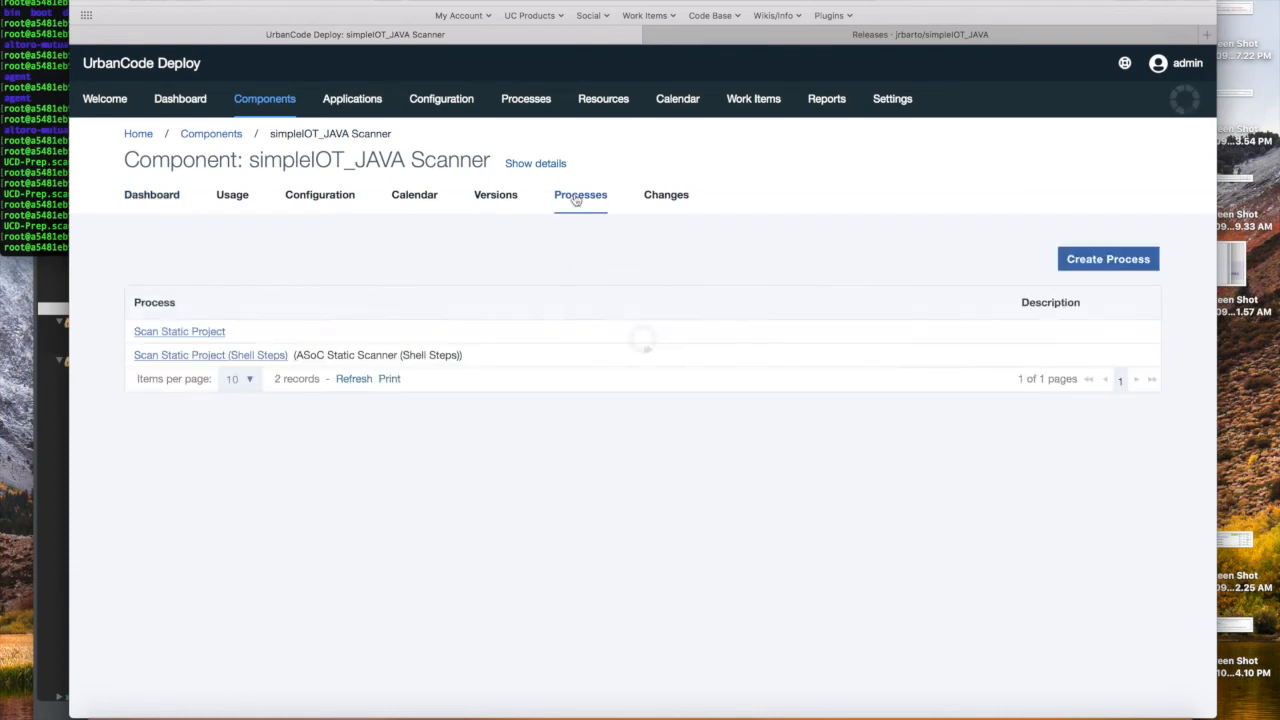
left_click(198, 332)
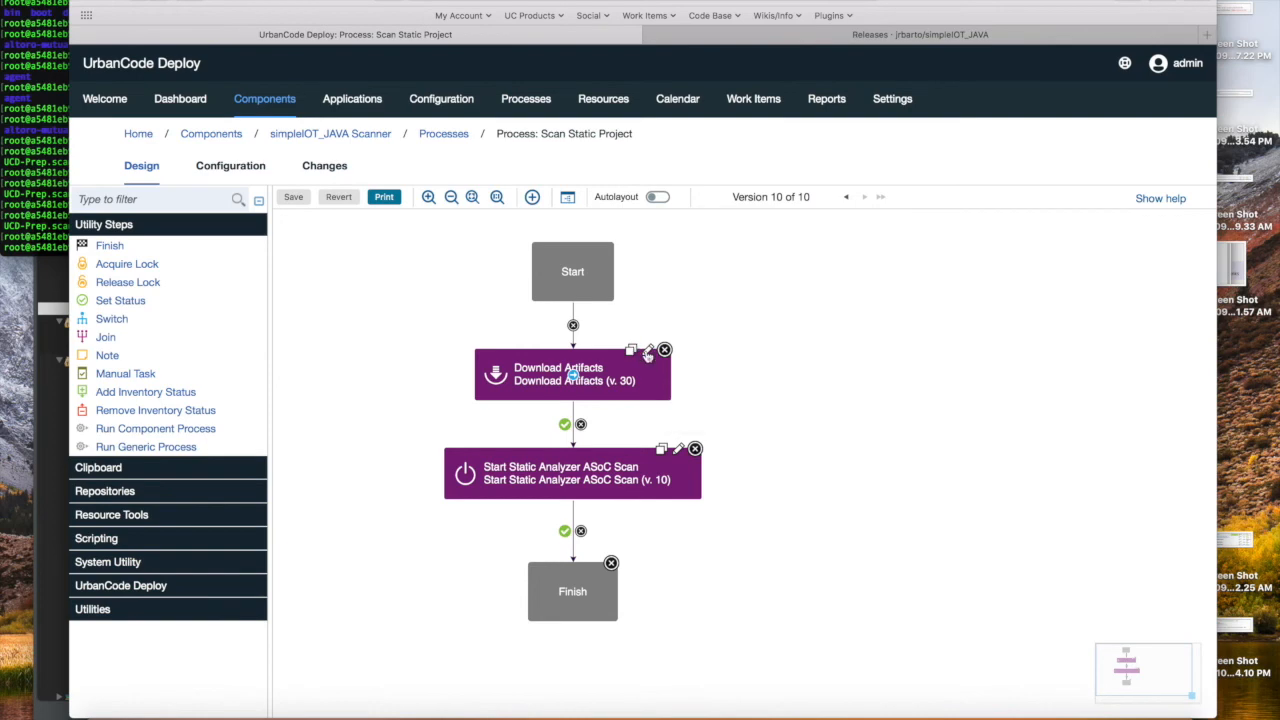
left_click(649, 350)
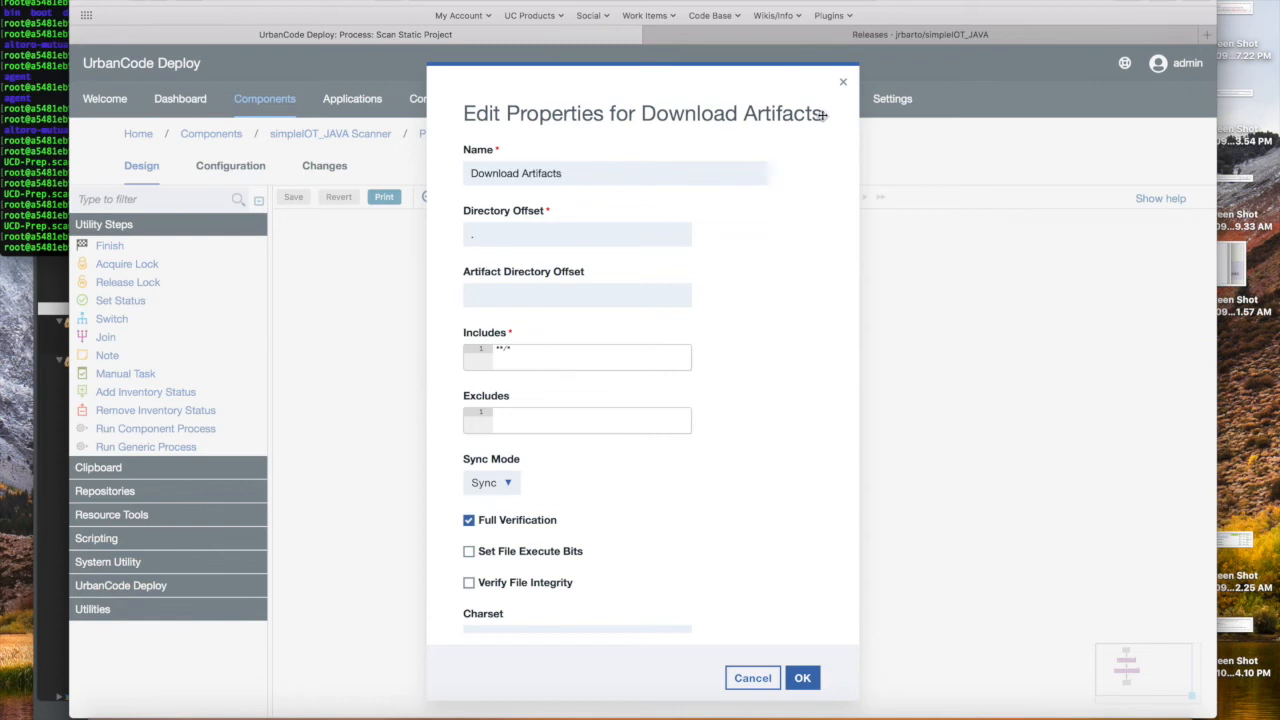
left_click(843, 83)
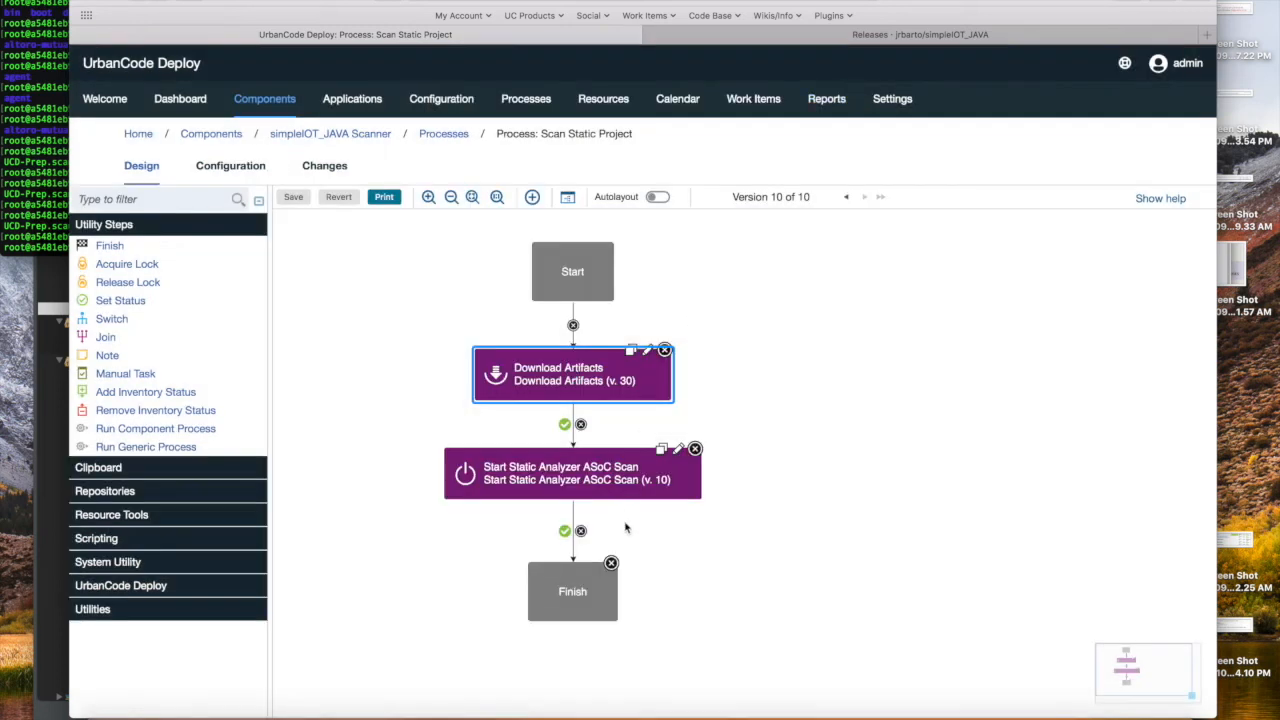
- Open the Start Static Analyzer ASoC Scan step's properties and review the ASoC Application ID and login key fields
left_click(679, 449)
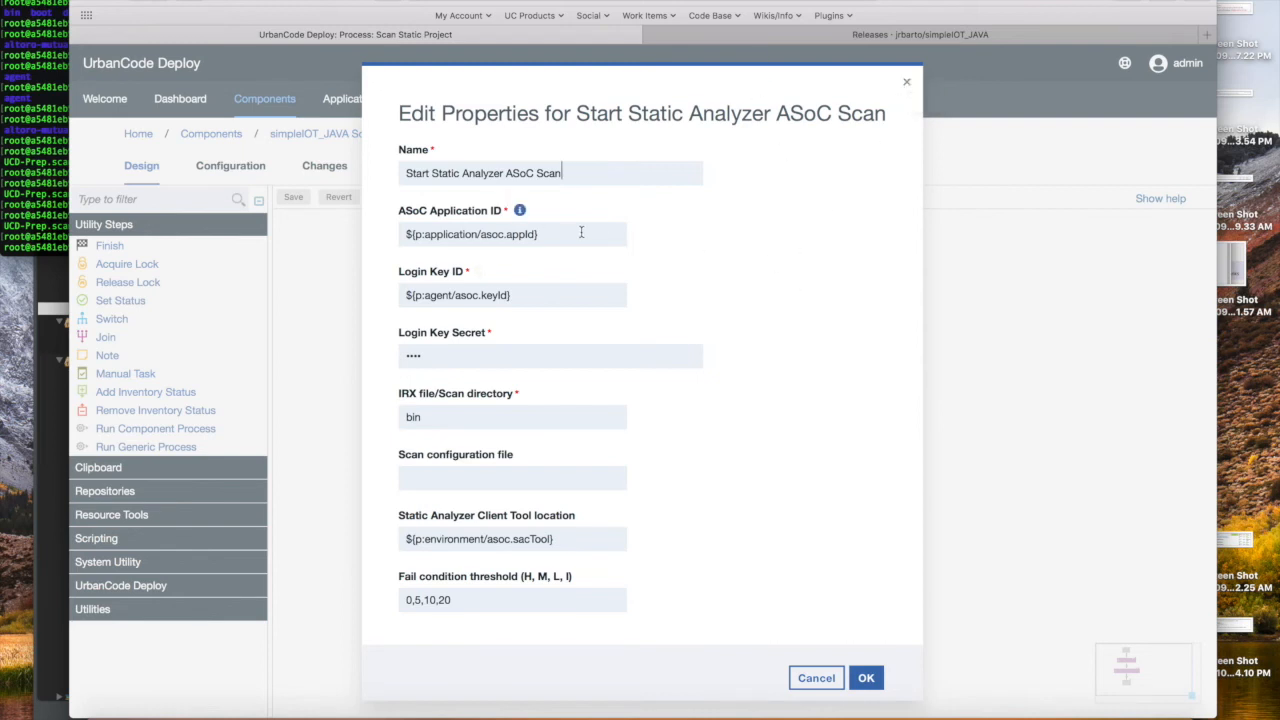
left_click_drag(580, 232, 395, 233)
left_click(648, 297)
scroll(515, 300, "down", 1)
scroll(622, 364, "down", 3)
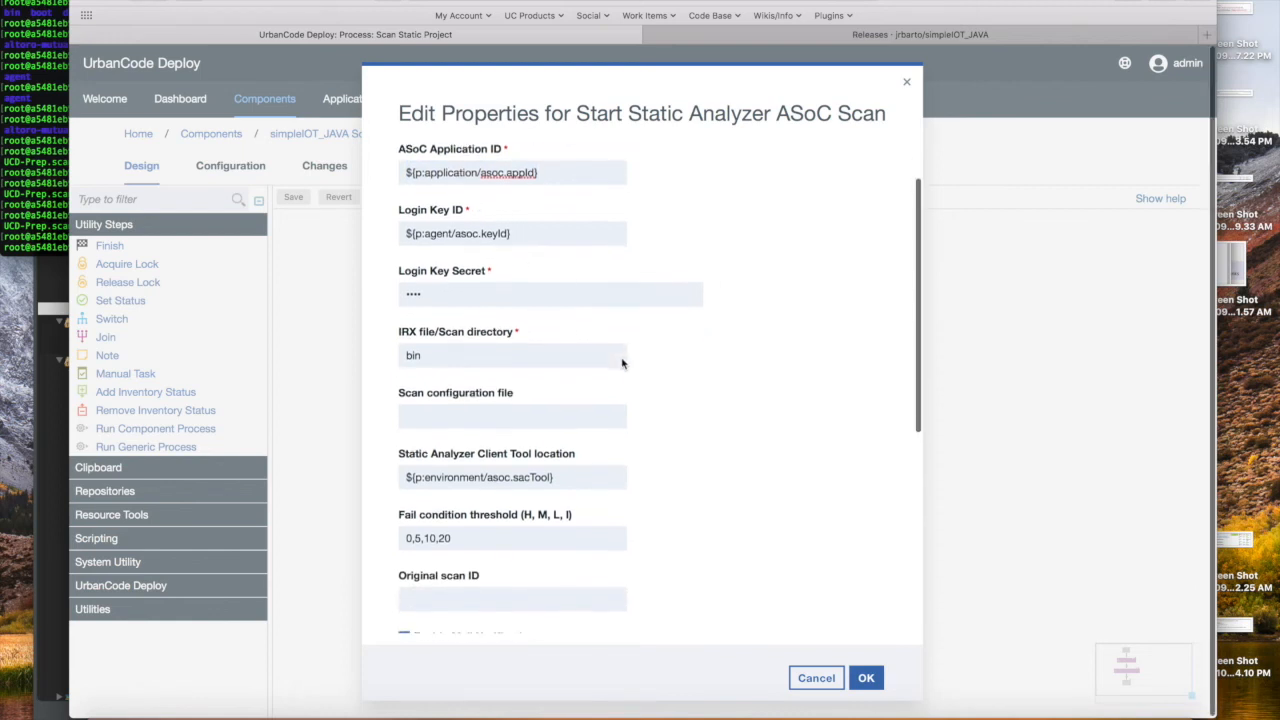
- Read the help for the IRX file/Scan directory property and inspect the directory specified there
mouse_move(531, 311)
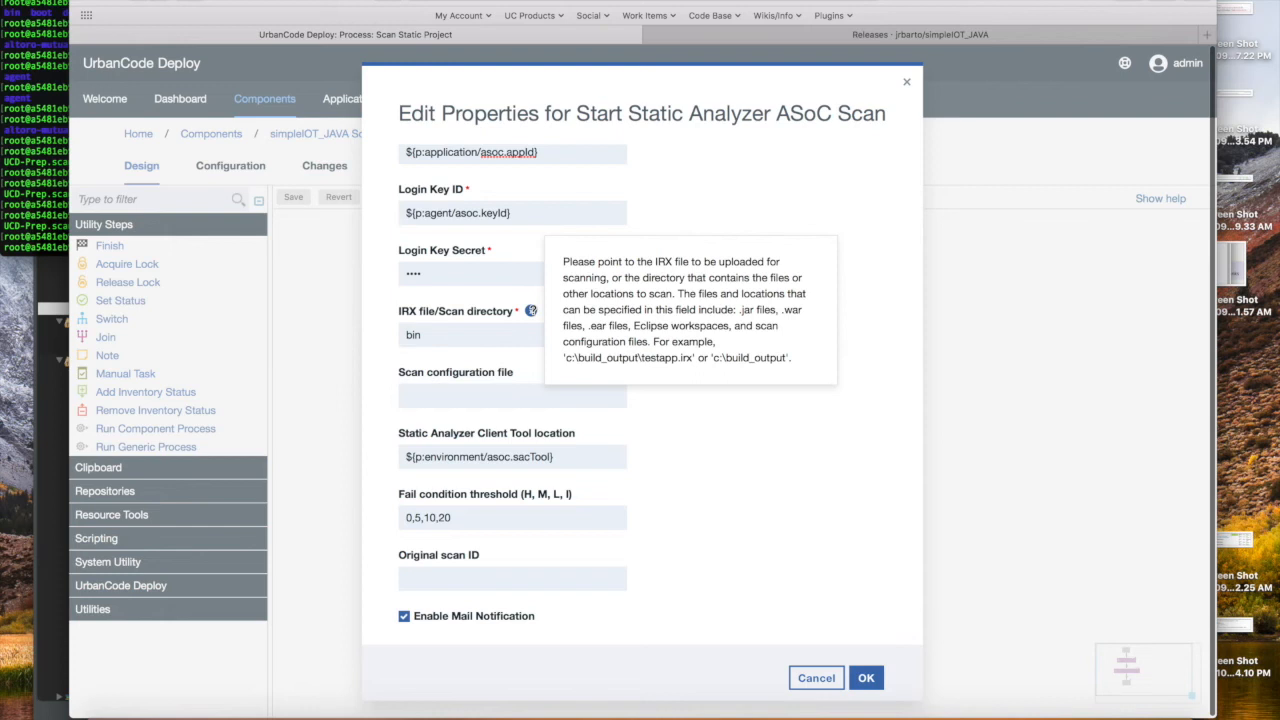
double_click(449, 335)
left_click(464, 334)
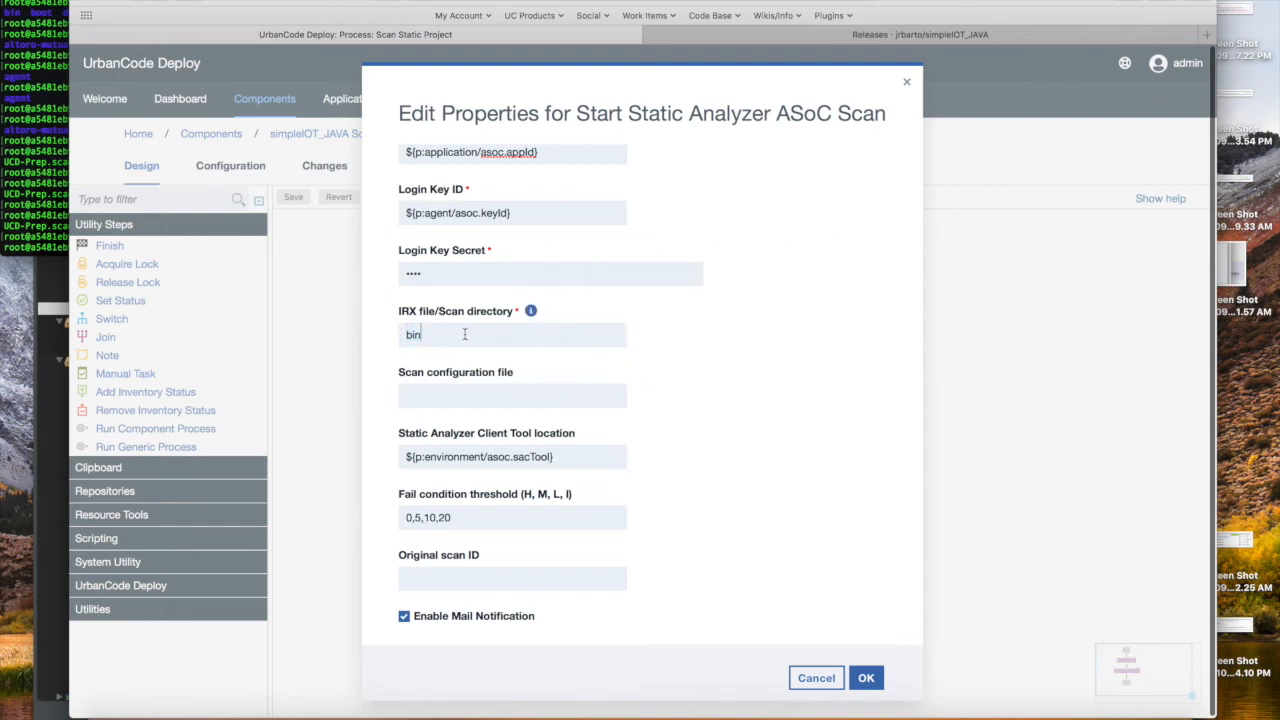
double_click(449, 335)
left_click(408, 337)
- Read the help for the Static Analyzer Client Tool location and inspect the environment property it references
scroll(728, 382, "down", 1)
scroll(728, 382, "down", 2)
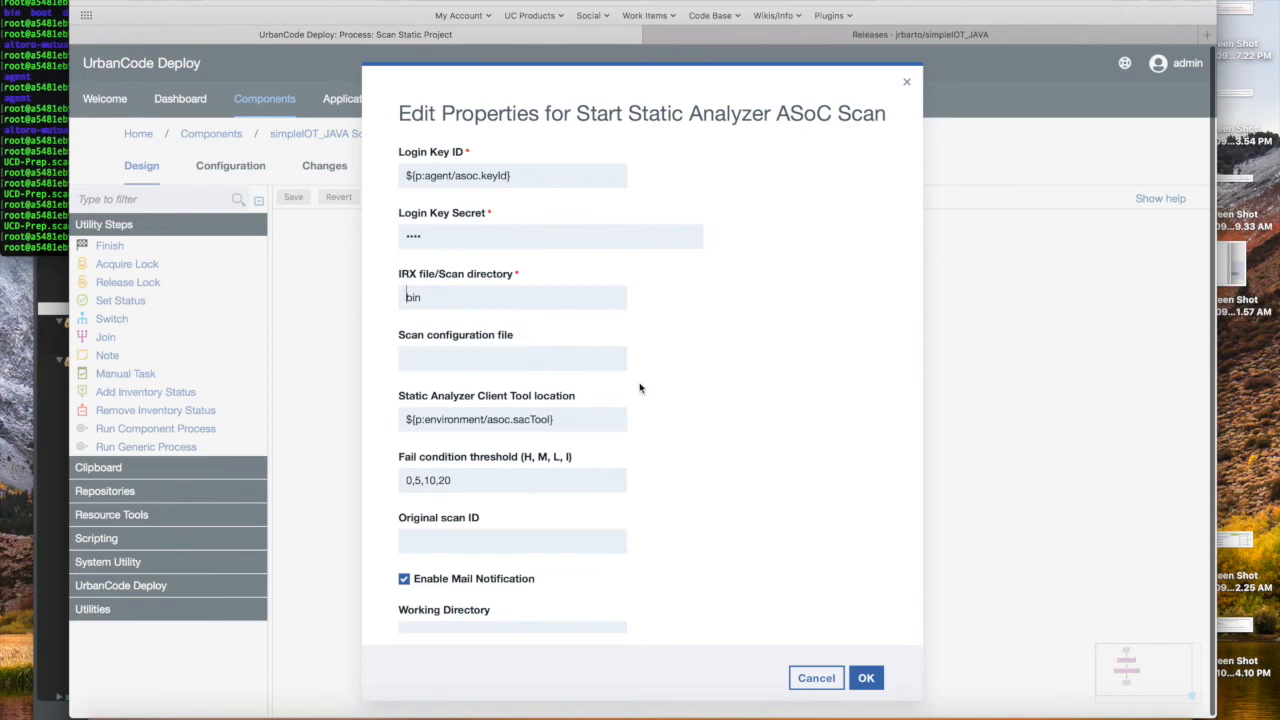
scroll(638, 386, "down", 5)
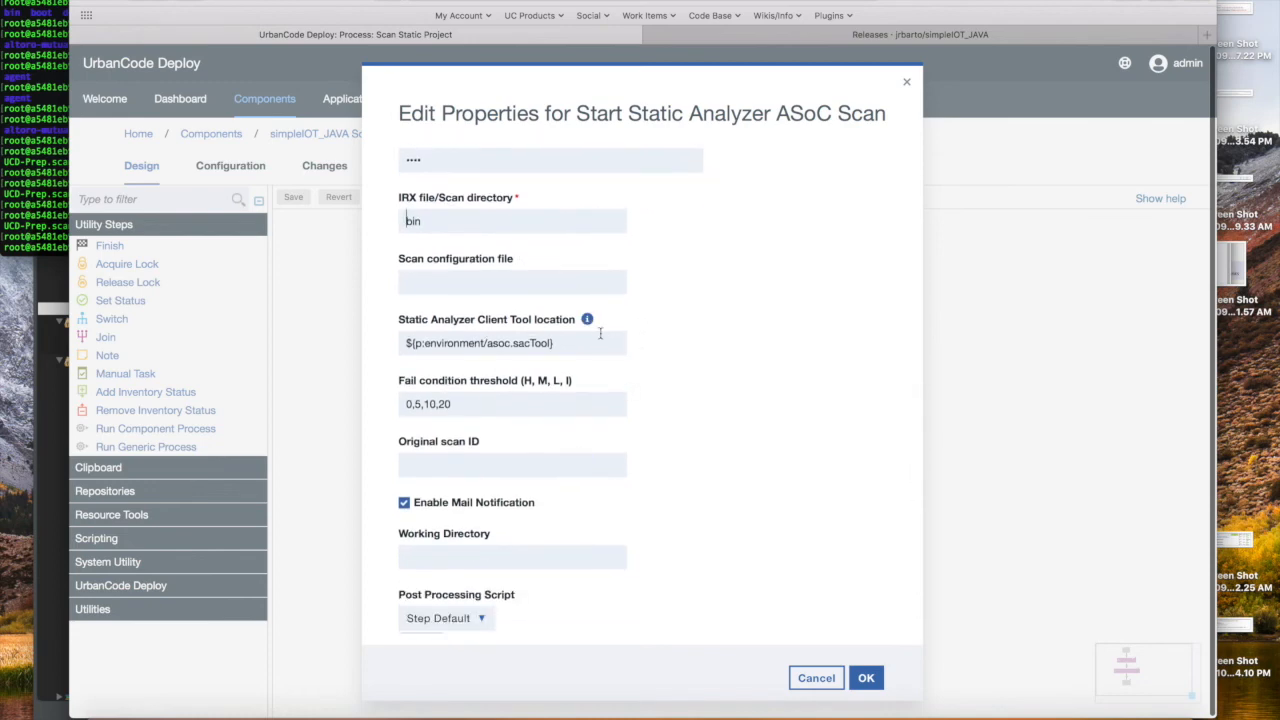
mouse_move(588, 319)
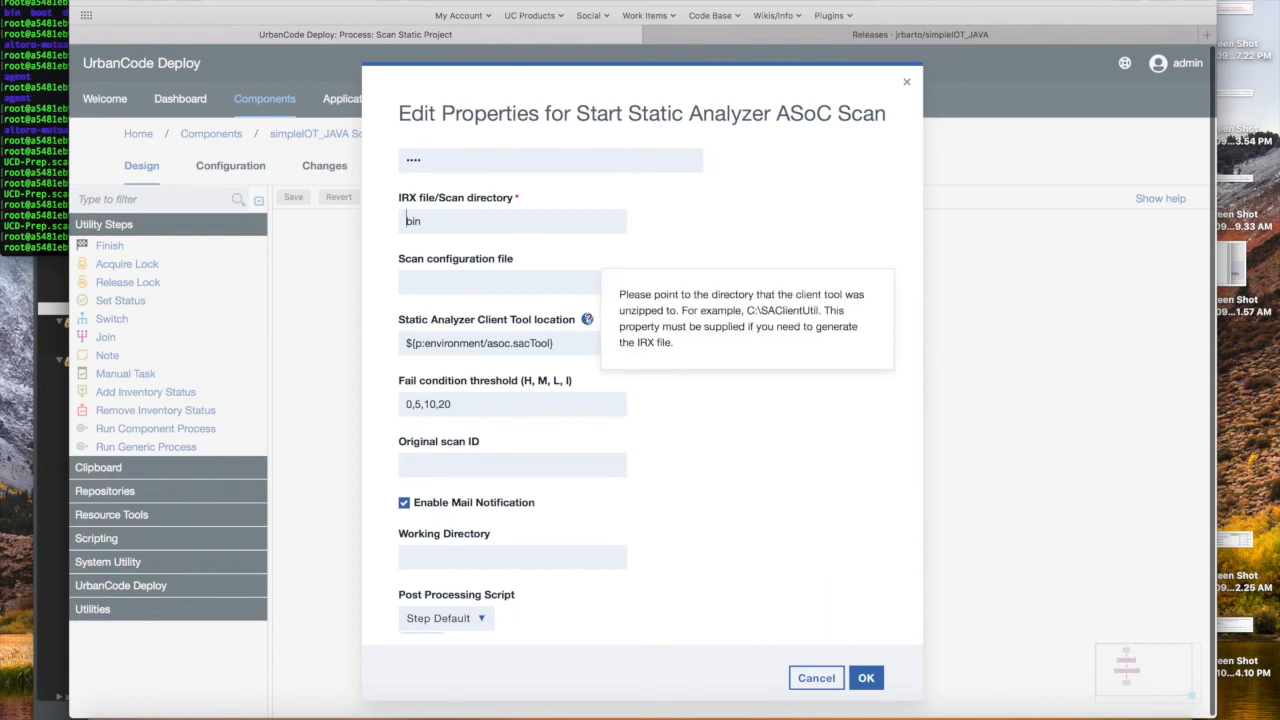
left_click_drag(555, 343, 400, 345)
left_click(564, 343)
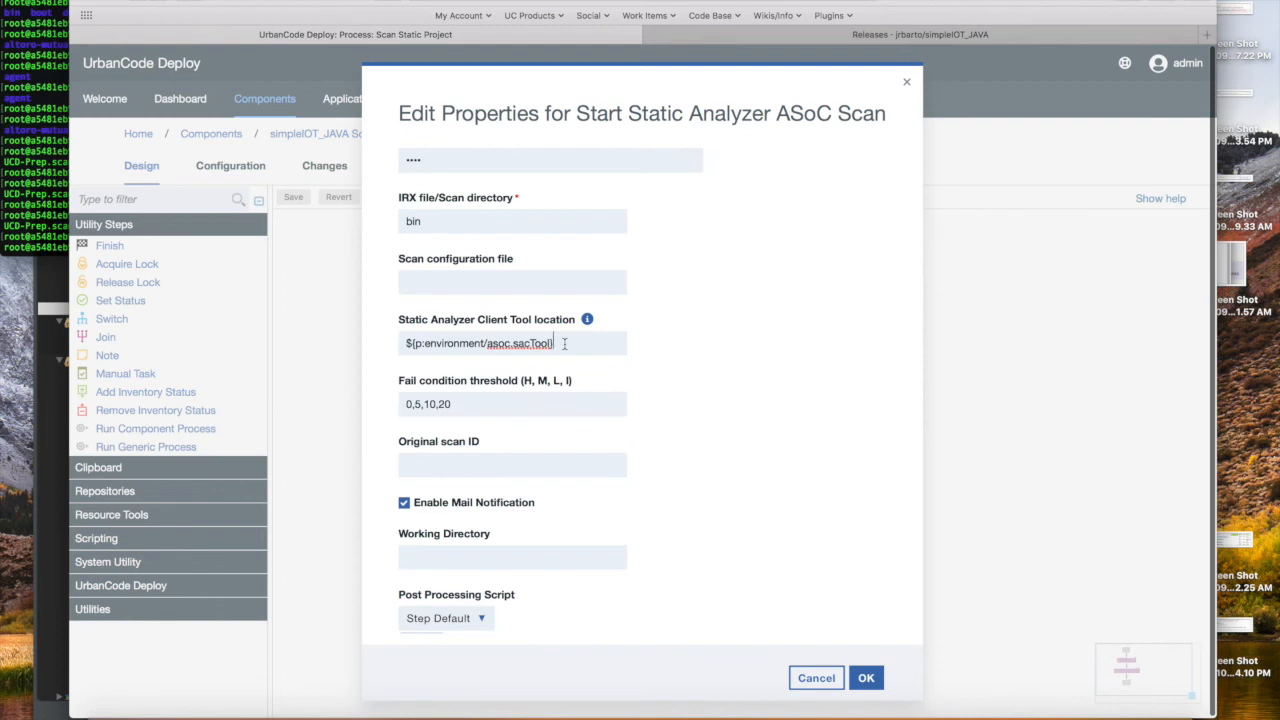
left_click_drag(567, 345, 386, 343)
left_click(583, 345)
double_click(453, 343)
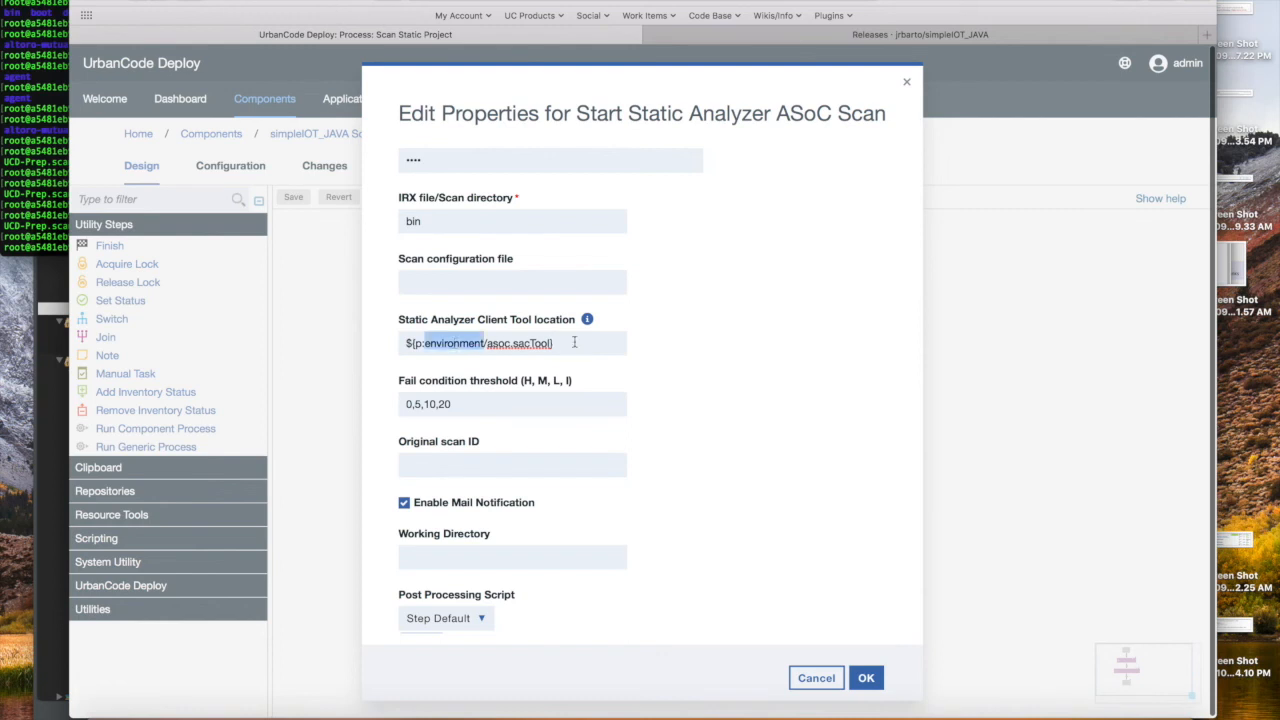
- Recheck the value and help of the Static Analyzer Client Tool location, and review the fail condition threshold and remaining scan properties
left_click(606, 344)
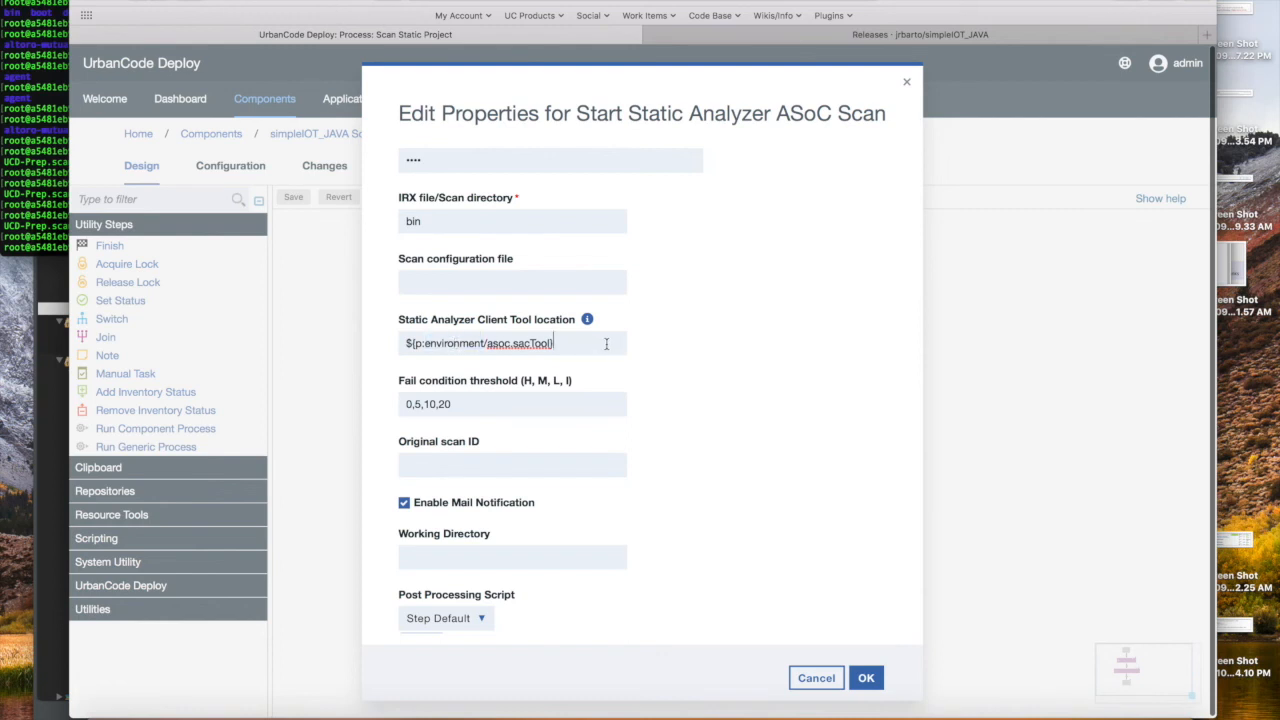
triple_click(563, 343)
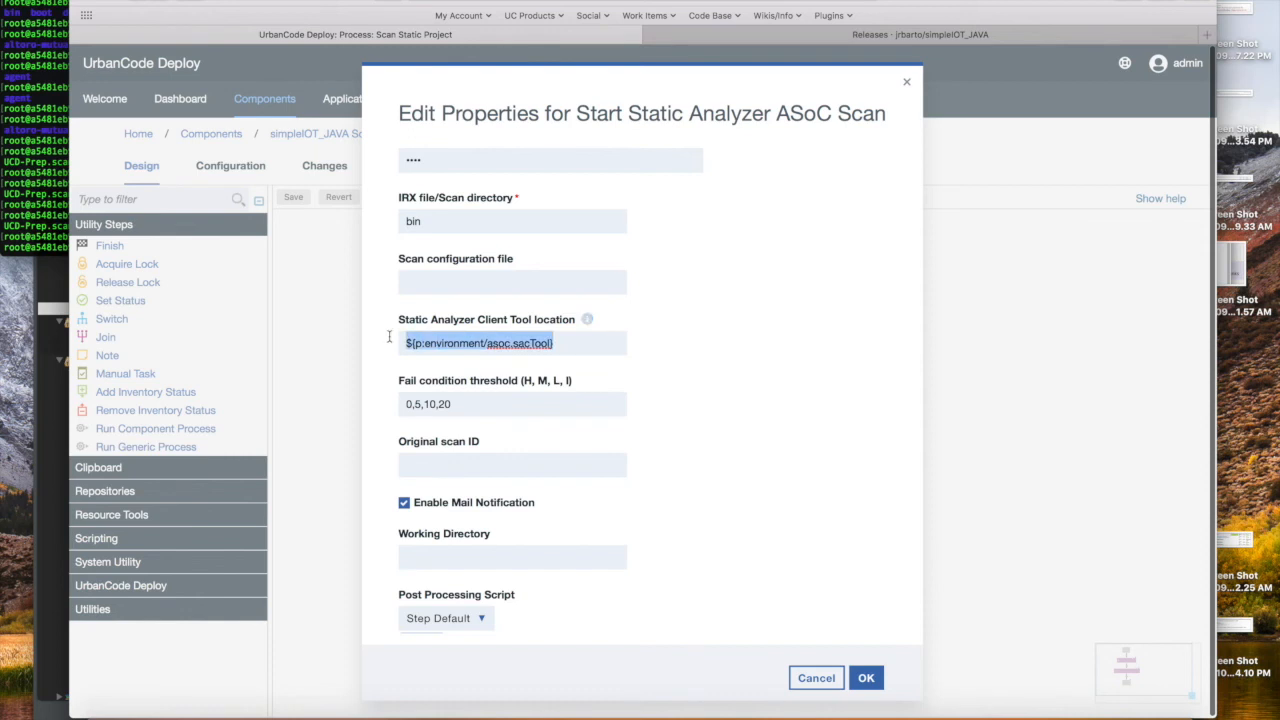
mouse_move(587, 319)
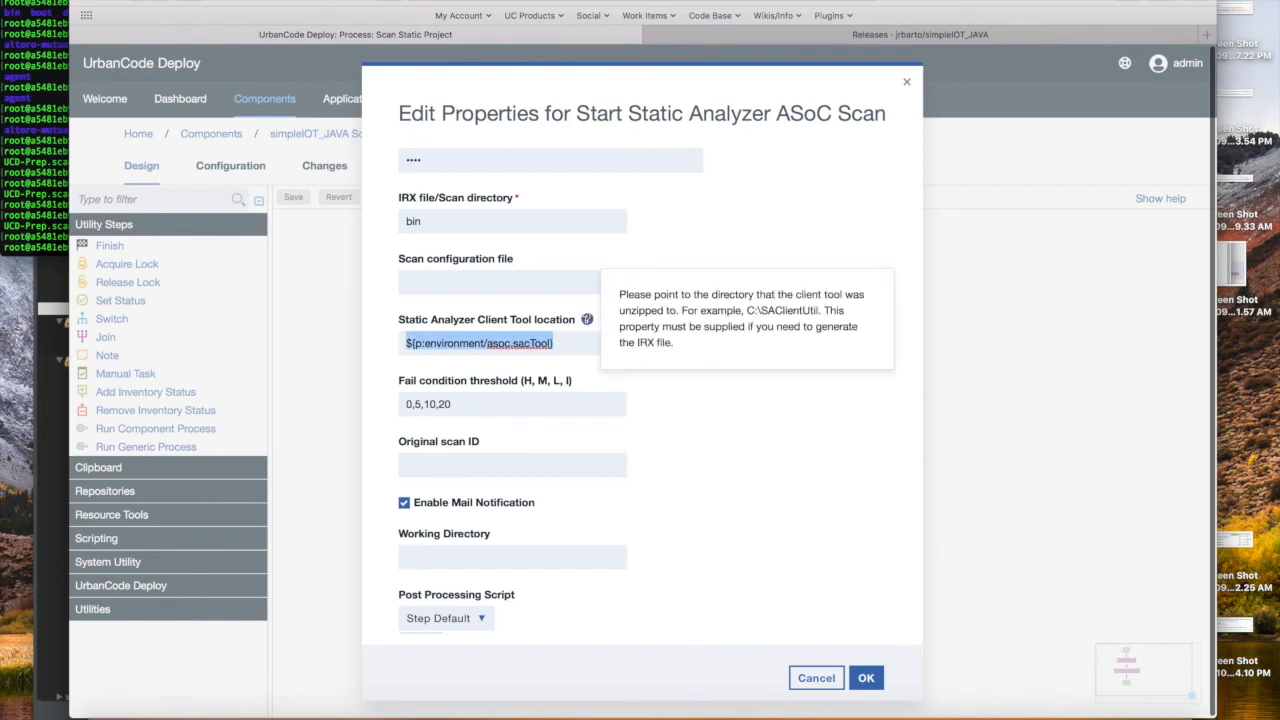
left_click(578, 343)
scroll(578, 345, "down", 1)
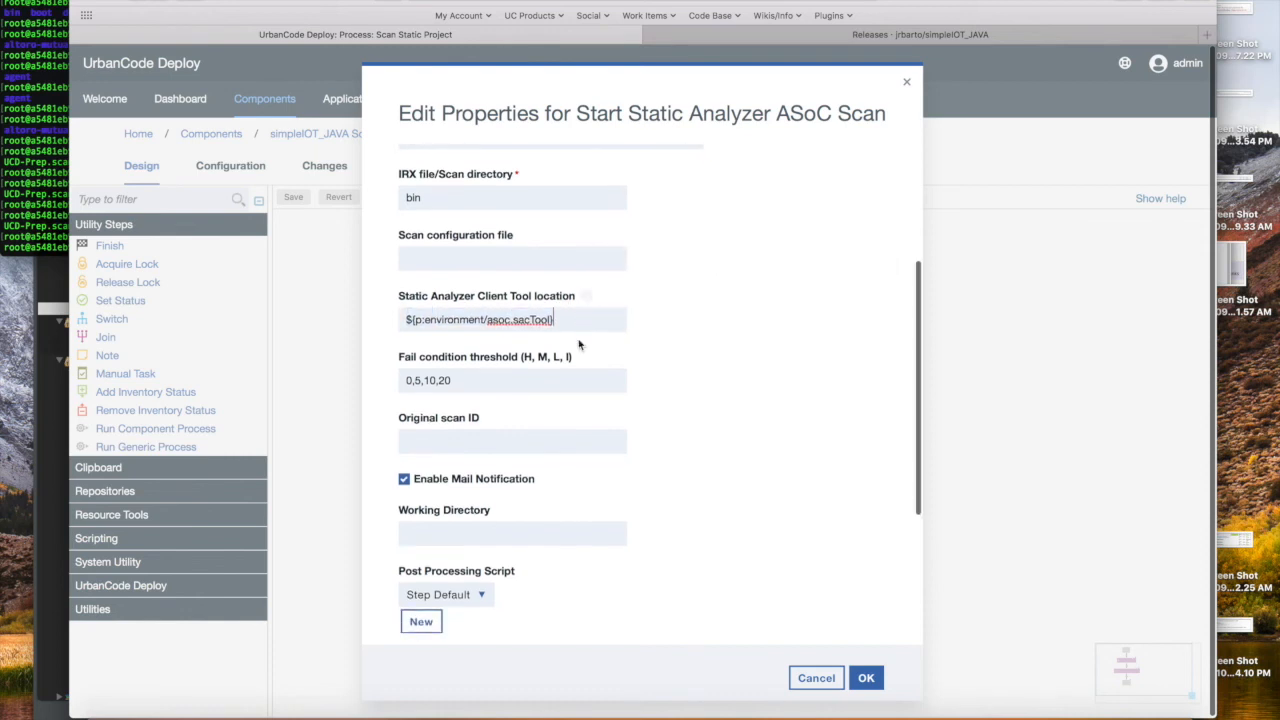
scroll(580, 345, "down", 2)
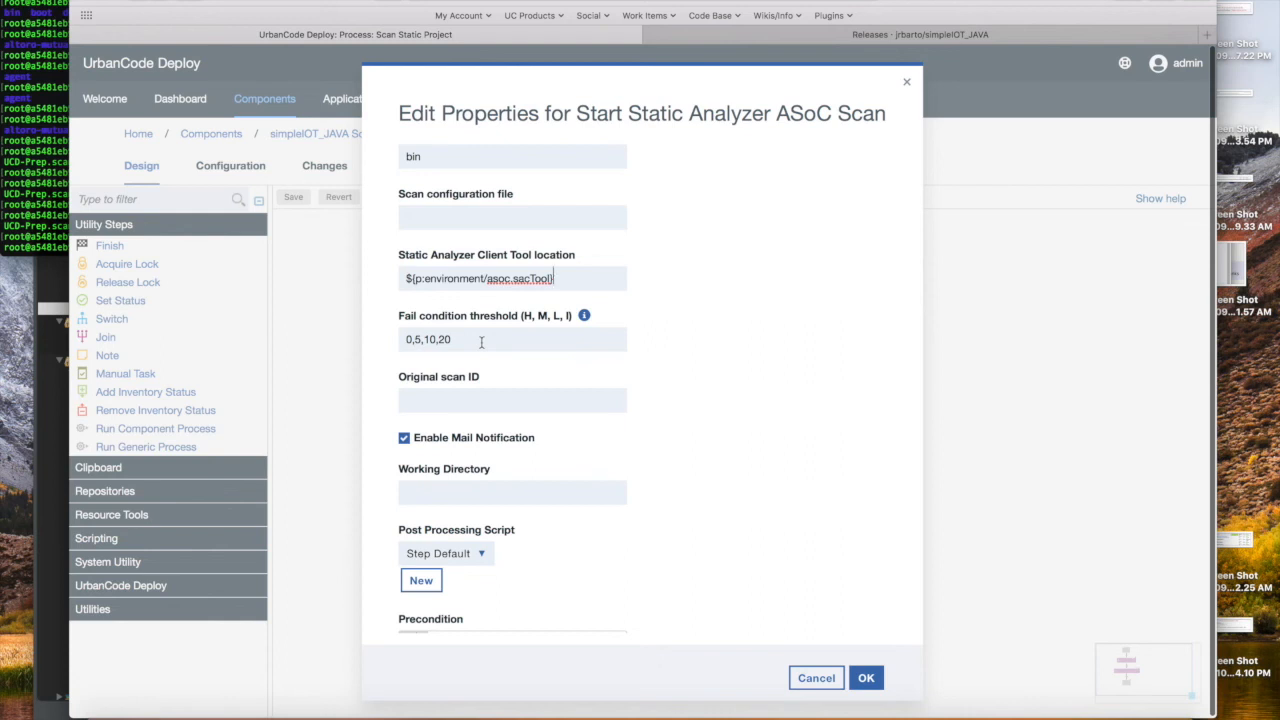
mouse_move(491, 377)
scroll(729, 486, "down", 2)
scroll(735, 497, "up", 5)
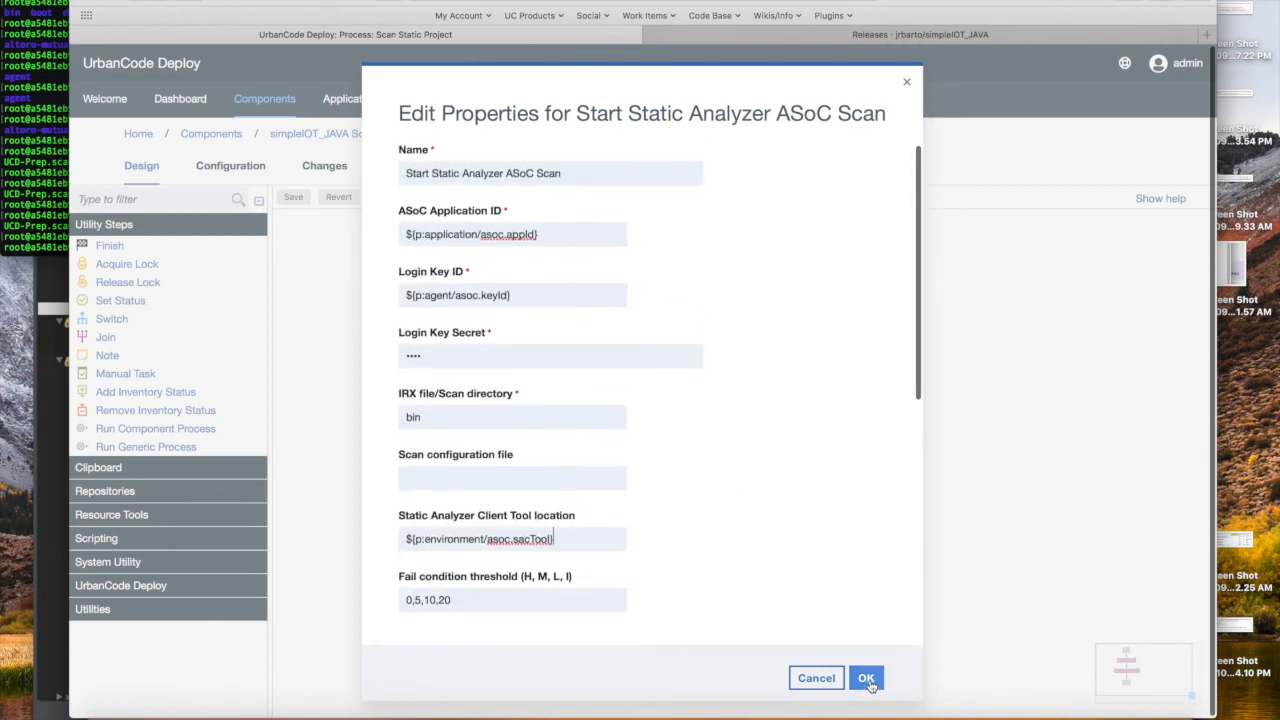
- Accept the Start Static Analyzer ASoC Scan step's properties and save the Scan Static Project process
left_click(866, 678)
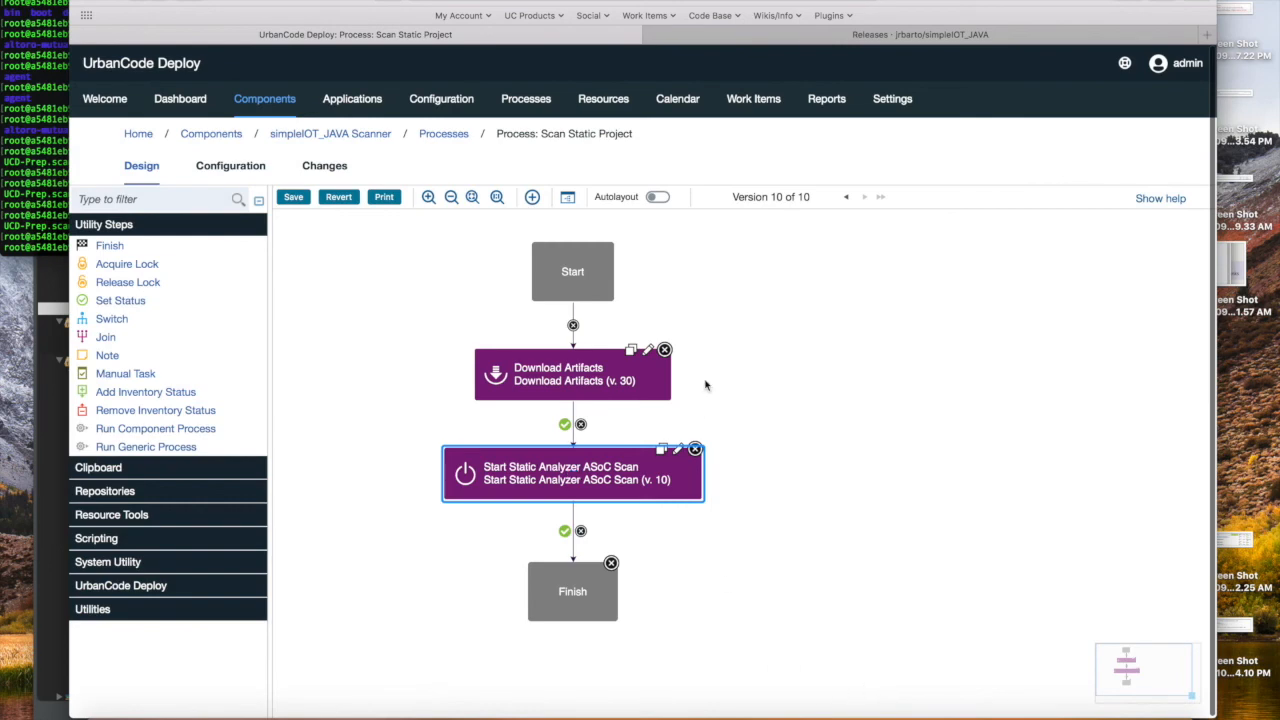
left_click(330, 100)
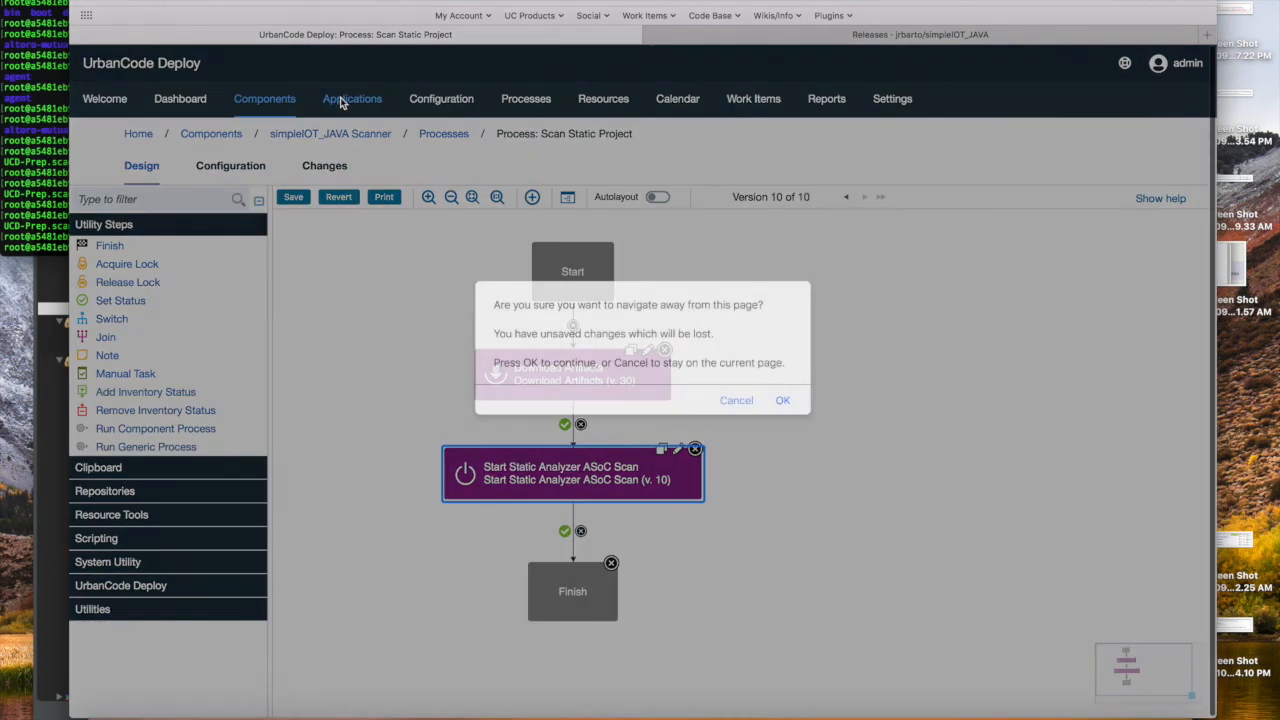
left_click(738, 402)
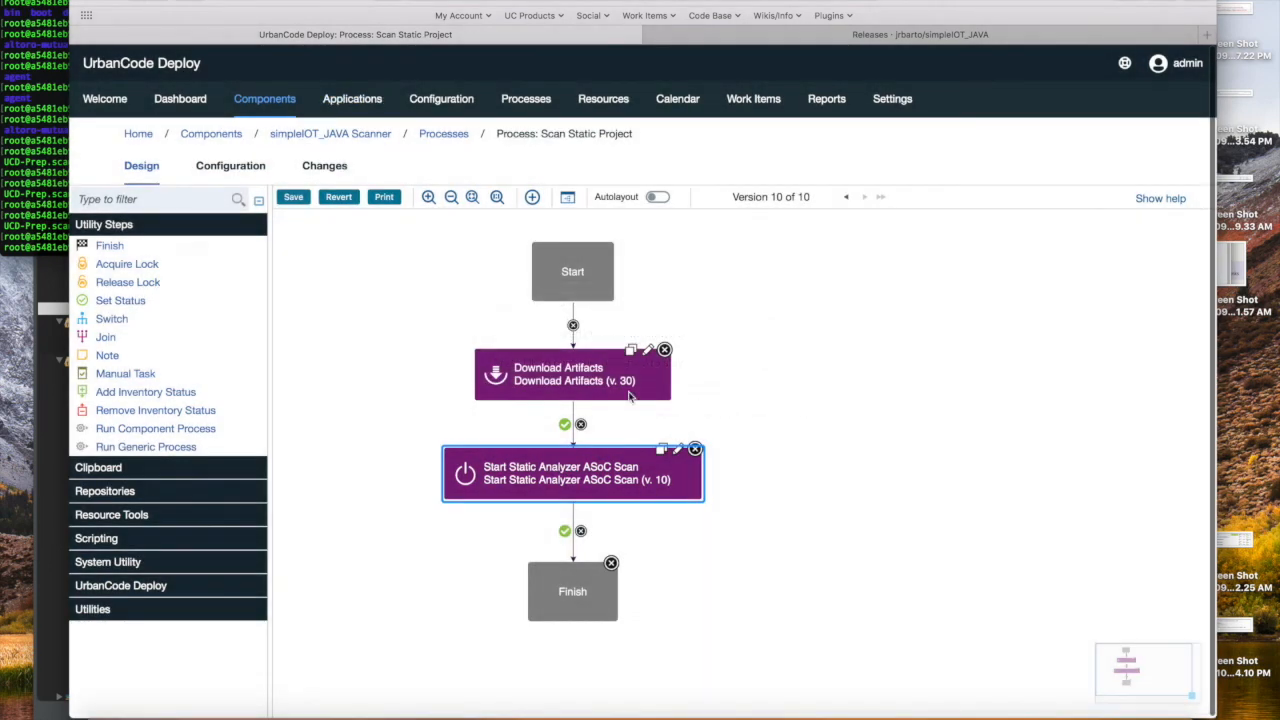
left_click(293, 197)
- Open the environment properties of the simpleIOT_JAVA application's DEV environment and inspect the asoc.sacTool property and its path
left_click(358, 101)
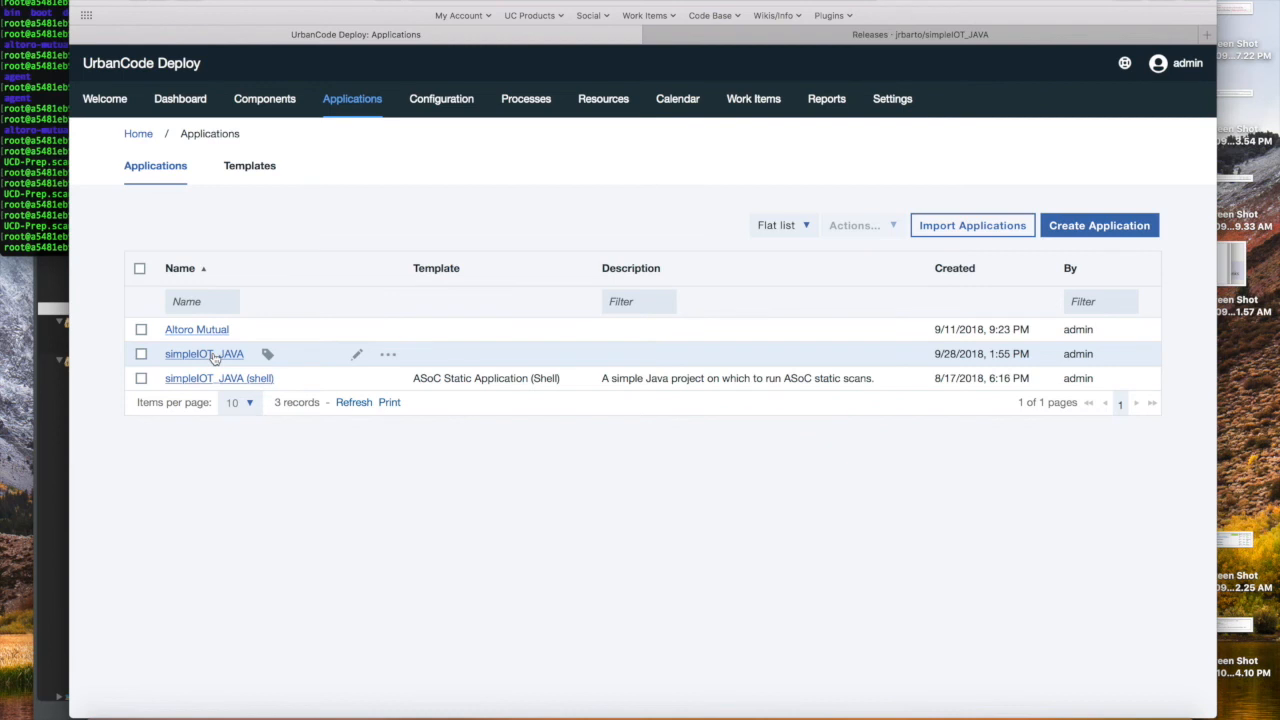
left_click(213, 355)
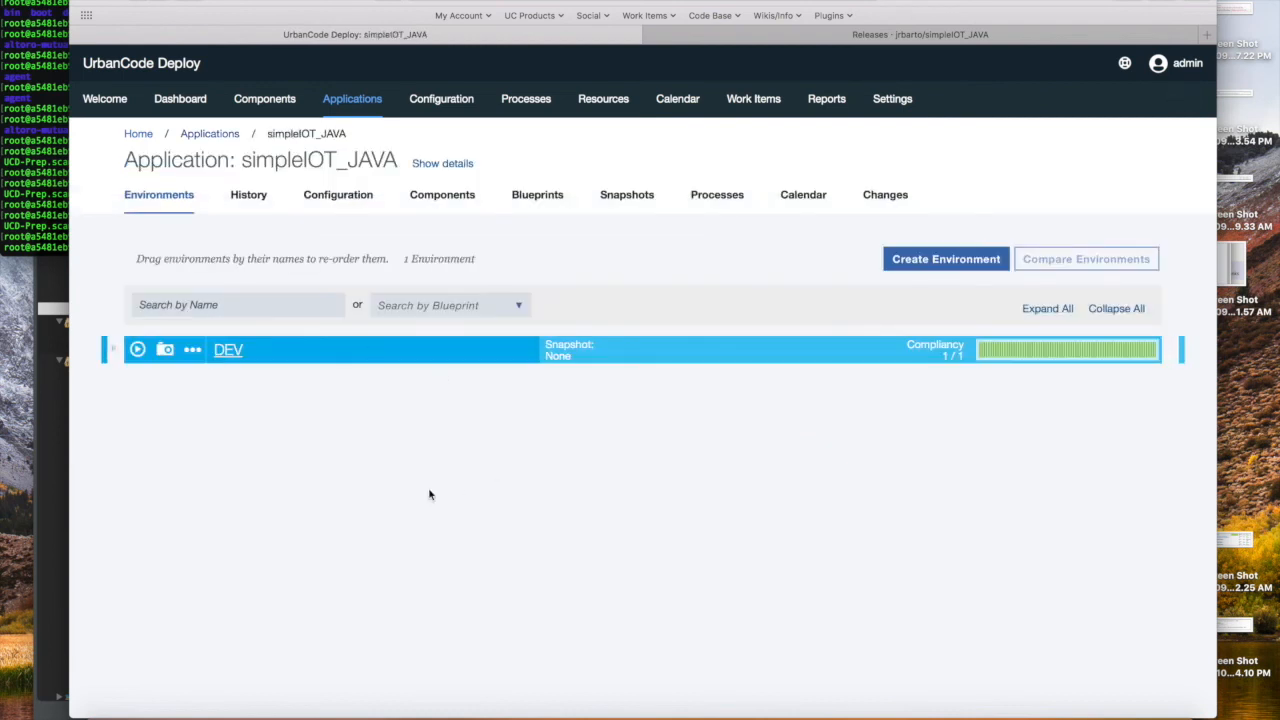
left_click(230, 352)
left_click(376, 198)
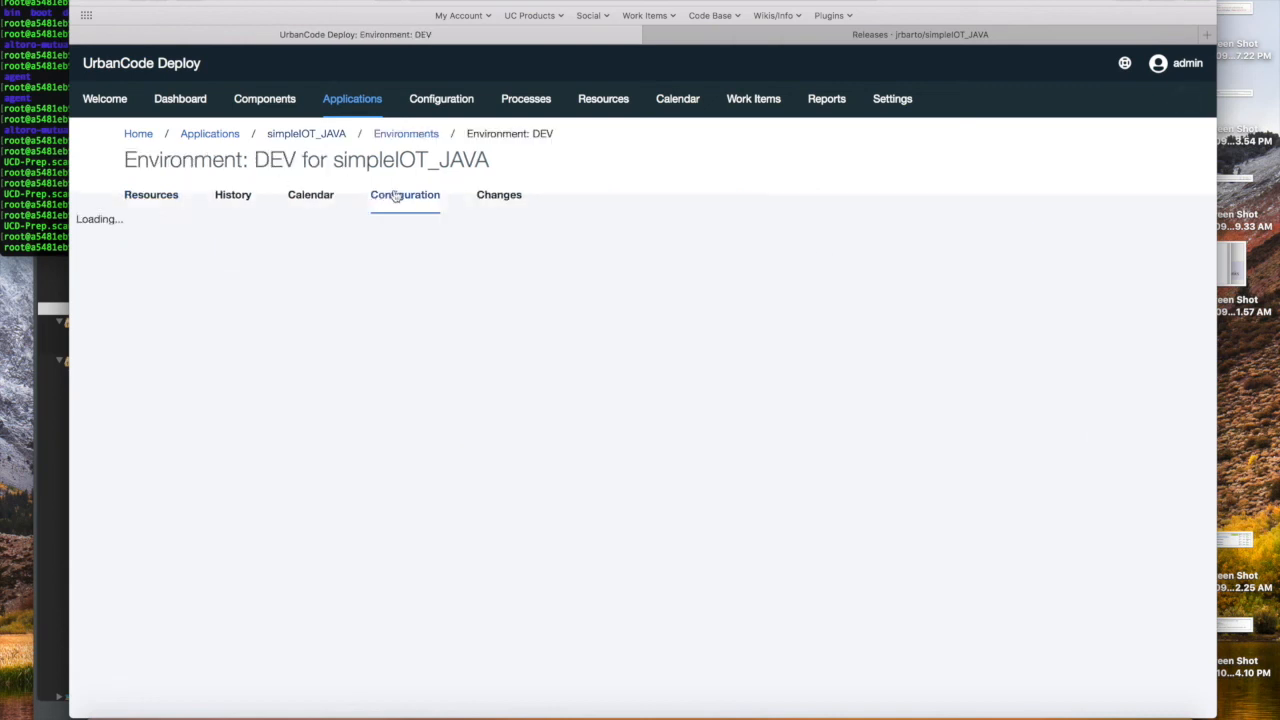
left_click(207, 304)
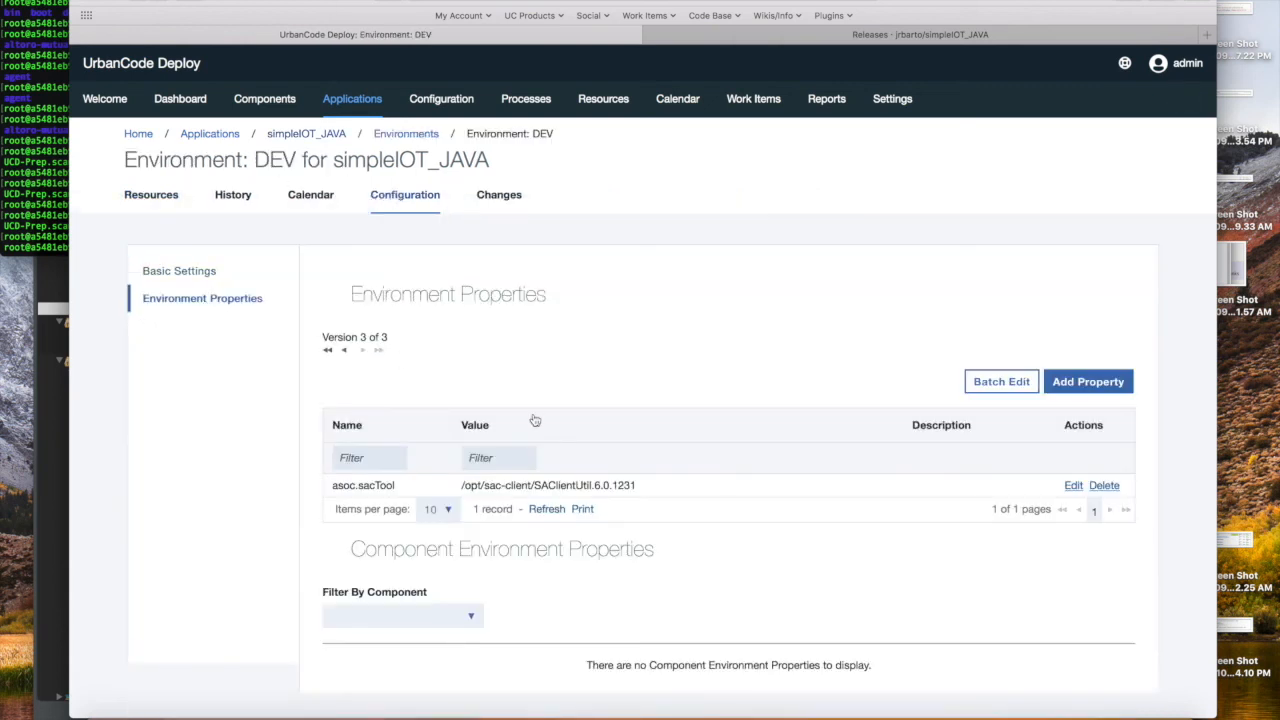
left_click_drag(404, 488, 335, 487)
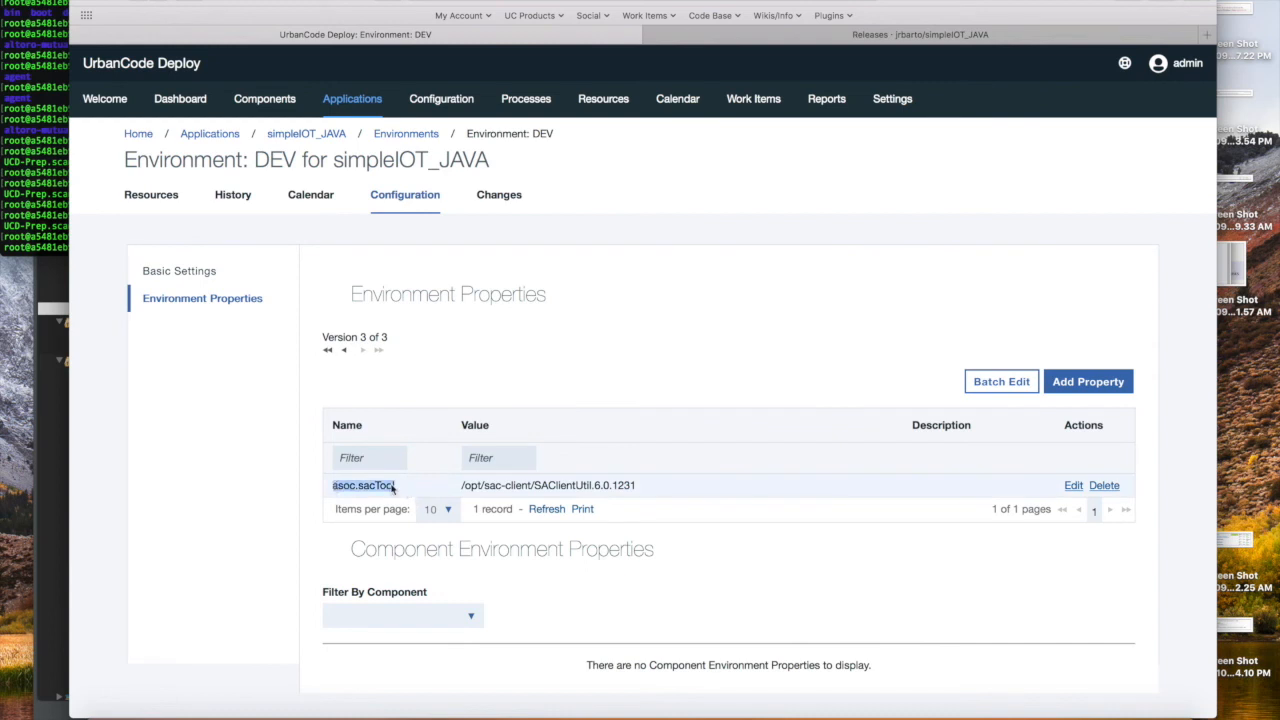
left_click_drag(668, 488, 446, 488)
left_click(712, 313)
- Open the simpleIOT_JAVA application's Run Static Scan process and review the properties of its Install Component step
left_click(310, 137)
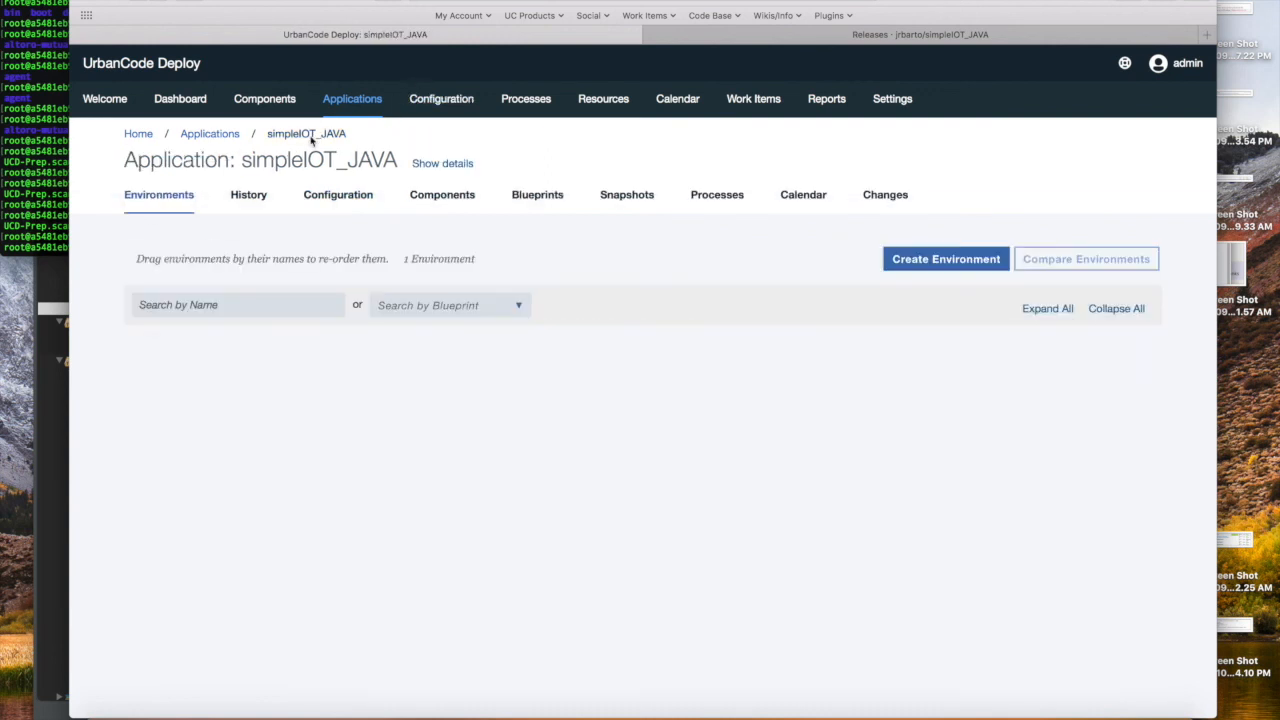
left_click(728, 202)
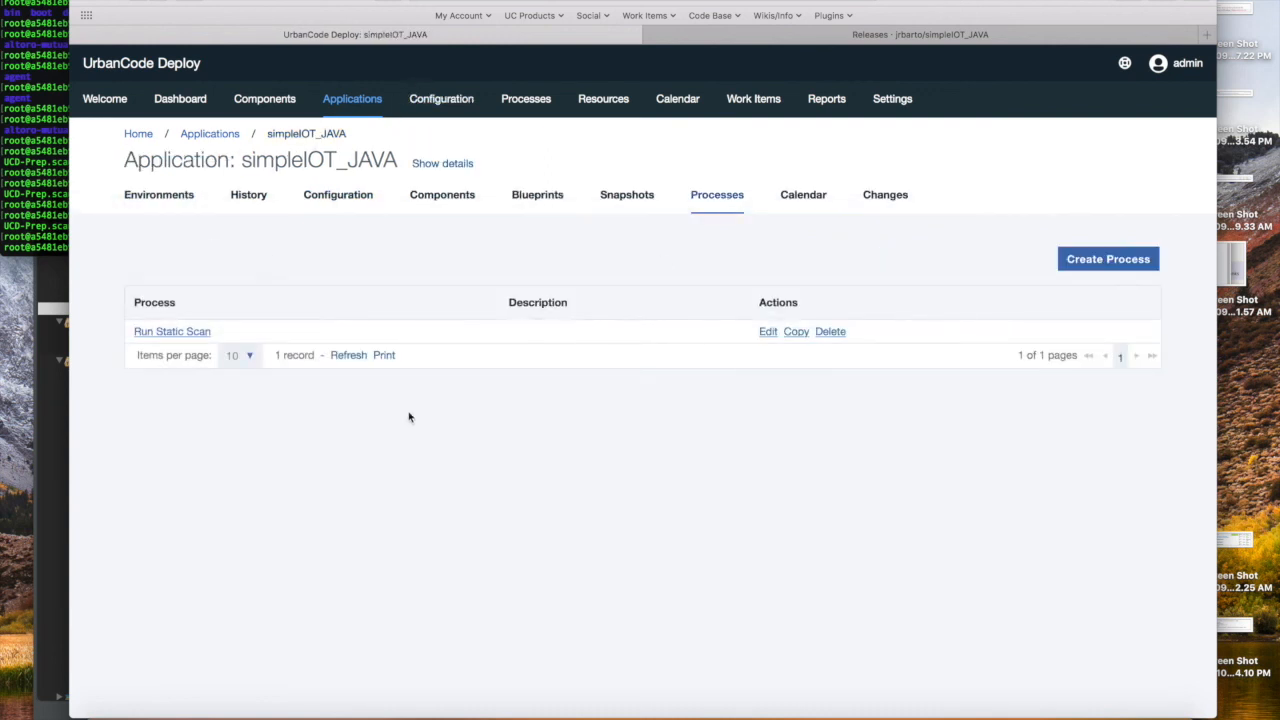
left_click(162, 332)
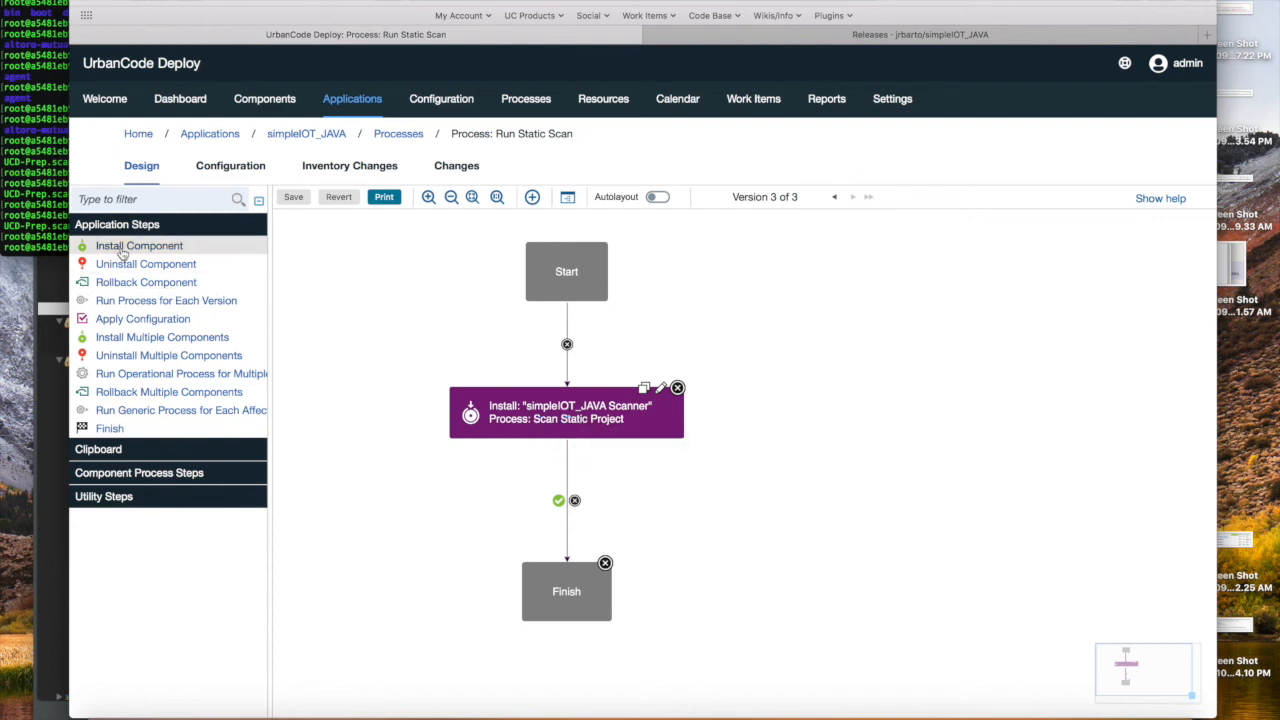
left_click(660, 390)
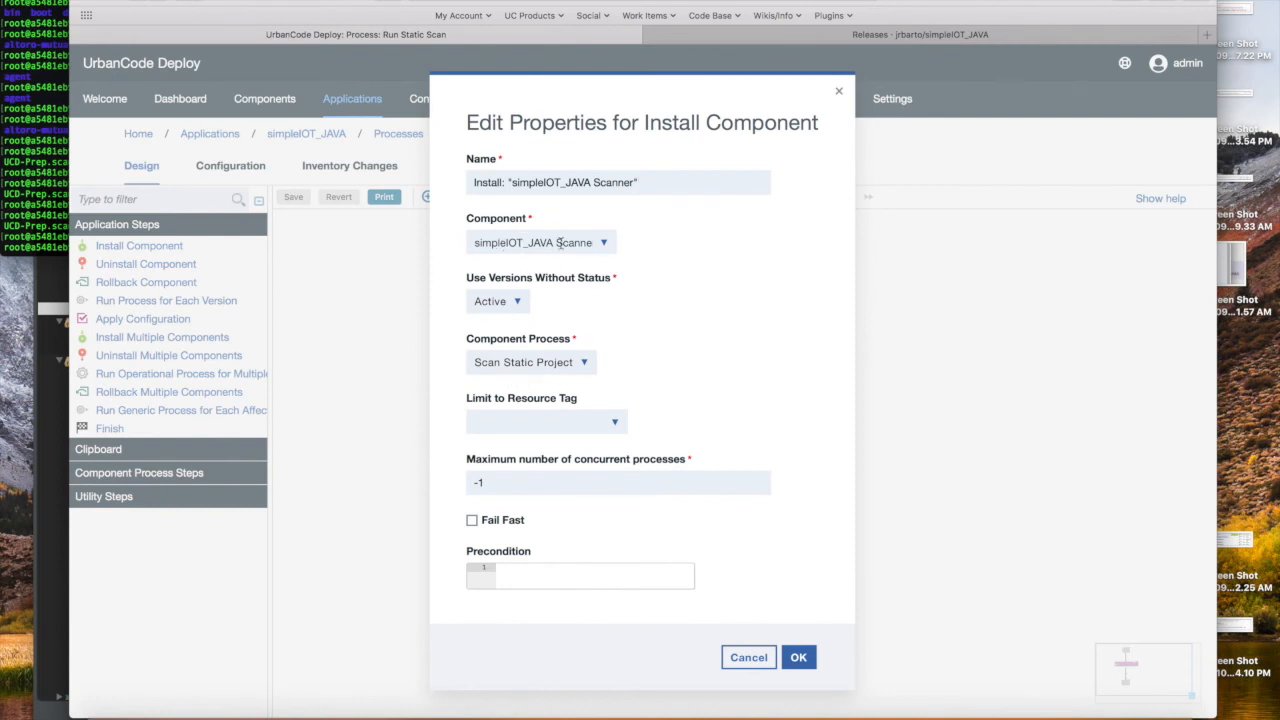
left_click(839, 91)
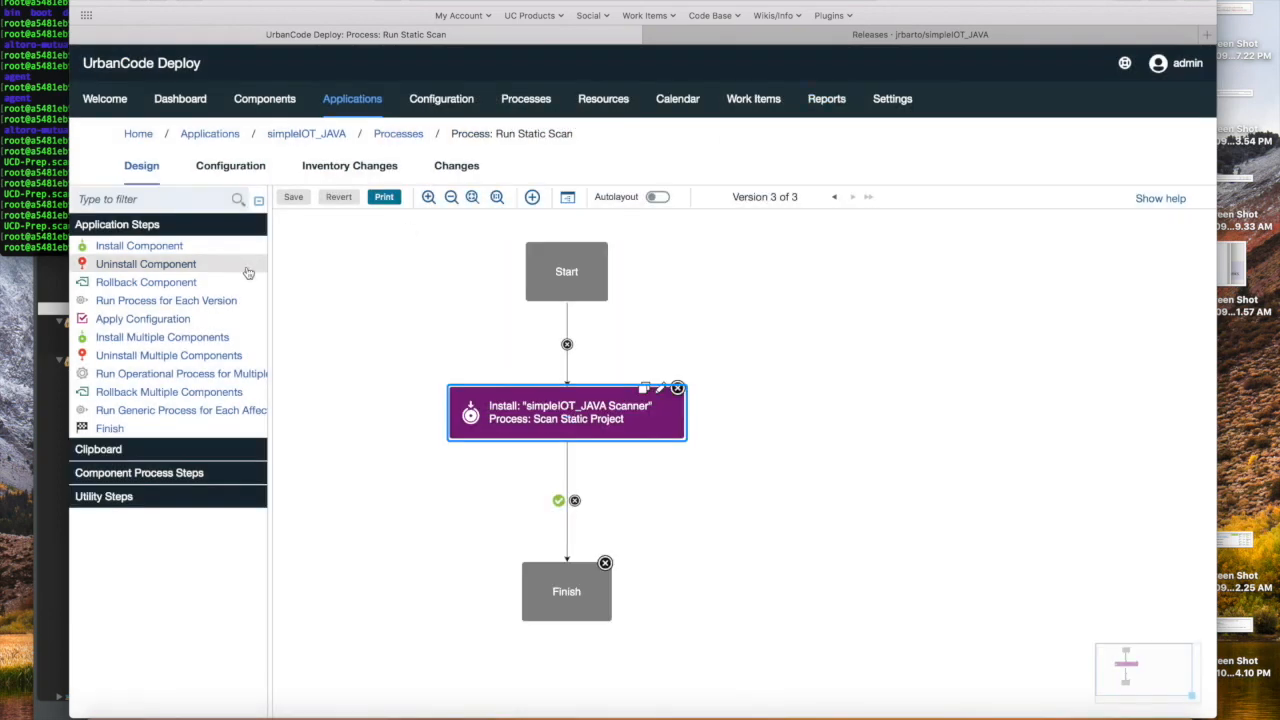
- Run the Run Static Scan process on DEV with Only Changed Versions turned off and the latest available component version selected
left_click(296, 137)
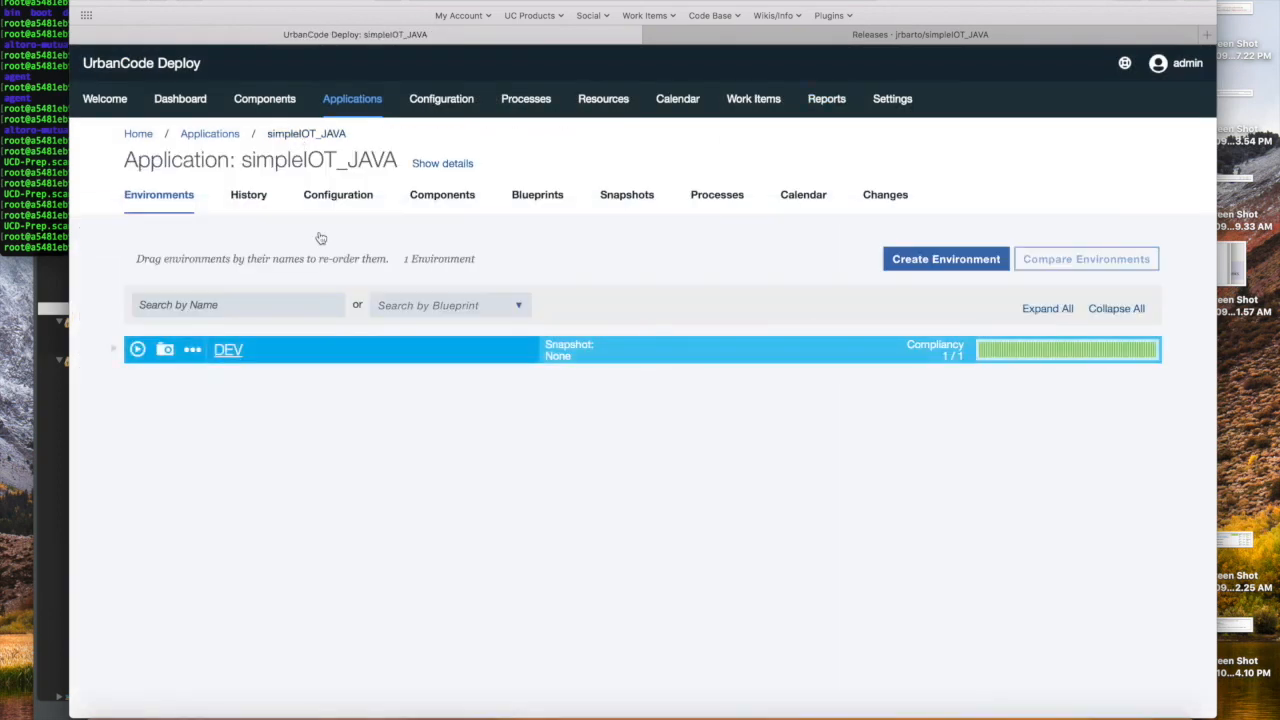
left_click(137, 349)
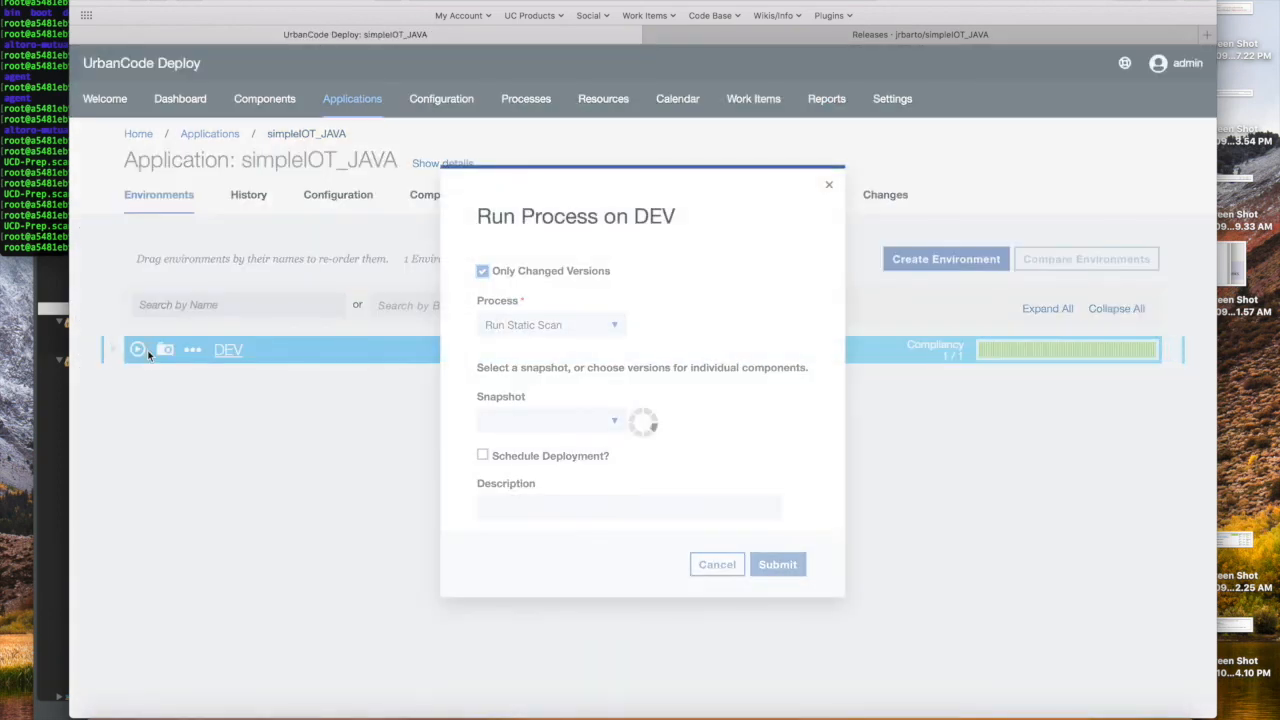
left_click(483, 257)
left_click(556, 498)
left_click(443, 322)
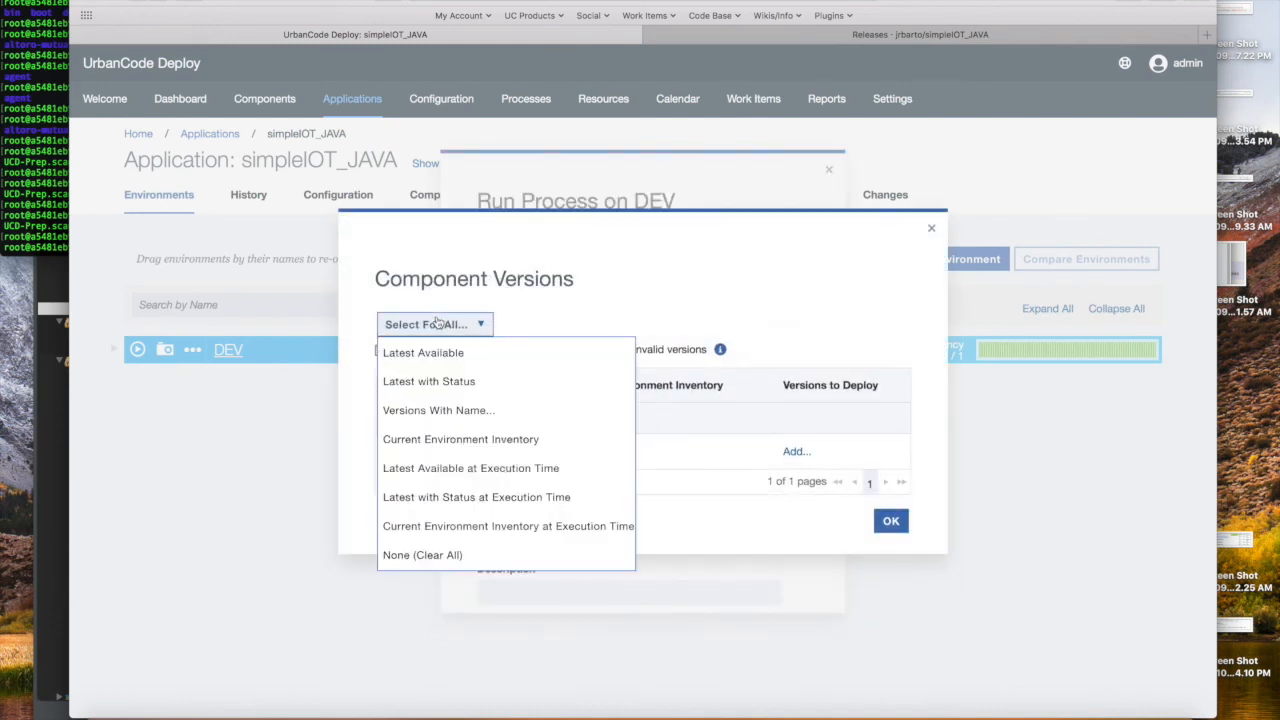
left_click(425, 355)
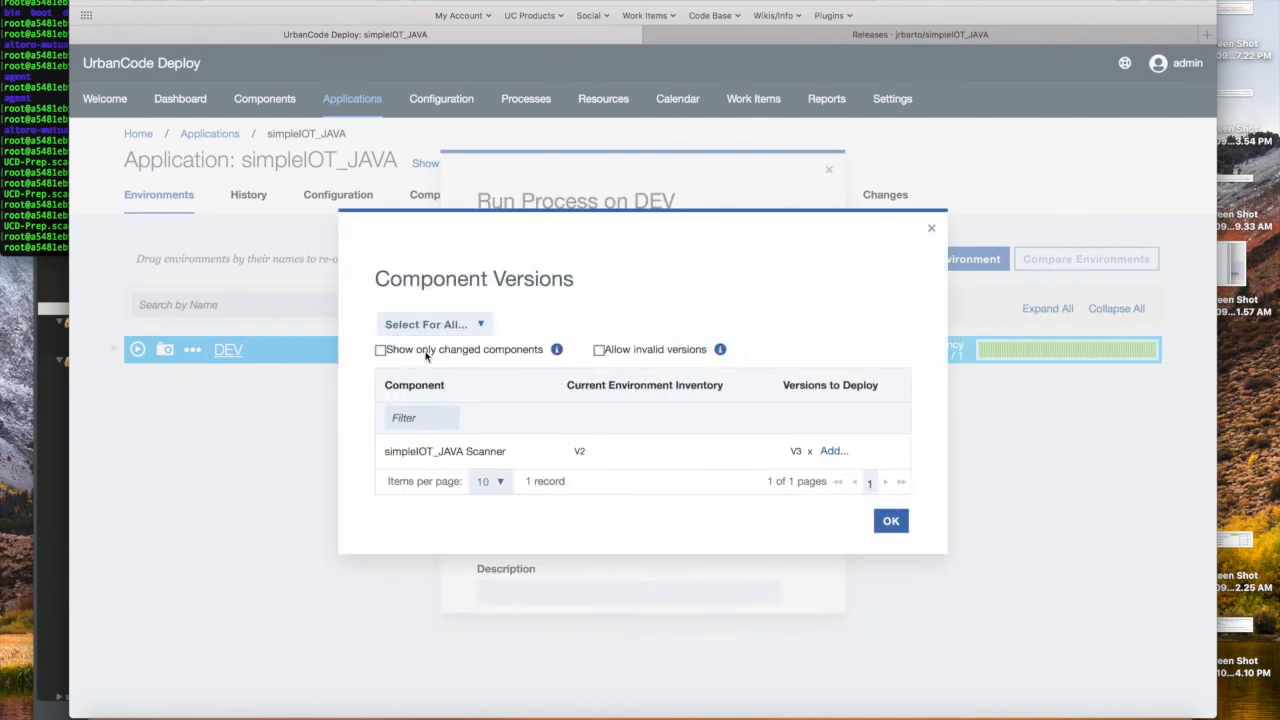
left_click(889, 521)
scroll(730, 410, "down", 2)
left_click(778, 579)
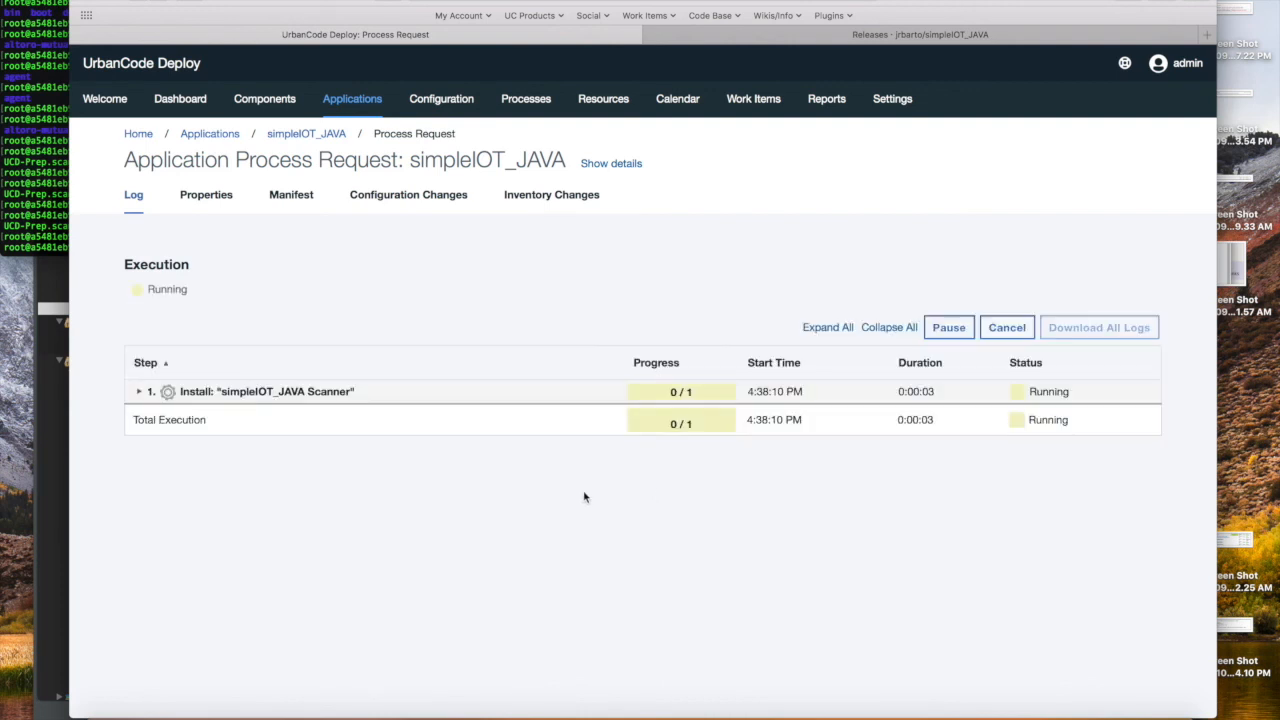
- Expand the running request down to the individual Scan Static Project steps and check their progress
left_click(139, 391)
left_click(150, 417)
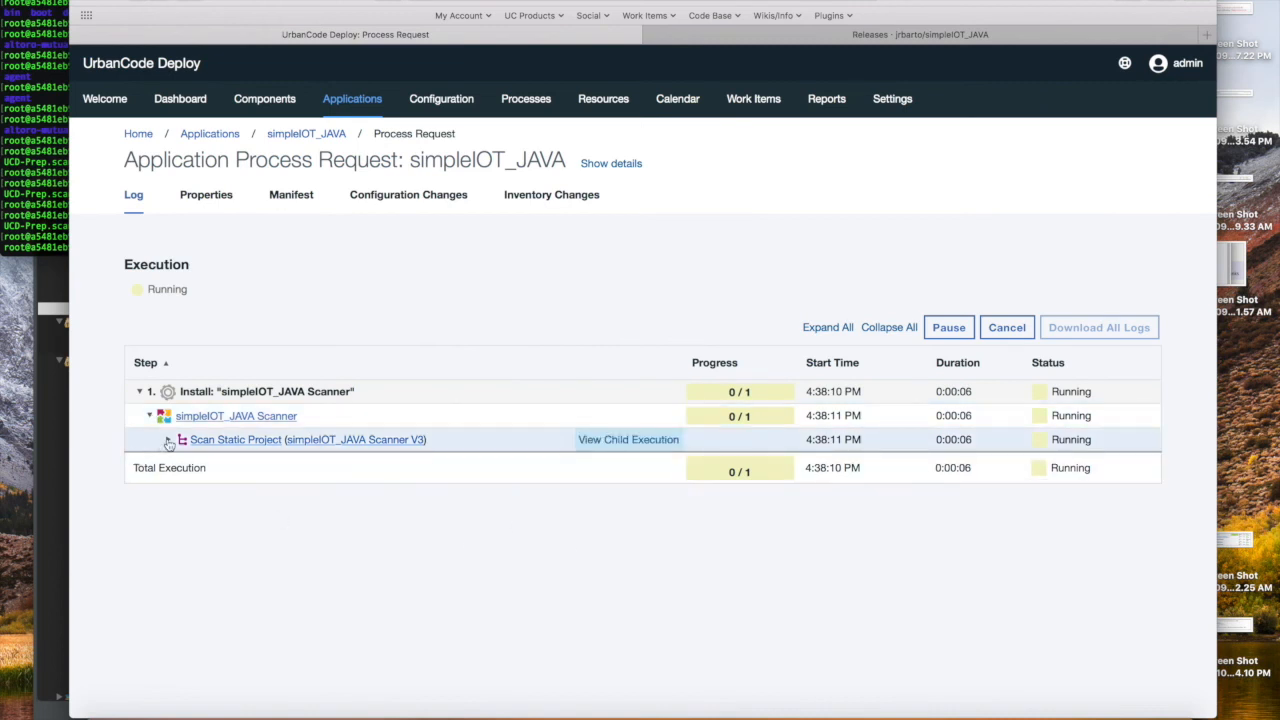
left_click(168, 441)
mouse_move(659, 471)
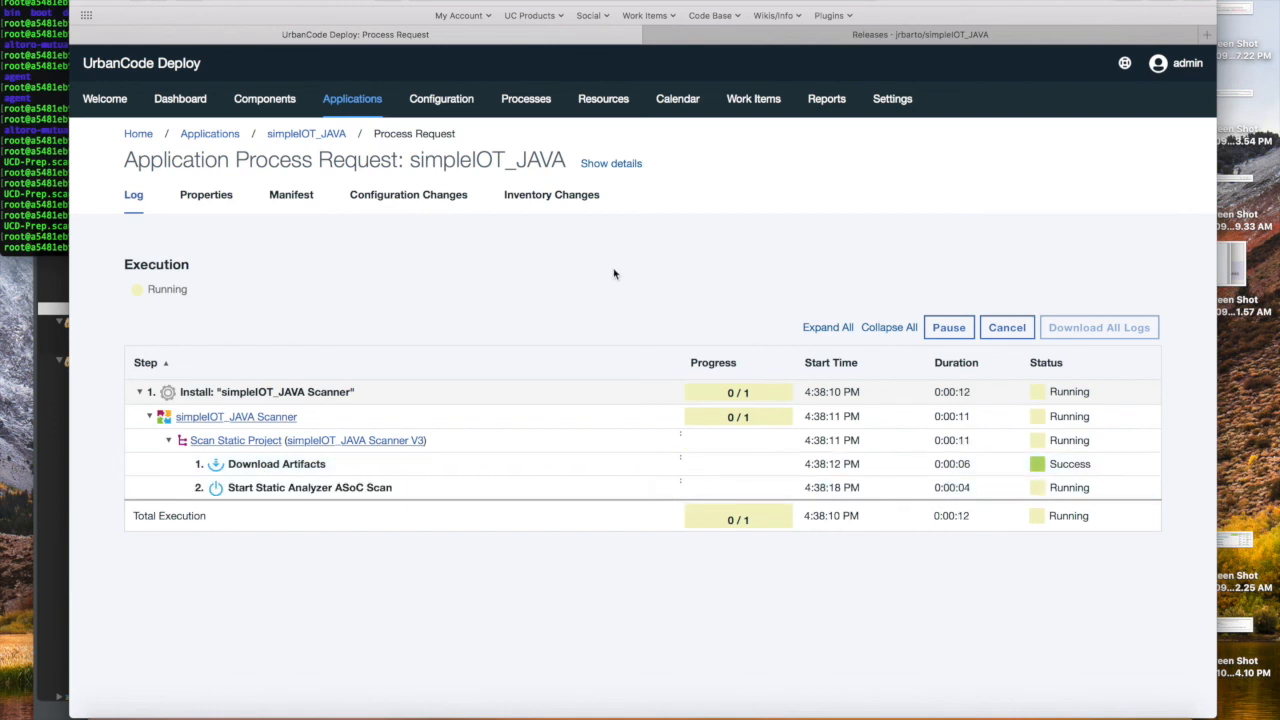
mouse_move(604, 471)
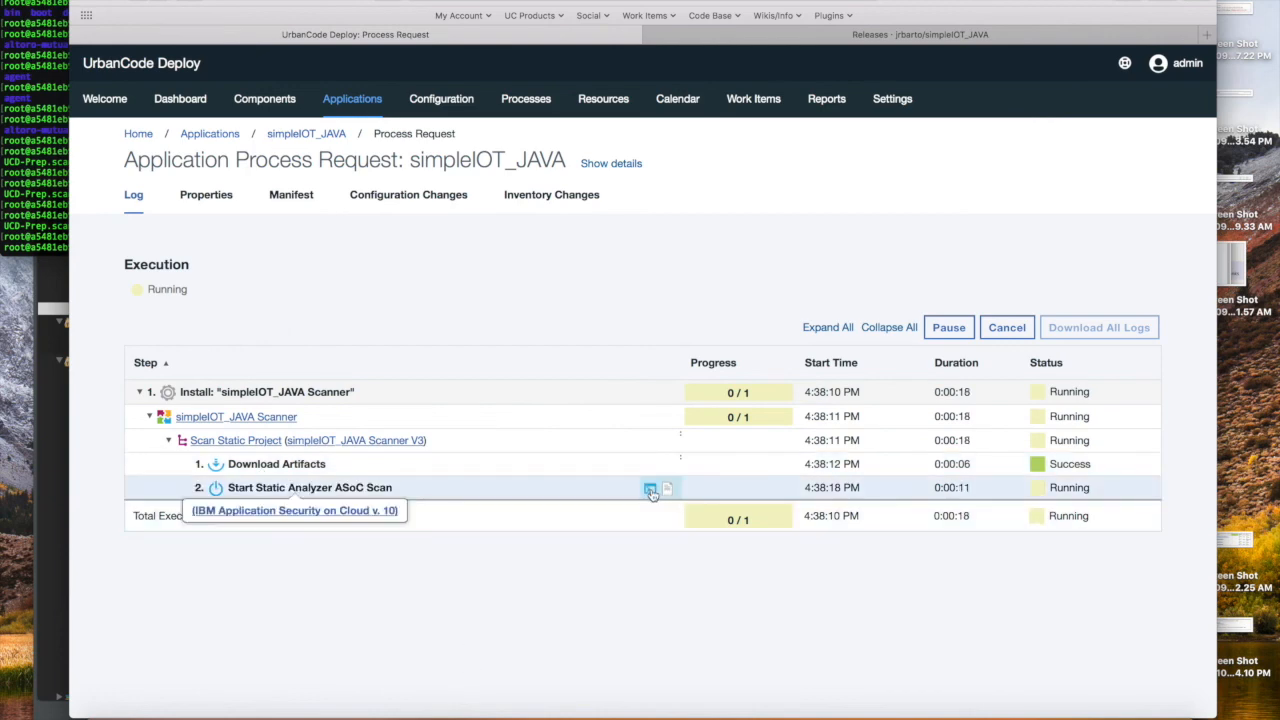
- Review the output log of the Start Static Analyzer ASoC Scan step through to its severity counts and threshold validation, and close it
left_click(650, 489)
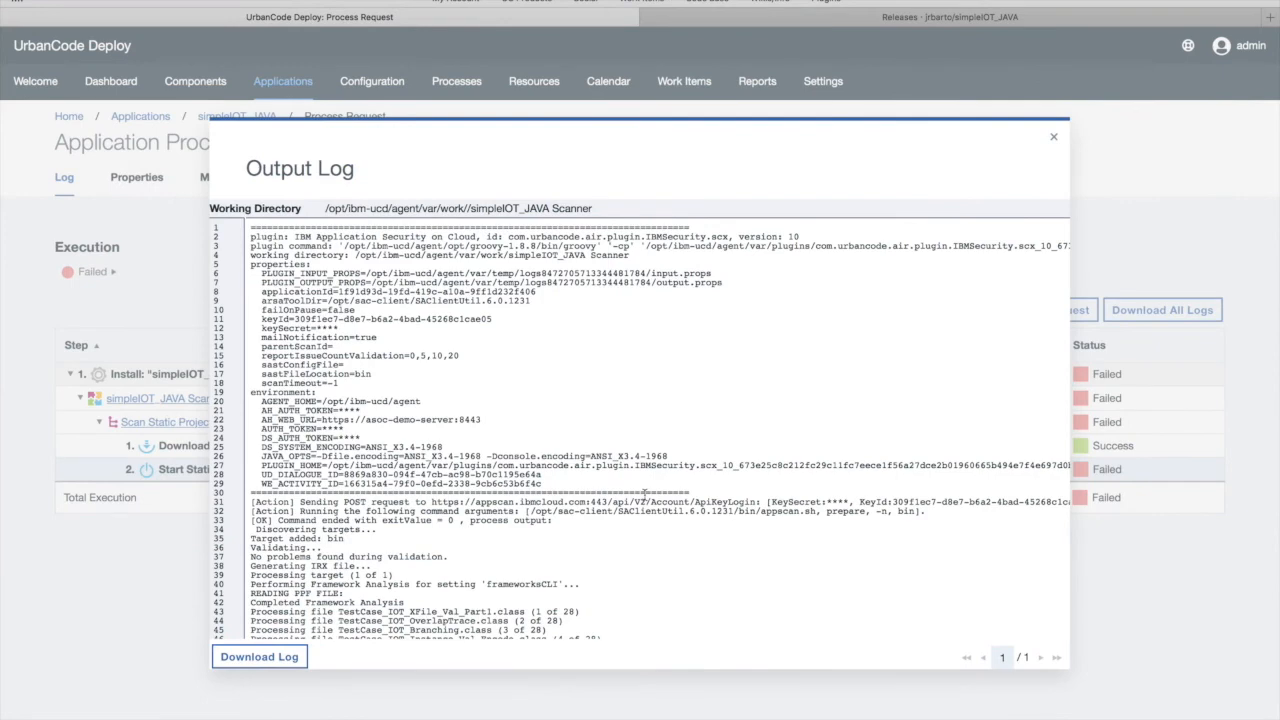
scroll(790, 512, "down", 5)
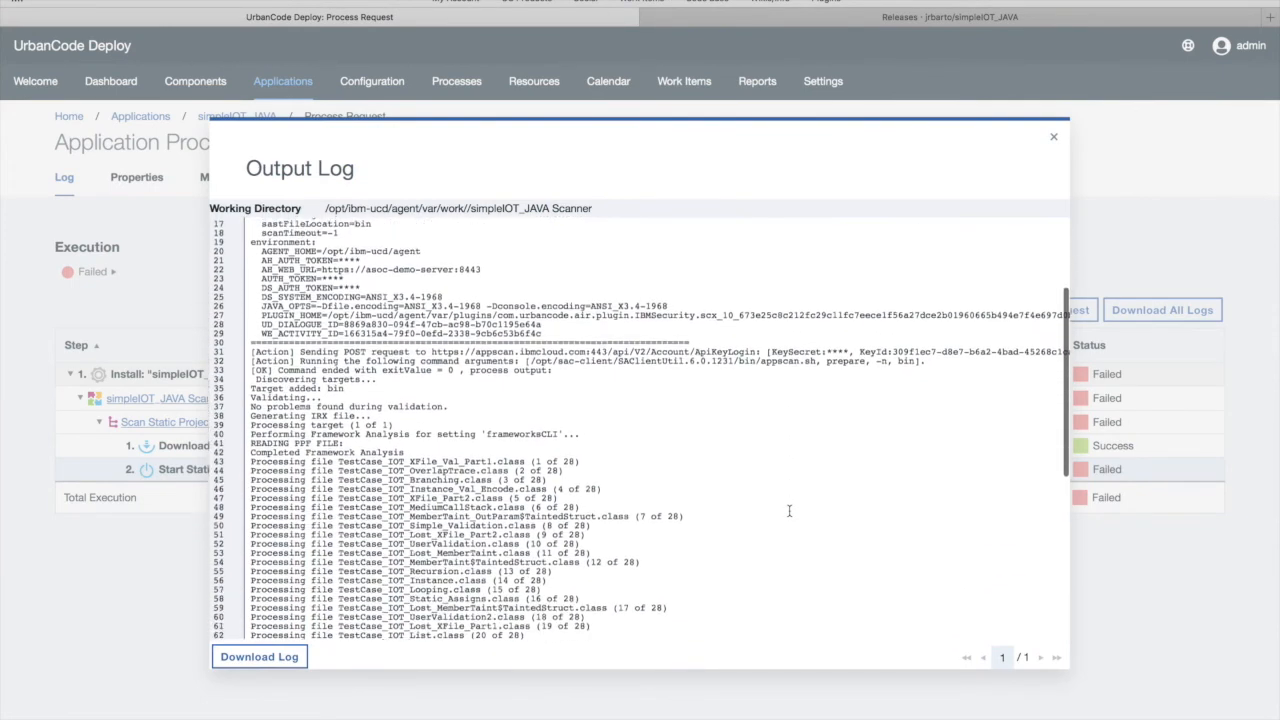
scroll(790, 516, "down", 5)
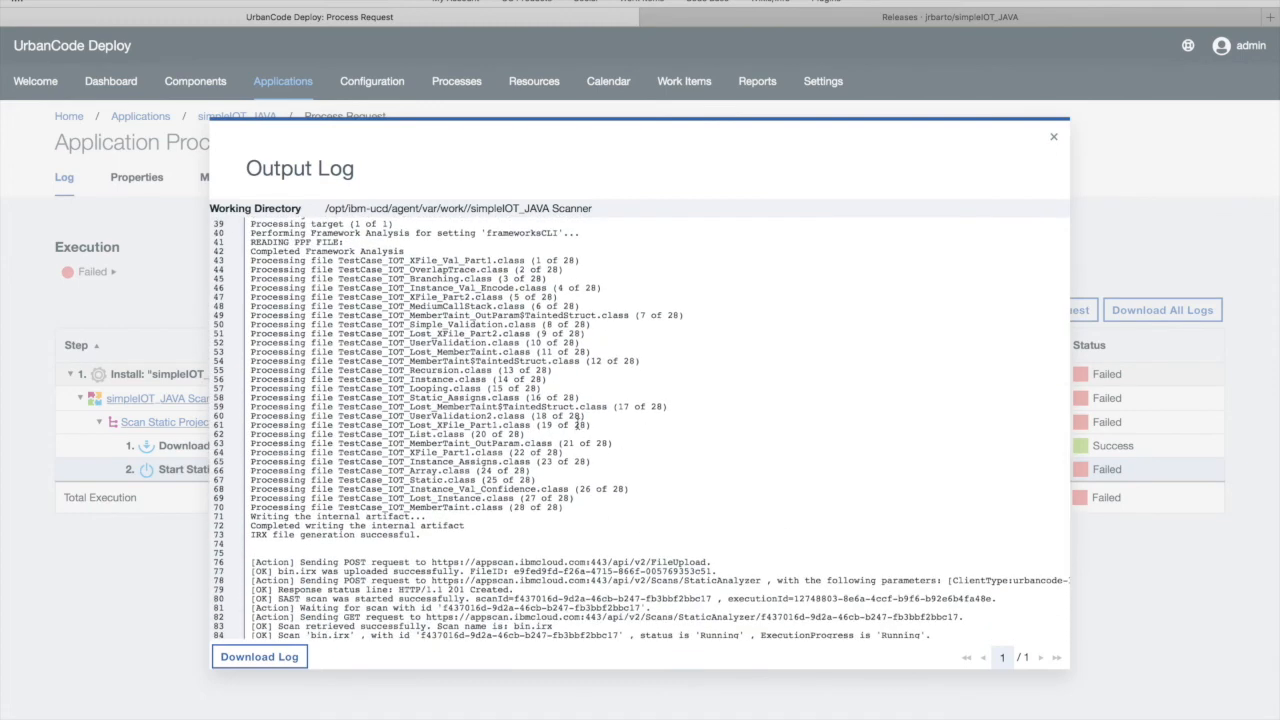
scroll(578, 421, "down", 4)
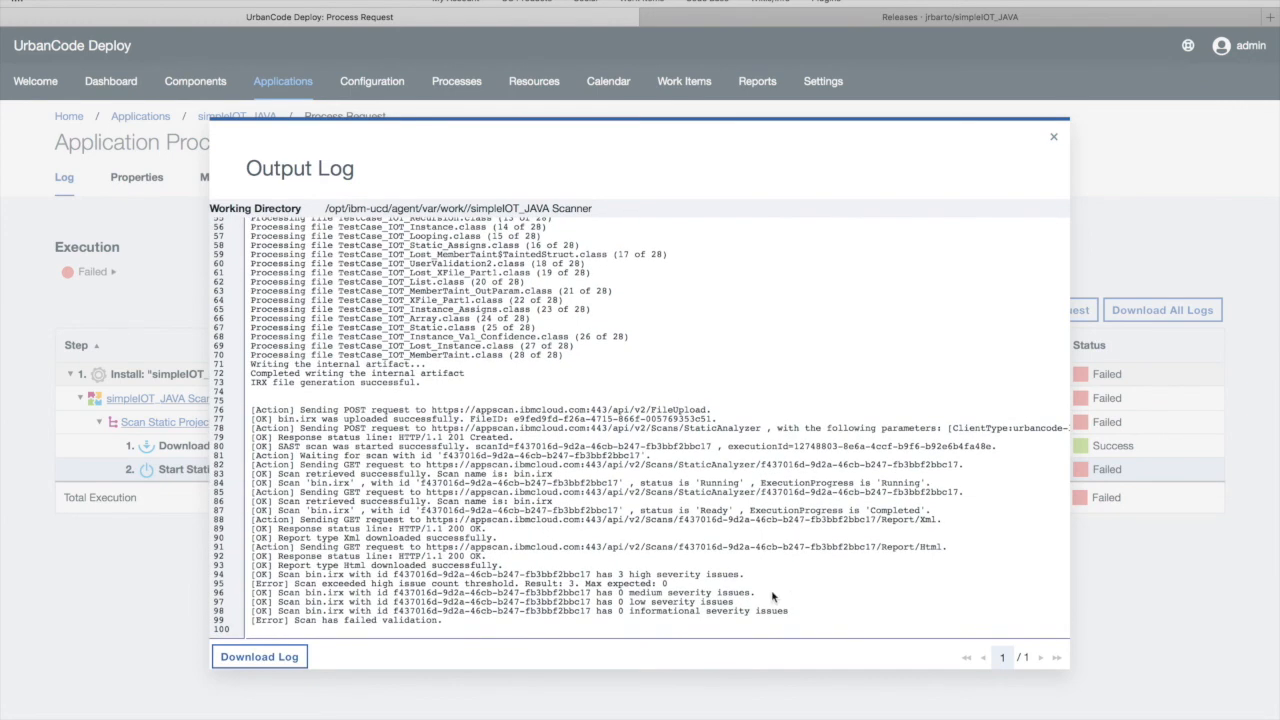
left_click_drag(746, 576, 598, 575)
left_click(741, 577)
scroll(690, 542, "up", 1)
scroll(690, 542, "down", 1)
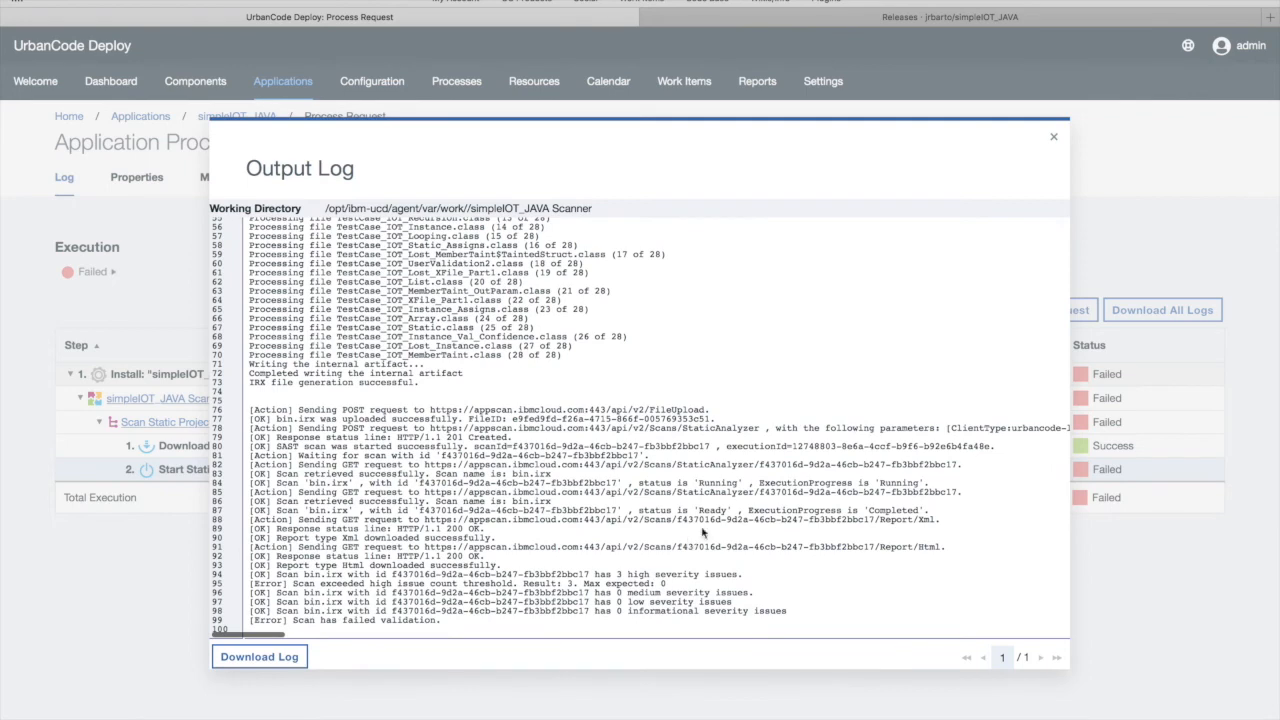
left_click(1053, 137)
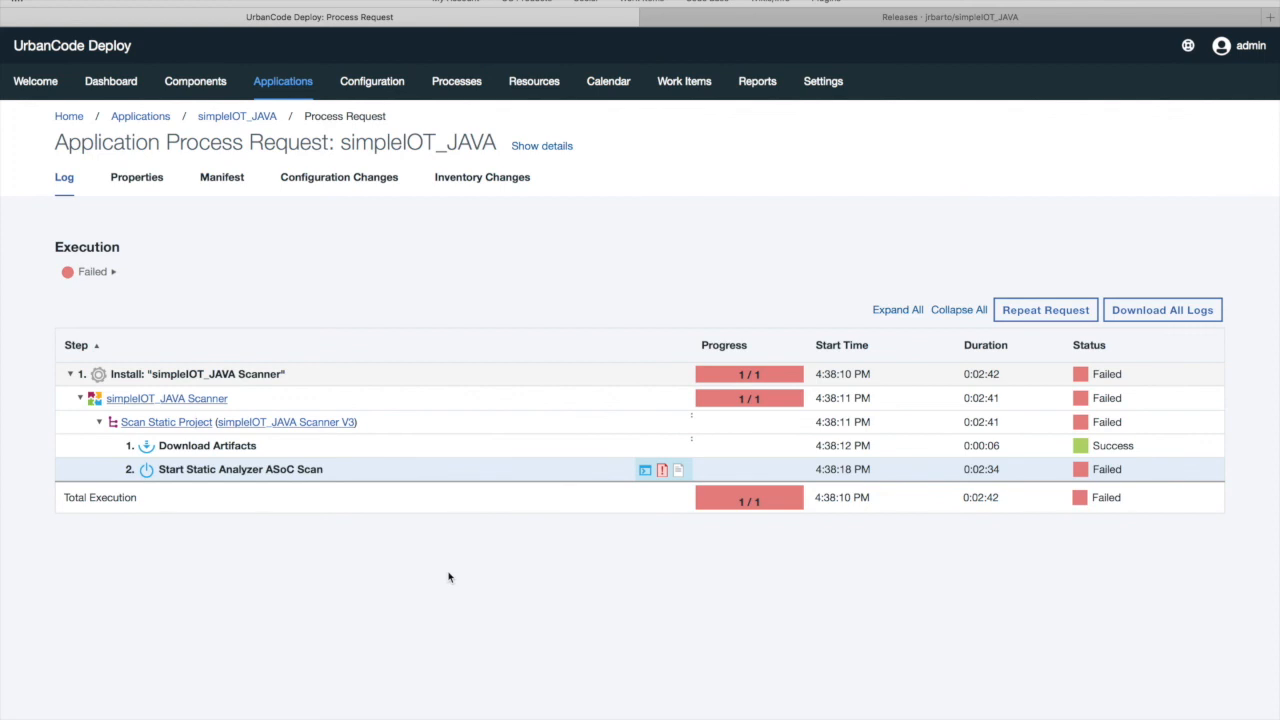
- Open the ASoC Static Scan Test generic process
left_click(474, 86)
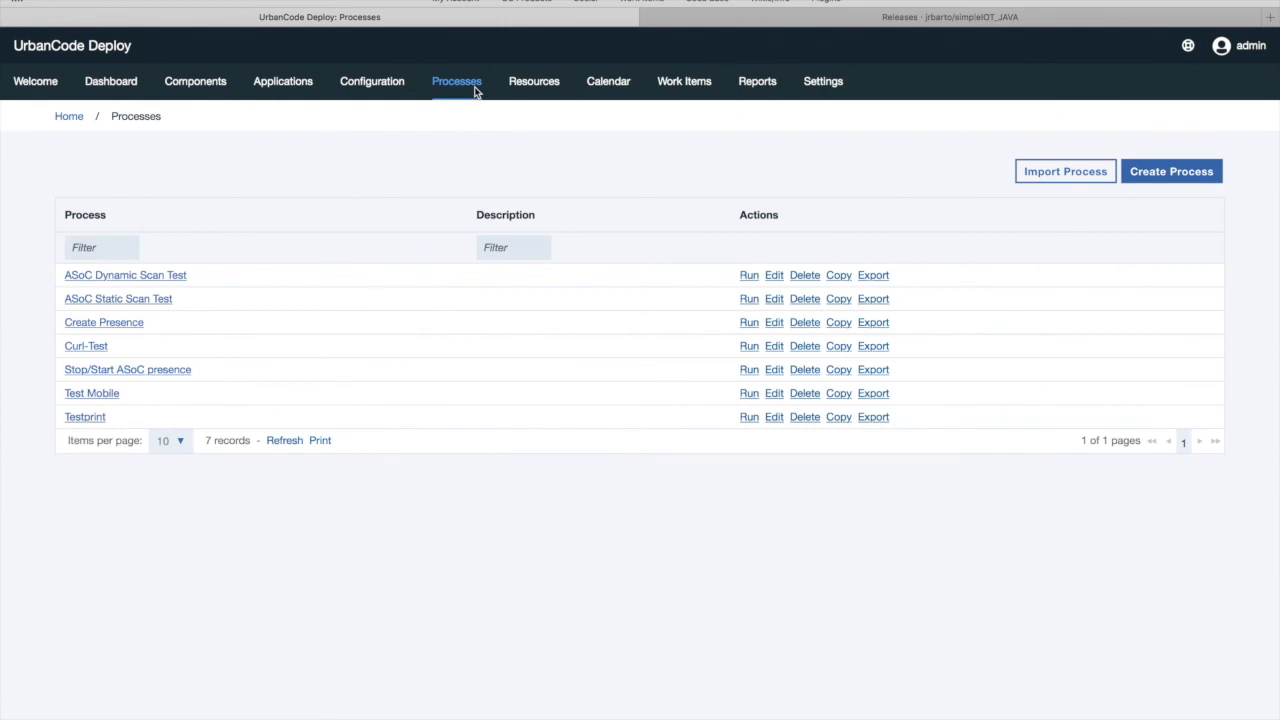
left_click(150, 299)
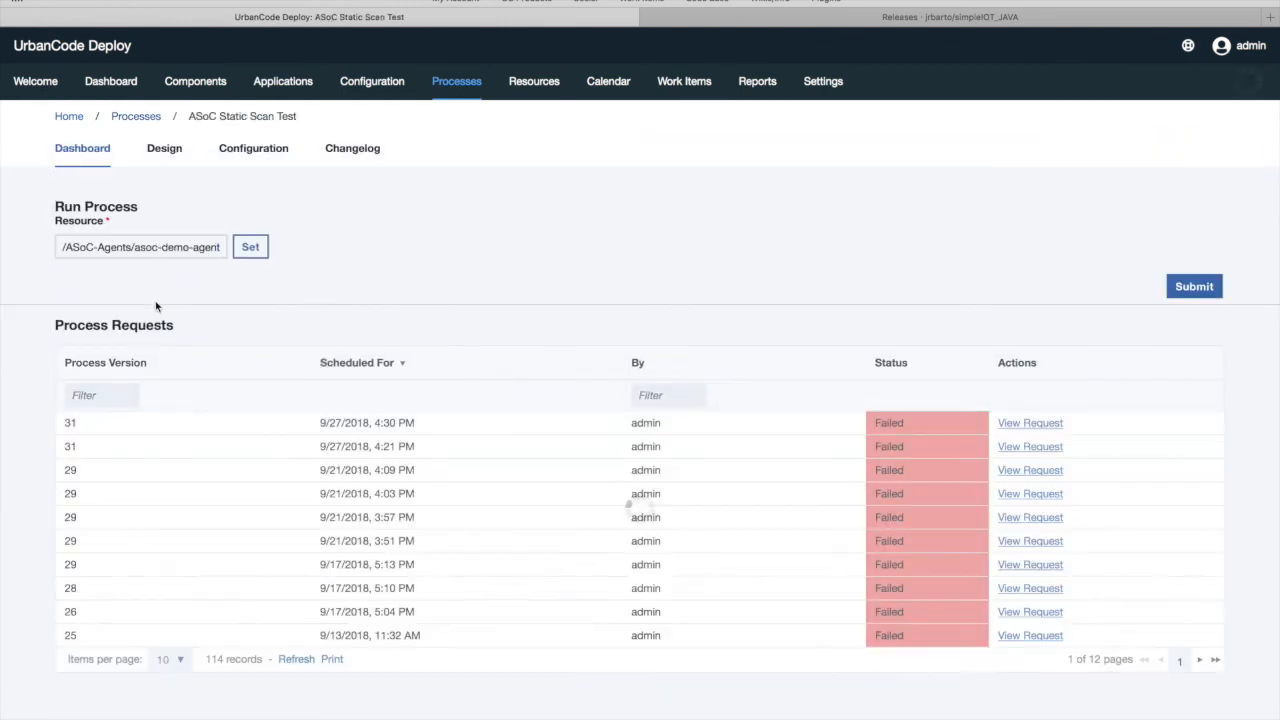
- Open the ASoC Static Scan Test design, accept the Start Static Analyzer ASoC Scan step's existing properties, and save the process
left_click(165, 150)
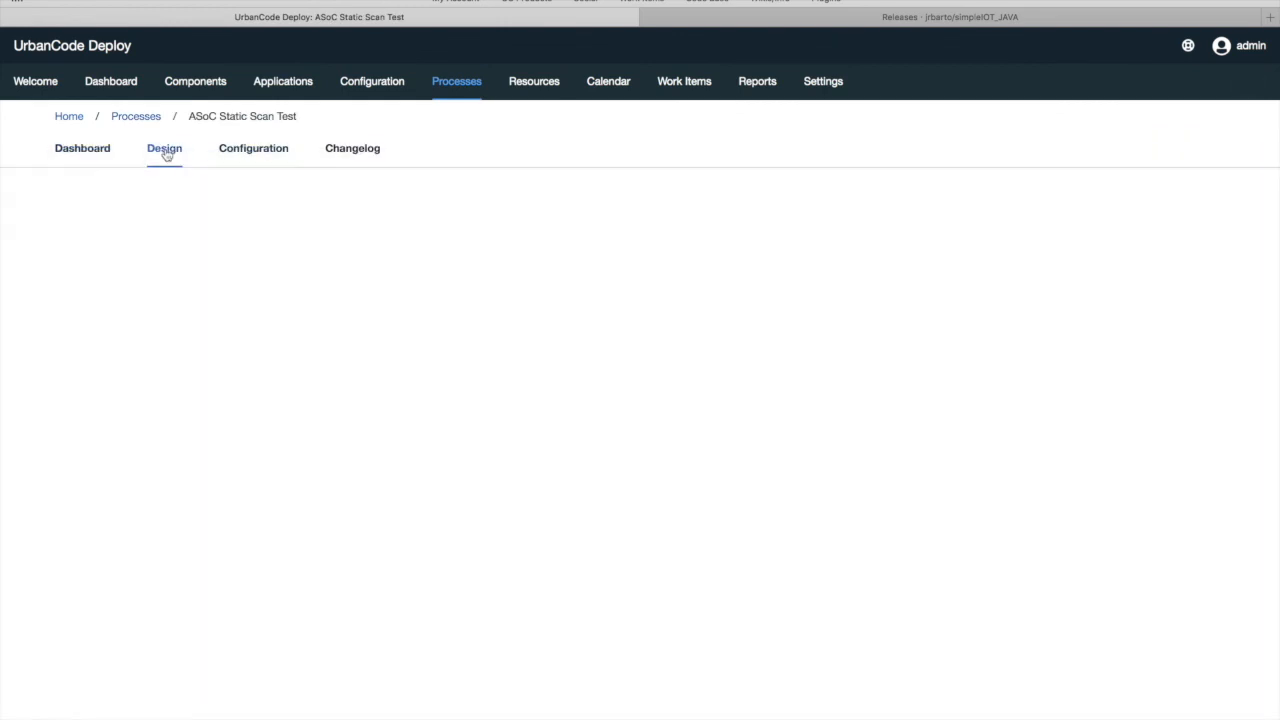
left_click(644, 383)
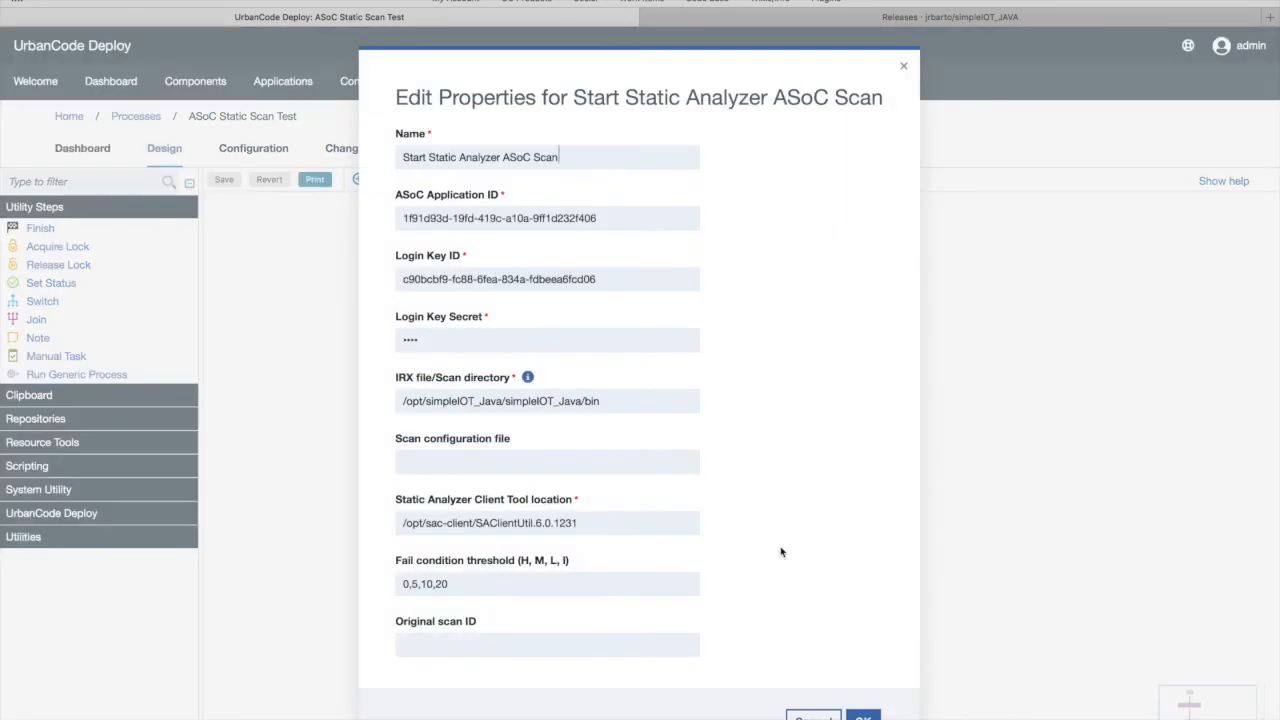
left_click(863, 709)
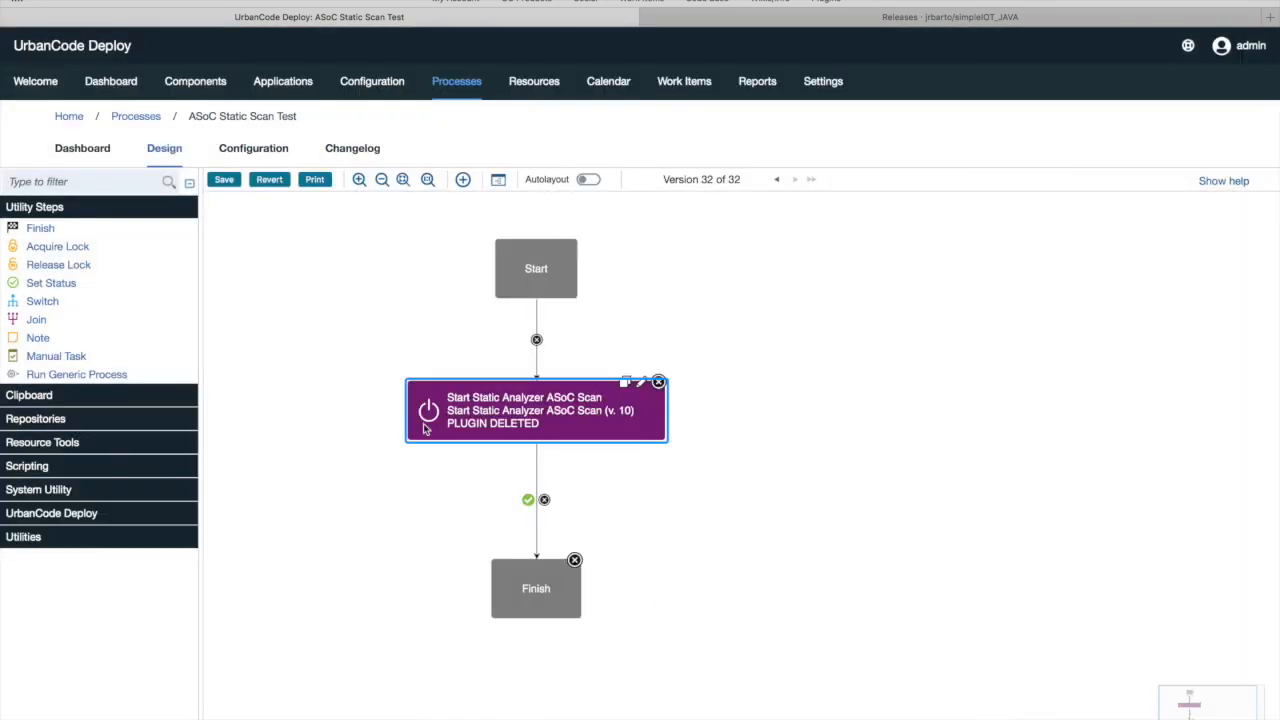
left_click(224, 179)
- Open the properties of the Start Static Analyzer ASoC Scan step and examine its IRX file/Scan directory path
left_click(644, 383)
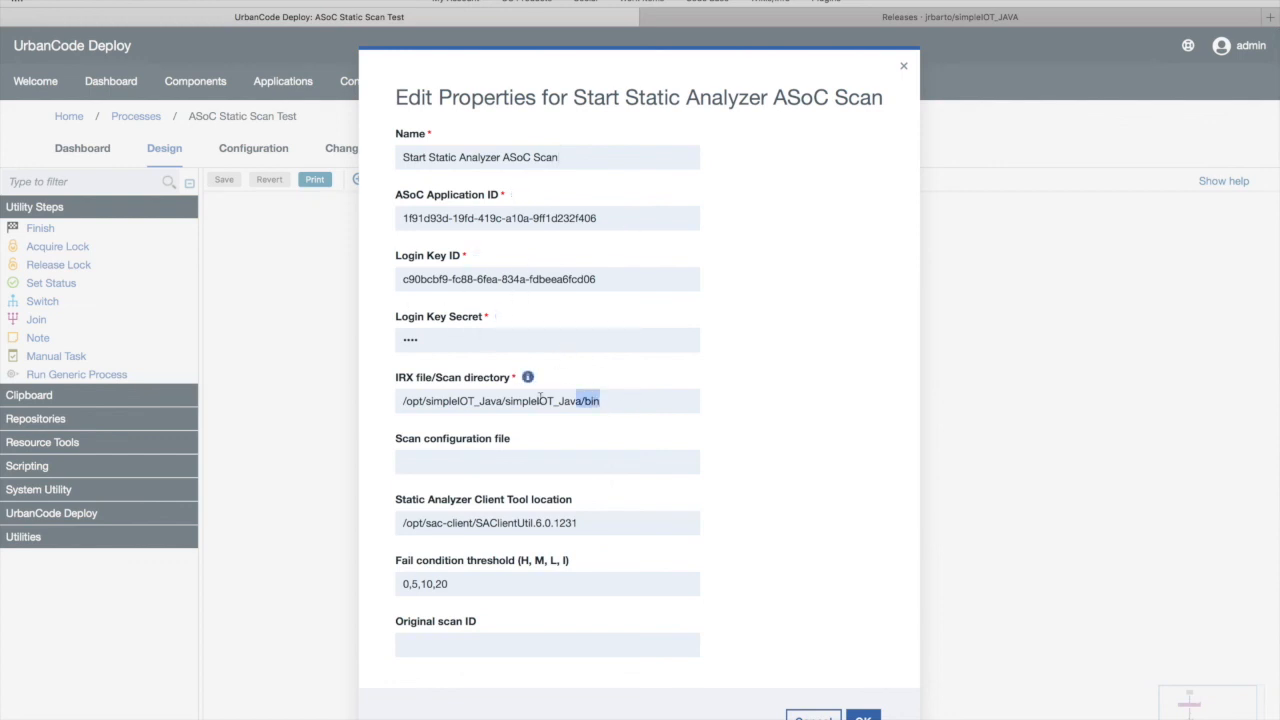
left_click_drag(596, 400, 386, 398)
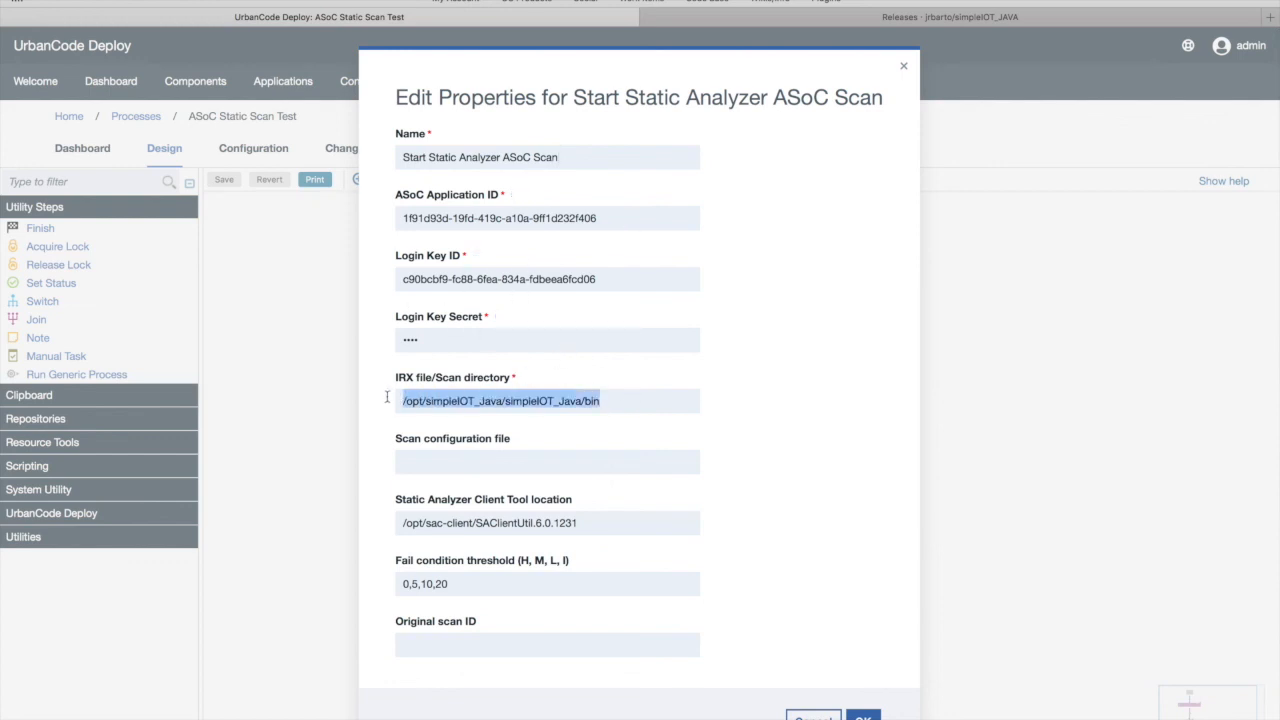
left_click(634, 402)
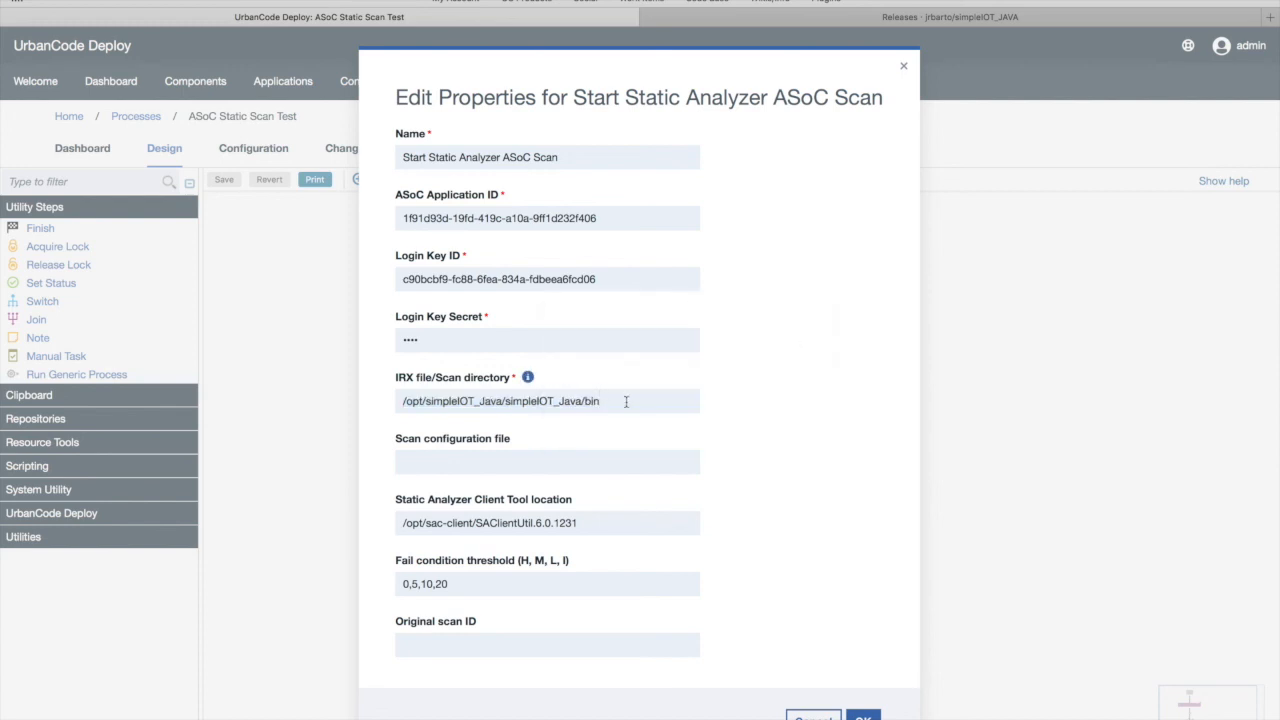
scroll(626, 401, "down", 1)
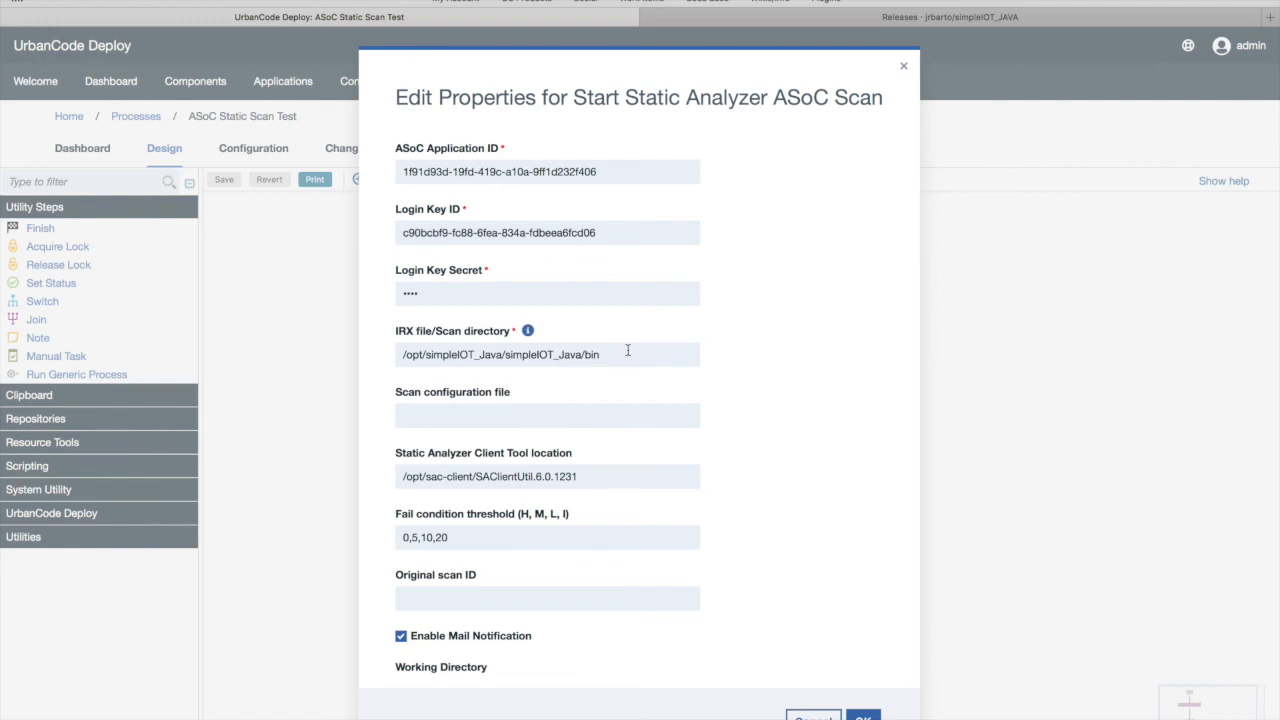
left_click_drag(628, 350, 400, 353)
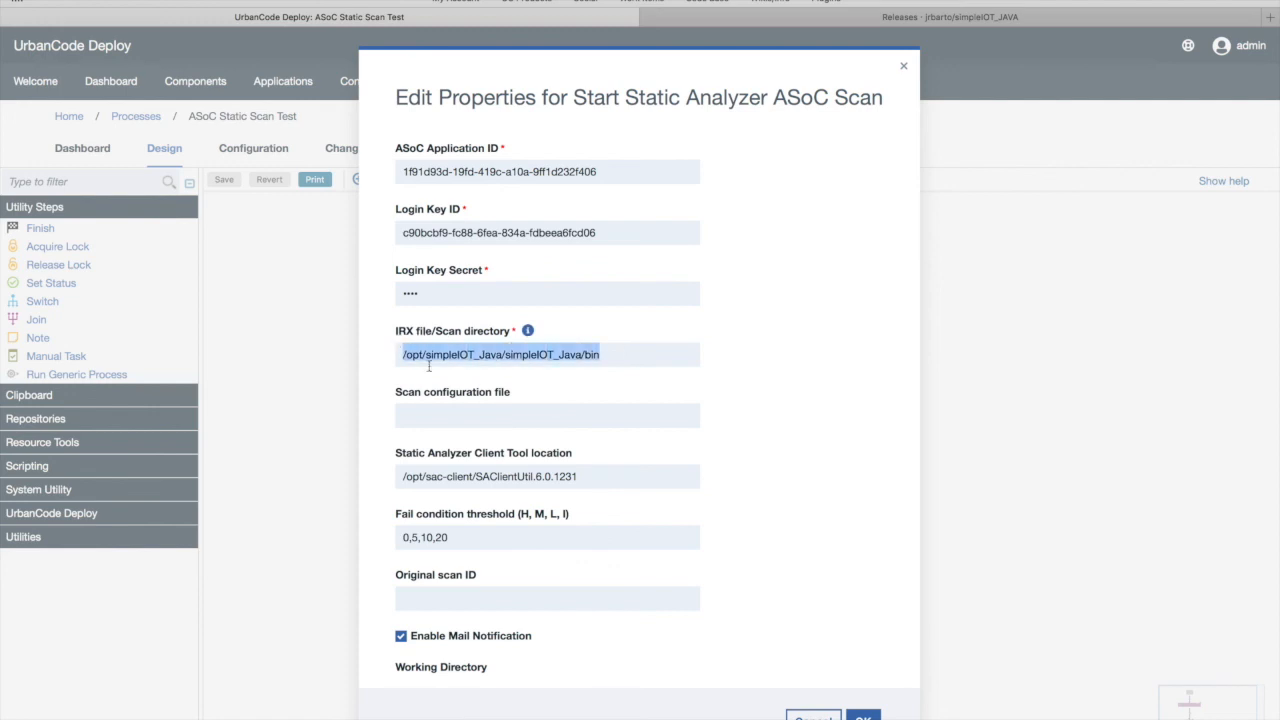
left_click(405, 355)
scroll(567, 403, "down", 2)
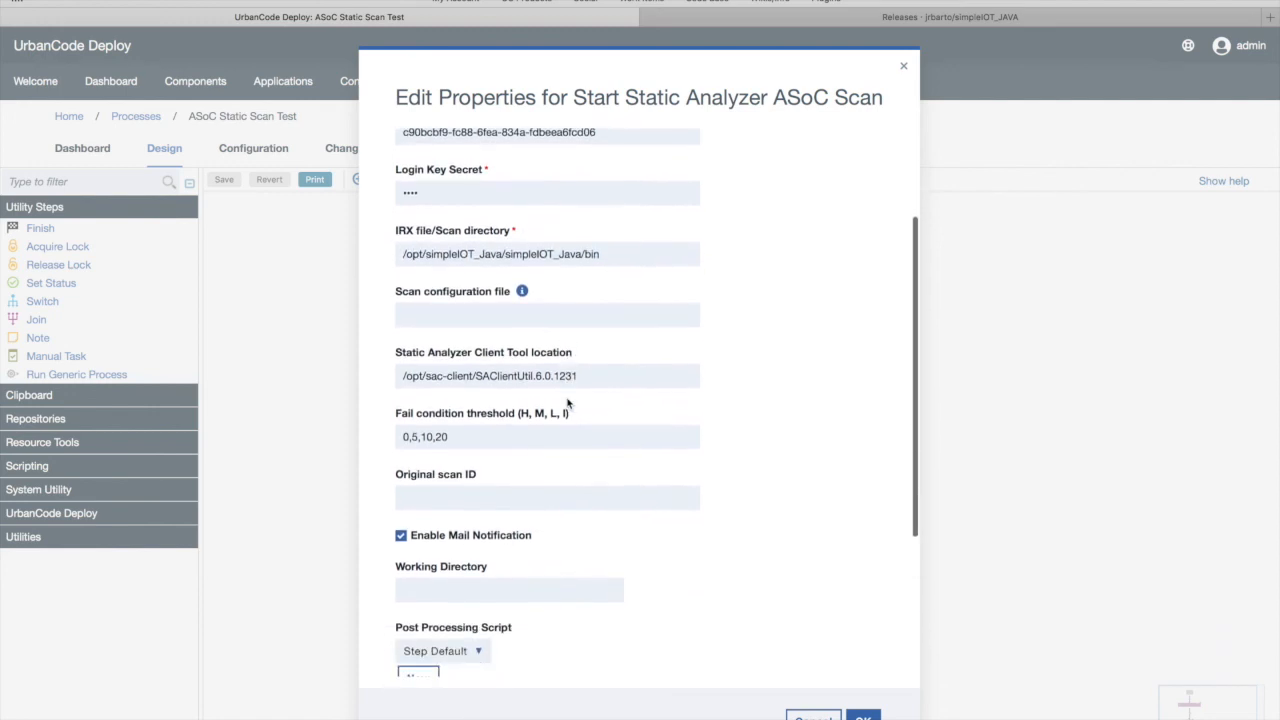
- Examine the Static Analyzer Client Tool location and the remaining properties of the scan step, and close them
left_click_drag(590, 377, 361, 378)
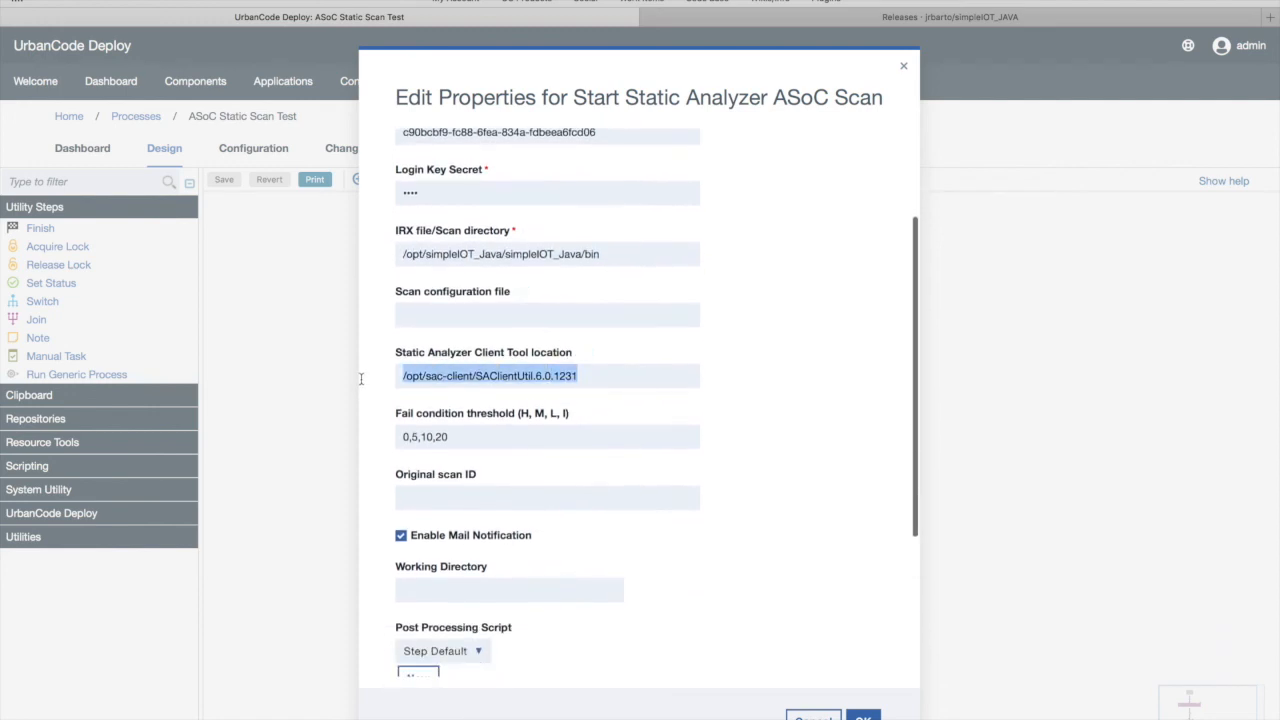
left_click(598, 381)
left_click_drag(598, 381, 400, 378)
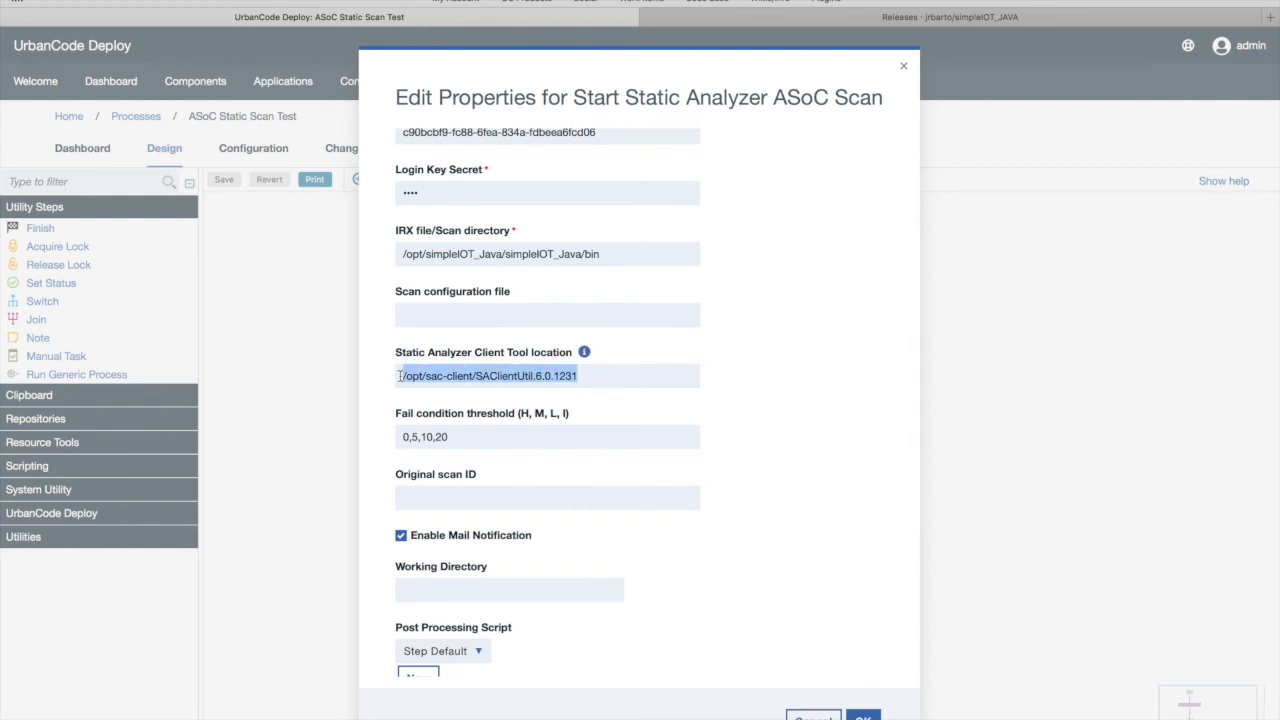
left_click(611, 385)
scroll(611, 384, "down", 4)
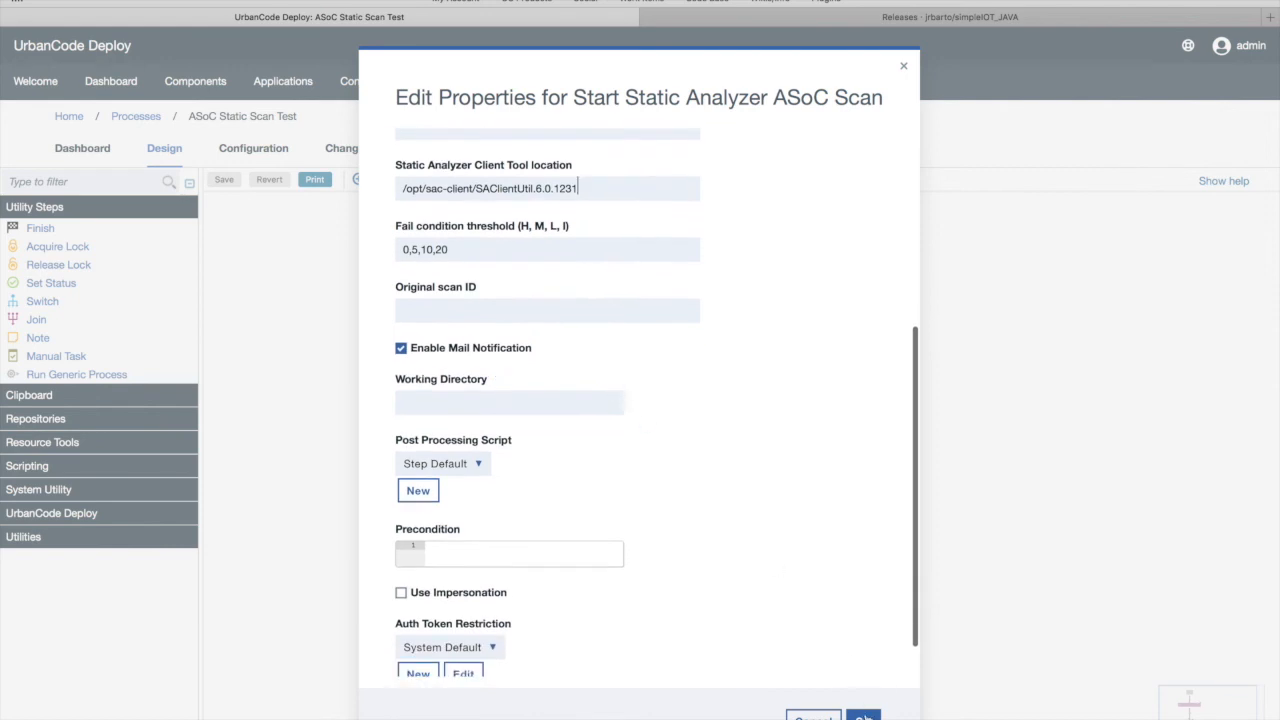
left_click(863, 717)
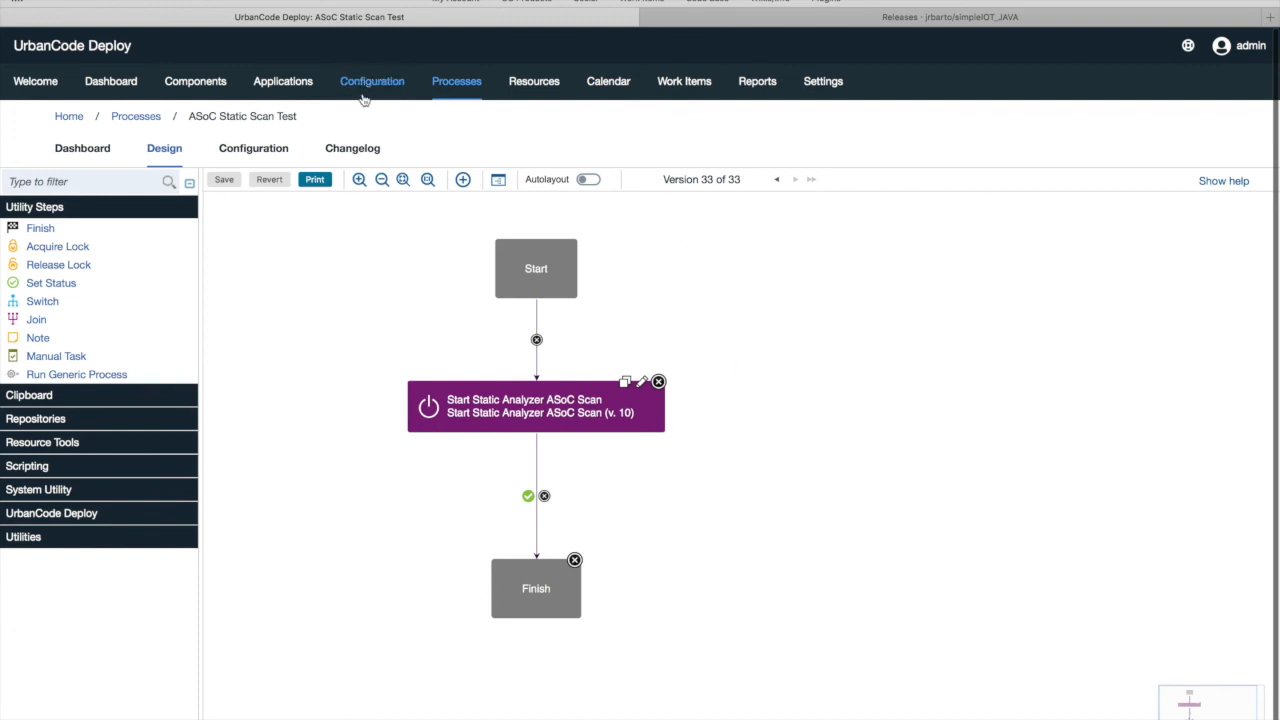
- Open the Altoro Mutual application's configuration and review its application properties
left_click(285, 88)
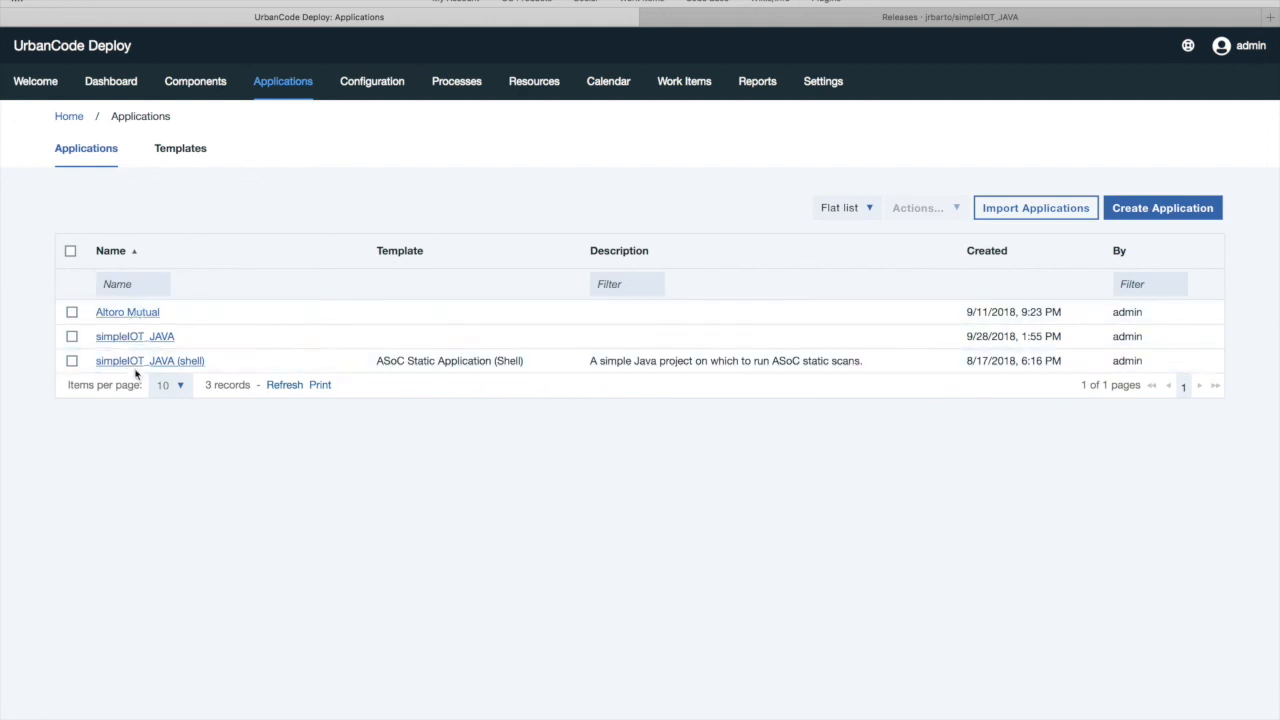
left_click(136, 314)
left_click(268, 180)
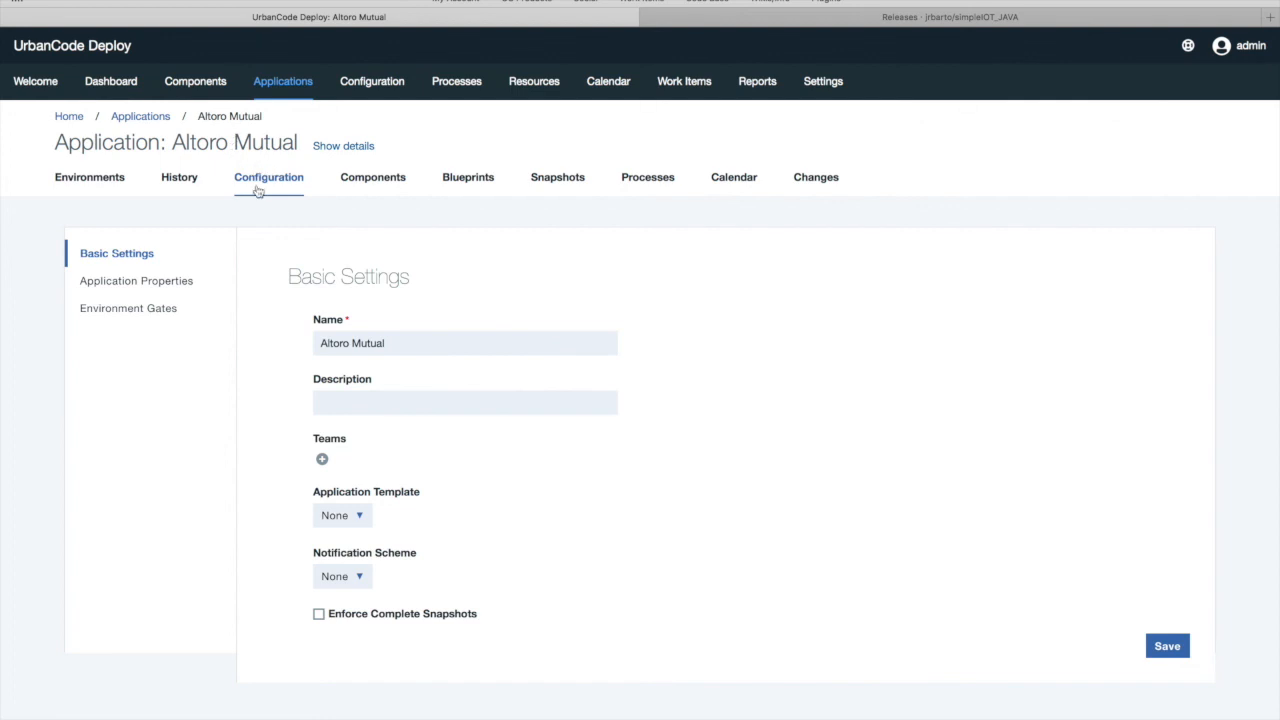
left_click(158, 282)
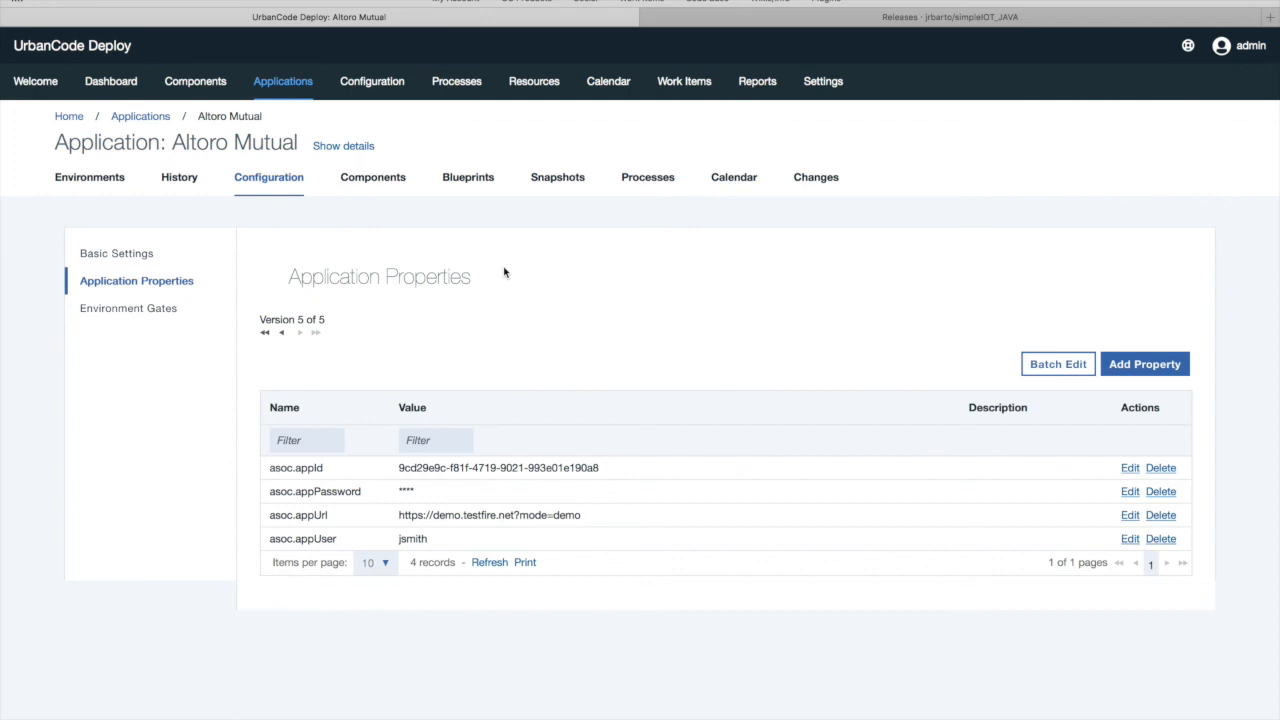
- Open the ASoC Dynamic Scanner component template
left_click(201, 88)
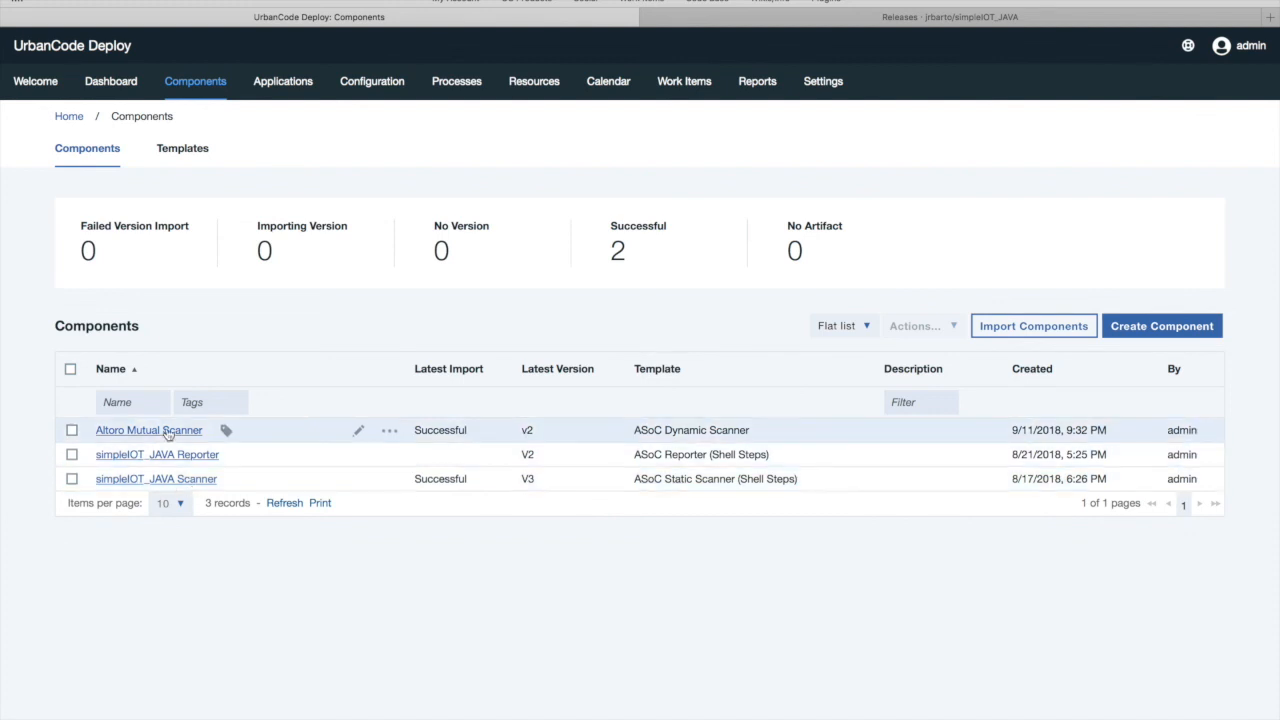
left_click(195, 150)
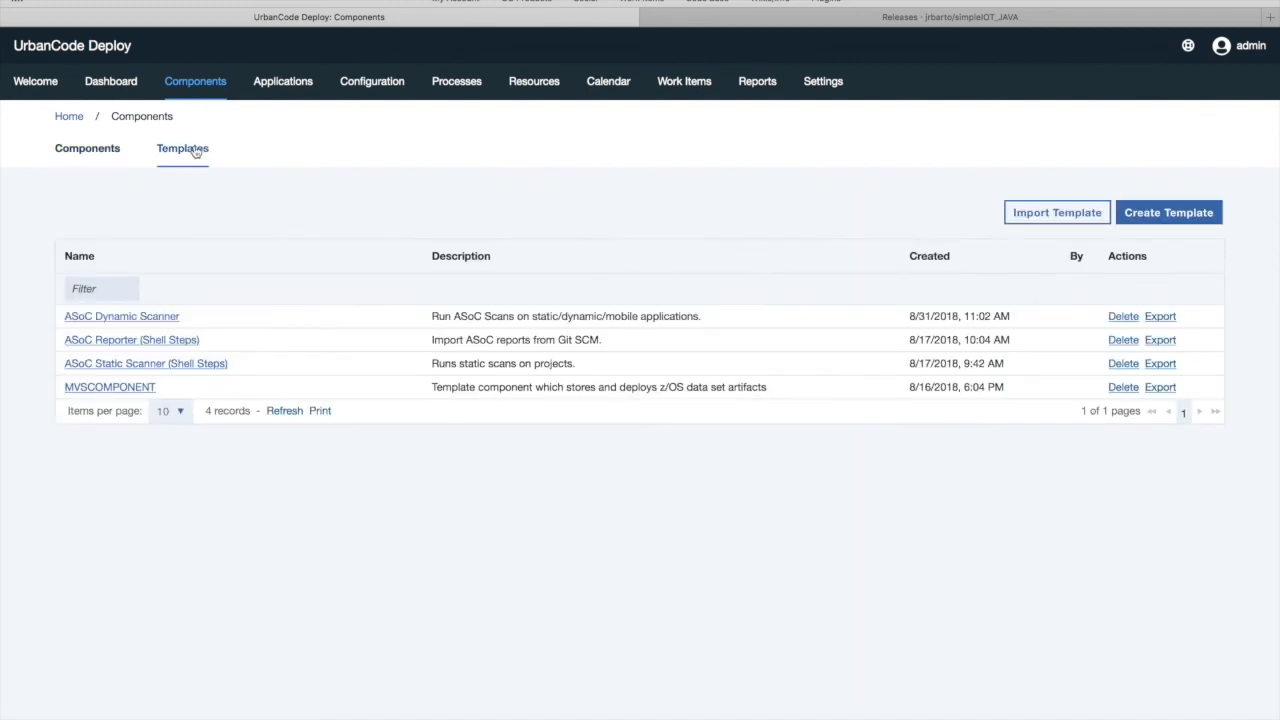
left_click(115, 318)
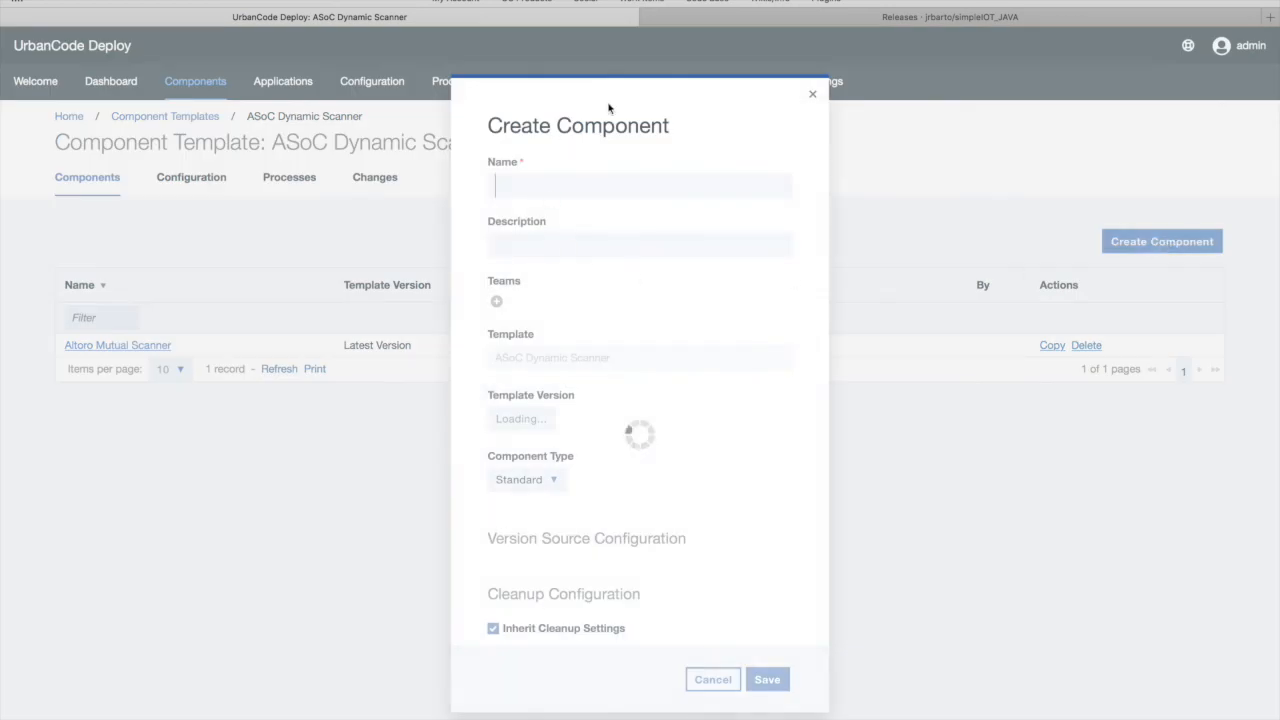
- Create a component named My New App Scanner from the template with asoc.scanFile set to myscanfile.scant
left_click(577, 158)
type("My New APp")
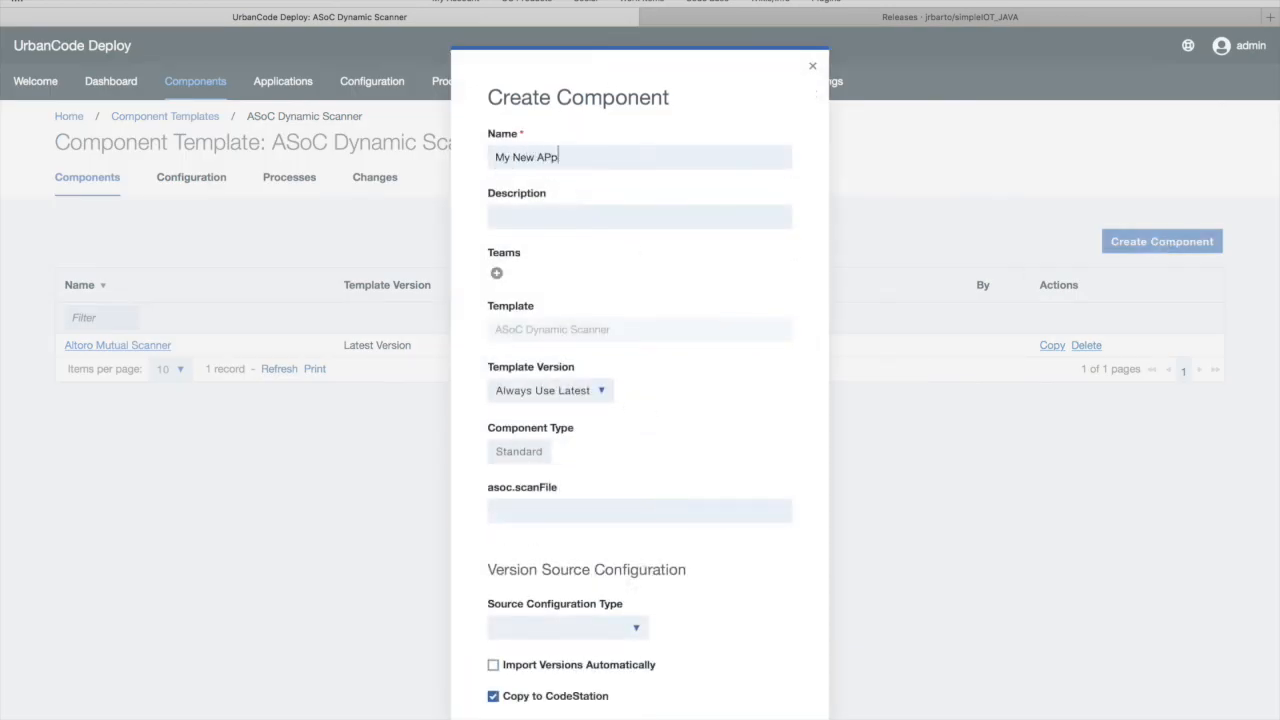
key("BackSpace")
type("pp Scanner")
left_click(607, 512)
type("myscanfile.scant")
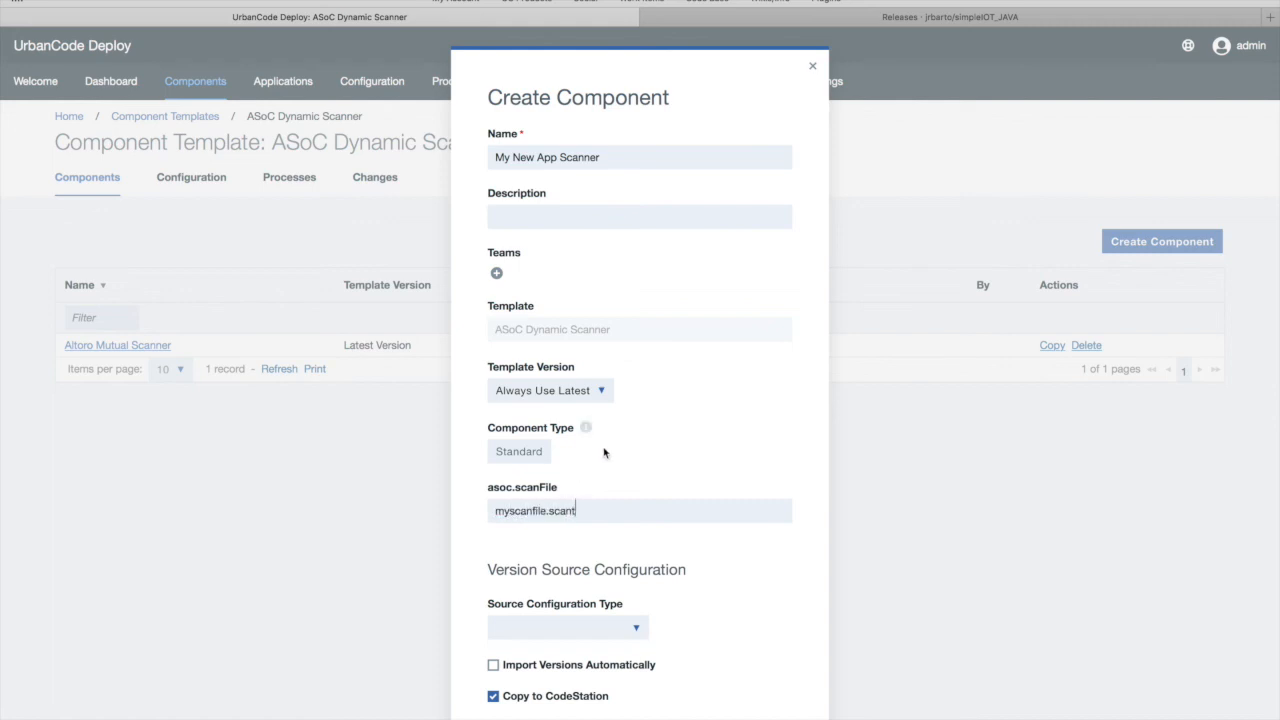
scroll(660, 565, "down", 3)
left_click(767, 705)
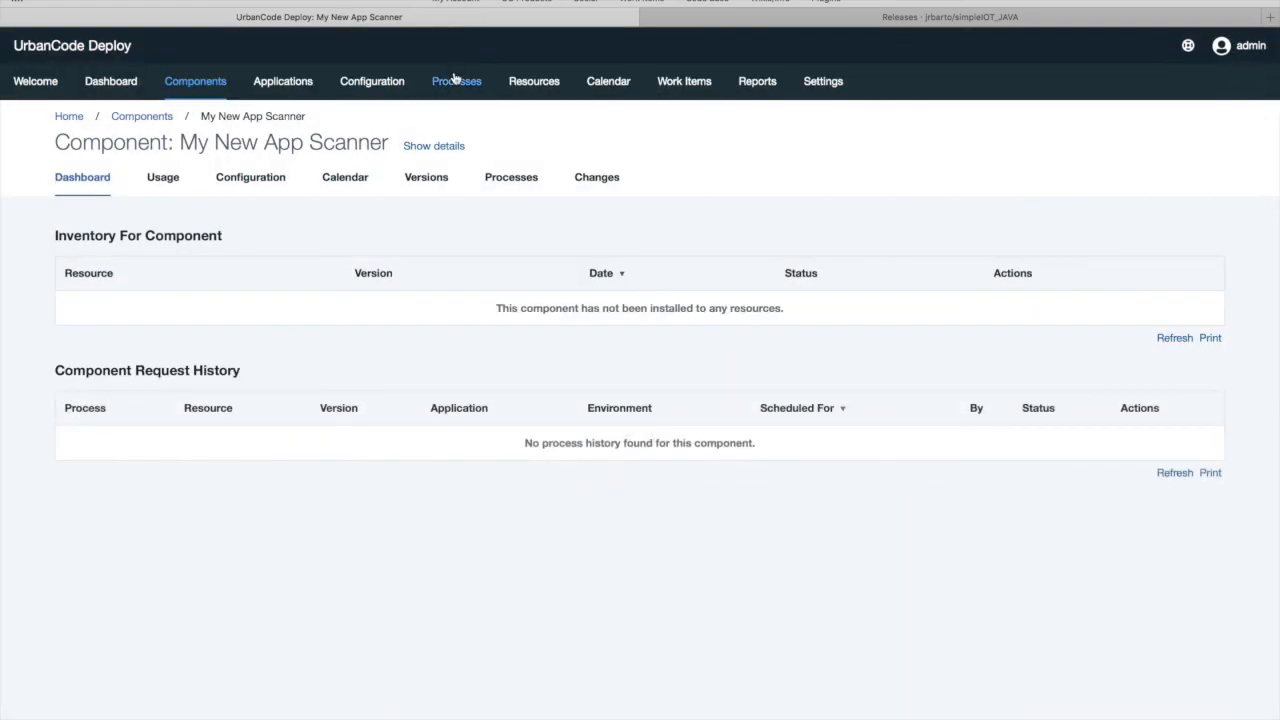
- Review the basic settings in the My New App Scanner component's configuration
left_click(230, 179)
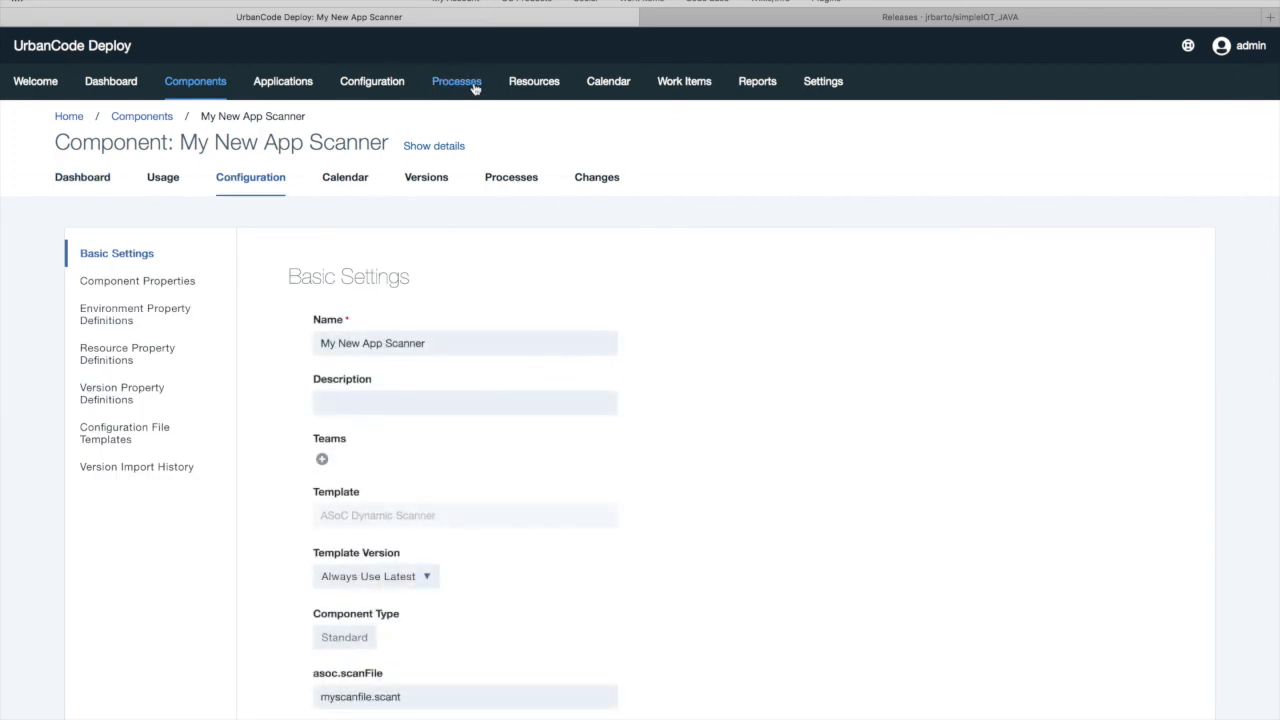
scroll(451, 517, "down", 2)
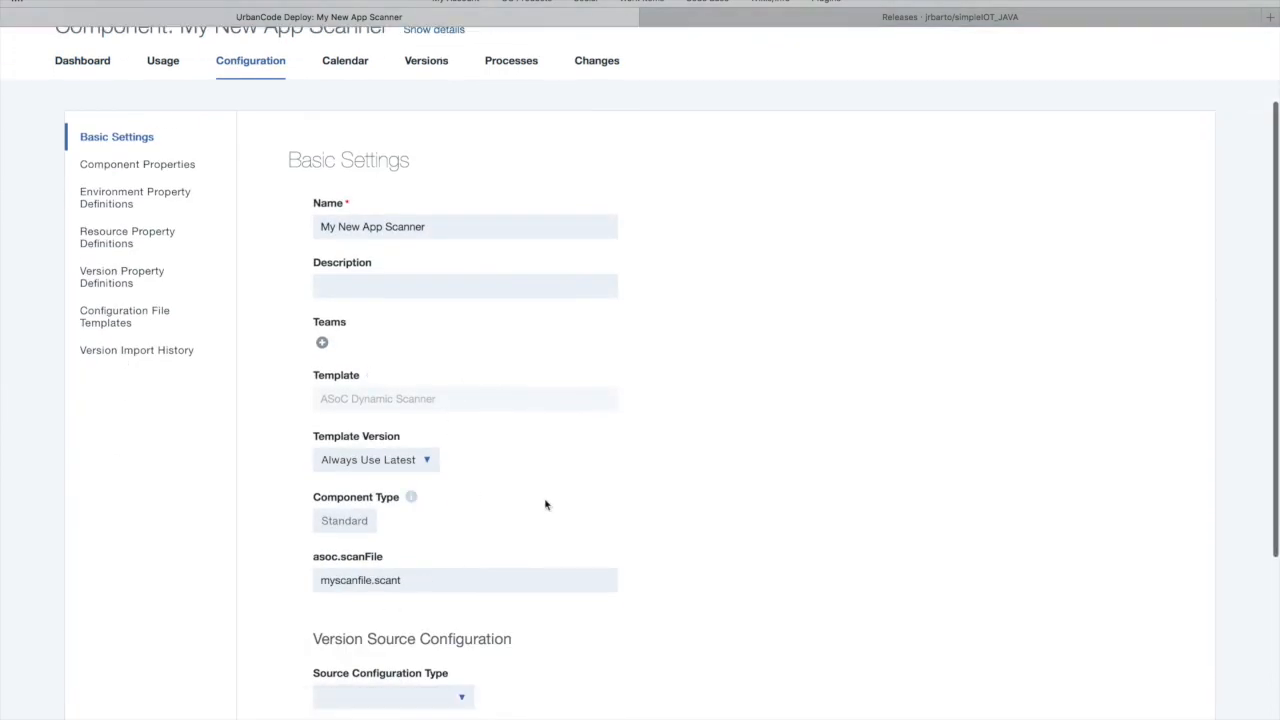
scroll(541, 467, "up", 2)
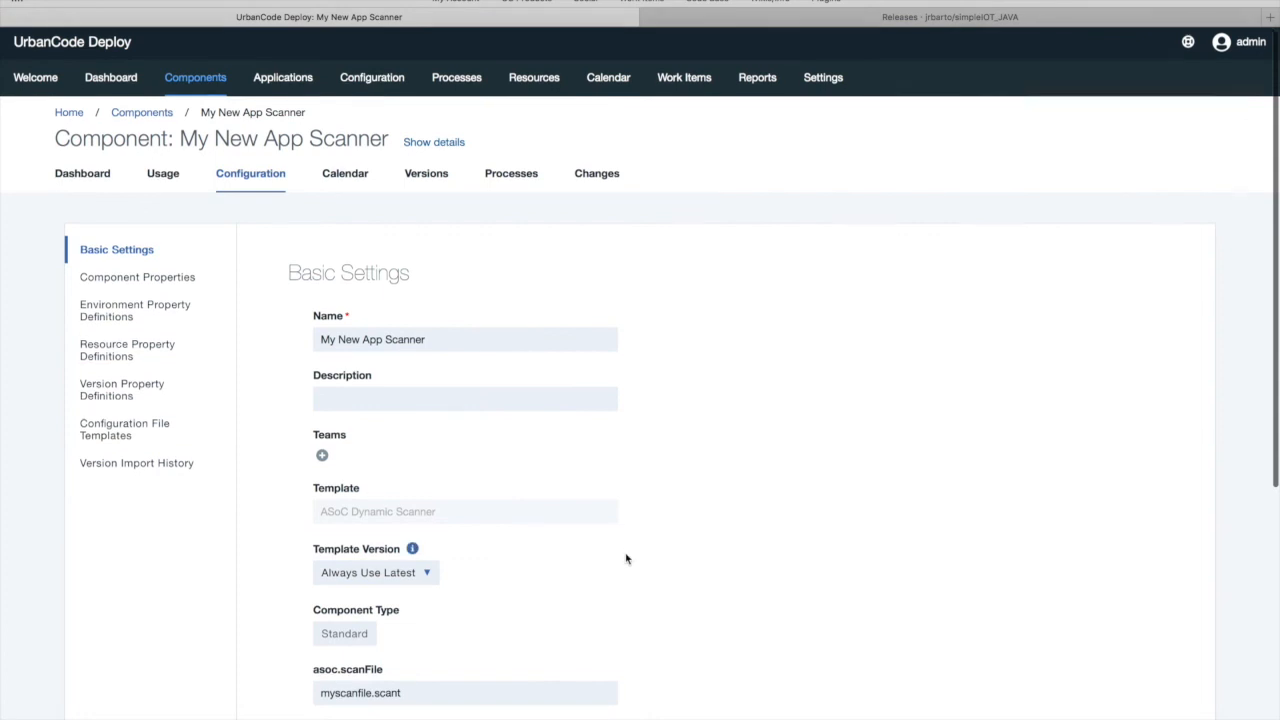